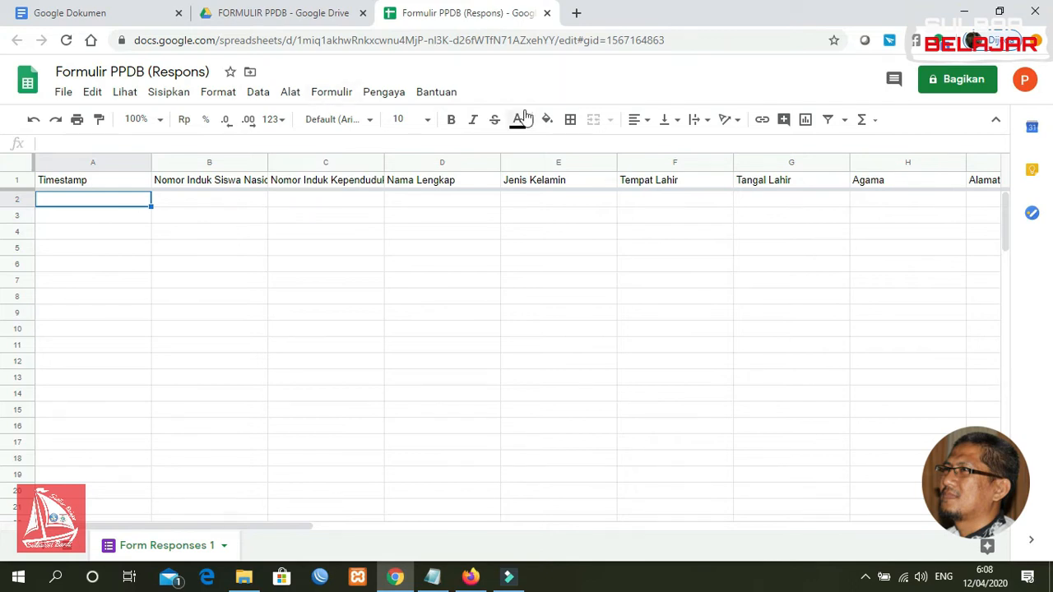
Switch to the browser tab showing the FORMULIR PPDB folder in Google Drive
{"action": "left_click", "coordinate": [306, 19]}
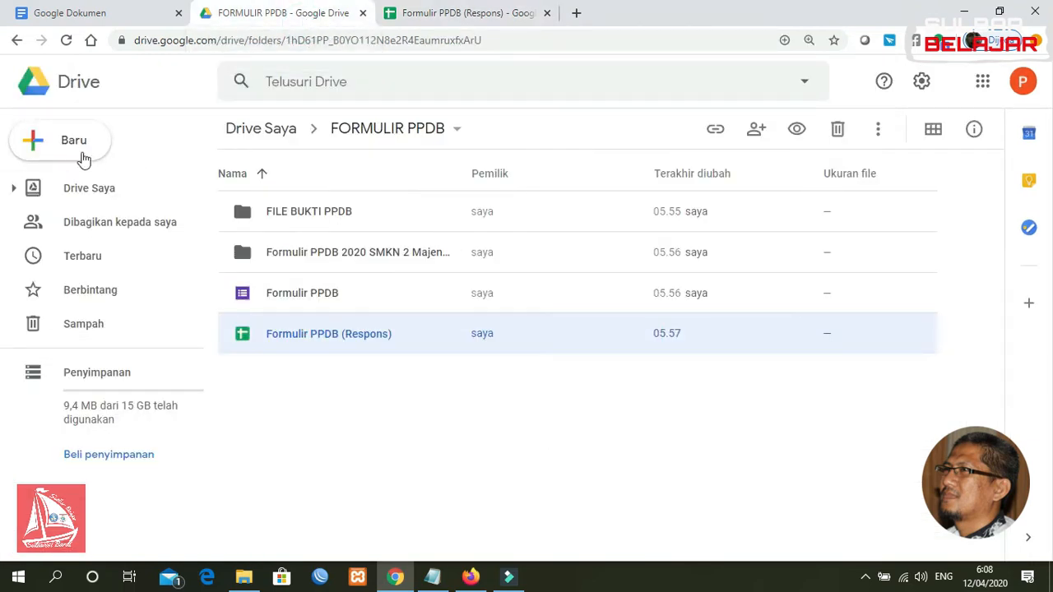
Create a new blank Google Docs document from the FORMULIR PPDB folder
{"action": "left_click", "coordinate": [76, 145]}
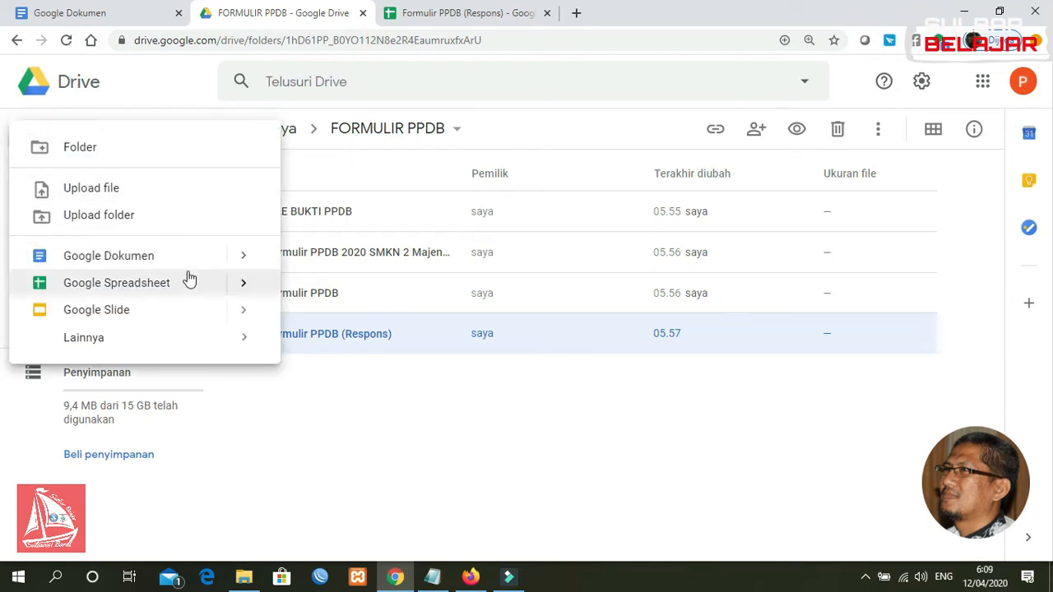
{"action": "mouse_move", "coordinate": [242, 263]}
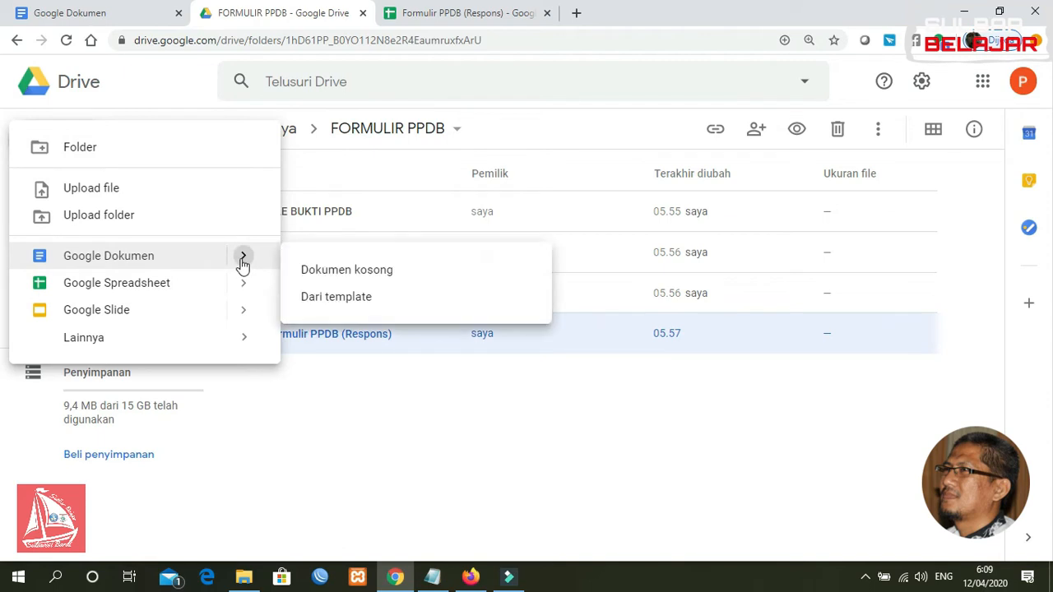
{"action": "left_click", "coordinate": [319, 274]}
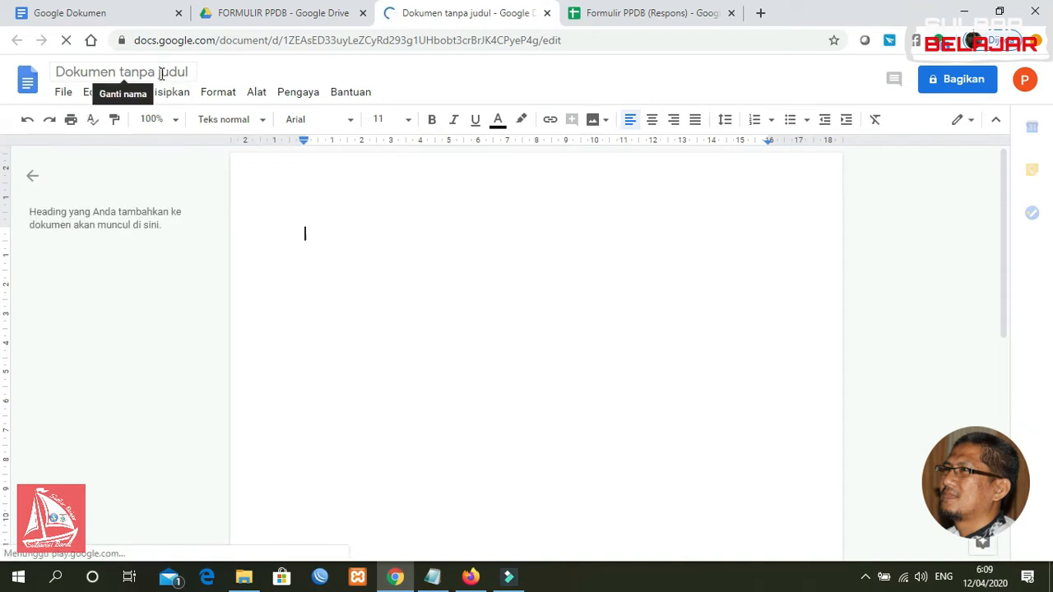
Rename the untitled document to 'Template Bukti Pendaftaran'
{"action": "left_click", "coordinate": [161, 72]}
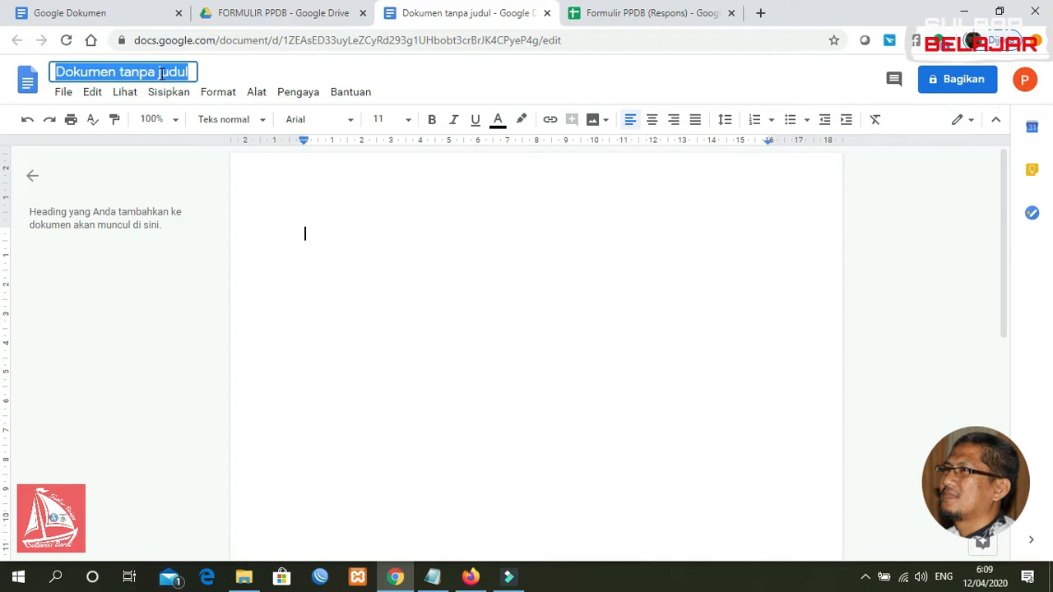
{"action": "type", "text": "Te"}
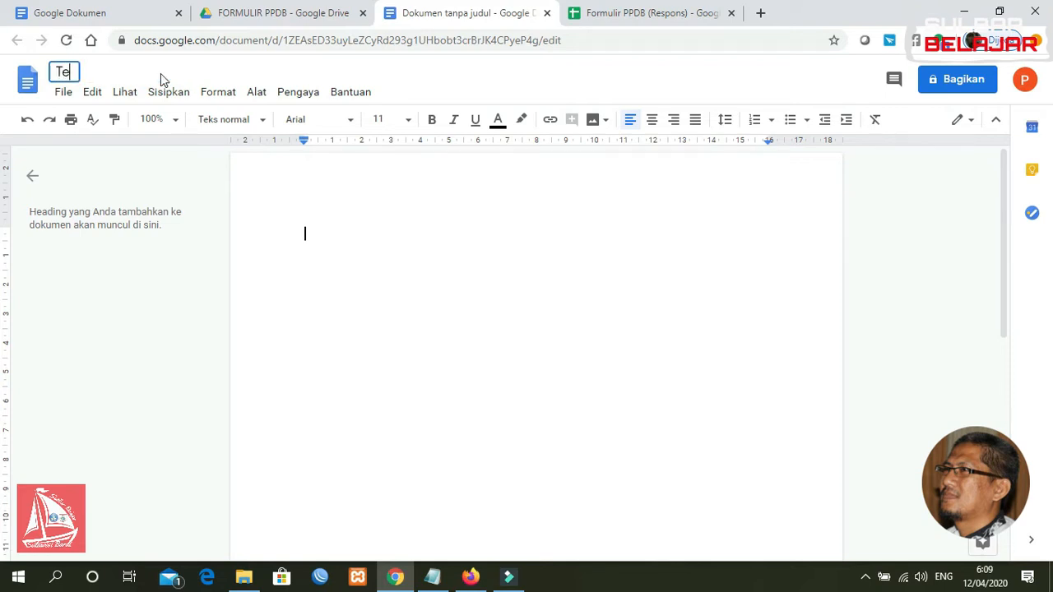
{"action": "type", "text": "mplate"}
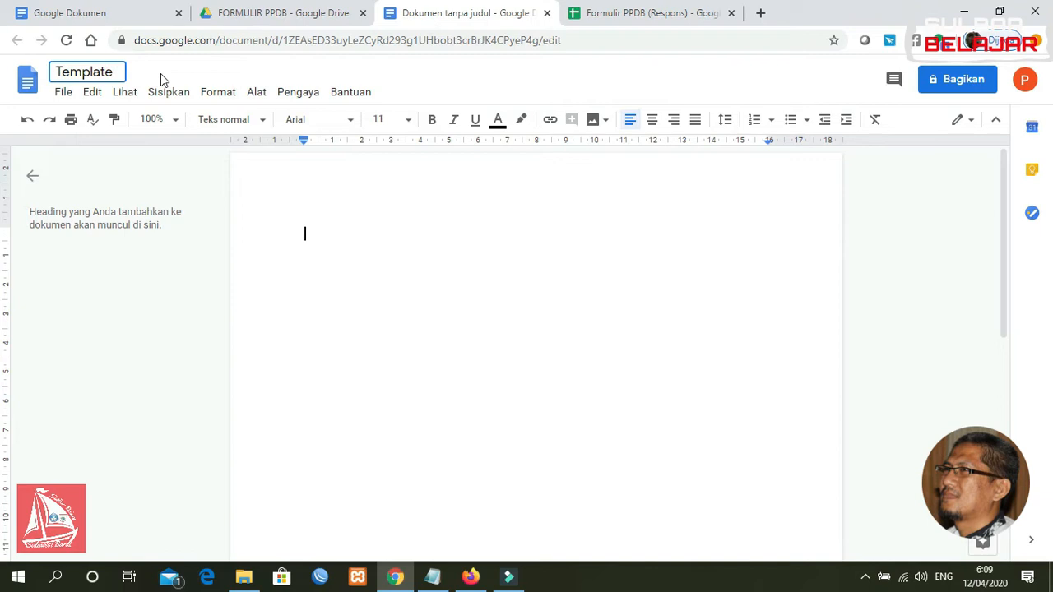
{"action": "type", "text": " Bukti Pendaftar"}
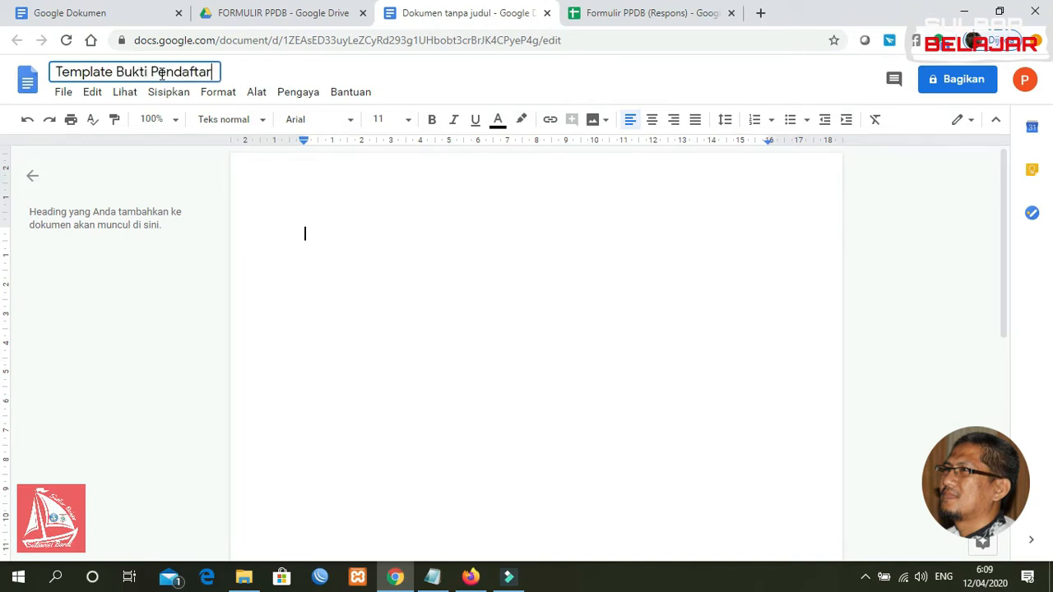
{"action": "type", "text": "an"}
{"action": "left_click", "coordinate": [410, 245]}
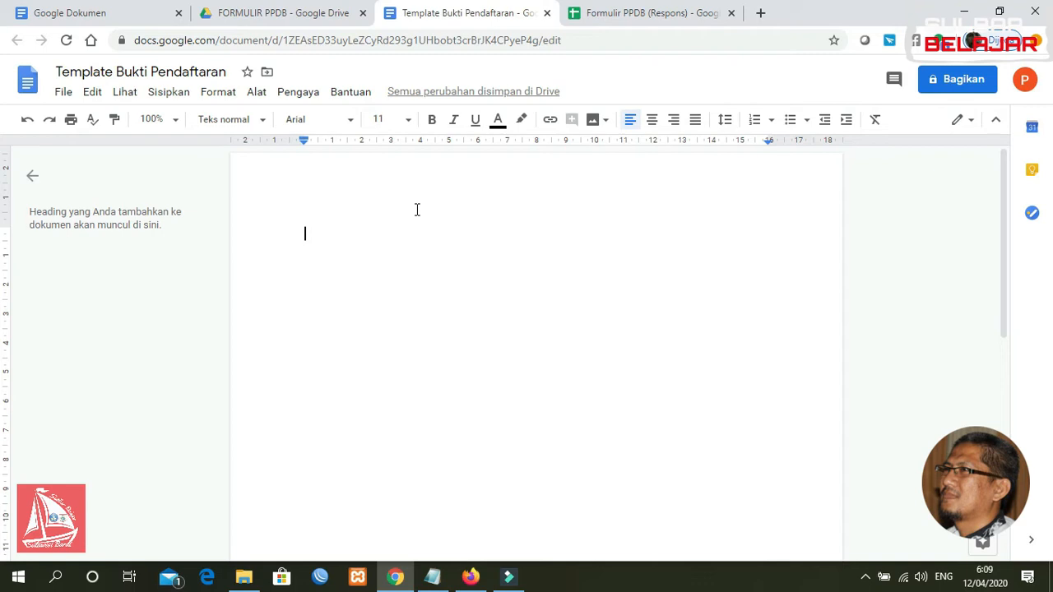
Type the header lines 'PEMERINTAH PROVINSI SULAWESI BARAT' and 'DINAS PENDIDIKAN DAN KEBUDAYAAN'
{"action": "type", "text": "PEMERINTAH KAB"}
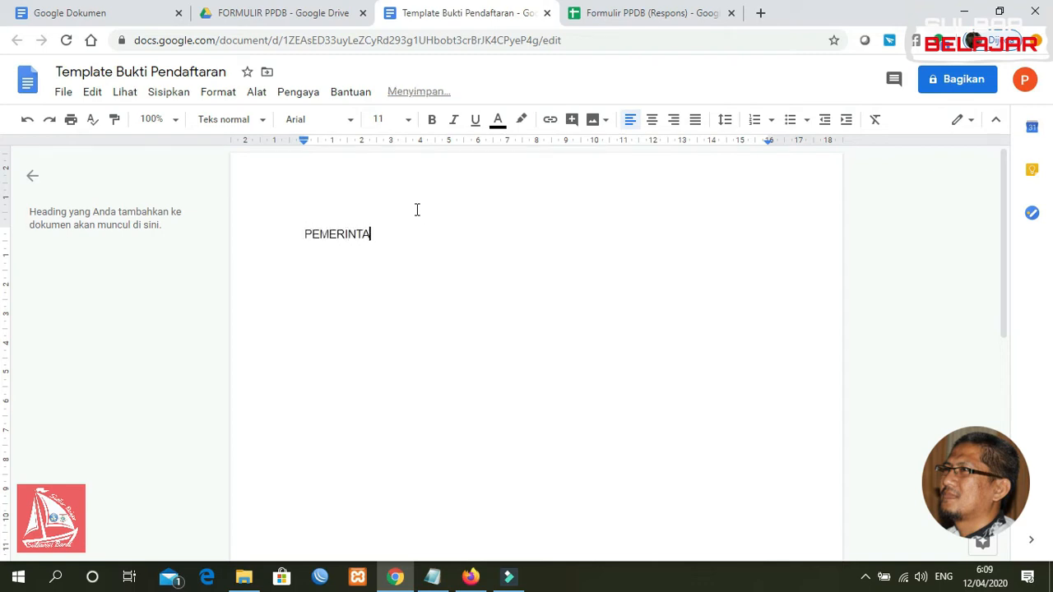
{"action": "key", "text": "BackSpace"}
{"action": "key", "text": "BackSpace"}
{"action": "key", "text": "BackSpace"}
{"action": "type", "text": "PROVINSISU"}
{"action": "key", "text": "BackSpace"}
{"action": "key", "text": "BackSpace"}
{"action": "type", "text": "SULAWESI BARAT"}
{"action": "key", "text": "Return"}
{"action": "type", "text": "DINAS PENDIDIKAN DAN"}
{"action": "key", "text": "BackSpace"}
{"action": "type", "text": "N KEBUDAYAAN"}
Add 'SMK NEGERI SULBAR BELAJAR' and 'Alamat: Jl. Dr. Ratulangi No. 9, Majene, Sulawesi Barat', then select all four lines
{"action": "key", "text": "Return"}
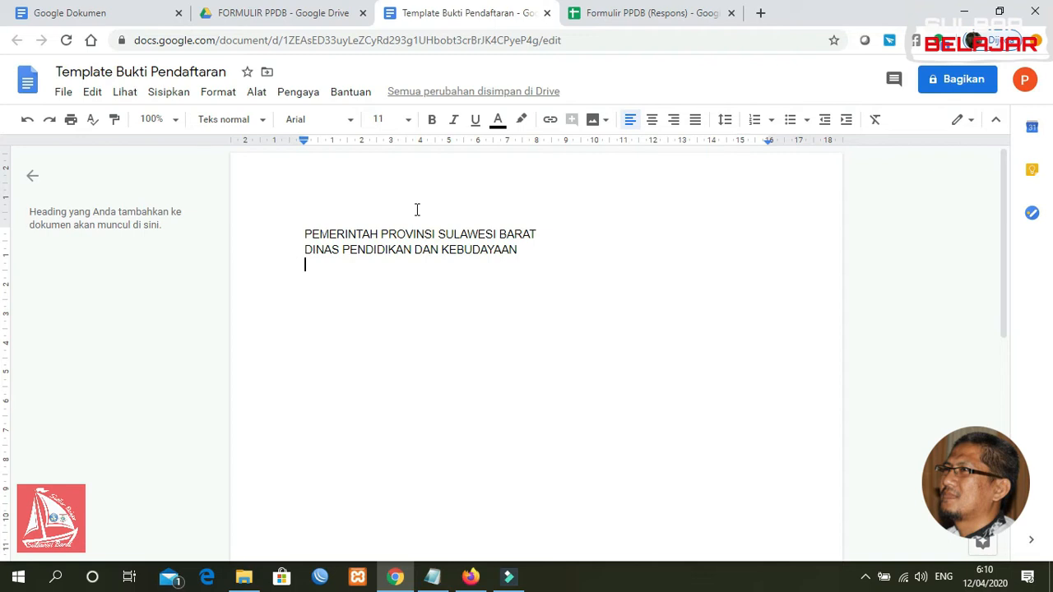
{"action": "type", "text": "SMK NEGERI SULBAR BELAJAR"}
{"action": "key", "text": "Return"}
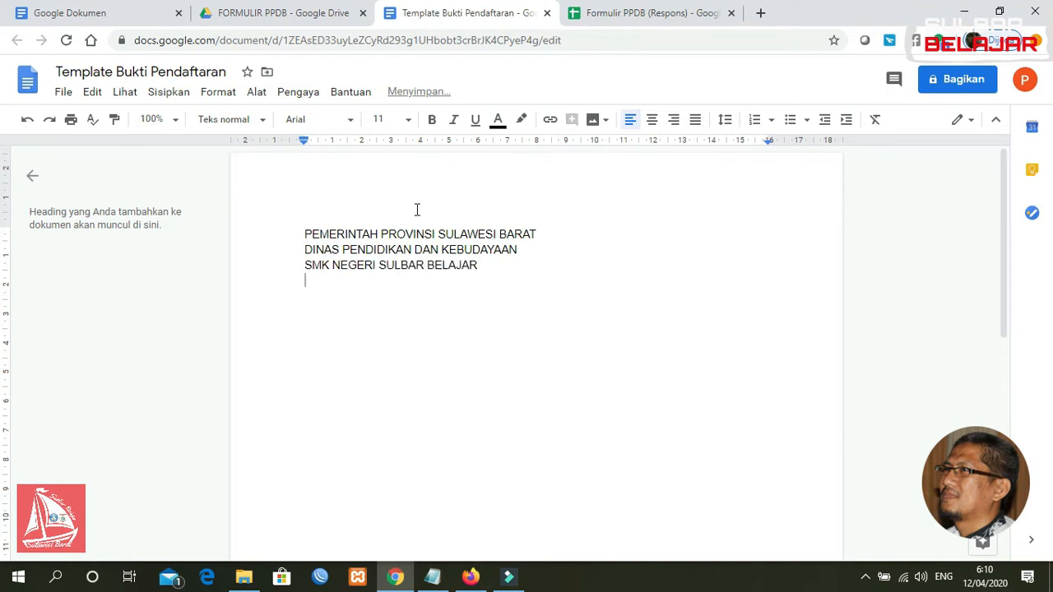
{"action": "type", "text": "AL"}
{"action": "key", "text": "BackSpace"}
{"action": "type", "text": "lamat: Jl. Dr. Ratuaj"}
{"action": "key", "text": "BackSpace"}
{"action": "key", "text": "BackSpace"}
{"action": "type", "text": "langi No."}
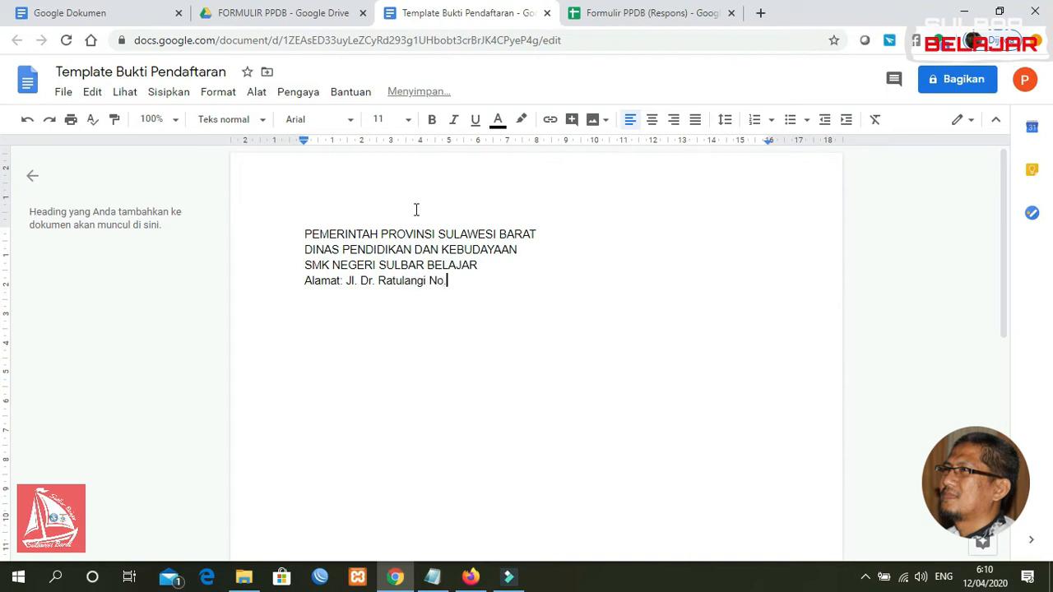
{"action": "type", "text": " 9, Majene, Sulawesi Barat"}
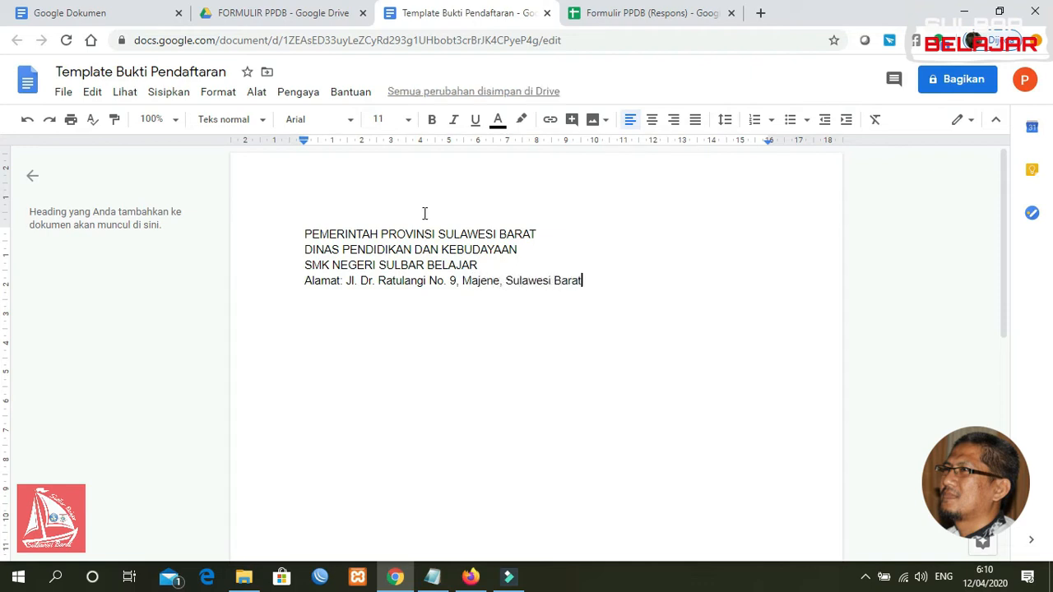
{"action": "left_click_drag", "start_coordinate": [583, 280], "coordinate": [307, 236]}
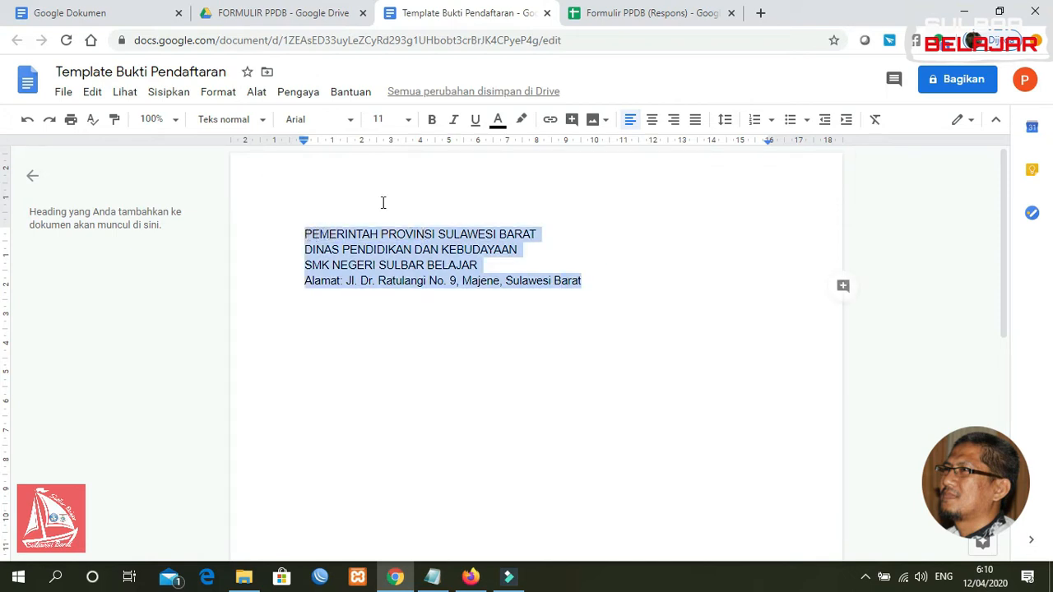
Centre-align the four letterhead lines and add an empty line below the address
{"action": "left_click", "coordinate": [652, 121]}
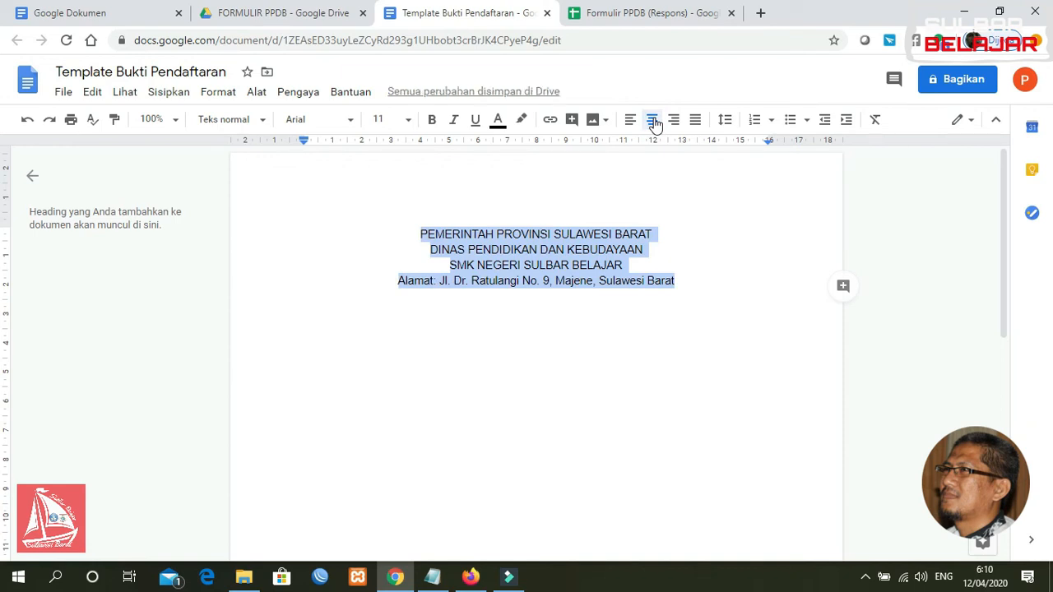
{"action": "left_click", "coordinate": [688, 281]}
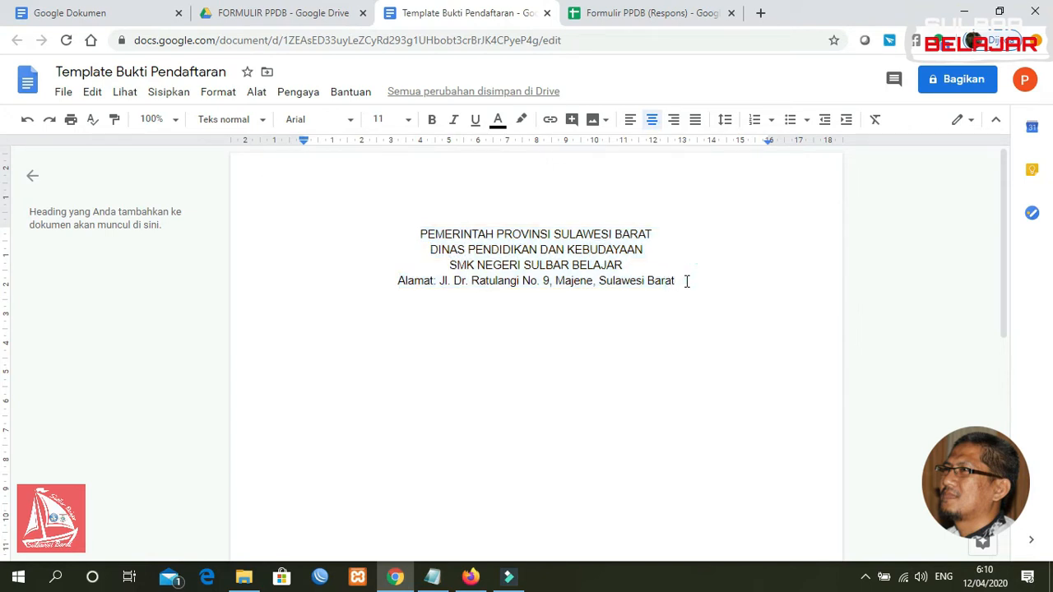
{"action": "key", "text": "Return"}
{"action": "left_click", "coordinate": [166, 94]}
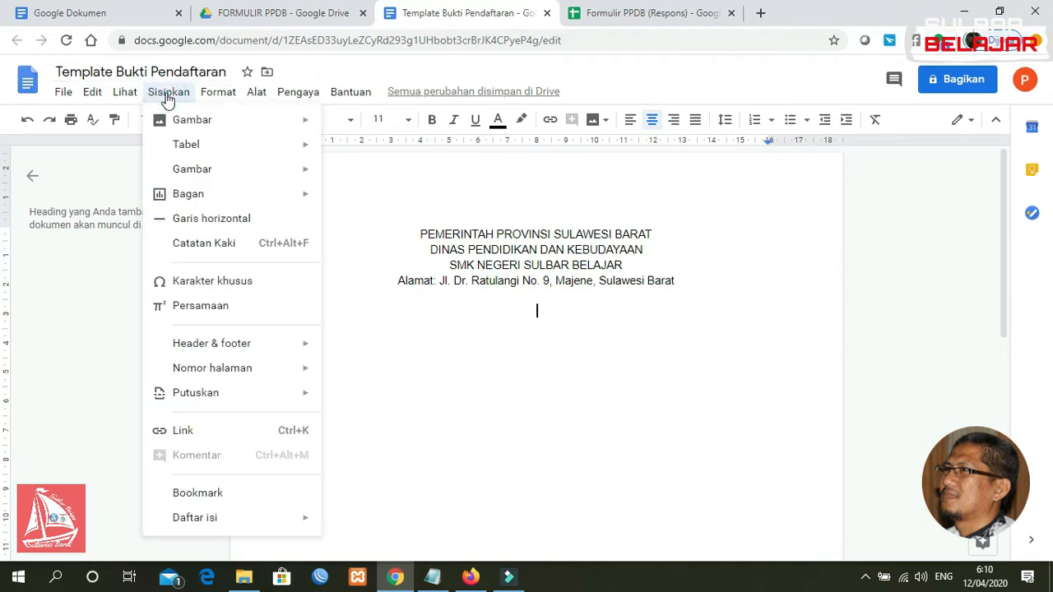
Insert the red boat logo image uploaded from the computer
{"action": "mouse_move", "coordinate": [241, 125]}
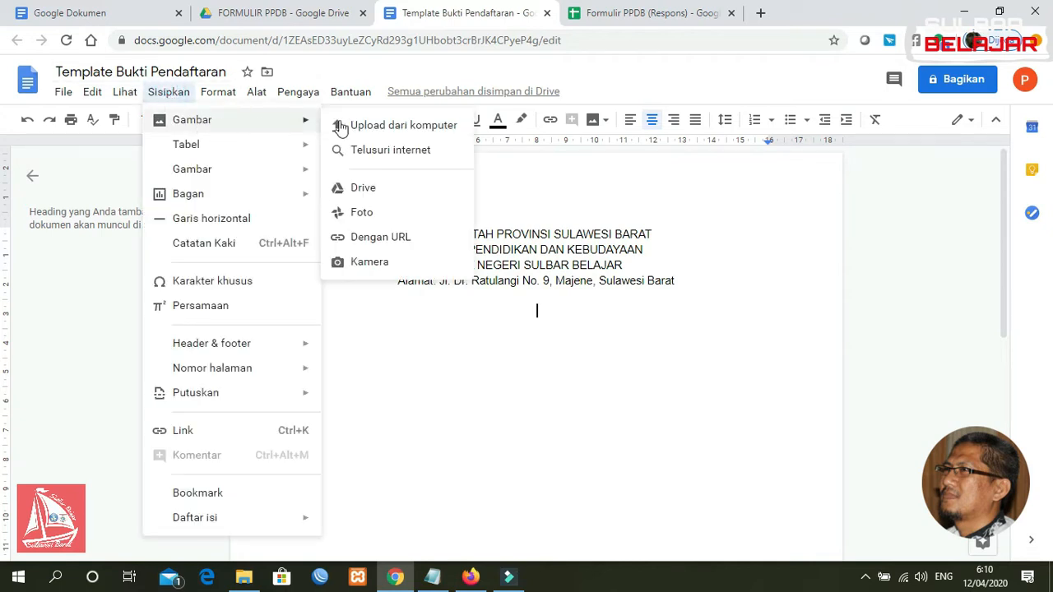
{"action": "left_click", "coordinate": [365, 128]}
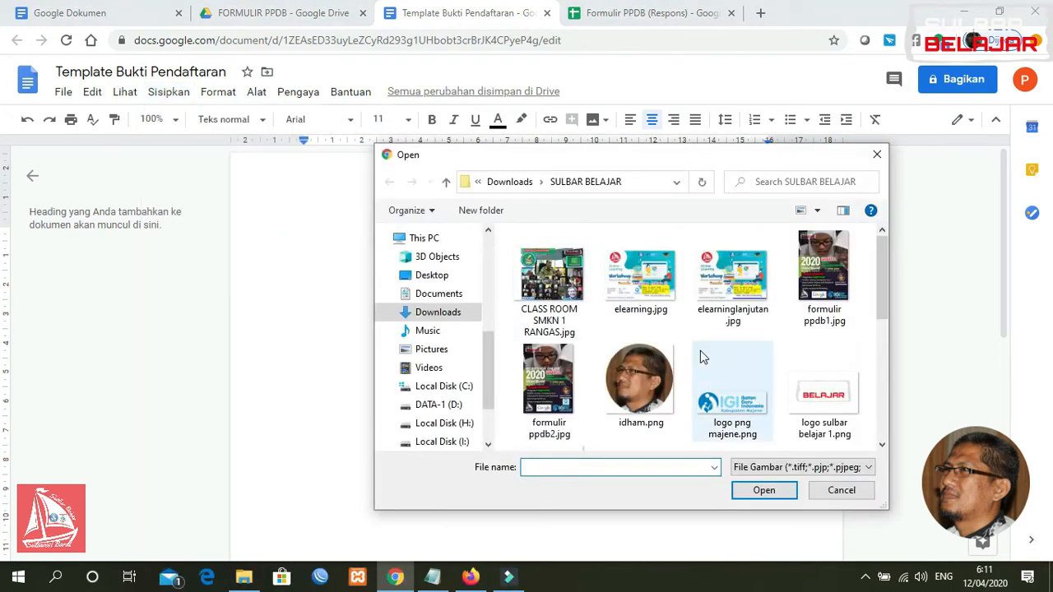
{"action": "left_click_drag", "start_coordinate": [886, 284], "coordinate": [876, 354]}
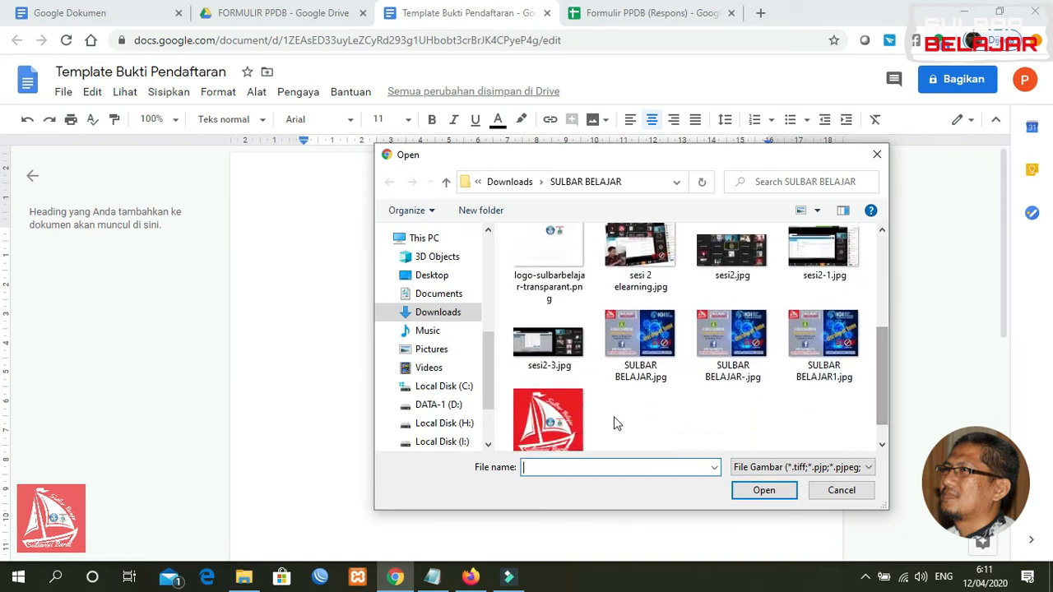
{"action": "left_click", "coordinate": [548, 415]}
{"action": "left_click", "coordinate": [757, 494]}
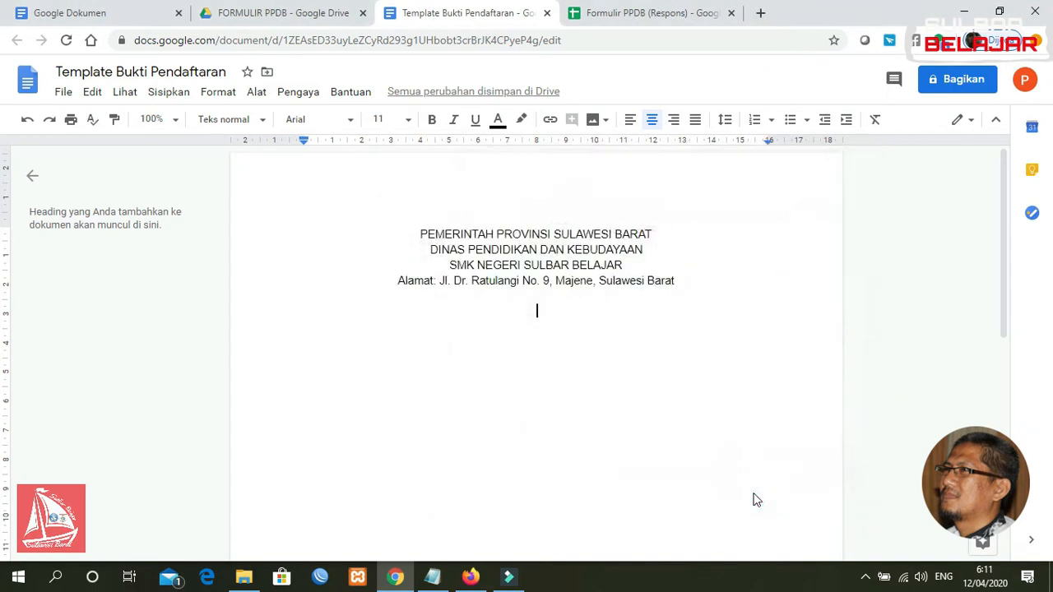
Shrink the logo to icon size, set Wrap text, and place it left of the letterhead
{"action": "left_click", "coordinate": [746, 499]}
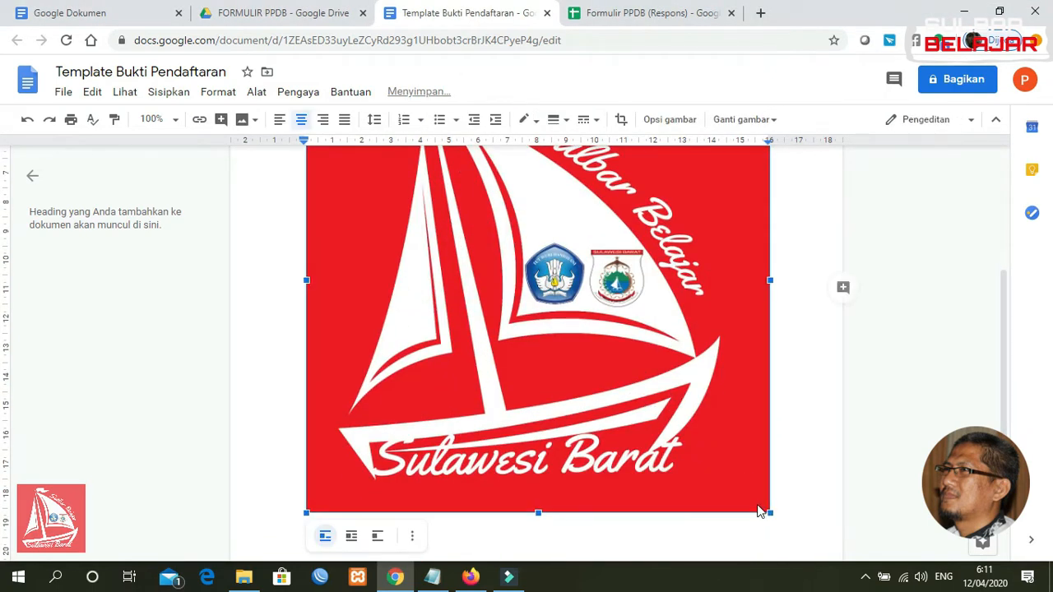
{"action": "left_click_drag", "start_coordinate": [769, 510], "coordinate": [428, 145]}
{"action": "left_click_drag", "start_coordinate": [1005, 292], "coordinate": [994, 200]}
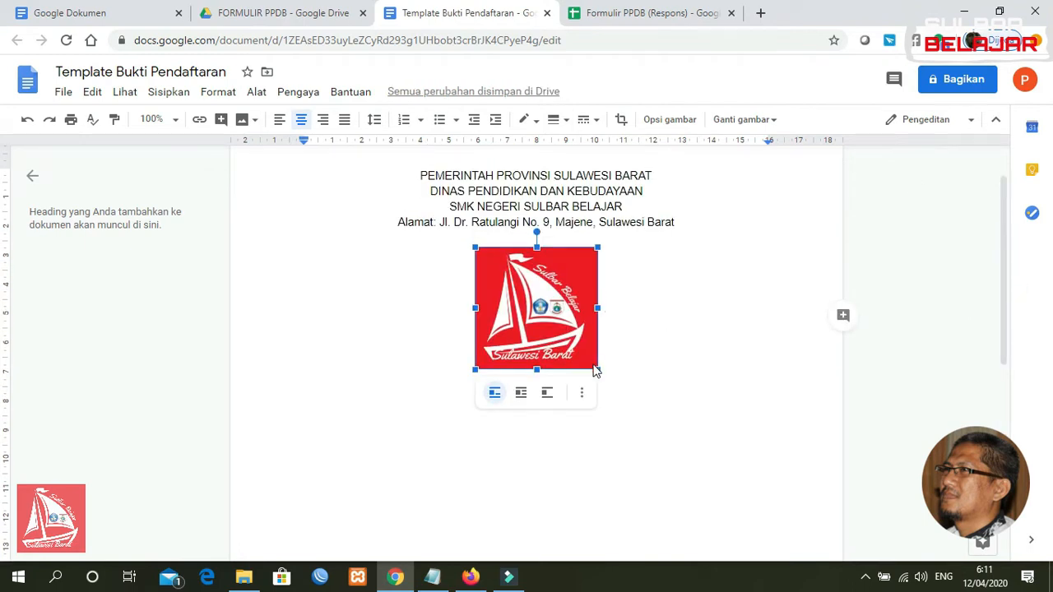
{"action": "left_click_drag", "start_coordinate": [597, 370], "coordinate": [525, 303]}
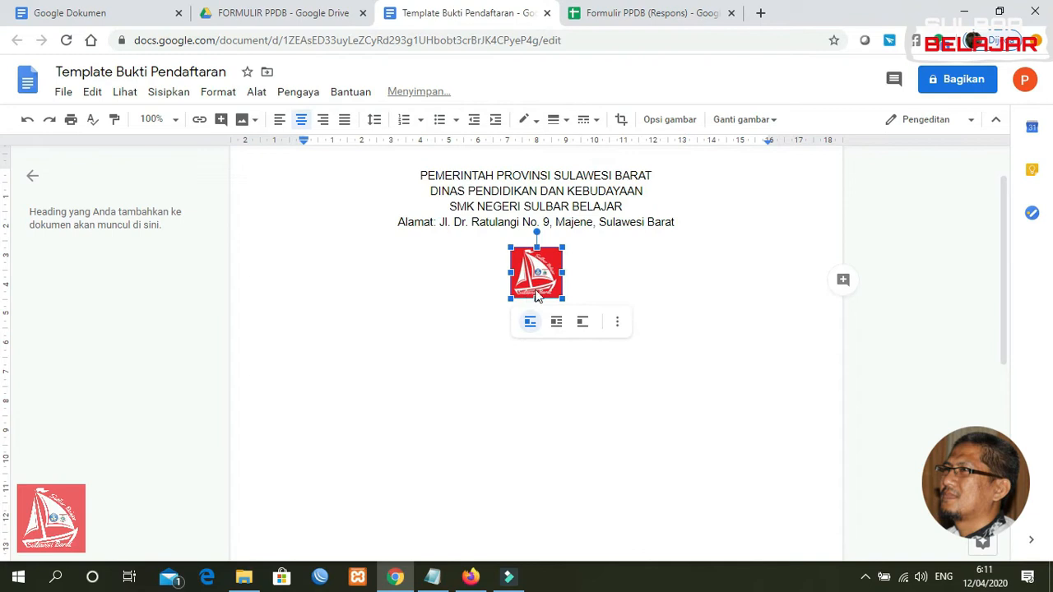
{"action": "left_click", "coordinate": [557, 324]}
{"action": "left_click_drag", "start_coordinate": [543, 263], "coordinate": [367, 201]}
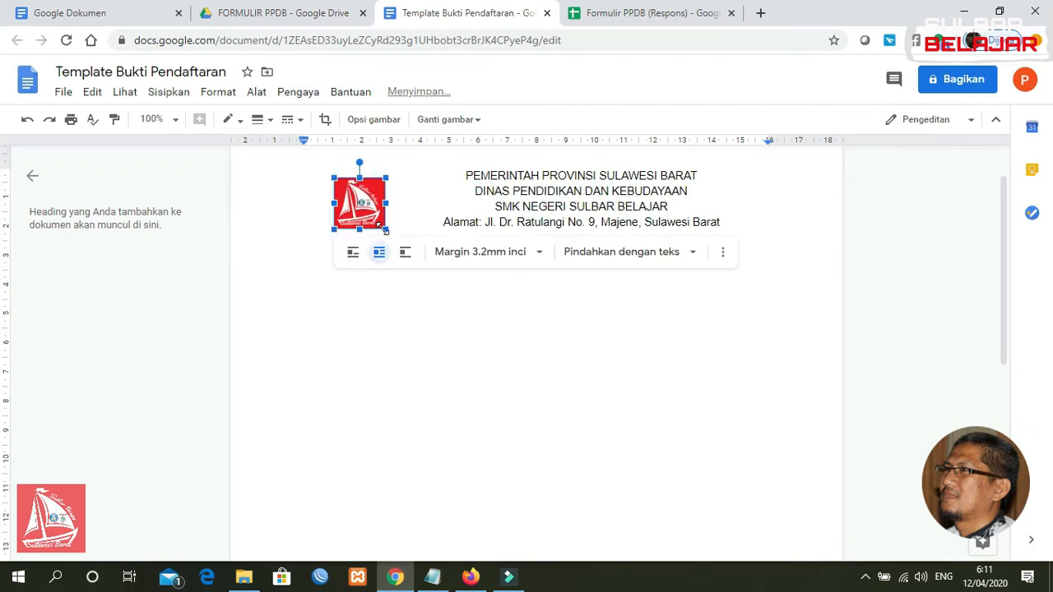
{"action": "left_click_drag", "start_coordinate": [368, 201], "coordinate": [372, 204]}
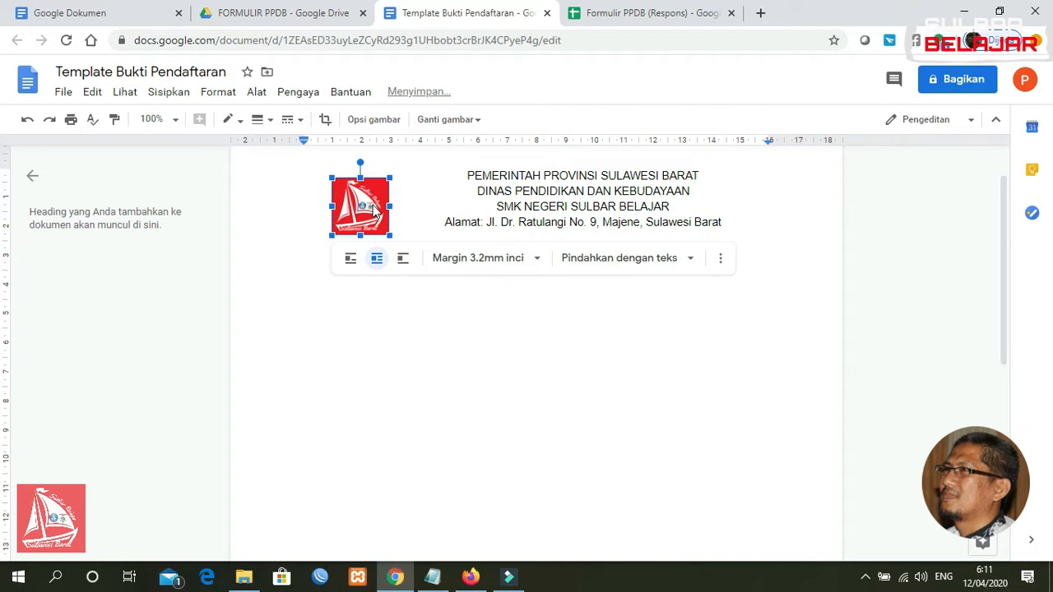
{"action": "left_click", "coordinate": [584, 308]}
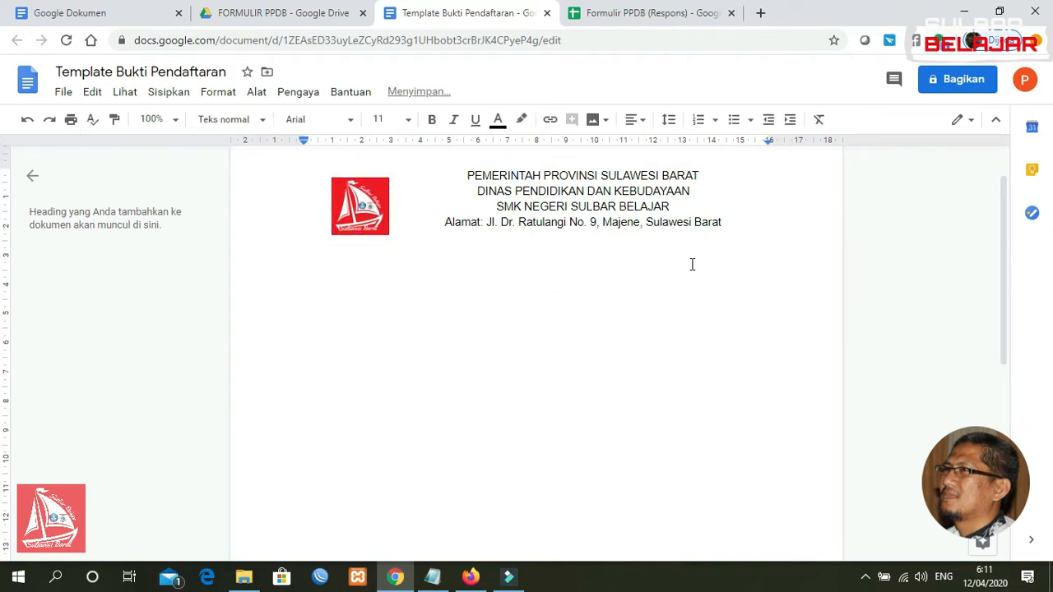
Type an equals-sign divider, the title 'BUKTI PENDAFTARAN PPDB' and 'TAHUN PELAJARAN 2020/2021'
{"action": "type", "text": "================================================================="}
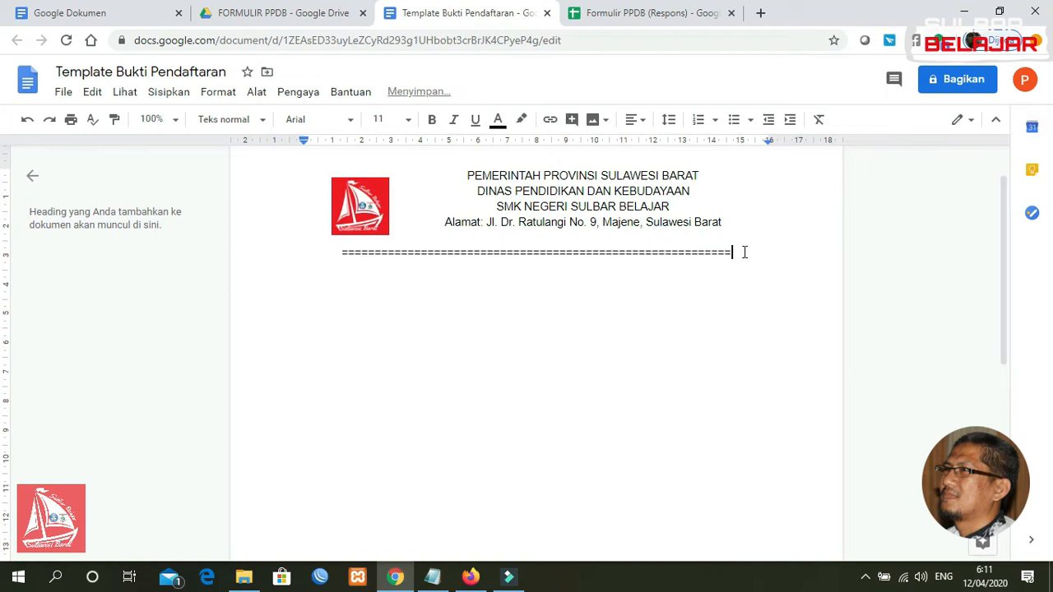
{"action": "type", "text": "========"}
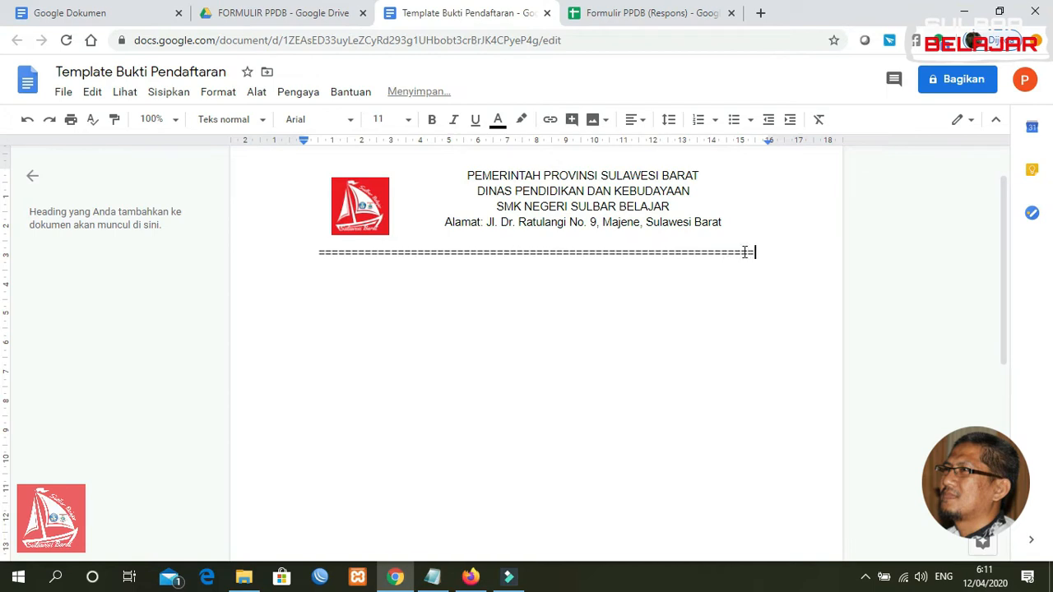
{"action": "key", "text": "Return"}
{"action": "type", "text": "b"}
{"action": "key", "text": "BackSpace"}
{"action": "type", "text": "BUKTI PENDAFTARAN PPDB"}
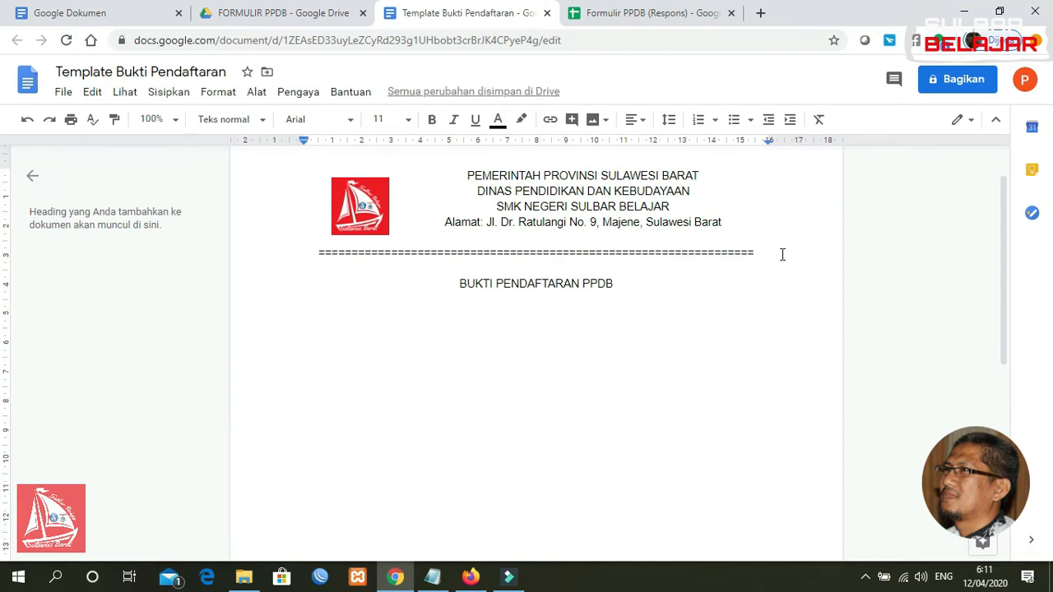
{"action": "key", "text": "Return"}
{"action": "type", "text": "TAHUN 20"}
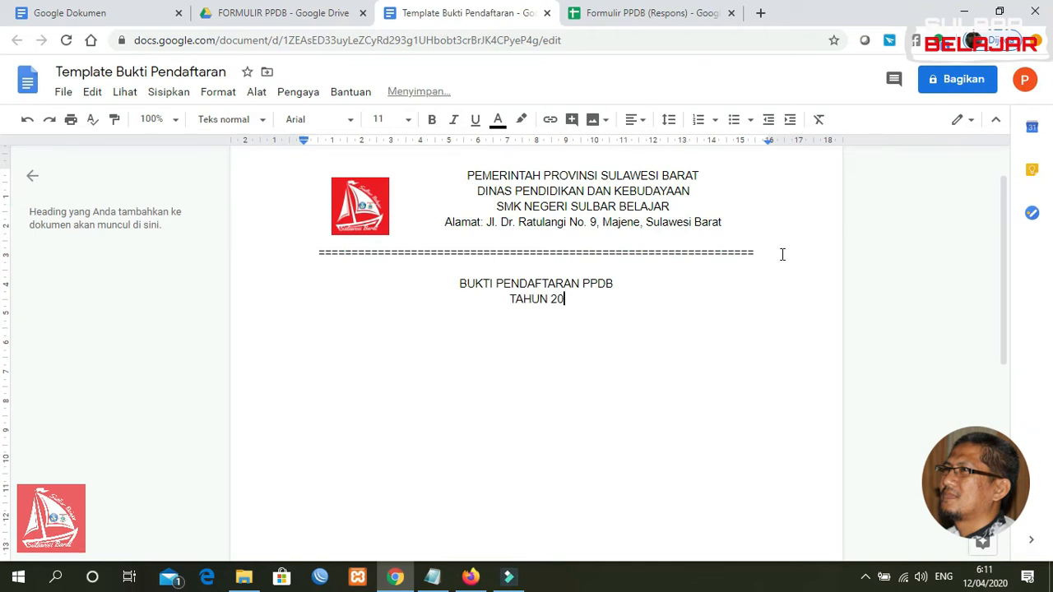
{"action": "key", "text": "BackSpace"}
{"action": "key", "text": "BackSpace"}
{"action": "type", "text": "PELAJARAN 2020/2021"}
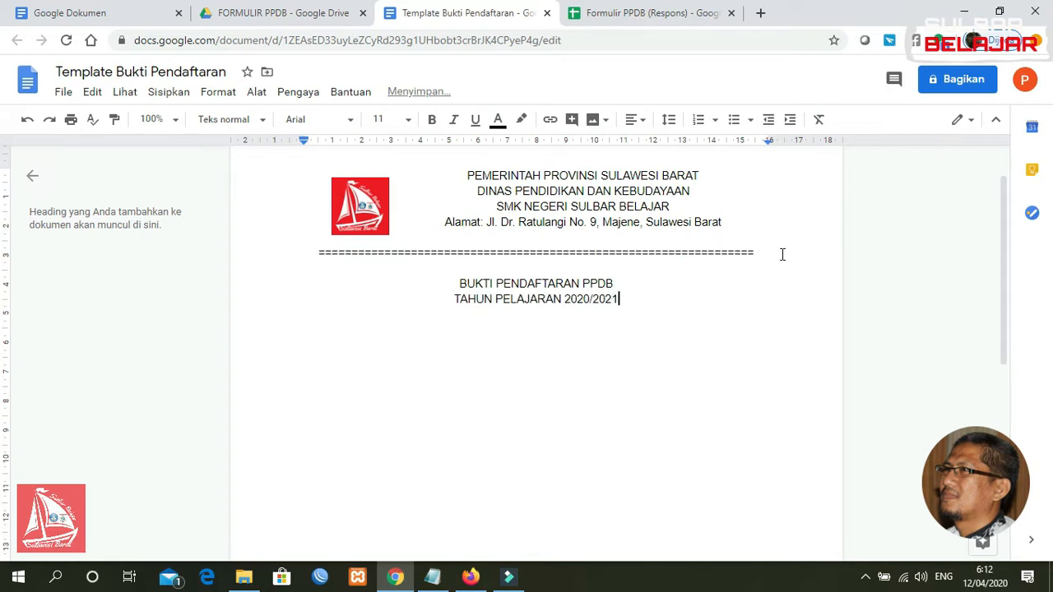
Make the title bold at font size 14 and start a new line below the year
{"action": "left_click_drag", "start_coordinate": [620, 282], "coordinate": [459, 284]}
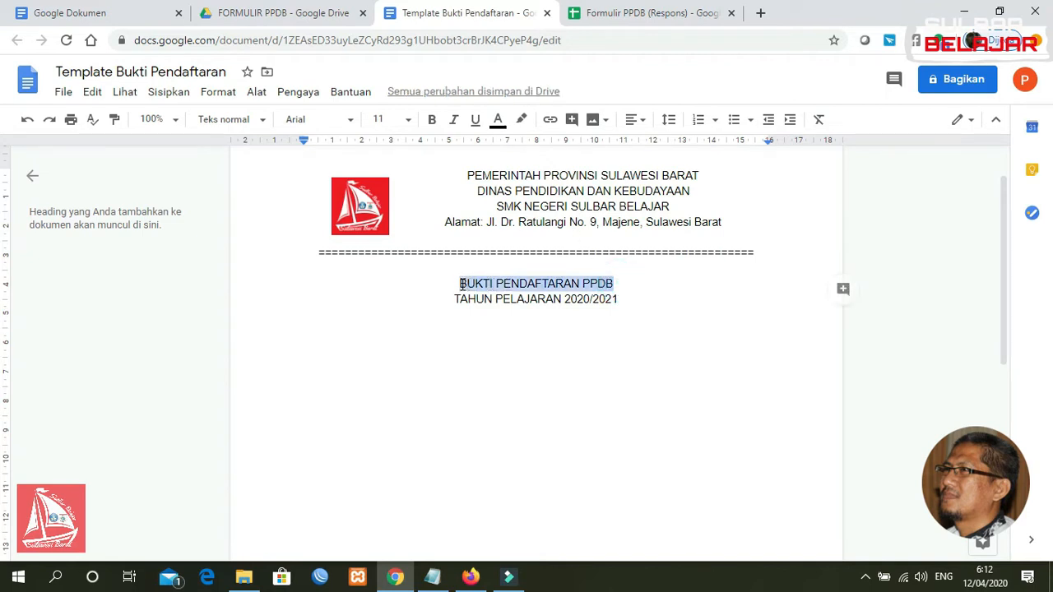
{"action": "left_click", "coordinate": [431, 120]}
{"action": "left_click", "coordinate": [408, 119]}
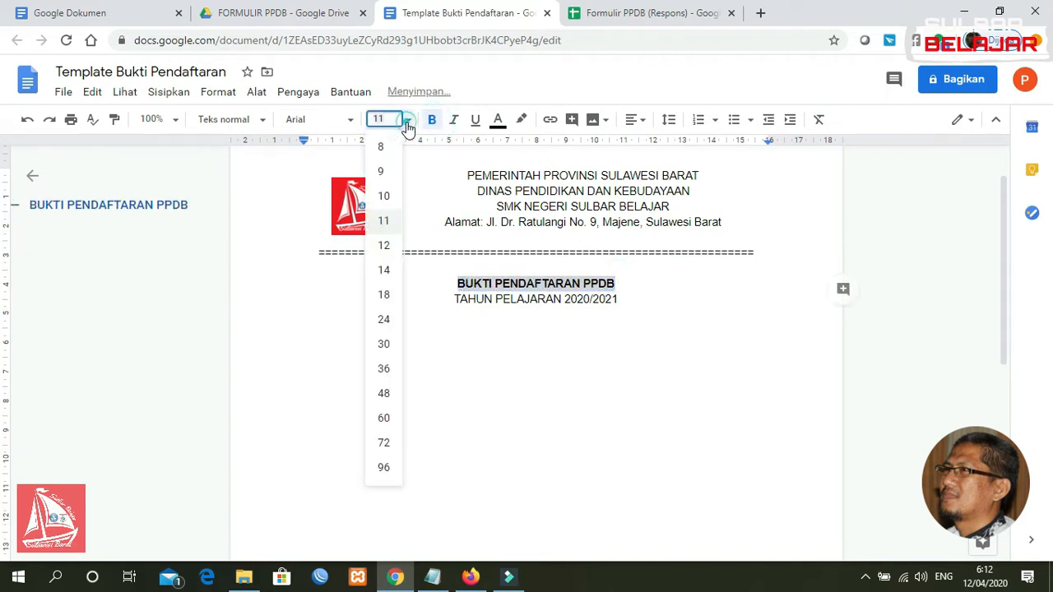
{"action": "left_click", "coordinate": [387, 293]}
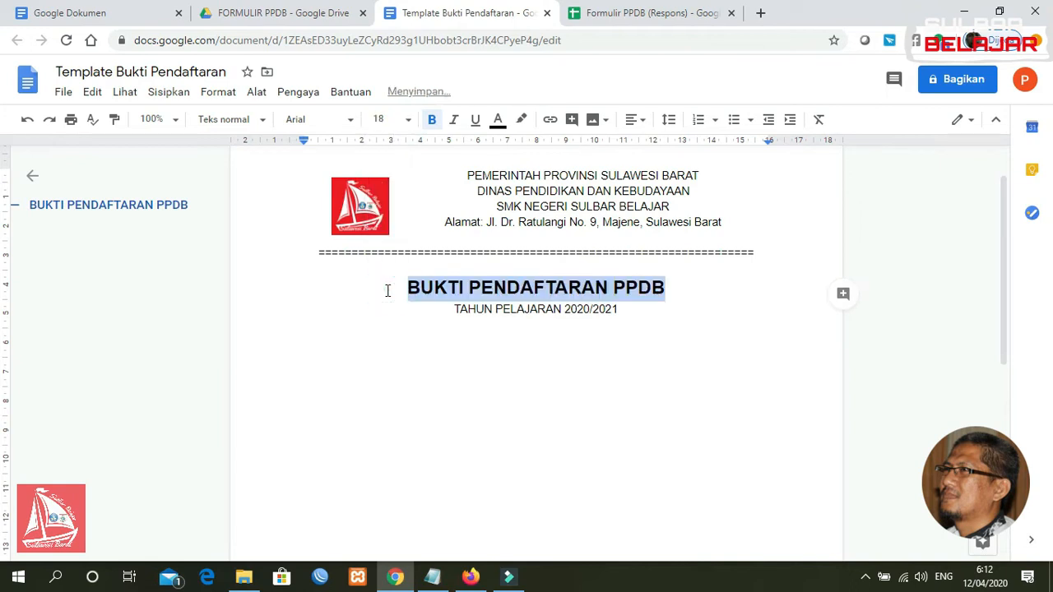
{"action": "left_click", "coordinate": [406, 120]}
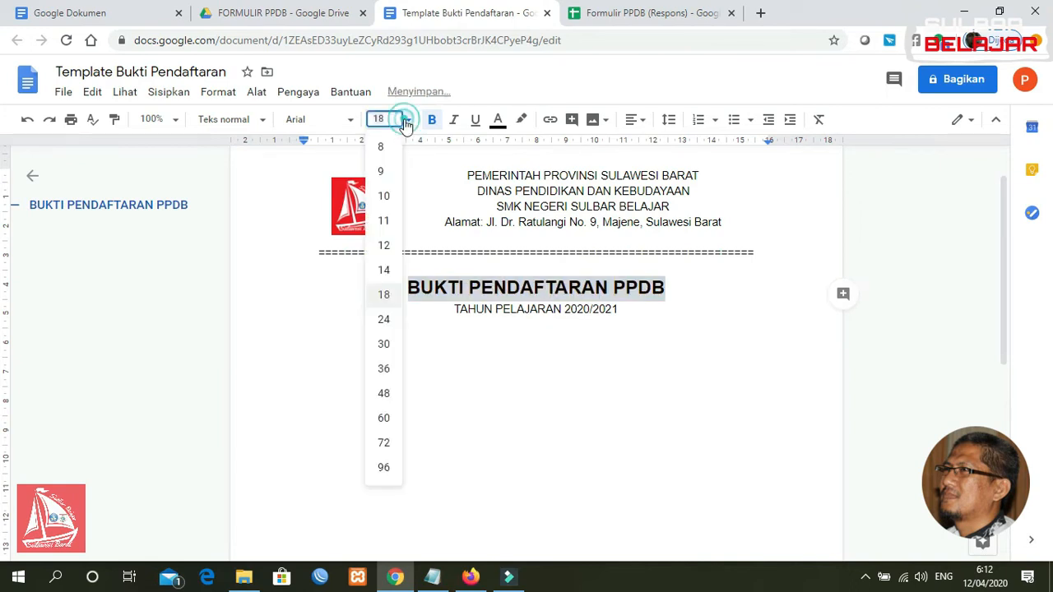
{"action": "left_click", "coordinate": [384, 272]}
{"action": "left_click", "coordinate": [629, 303]}
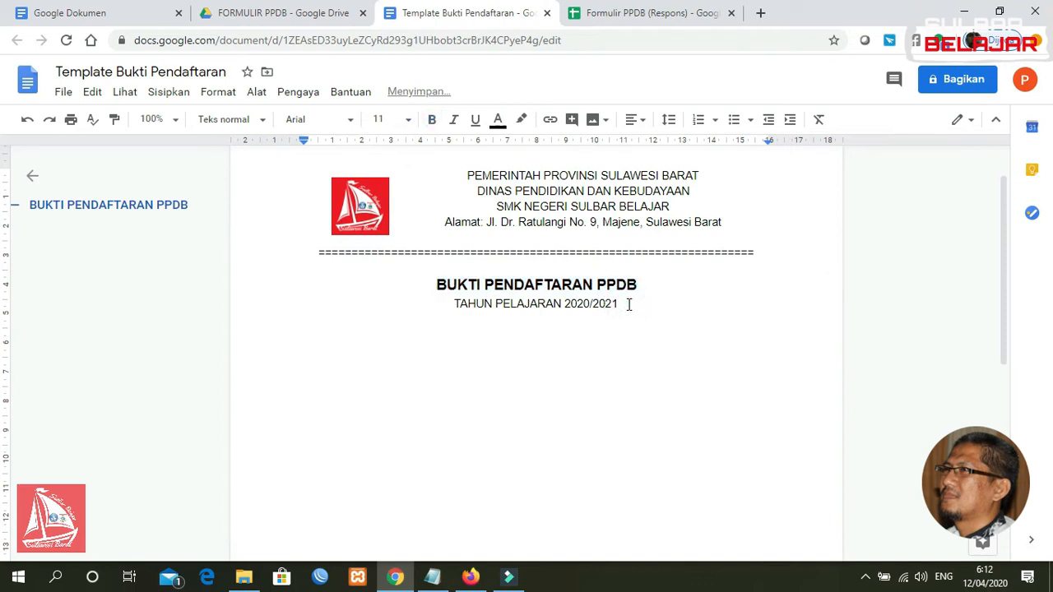
{"action": "key", "text": "Return"}
{"action": "left_click", "coordinate": [630, 122]}
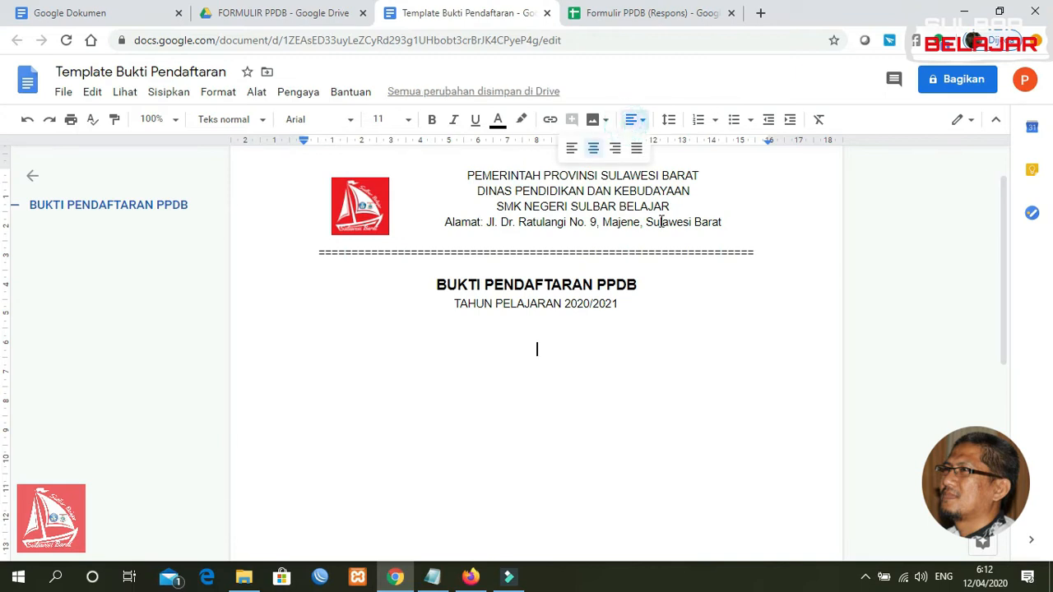
Left-align the new line and type the labels 'No Pendaftaran' and 'Tgl Pendaftaran'
{"action": "left_click", "coordinate": [572, 150]}
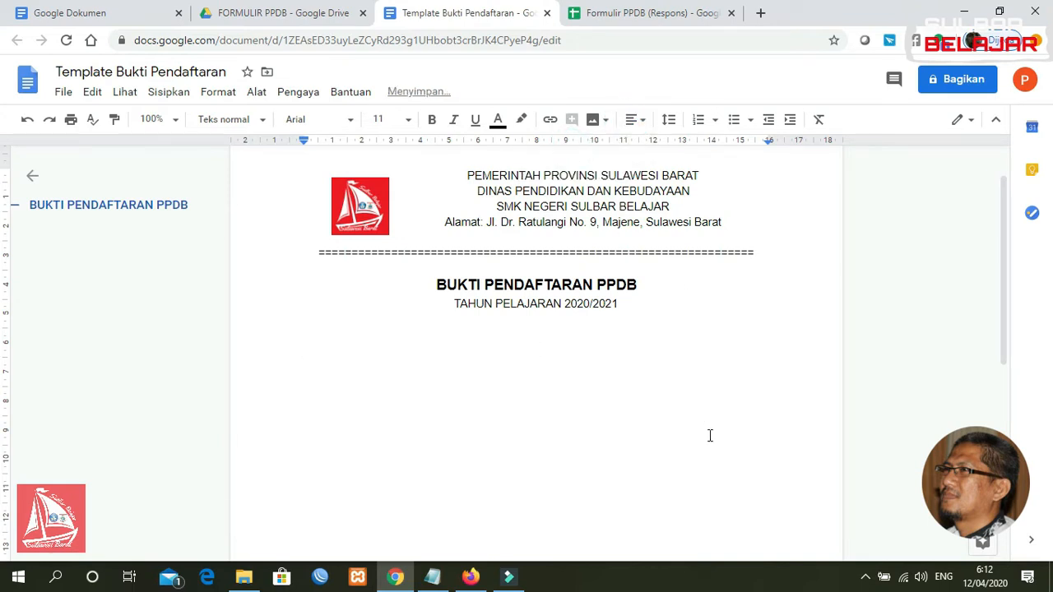
{"action": "type", "text": "NO P"}
{"action": "key", "text": "BackSpace"}
{"action": "key", "text": "BackSpace"}
{"action": "key", "text": "BackSpace"}
{"action": "type", "text": "."}
{"action": "type", "text": "o"}
{"action": "key", "text": "BackSpace"}
{"action": "type", "text": "o Pendaftaran :"}
{"action": "key", "text": "Return"}
{"action": "type", "text": "Tanggal"}
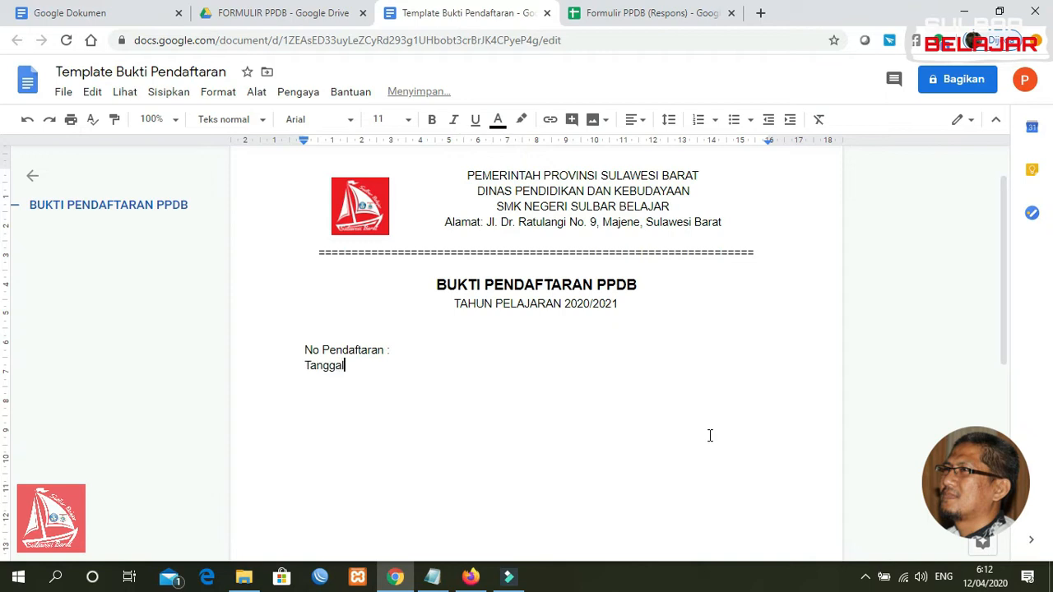
{"action": "key", "text": "BackSpace"}
{"action": "key", "text": "BackSpace"}
{"action": "key", "text": "BackSpace"}
{"action": "key", "text": "BackSpace"}
{"action": "key", "text": "BackSpace"}
{"action": "key", "text": "BackSpace"}
{"action": "key", "text": "BackSpace"}
{"action": "type", "text": "gl Pendaftaran :"}
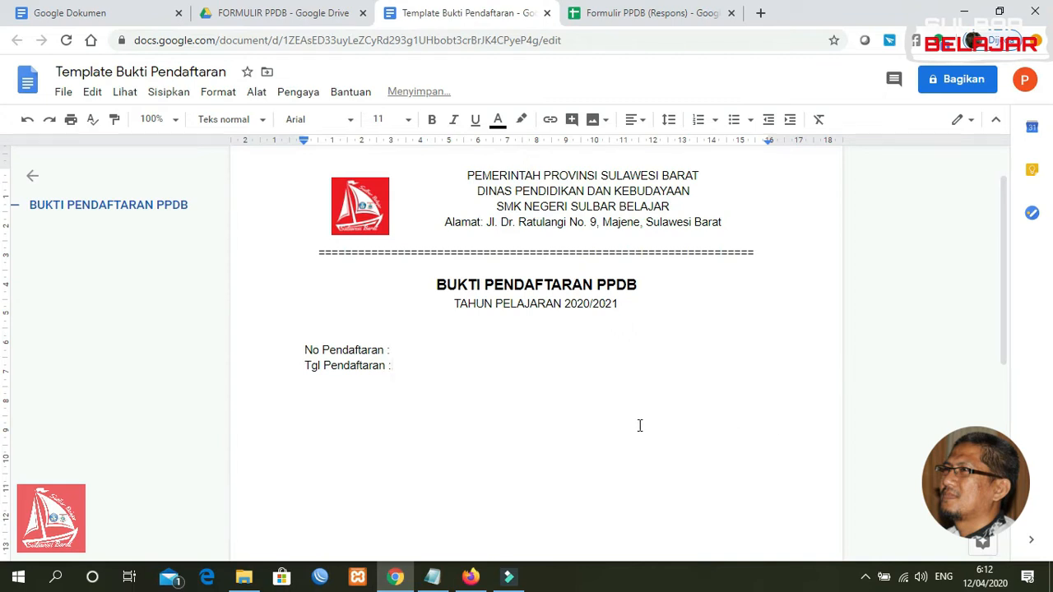
Line up the colons after both labels with tab gaps, then start a new line
{"action": "left_click", "coordinate": [388, 351]}
{"action": "key", "text": "BackSpace"}
{"action": "key", "text": "BackSpace"}
{"action": "key", "text": "Tab"}
{"action": "type", "text": ":"}
{"action": "left_click", "coordinate": [393, 366]}
{"action": "key", "text": "BackSpace"}
{"action": "key", "text": "BackSpace"}
{"action": "key", "text": "Tab"}
{"action": "type", "text": ":"}
{"action": "key", "text": "Return"}
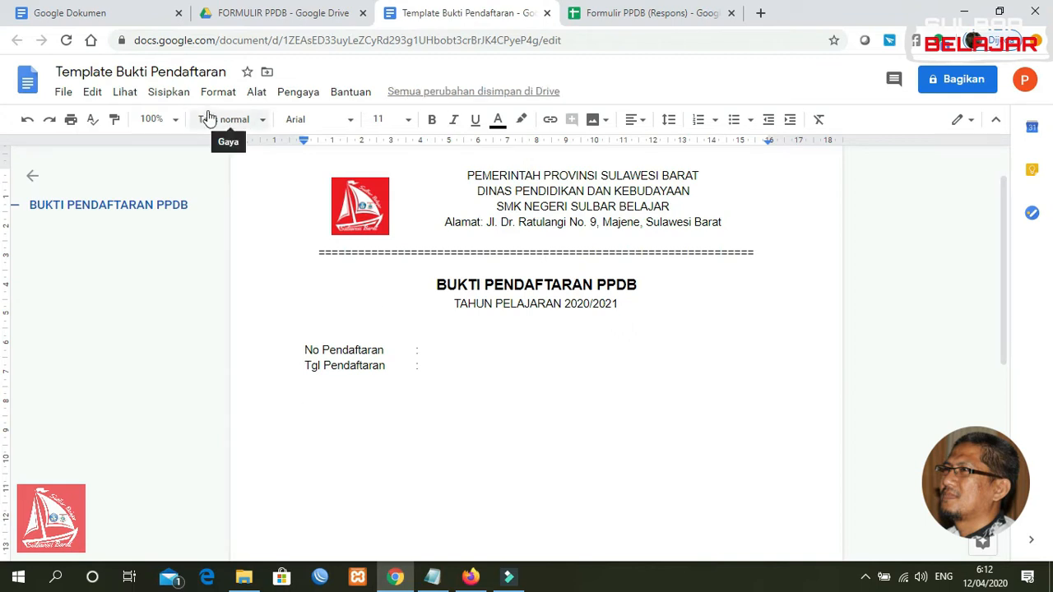
Insert a 2 x 4 table and narrow its first column
{"action": "left_click", "coordinate": [167, 91]}
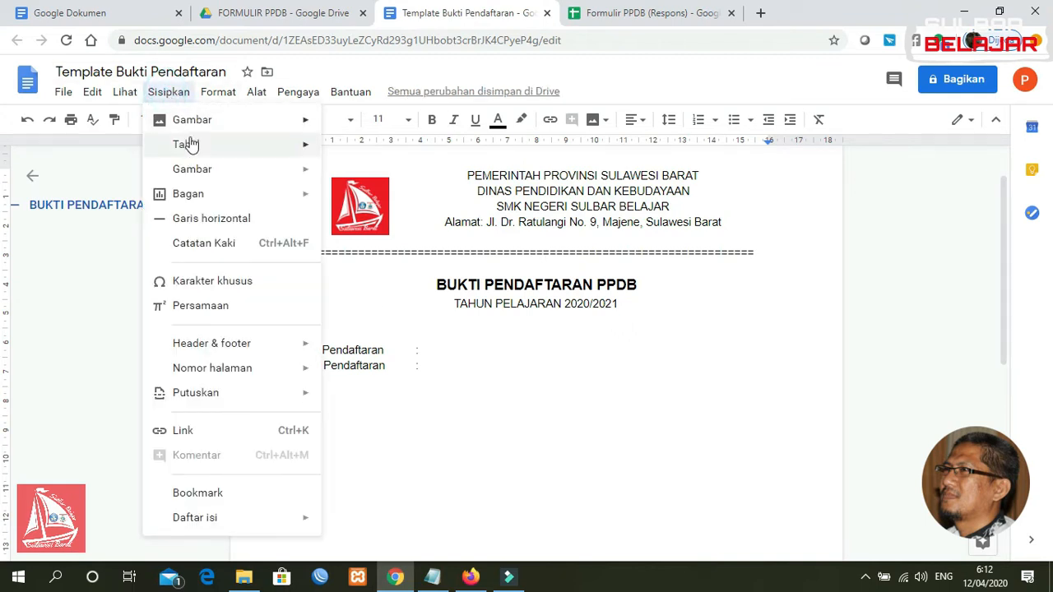
{"action": "mouse_move", "coordinate": [199, 150]}
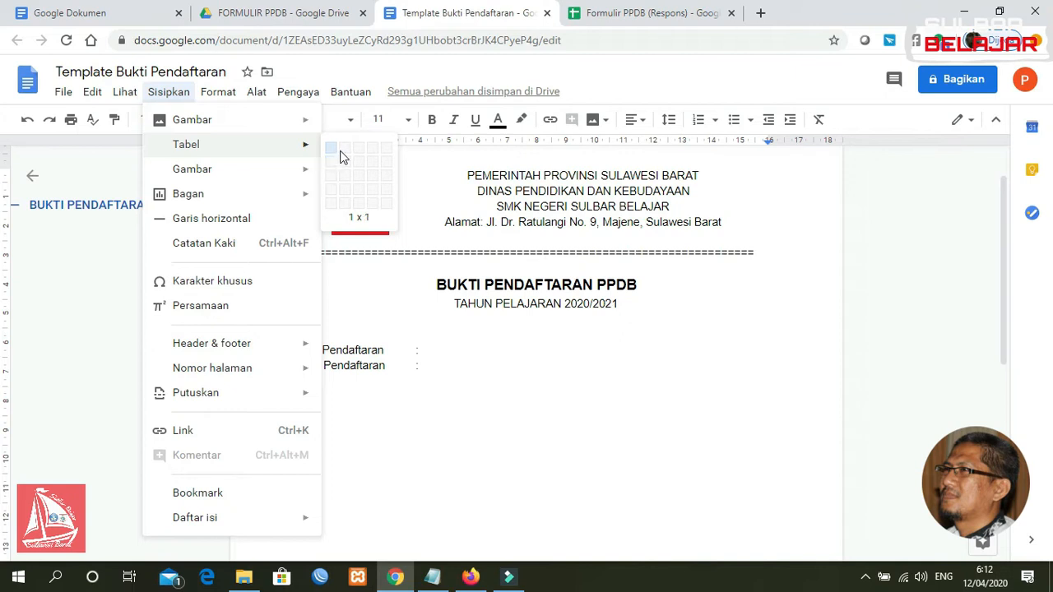
{"action": "left_click", "coordinate": [343, 202]}
{"action": "left_click_drag", "start_coordinate": [536, 421], "coordinate": [423, 421]}
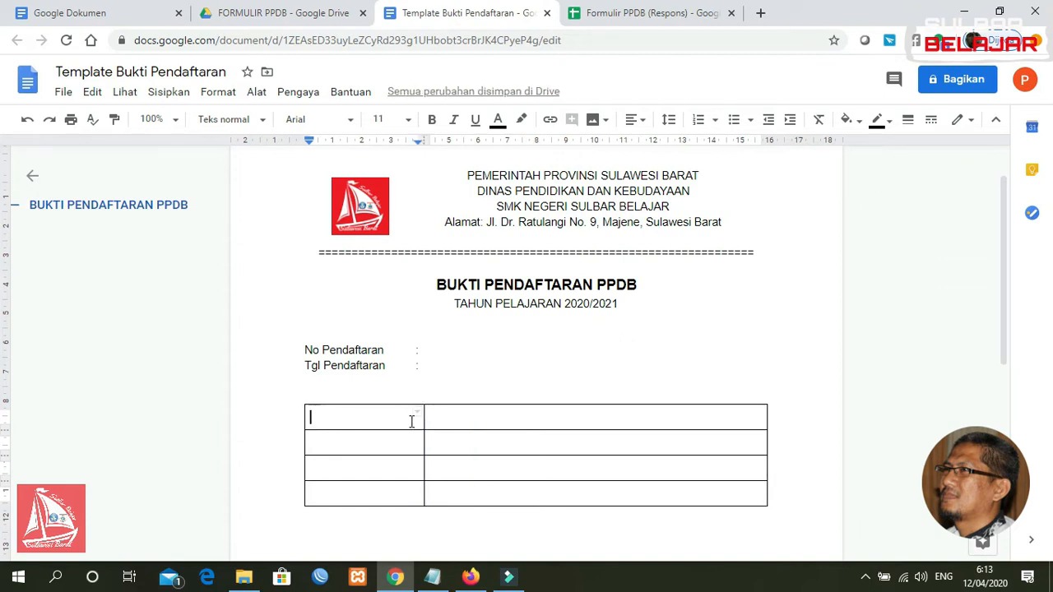
{"action": "left_click_drag", "start_coordinate": [407, 420], "coordinate": [462, 424]}
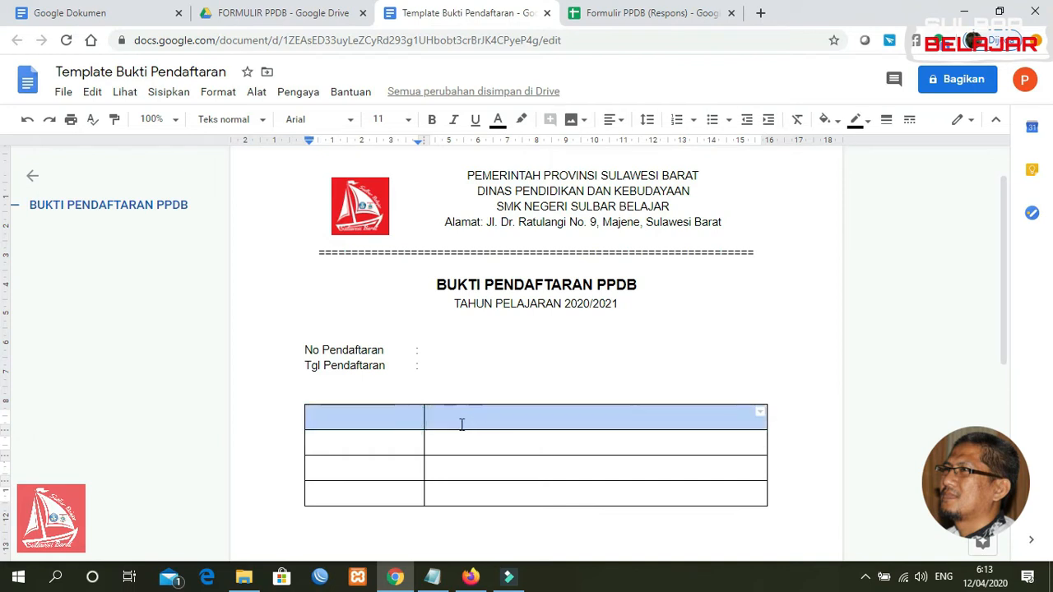
Merge the table's first-row cells into one and type 'BIODATA SISWA' in it
{"action": "right_click", "coordinate": [411, 421]}
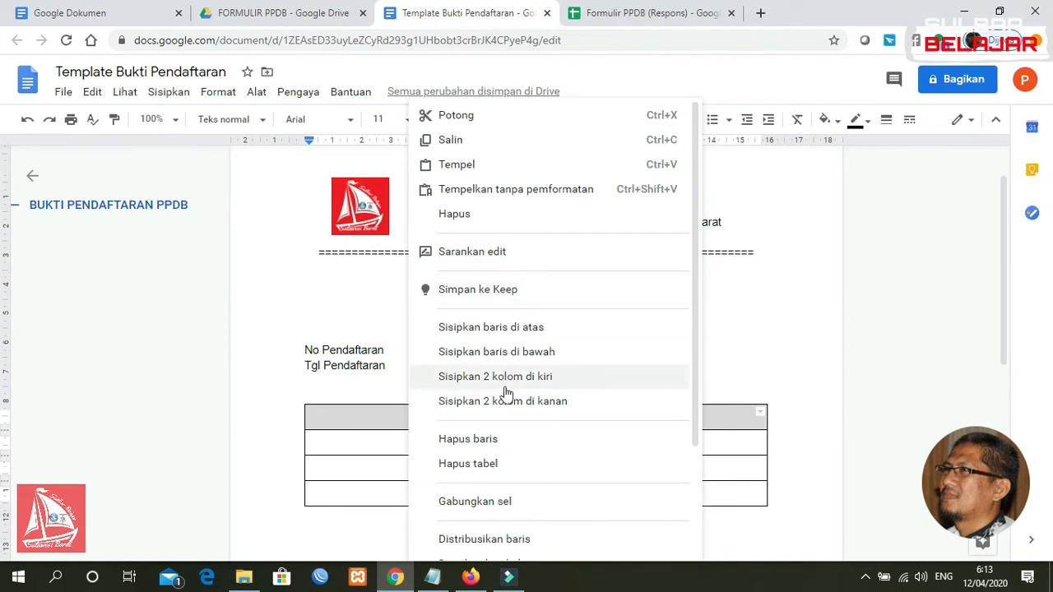
{"action": "left_click", "coordinate": [478, 506]}
{"action": "left_click", "coordinate": [416, 423]}
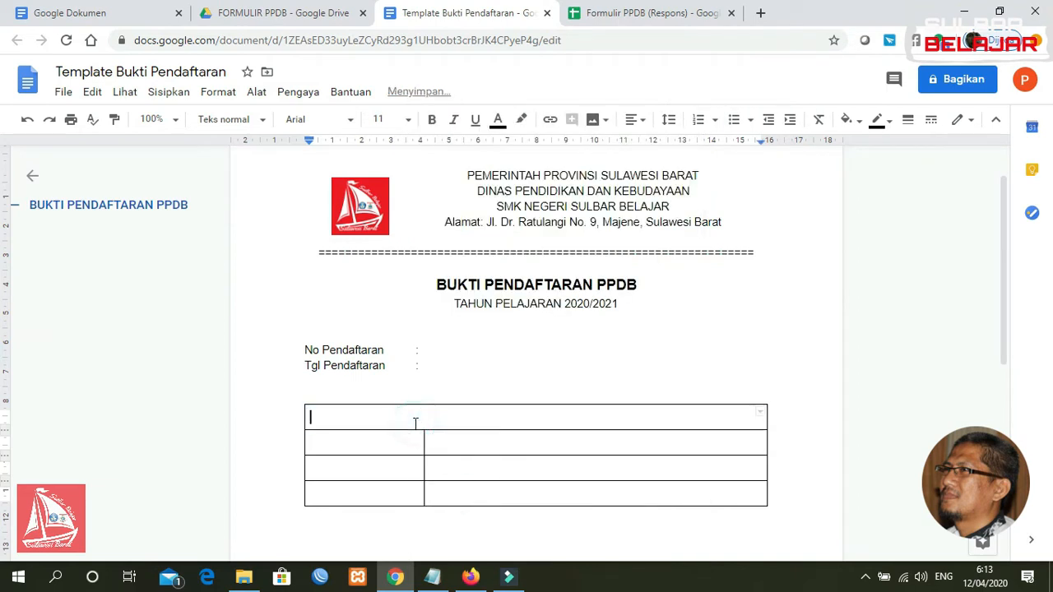
{"action": "type", "text": "BIODATA SISWA"}
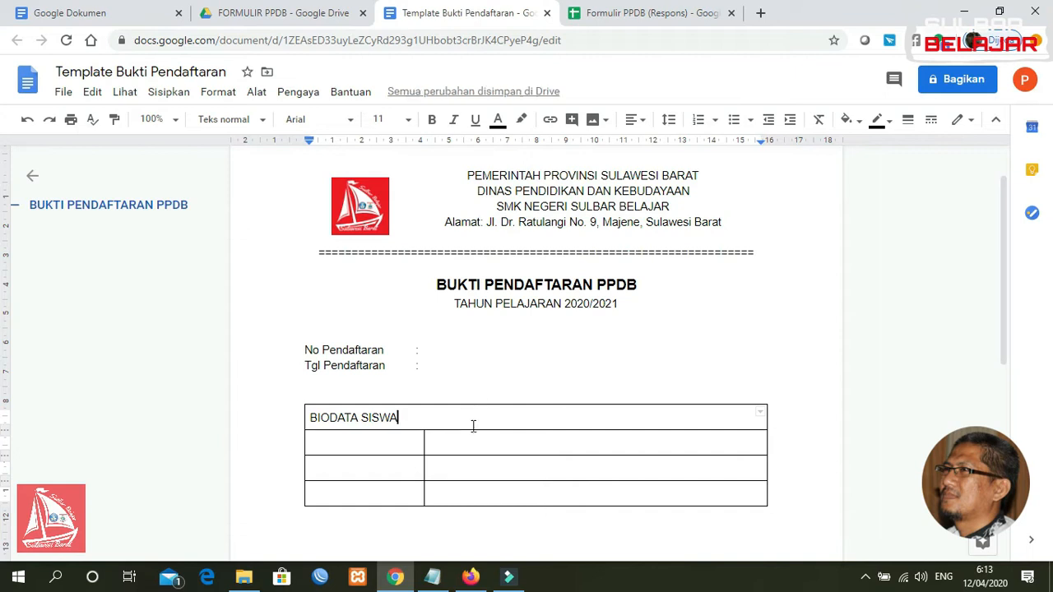
{"action": "double_click", "coordinate": [406, 439]}
Label the first rows under BIODATA SISWA 'Nama Lengkap' and 'NIS / NIK'
{"action": "left_click", "coordinate": [397, 443]}
{"action": "type", "text": "N"}
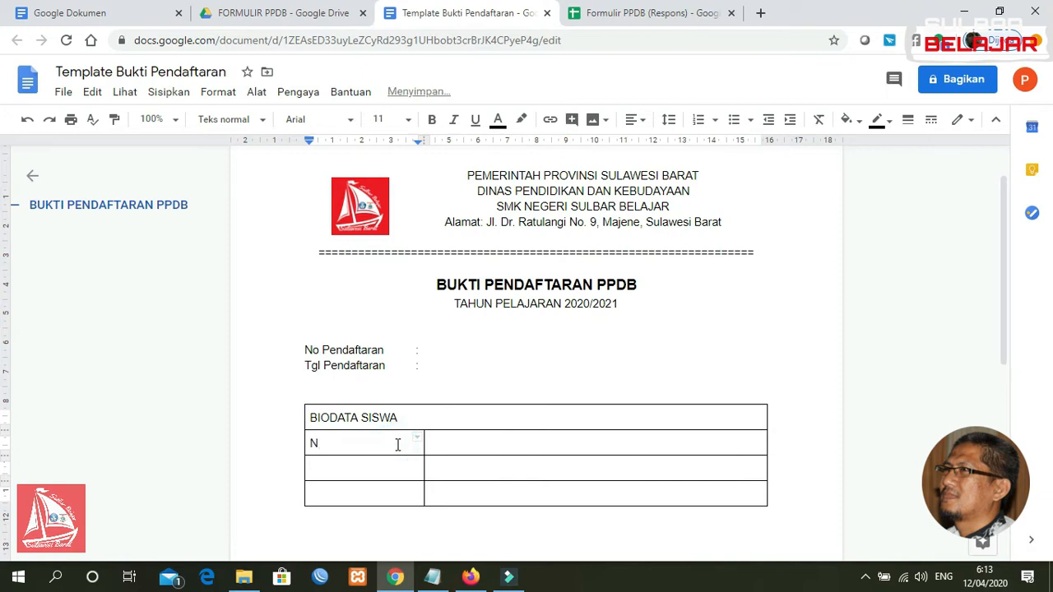
{"action": "type", "text": "ama Lengkap"}
{"action": "left_click", "coordinate": [377, 469]}
{"action": "type", "text": "NIS da"}
{"action": "key", "text": "BackSpace"}
{"action": "key", "text": "BackSpace"}
{"action": "type", "text": "dan"}
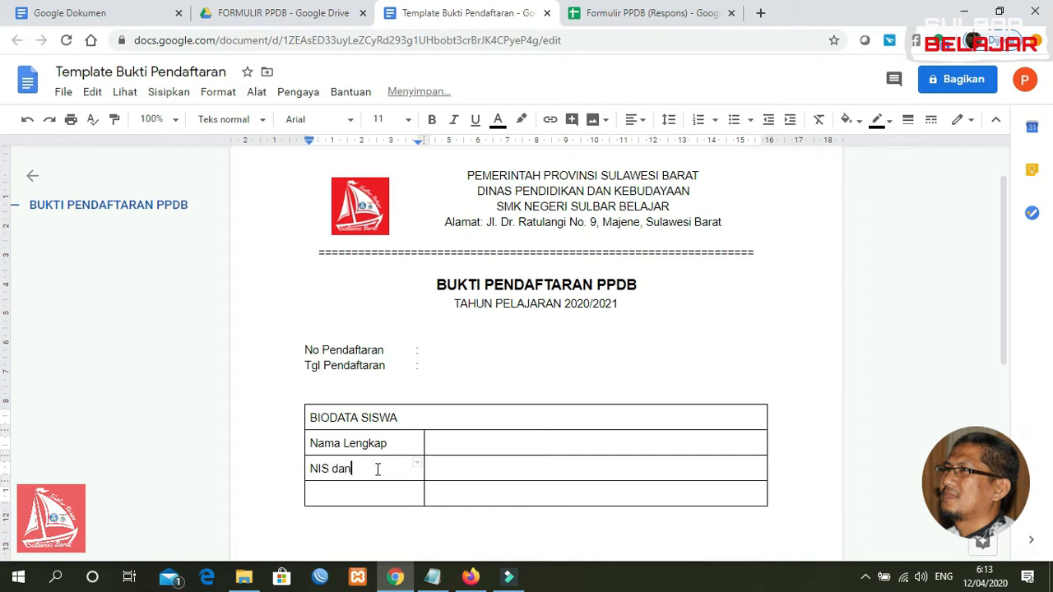
{"action": "key", "text": "BackSpace"}
{"action": "key", "text": "BackSpace"}
{"action": "key", "text": "BackSpace"}
{"action": "type", "text": "/ NIK"}
{"action": "left_click_drag", "start_coordinate": [1002, 269], "coordinate": [1002, 319]}
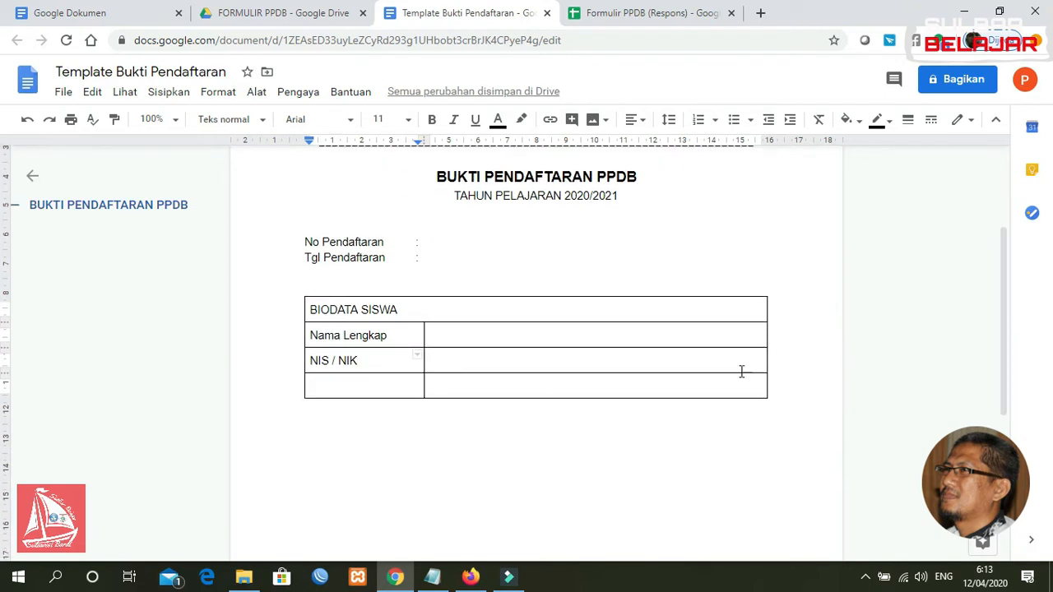
Add rows labelled Alamat, No HP/WA, Asal Sekolah and Lulus Tahun, plus two empty rows
{"action": "left_click", "coordinate": [411, 386]}
{"action": "type", "text": "Alama"}
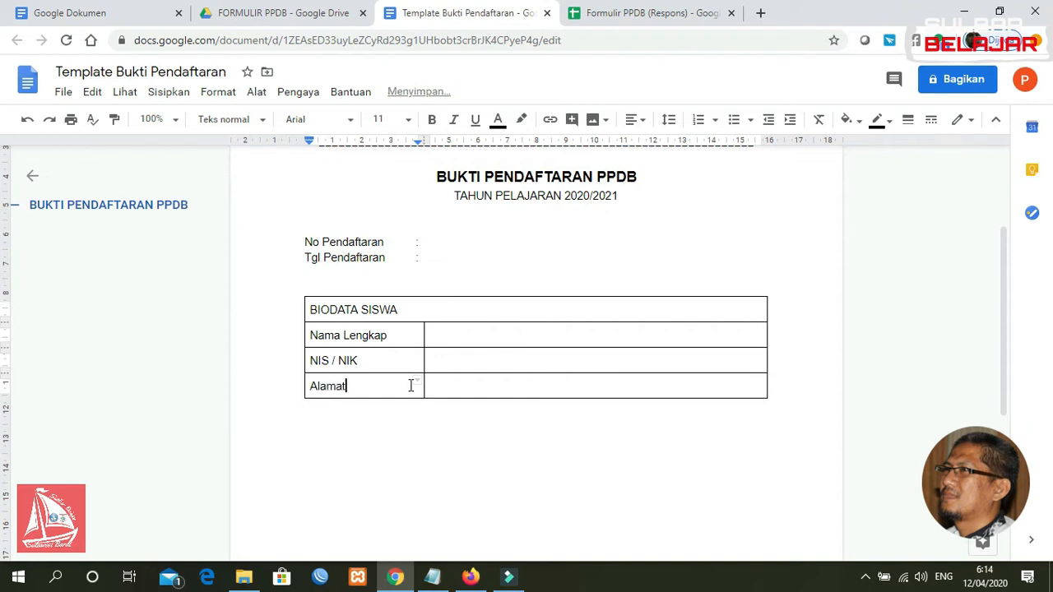
{"action": "type", "text": "t"}
{"action": "key", "text": "Tab"}
{"action": "key", "text": "Tab"}
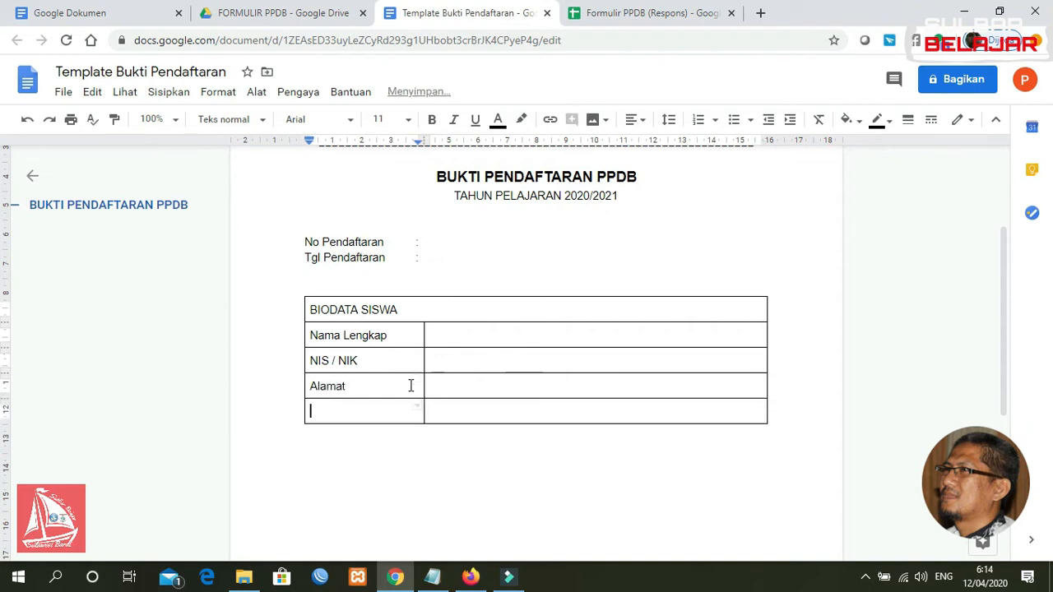
{"action": "type", "text": "No HP/WA"}
{"action": "key", "text": "Tab"}
{"action": "key", "text": "Tab"}
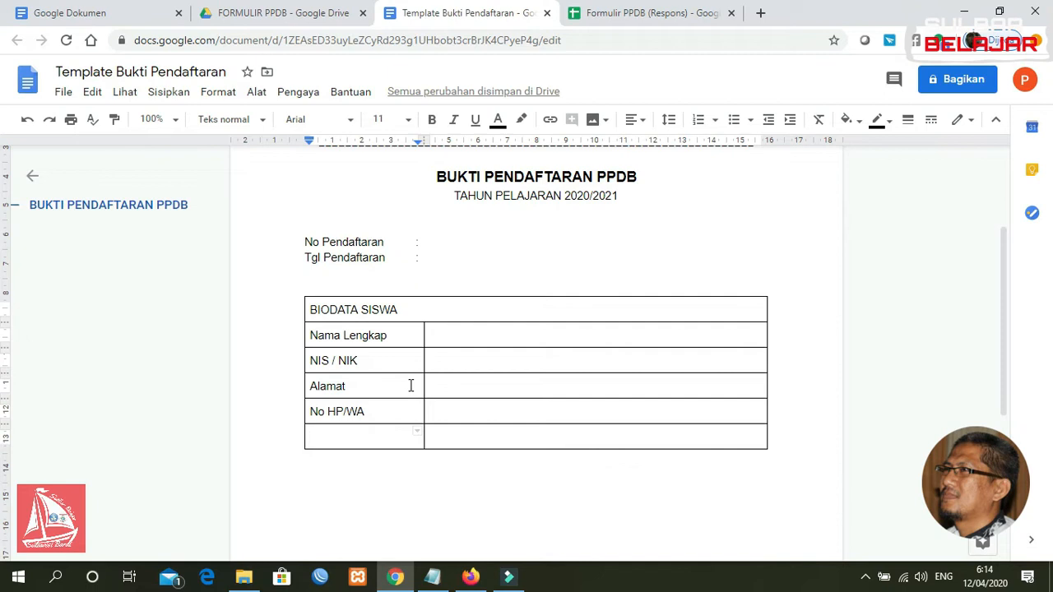
{"action": "type", "text": "Asal Sekolah"}
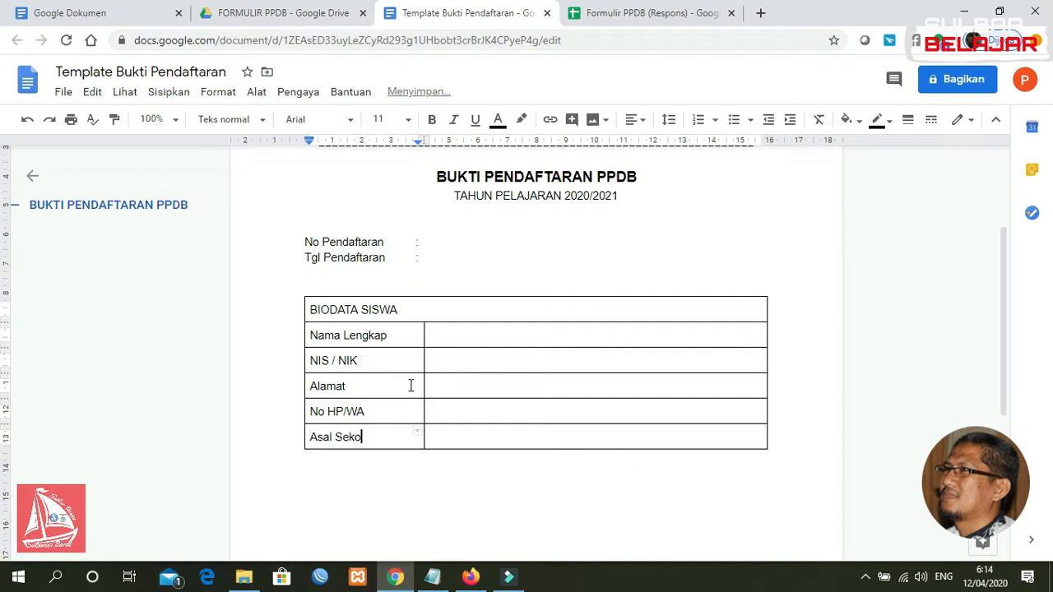
{"action": "key", "text": "Tab"}
{"action": "key", "text": "Tab"}
{"action": "type", "text": "Lulus Tahun"}
{"action": "key", "text": "Tab"}
{"action": "key", "text": "Tab"}
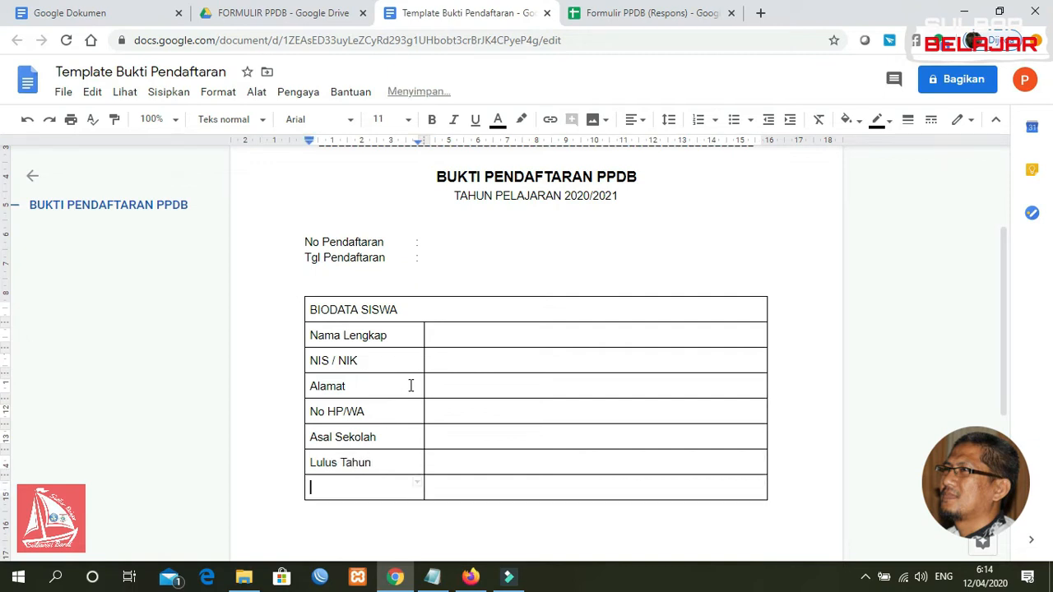
{"action": "key", "text": "Tab"}
{"action": "key", "text": "Tab"}
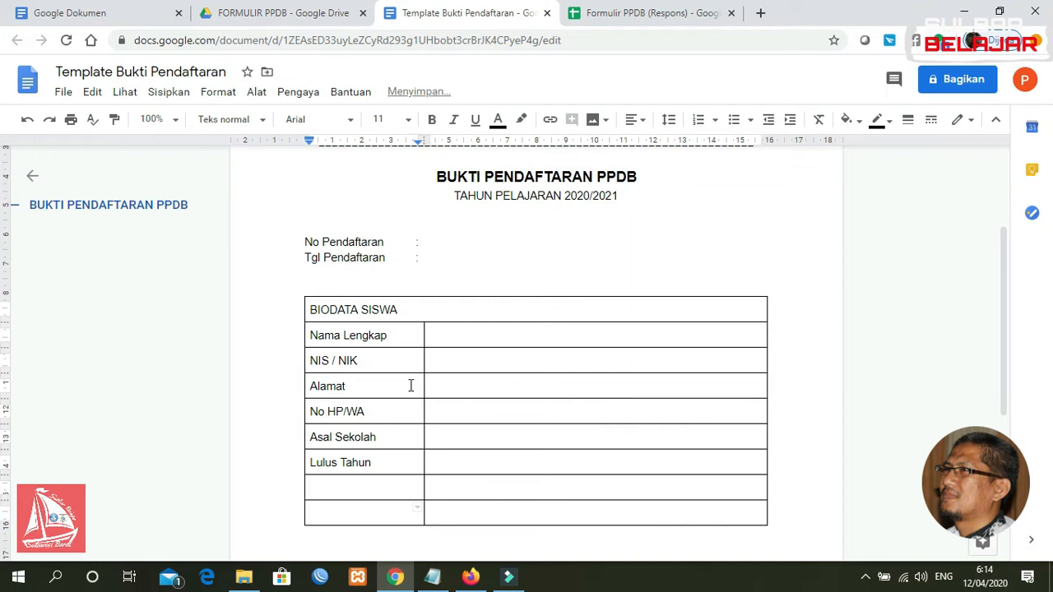
Merge the first empty row's two cells (Gabungkan sel) and type DATA ORANGTUA/WALI in it
{"action": "left_click_drag", "start_coordinate": [362, 486], "coordinate": [439, 490]}
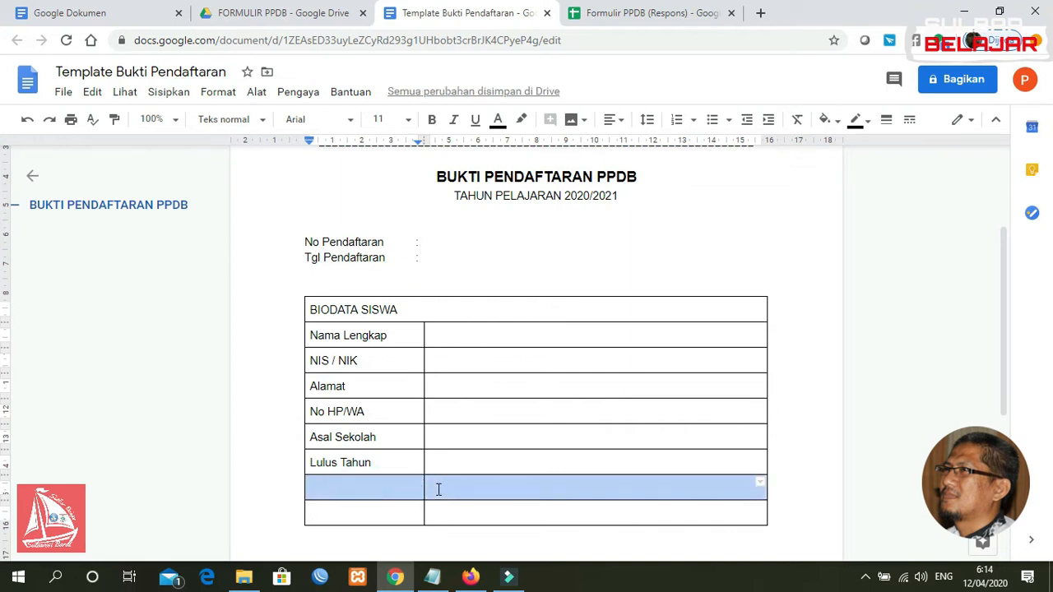
{"action": "right_click", "coordinate": [383, 488]}
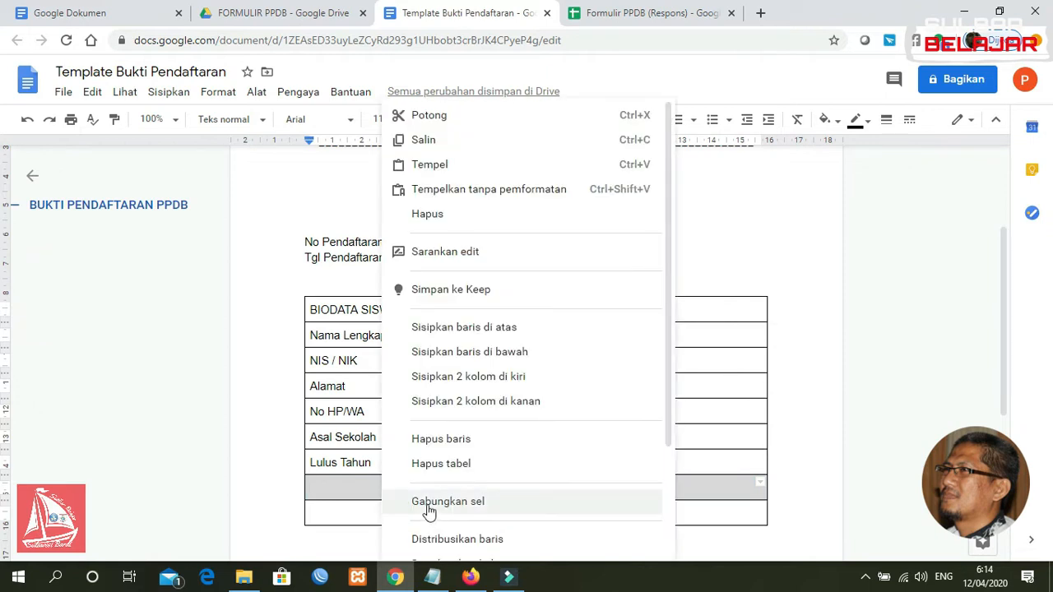
{"action": "left_click", "coordinate": [448, 502]}
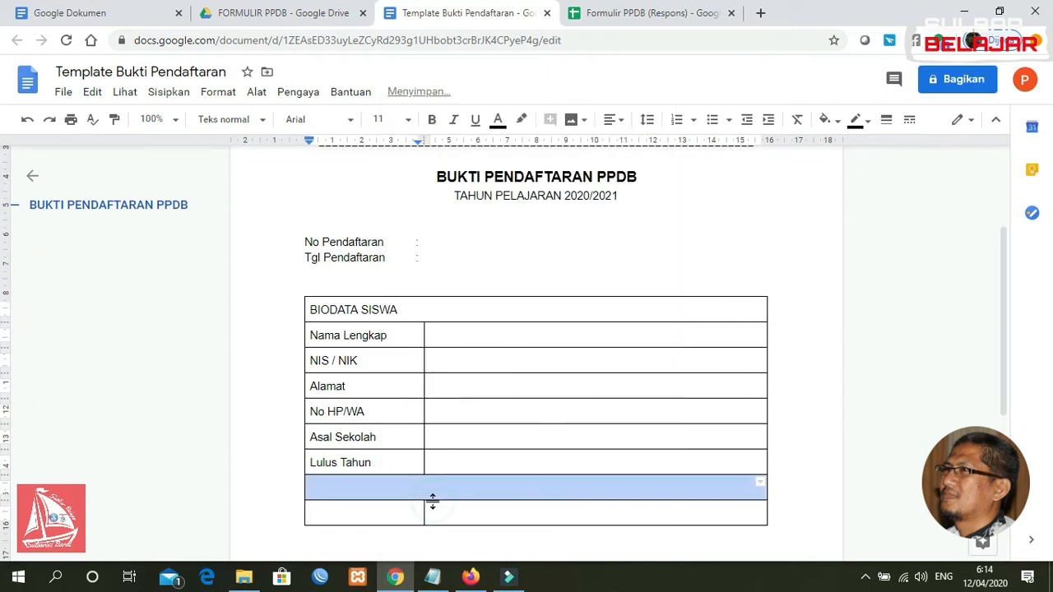
{"action": "left_click", "coordinate": [390, 491]}
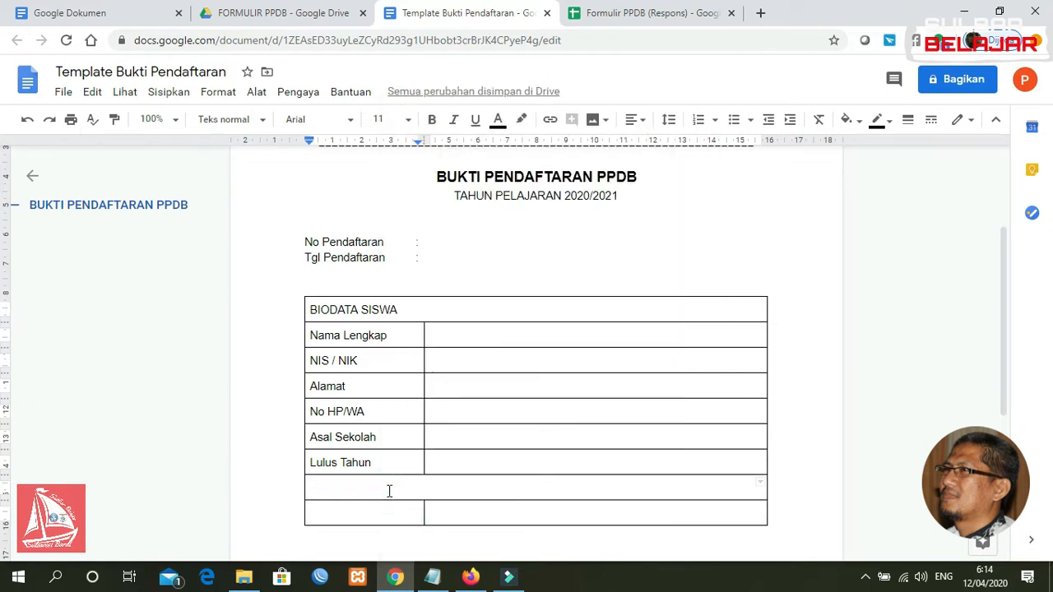
{"action": "type", "text": "DATA ORANGTUA/WALI"}
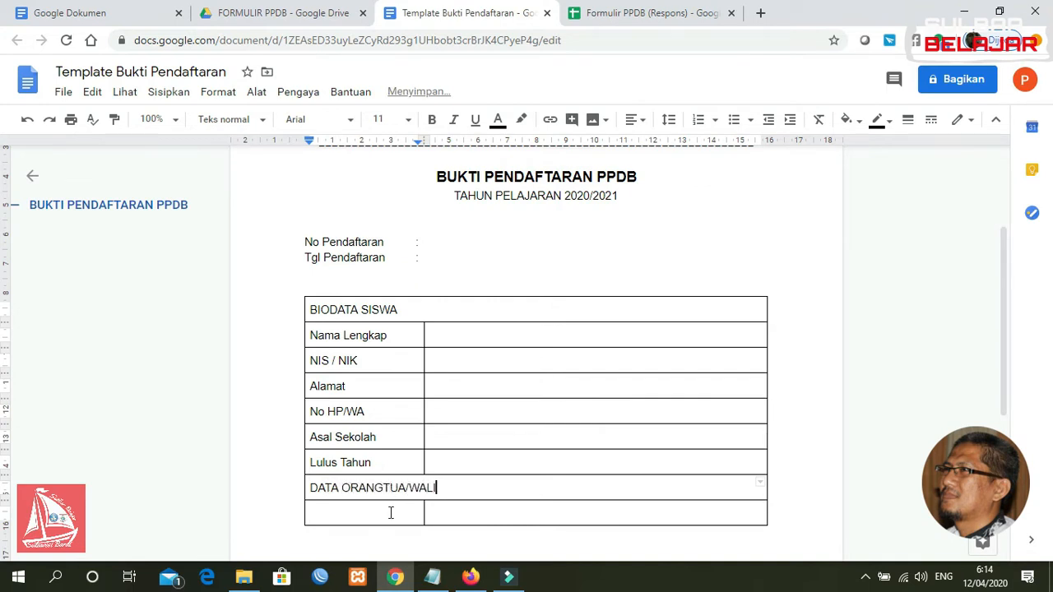
{"action": "left_click", "coordinate": [391, 514]}
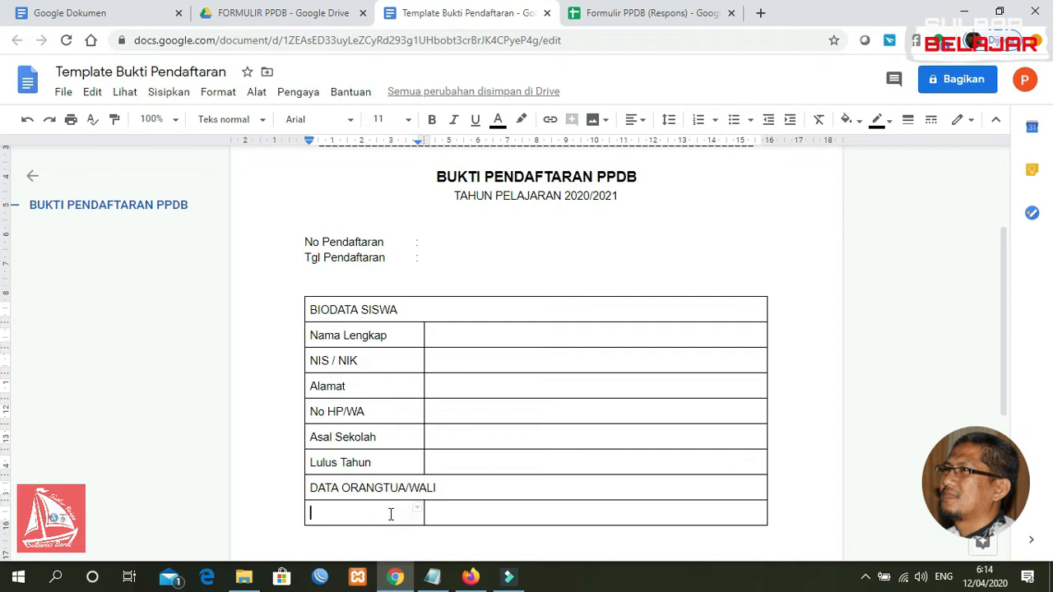
Label the row under the header 'Nama Orang Tua/Wali' and widen the first column
{"action": "type", "text": "nAM"}
{"action": "key", "text": "BackSpace"}
{"action": "key", "text": "BackSpace"}
{"action": "key", "text": "BackSpace"}
{"action": "type", "text": "Nama"}
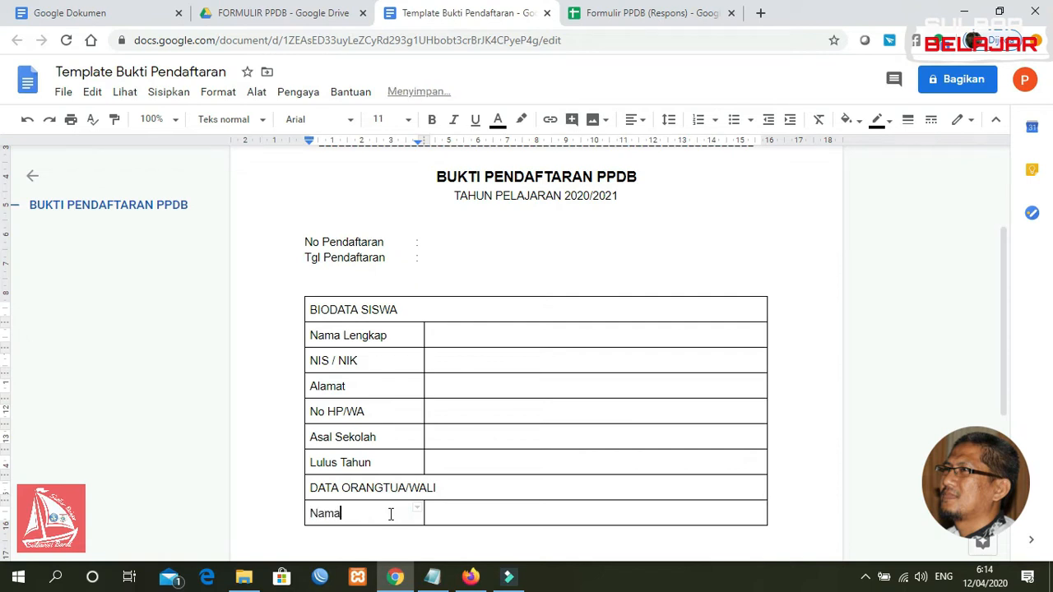
{"action": "type", "text": " Orang Tua/Wali"}
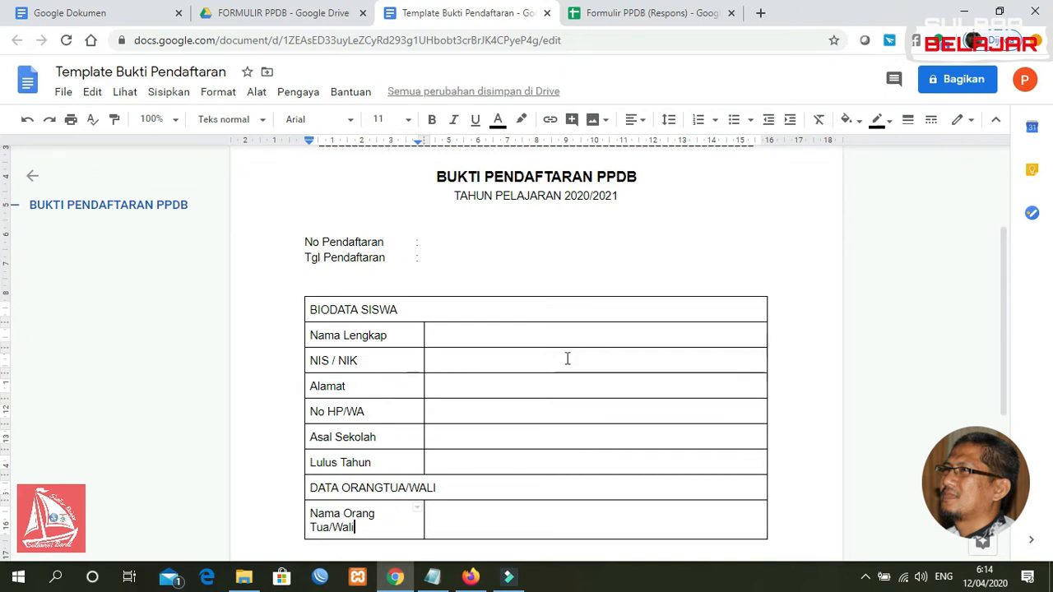
{"action": "left_click_drag", "start_coordinate": [421, 360], "coordinate": [437, 360]}
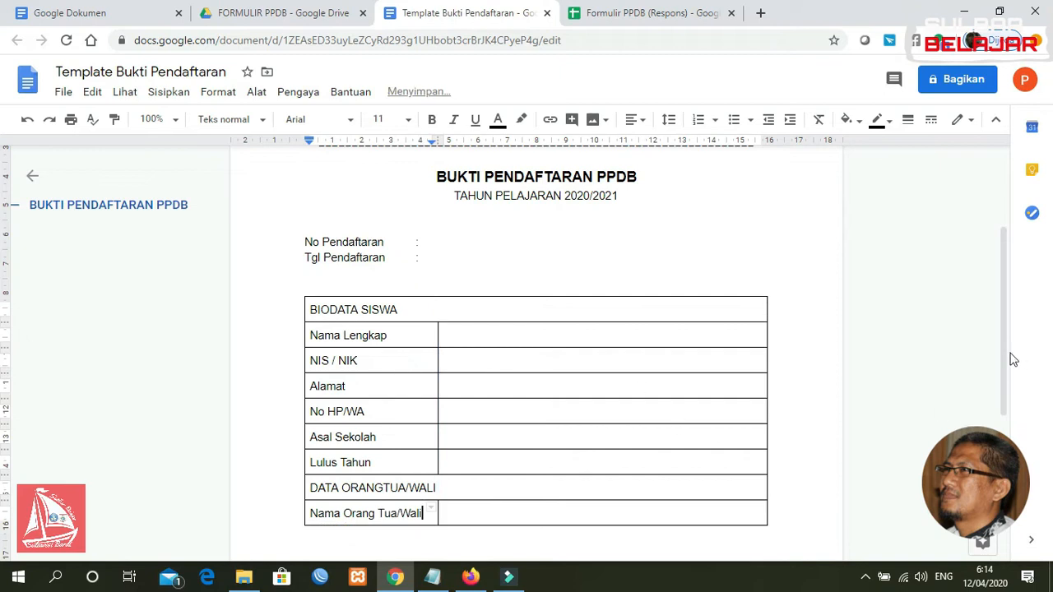
{"action": "scroll", "coordinate": [1006, 354], "scroll_direction": "down", "scroll_amount": 3}
Add rows labelled Alamat and No. HP/Wa, undoing the extra empty row
{"action": "left_click", "coordinate": [734, 370]}
{"action": "key", "text": "Tab"}
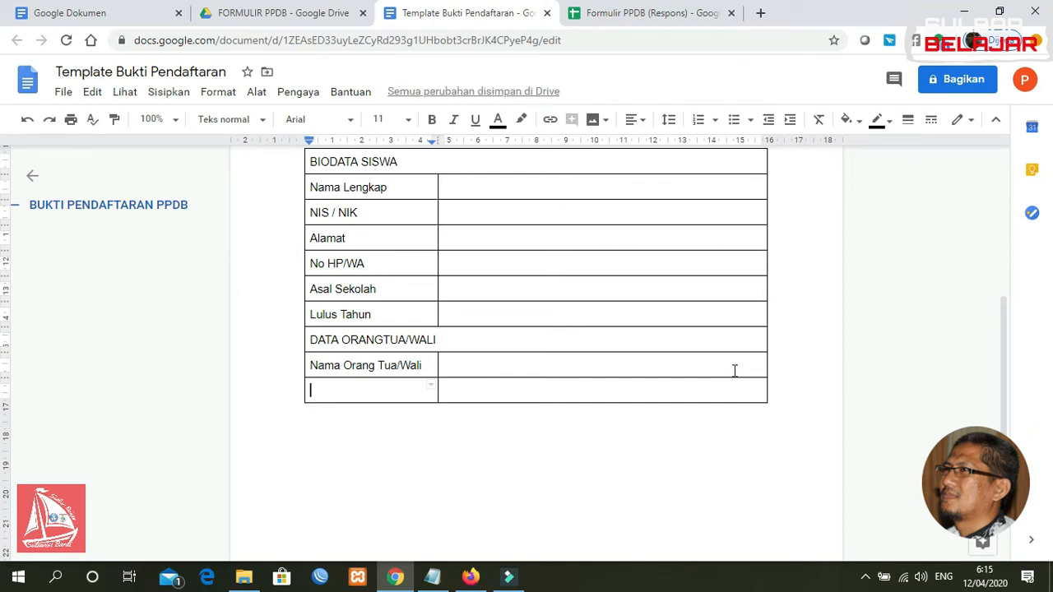
{"action": "type", "text": "Alamat"}
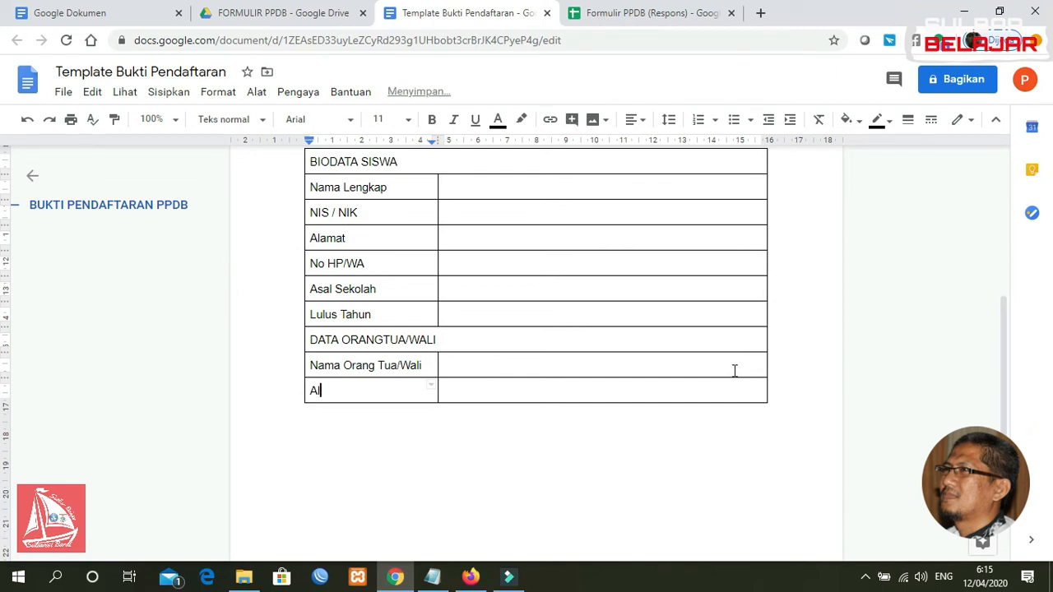
{"action": "key", "text": "Tab"}
{"action": "key", "text": "Tab"}
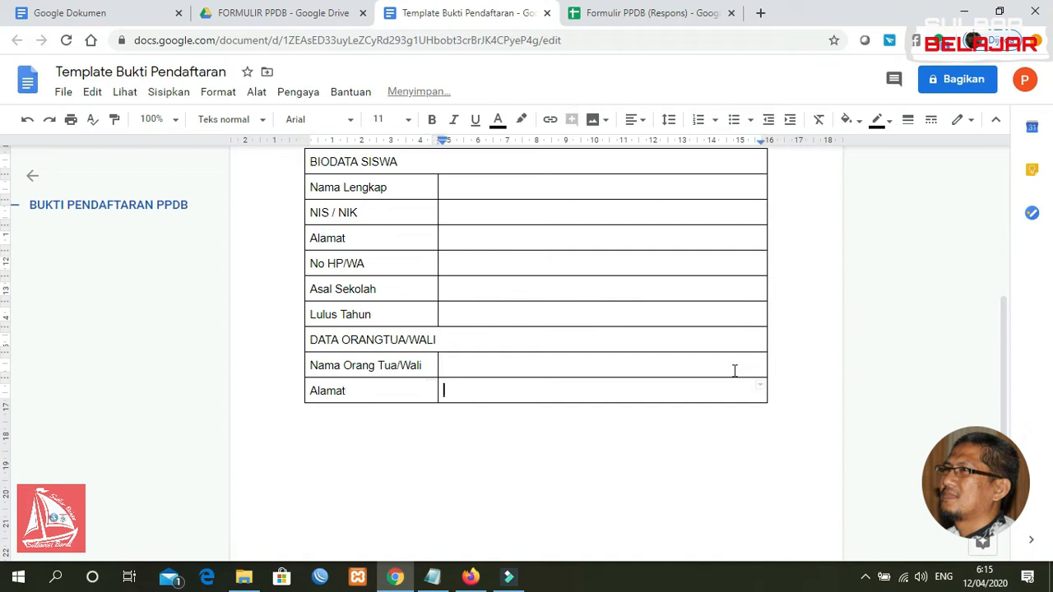
{"action": "type", "text": "No"}
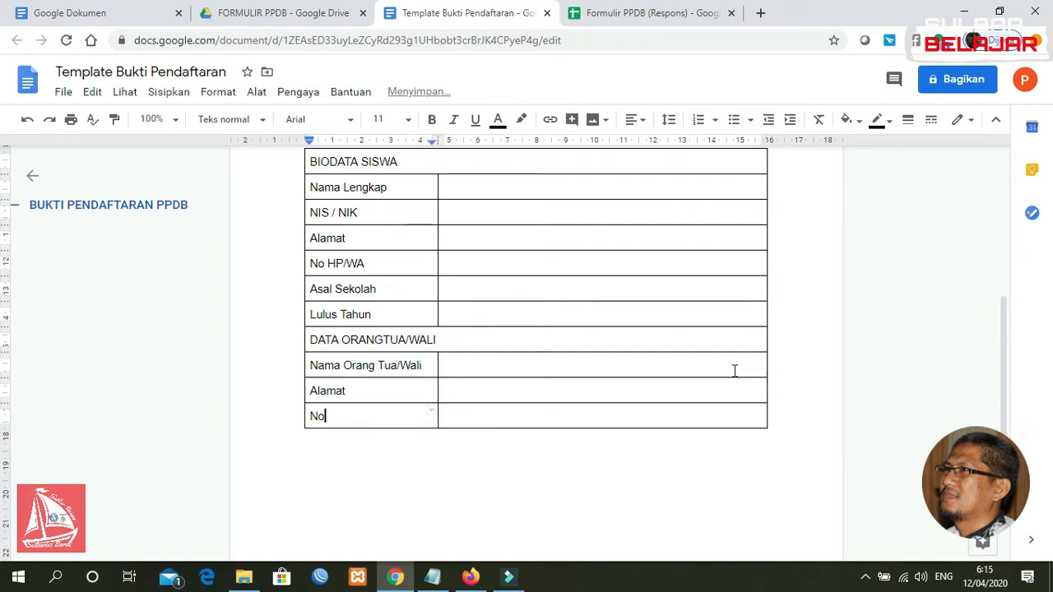
{"action": "type", "text": ". HP/Wa"}
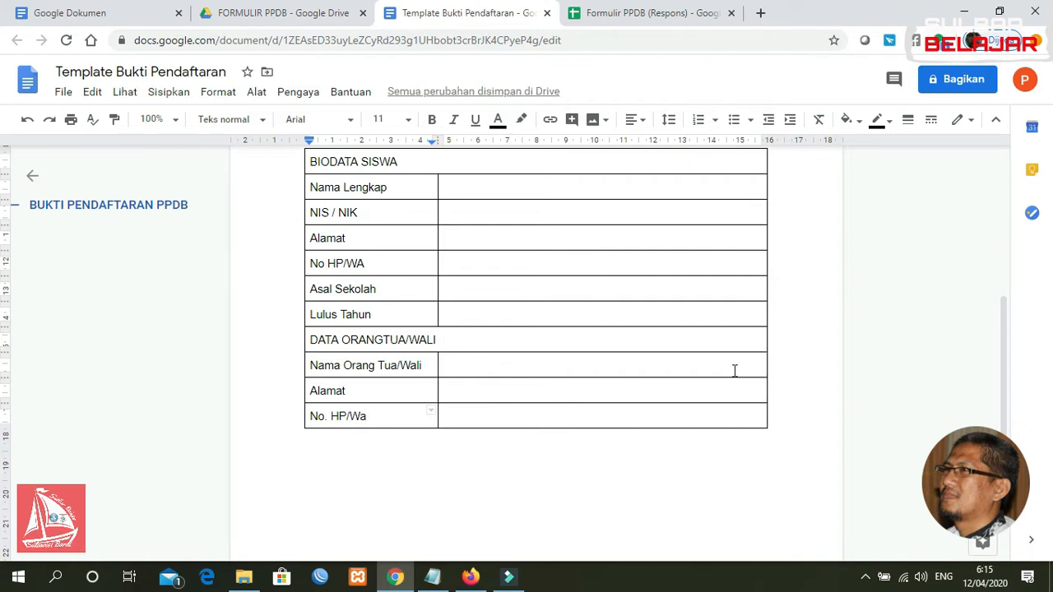
{"action": "key", "text": "Tab"}
{"action": "left_click_drag", "start_coordinate": [1005, 362], "coordinate": [1004, 357]}
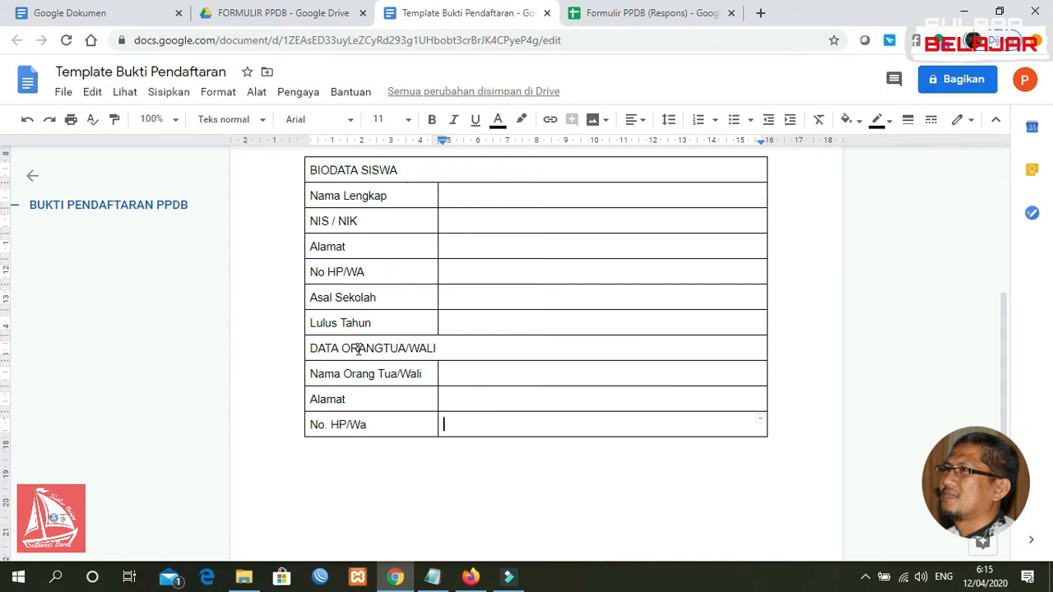
{"action": "key", "text": "Tab"}
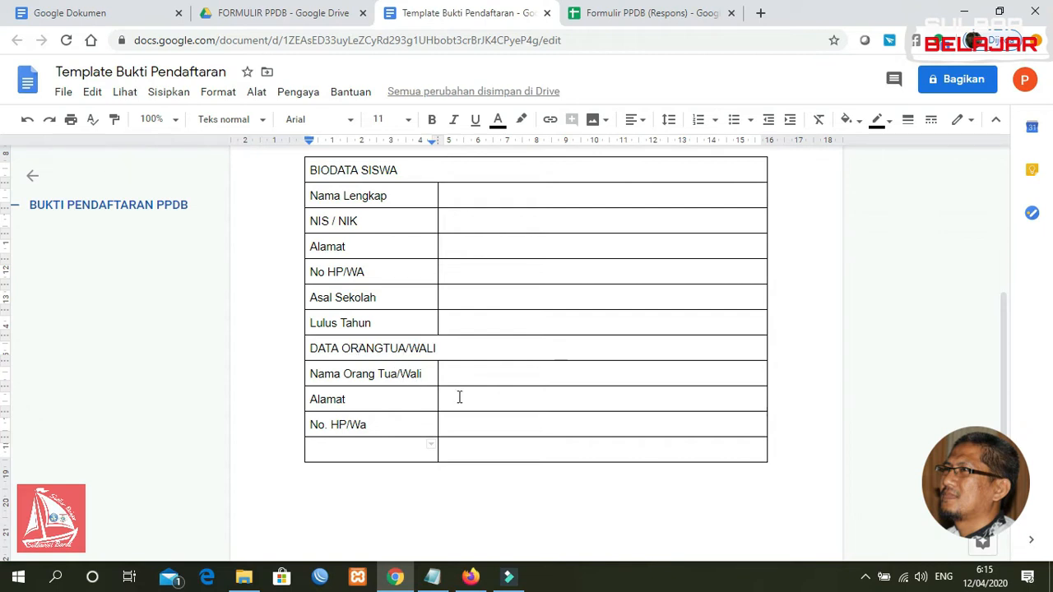
{"action": "key", "text": "ctrl+z"}
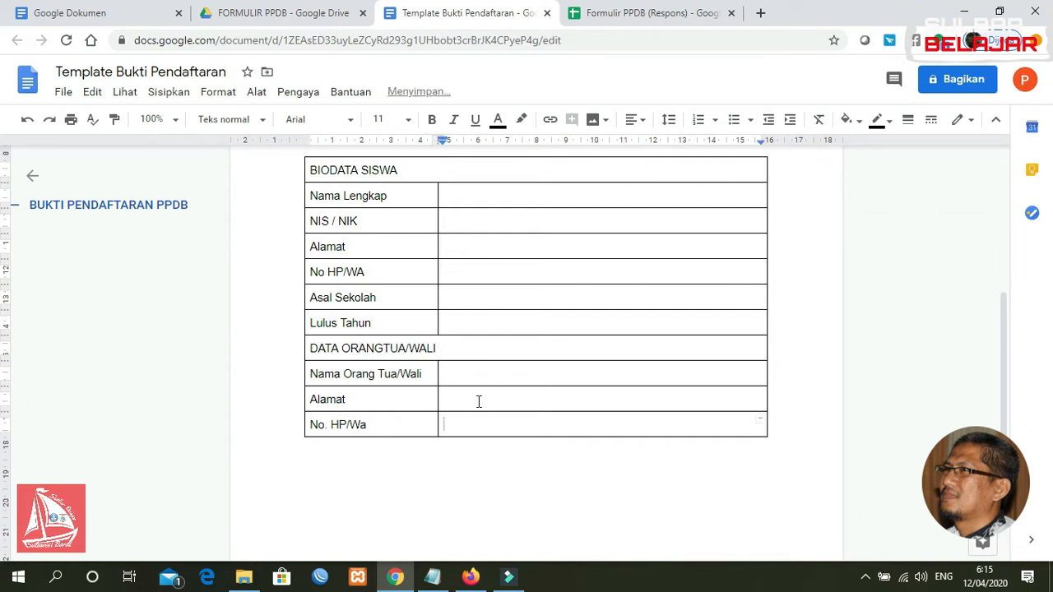
Add a 'Catatan:' heading and numbered note 1 asking applicants to keep the Bukti Pendaftaran for re-registration
{"action": "left_click", "coordinate": [585, 458]}
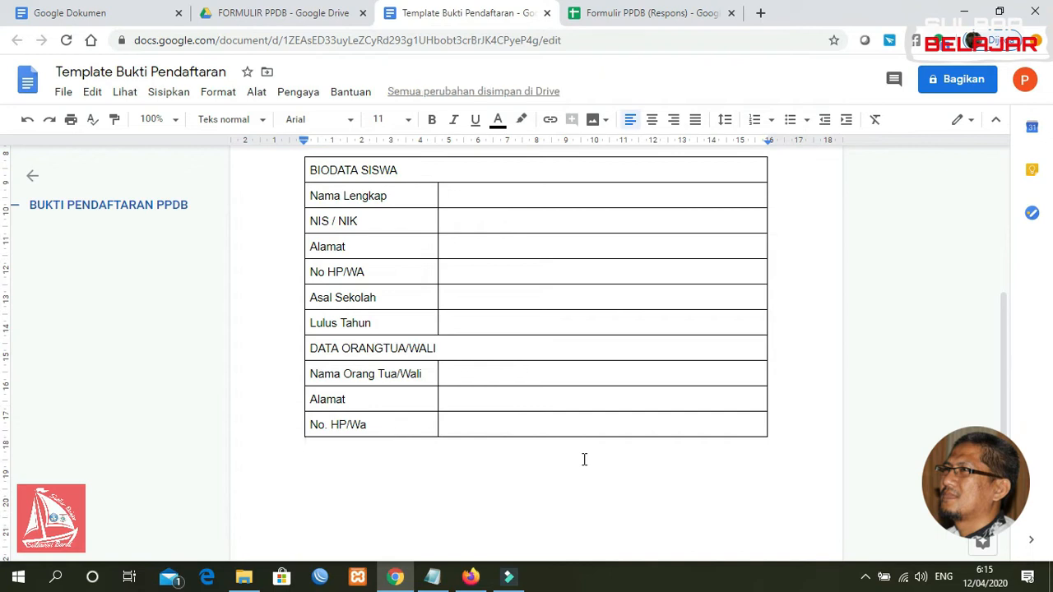
{"action": "type", "text": "Catatan"}
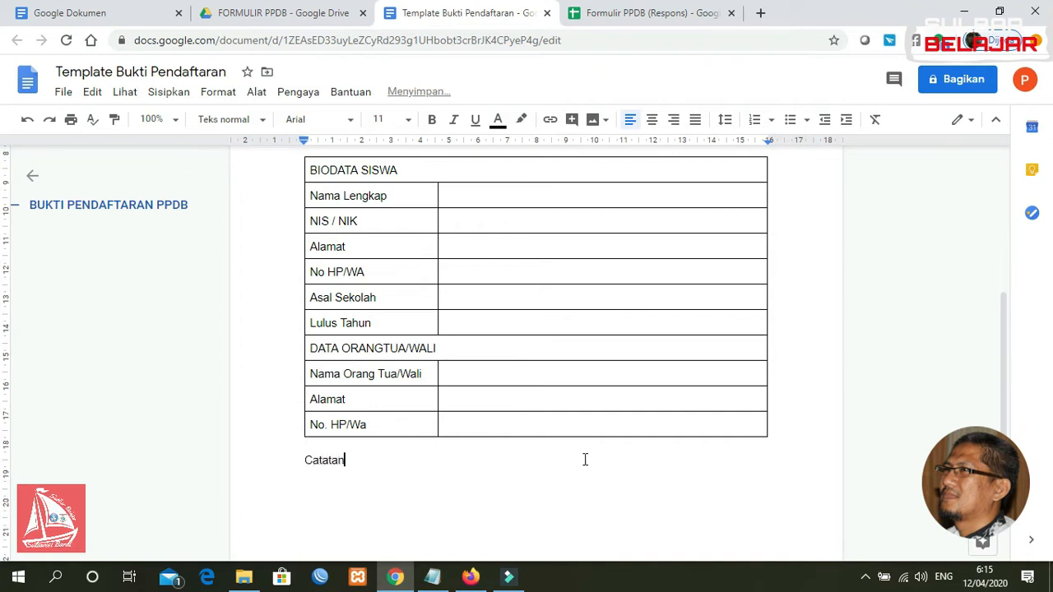
{"action": "type", "text": ":"}
{"action": "key", "text": "Return"}
{"action": "key", "text": "ctrl+shift+7"}
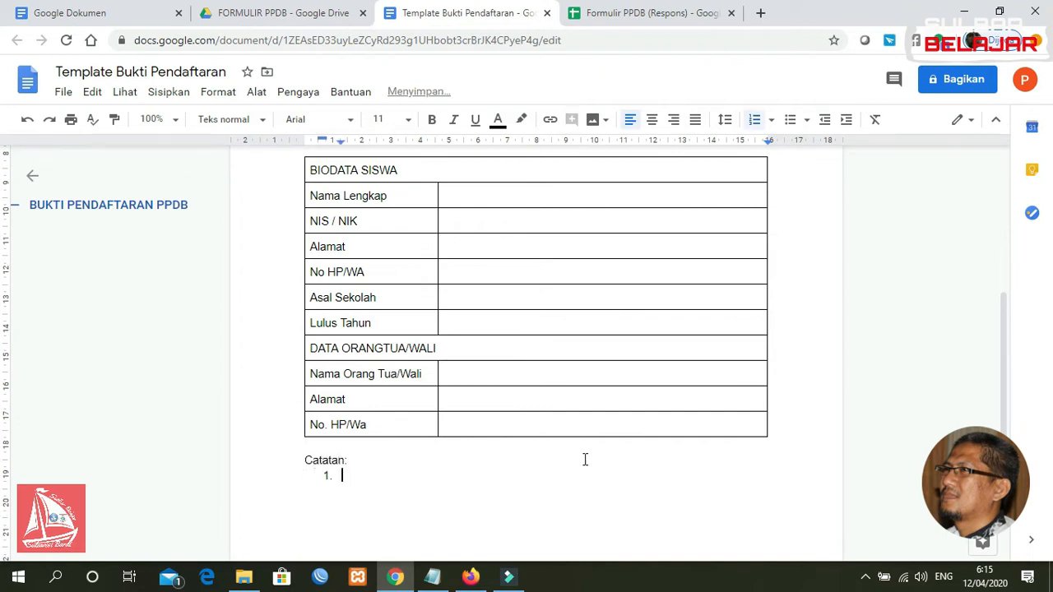
{"action": "type", "text": "Bukti Pendaftaran ini d"}
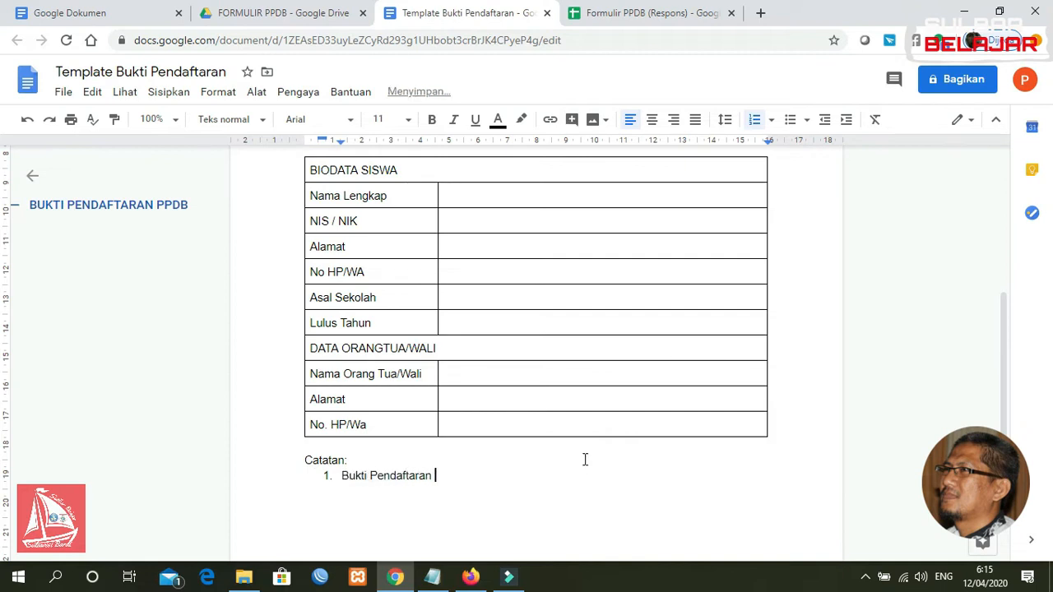
{"action": "key", "text": "BackSpace"}
{"action": "type", "text": "harpa"}
{"action": "key", "text": "BackSpace"}
{"action": "key", "text": "BackSpace"}
{"action": "type", "text": "ap disimpan "}
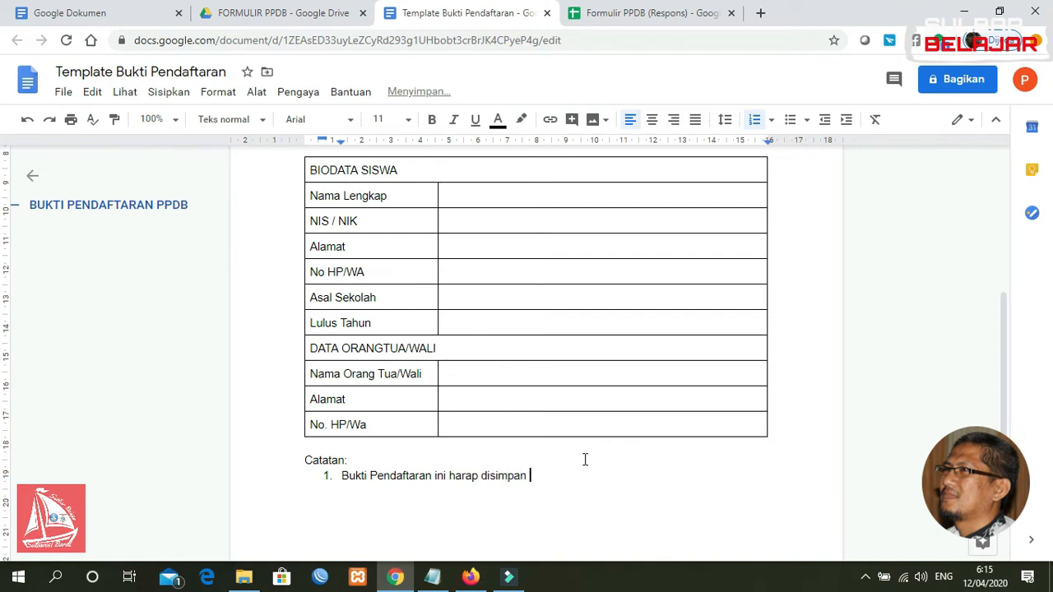
{"action": "type", "text": "dengan baik, karena akan dimanfaatka"}
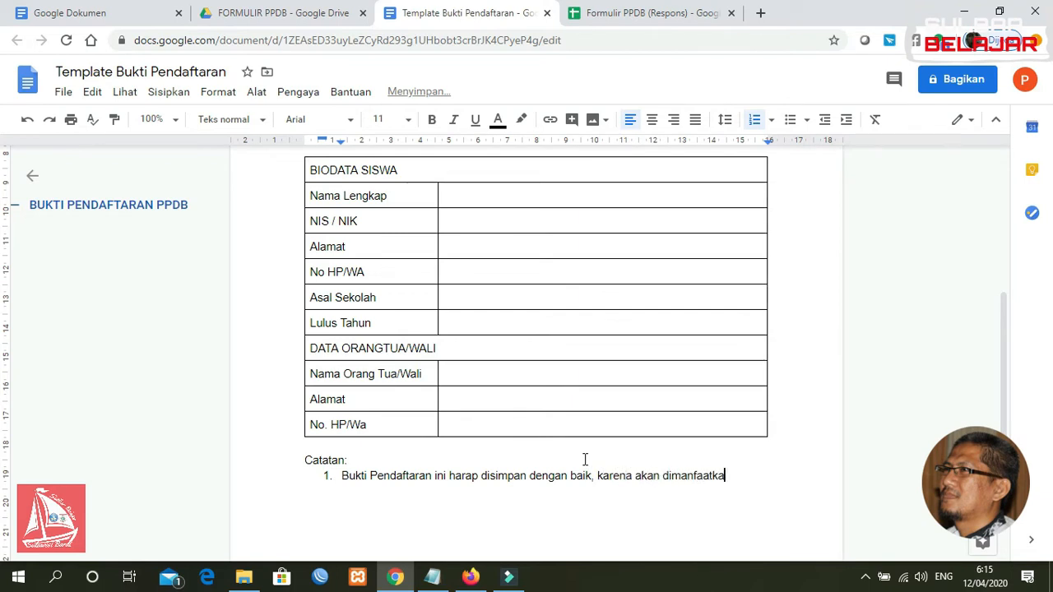
{"action": "type", "text": "n saat "}
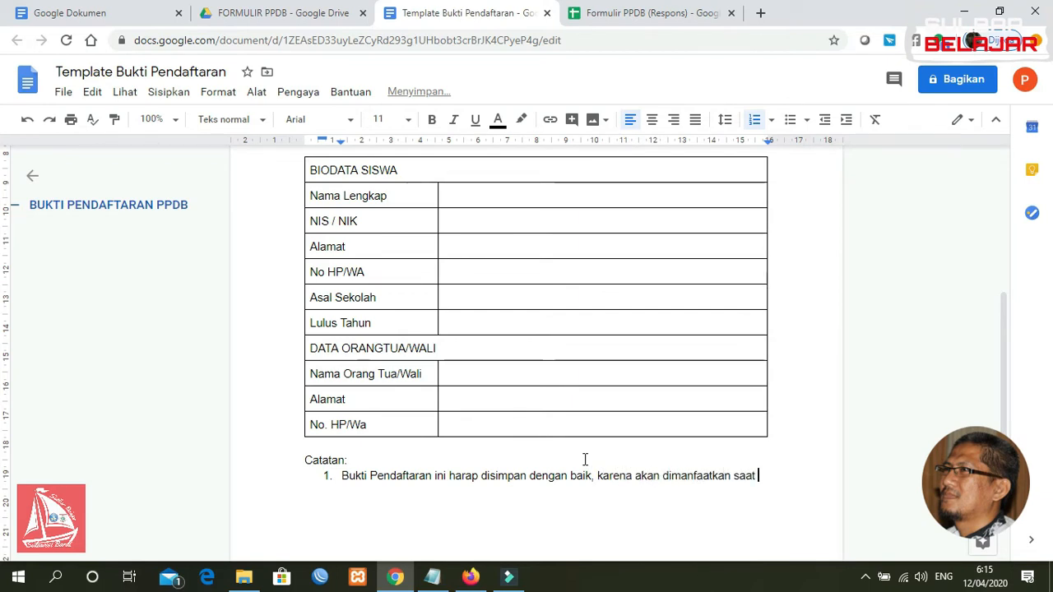
{"action": "type", "text": "pendaftaran ulang jika anda d"}
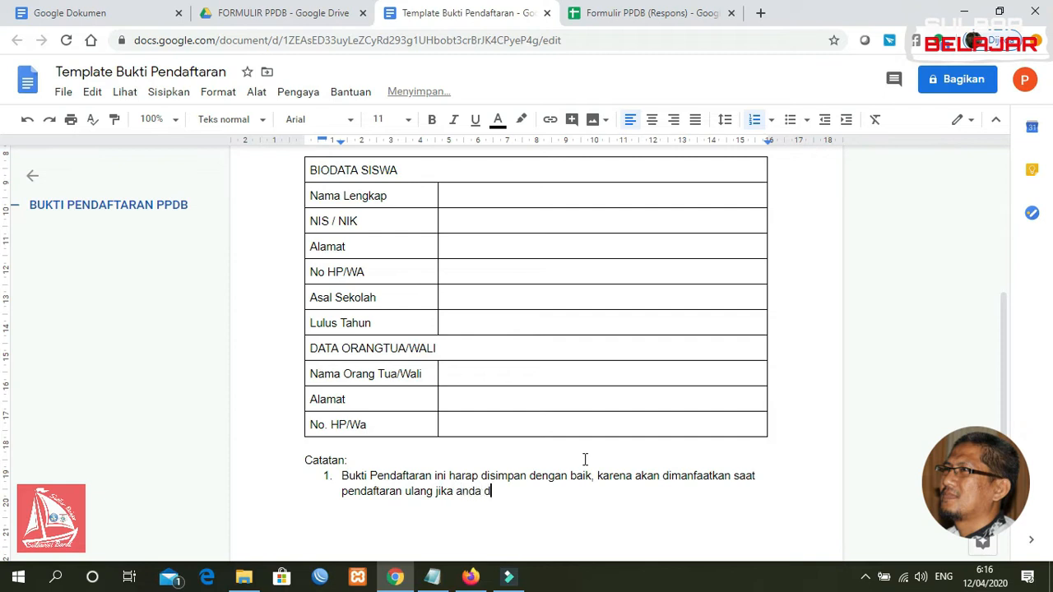
{"action": "type", "text": "inyatakan lulus."}
Add note 2: graduation results at smksulbarbelajar.sch.id on 1 Juli 2020, followed by unnumbered blank lines
{"action": "key", "text": "Return"}
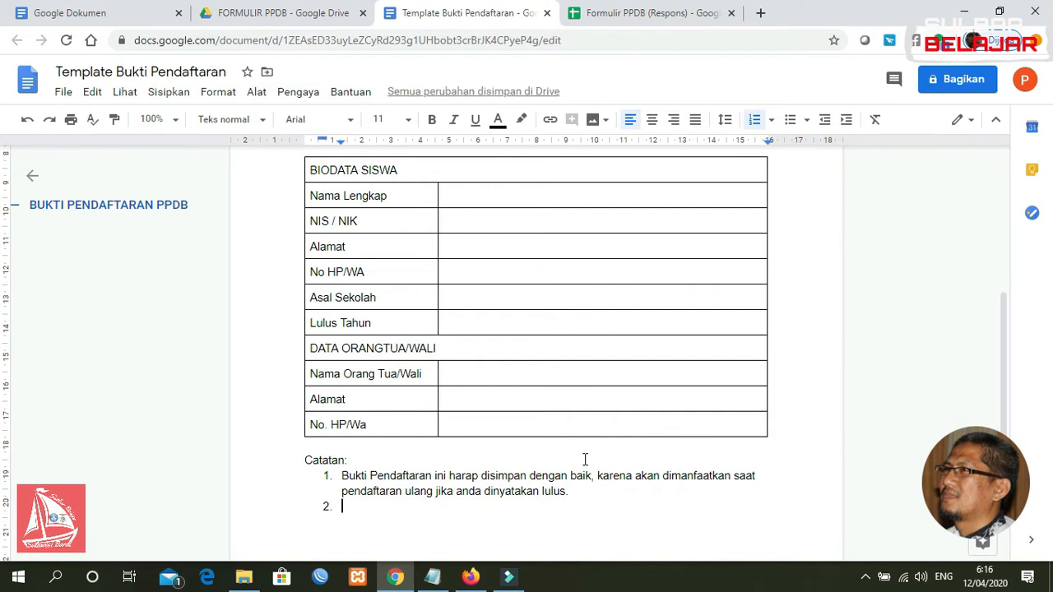
{"action": "type", "text": "Pemunguman"}
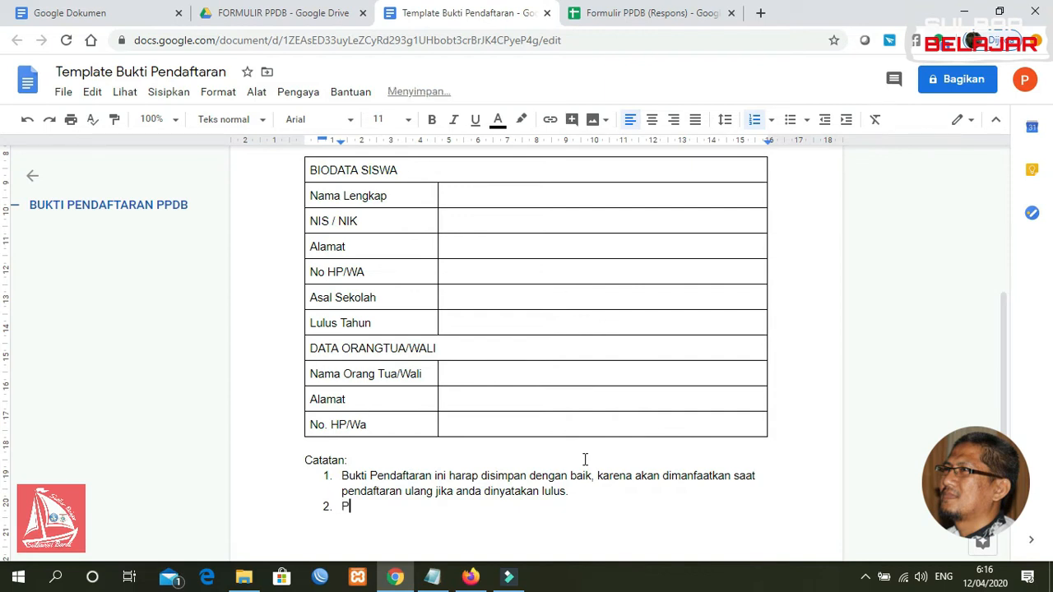
{"action": "key", "text": "BackSpace"}
{"action": "key", "text": "BackSpace"}
{"action": "key", "text": "BackSpace"}
{"action": "key", "text": "BackSpace"}
{"action": "key", "text": "BackSpace"}
{"action": "key", "text": "BackSpace"}
{"action": "key", "text": "BackSpace"}
{"action": "key", "text": "BackSpace"}
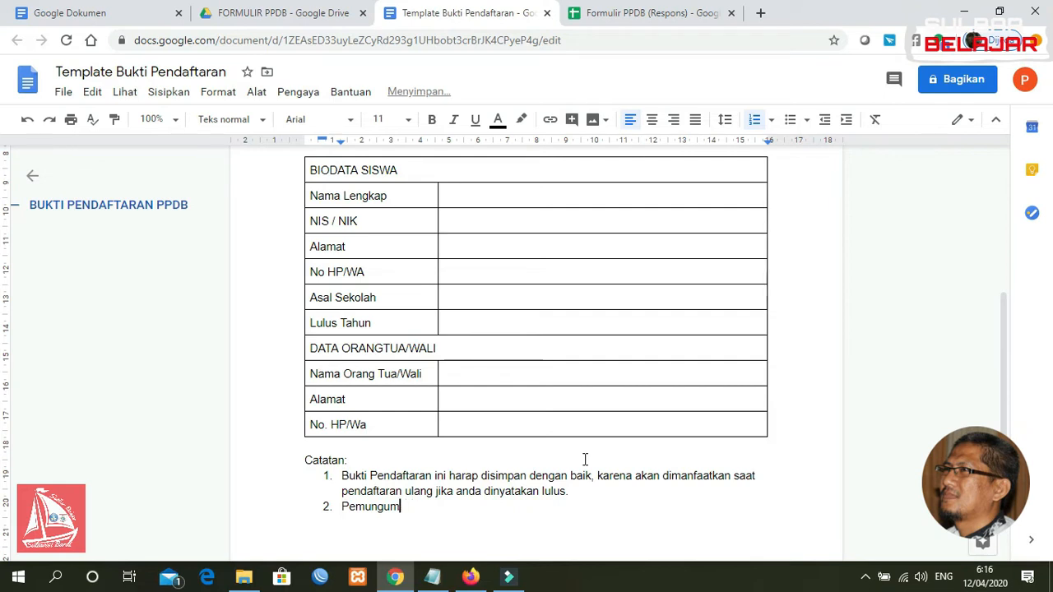
{"action": "type", "text": "ngumuman Kelul"}
{"action": "key", "text": "BackSpace"}
{"action": "type", "text": "u"}
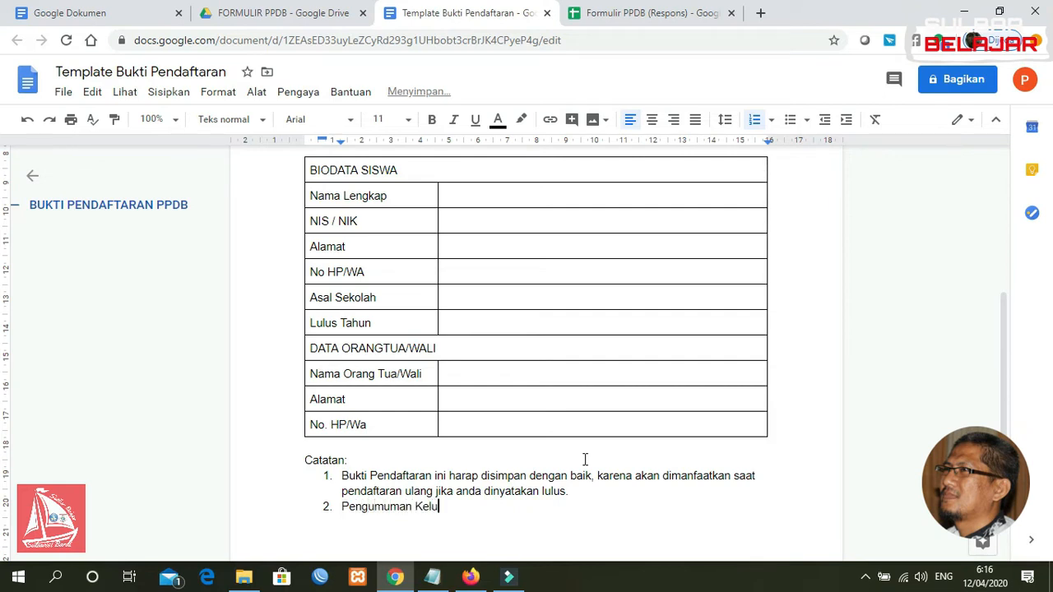
{"action": "type", "text": "lusan silahkan di cek di web"}
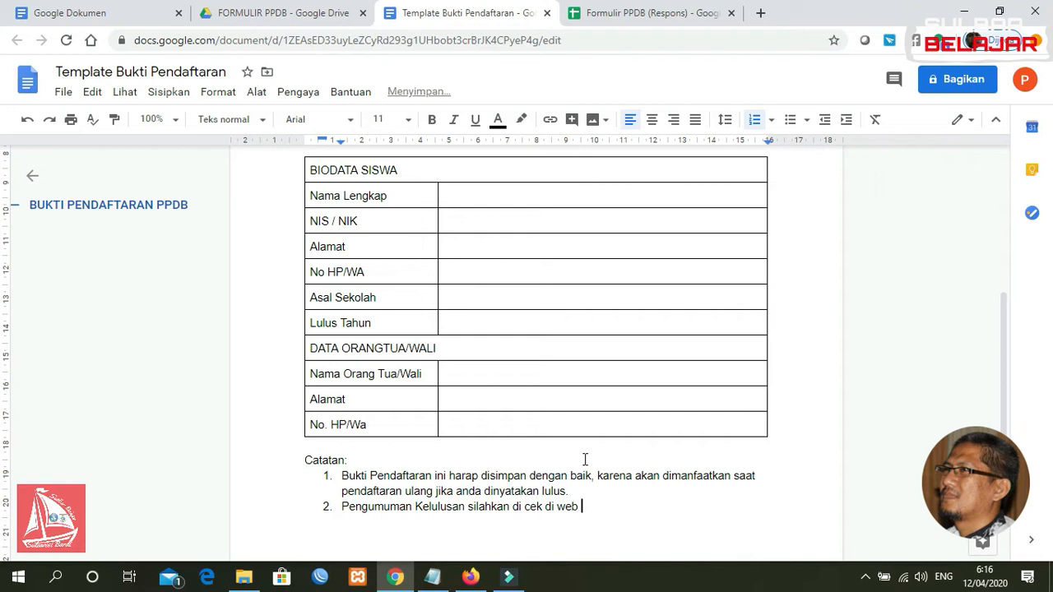
{"action": "type", "text": " smksulbarbelajar."}
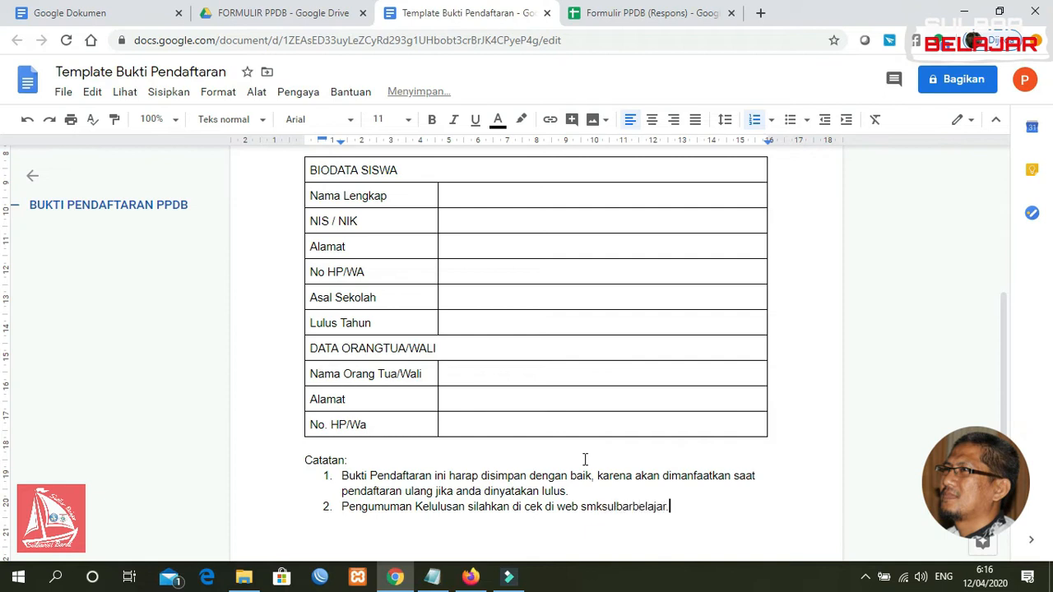
{"action": "type", "text": "sch.id pada tanggal"}
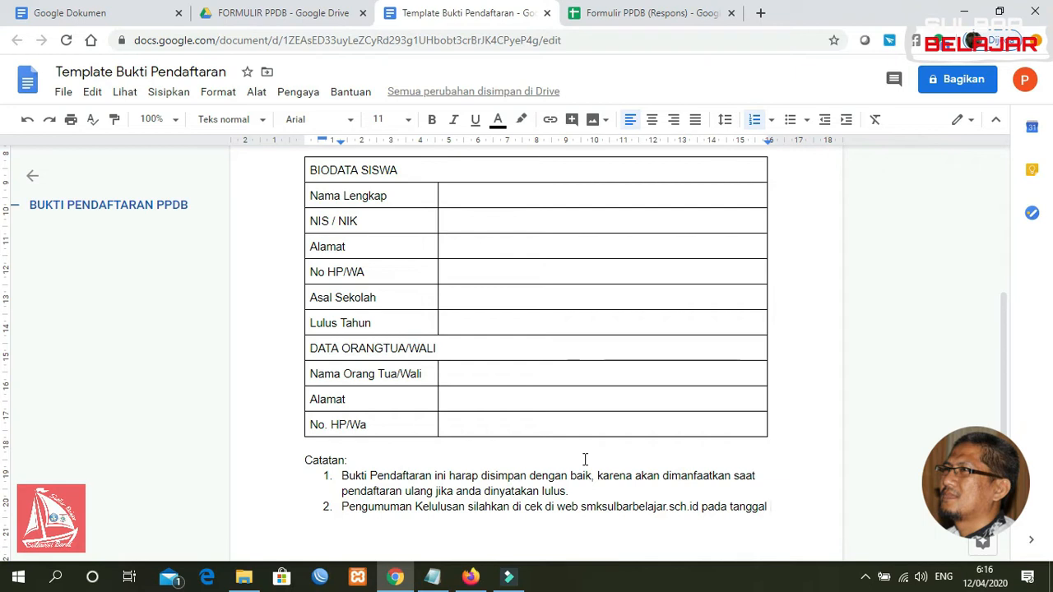
{"action": "type", "text": " 1"}
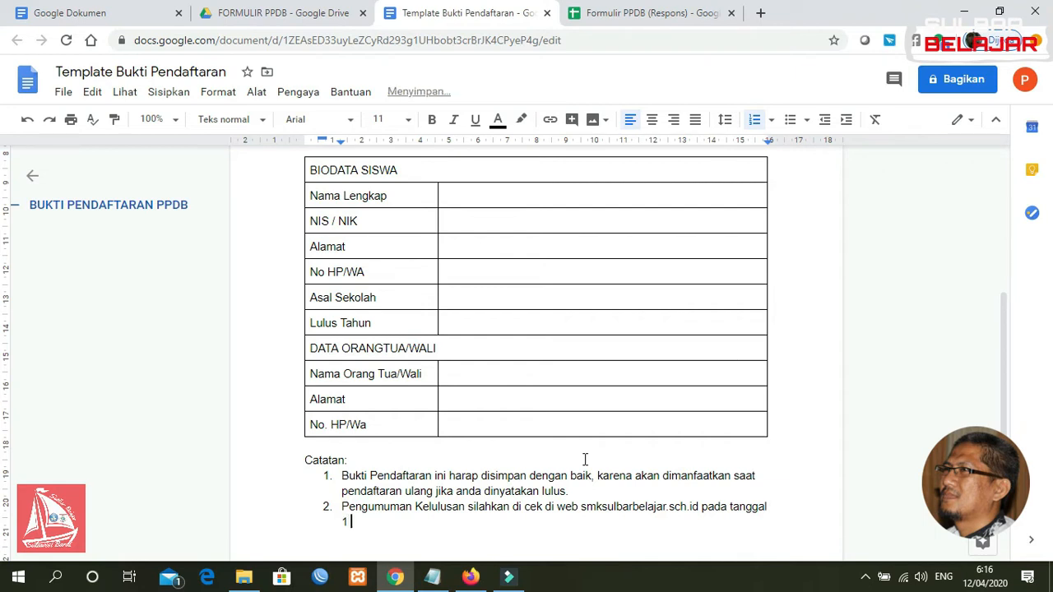
{"action": "type", "text": " Juli 2020"}
{"action": "key", "text": "Return"}
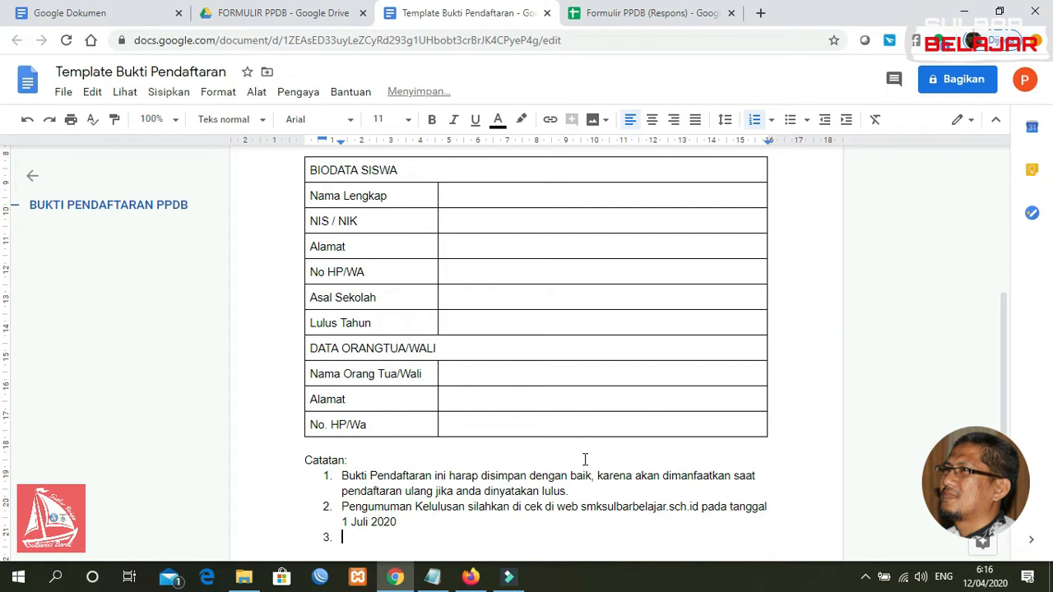
{"action": "key", "text": "BackSpace"}
{"action": "key", "text": "Return"}
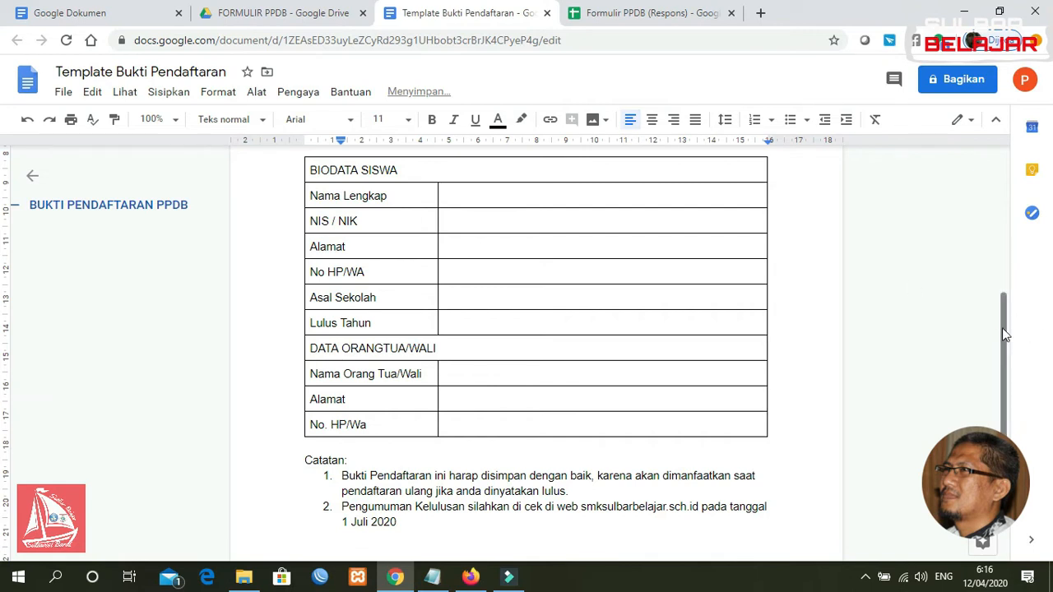
Type 'Majene,' and indented 'Panitia Pelaksana' with a dashed signing line below the notes
{"action": "left_click_drag", "start_coordinate": [1003, 327], "coordinate": [1004, 367]}
{"action": "key", "text": "Return"}
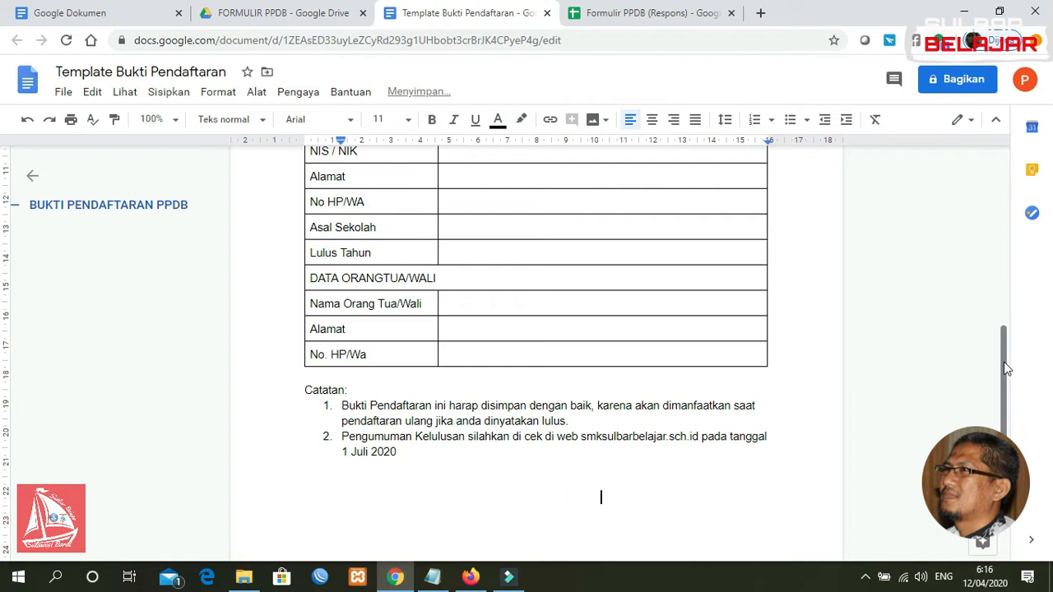
{"action": "type", "text": "Majene,"}
{"action": "key", "text": "Return"}
{"action": "key", "text": "Tab"}
{"action": "key", "text": "Tab"}
{"action": "key", "text": "Tab"}
{"action": "key", "text": "Tab"}
{"action": "type", "text": "Panitia Pelaksana"}
{"action": "key", "text": "Return"}
{"action": "key", "text": "Return"}
{"action": "key", "text": "Return"}
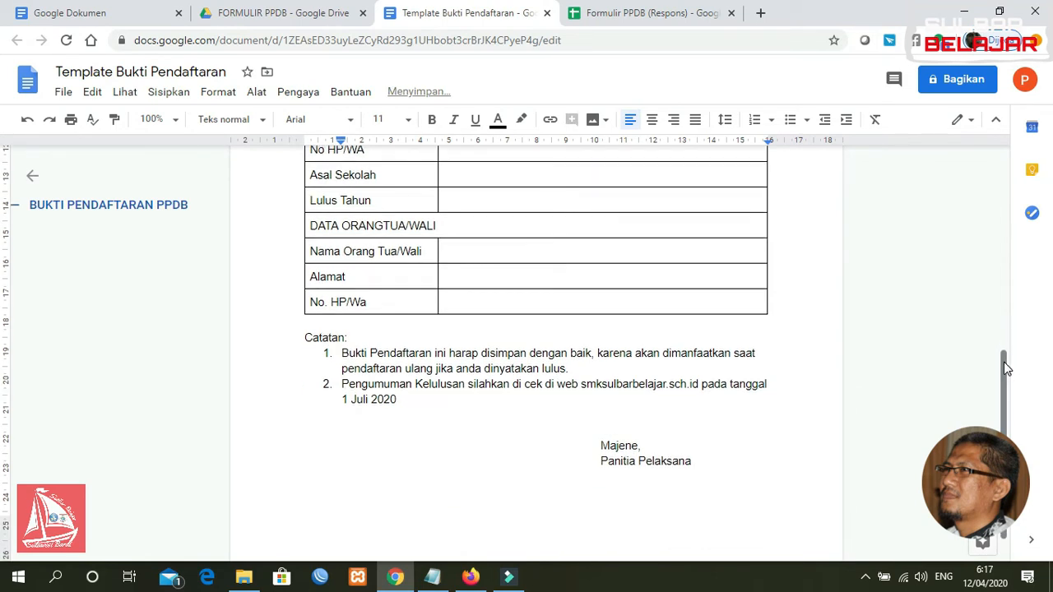
{"action": "key", "text": "Tab"}
{"action": "key", "text": "Tab"}
{"action": "key", "text": "Tab"}
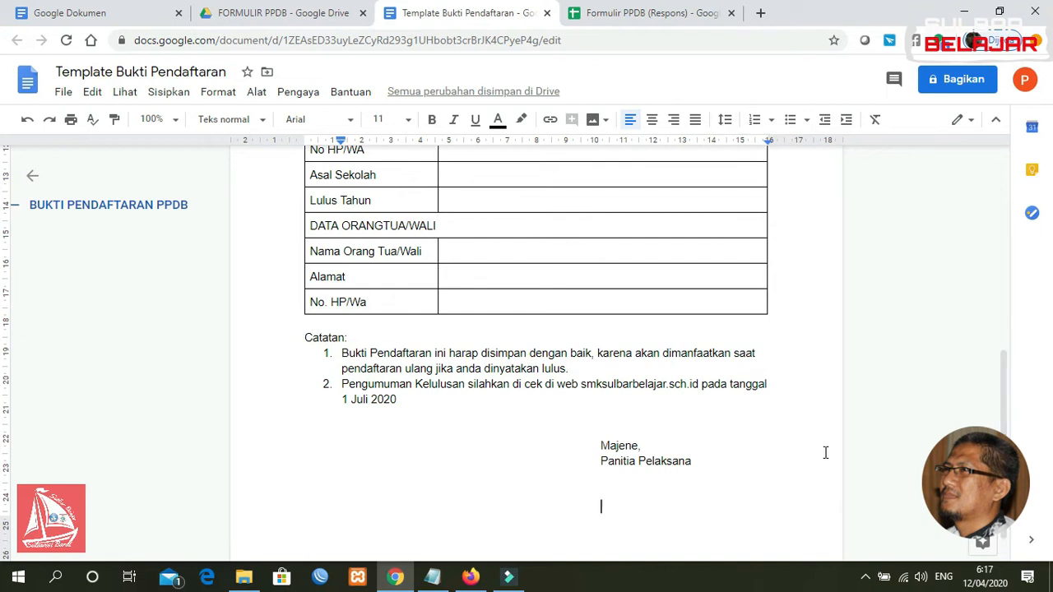
{"action": "type", "text": "-------------------"}
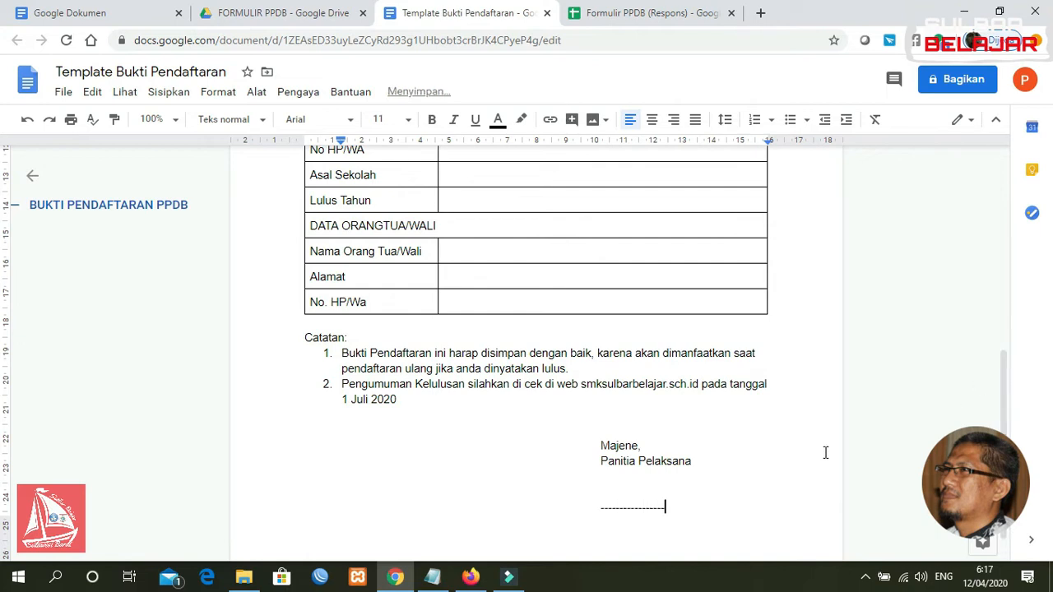
{"action": "type", "text": "------------"}
{"action": "left_click_drag", "start_coordinate": [1003, 419], "coordinate": [1007, 306]}
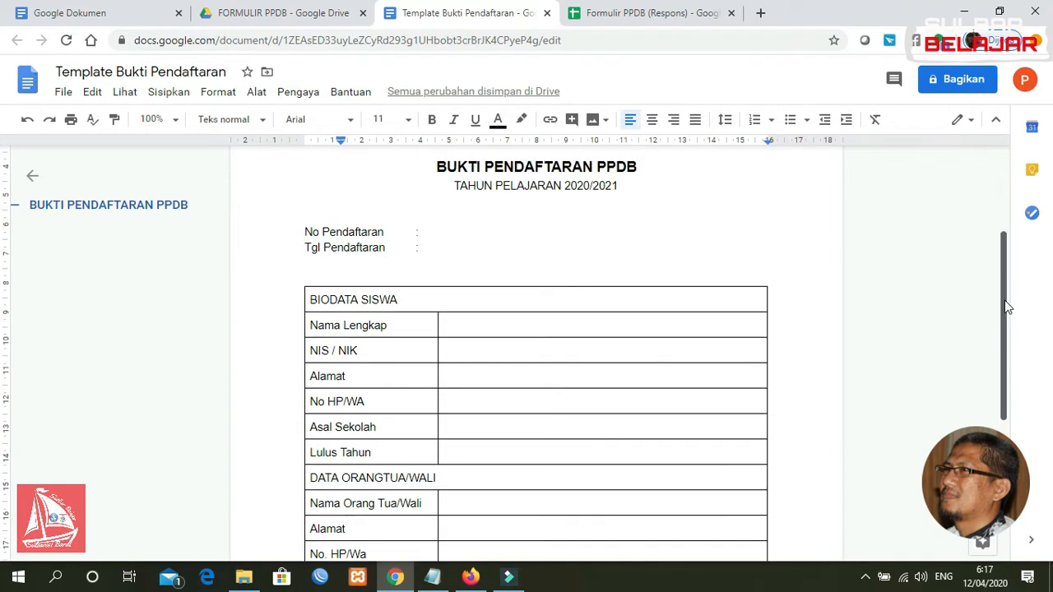
Insert <<No Pendafataran>> after No Pendaftaran and <<TODAY>> after Tgl Pendaftaran
{"action": "left_click", "coordinate": [453, 230]}
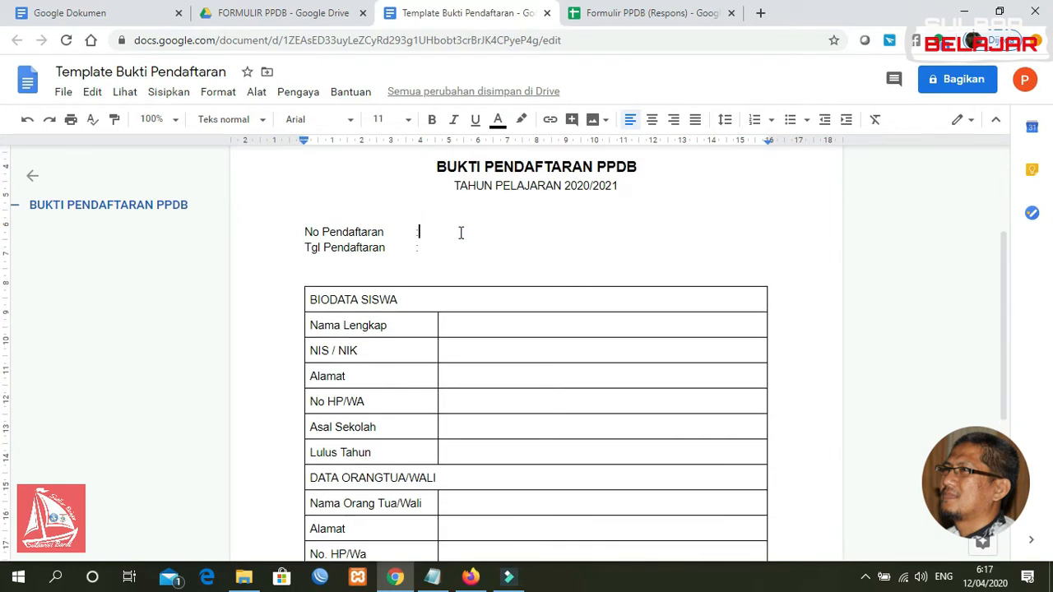
{"action": "type", "text": "<<No"}
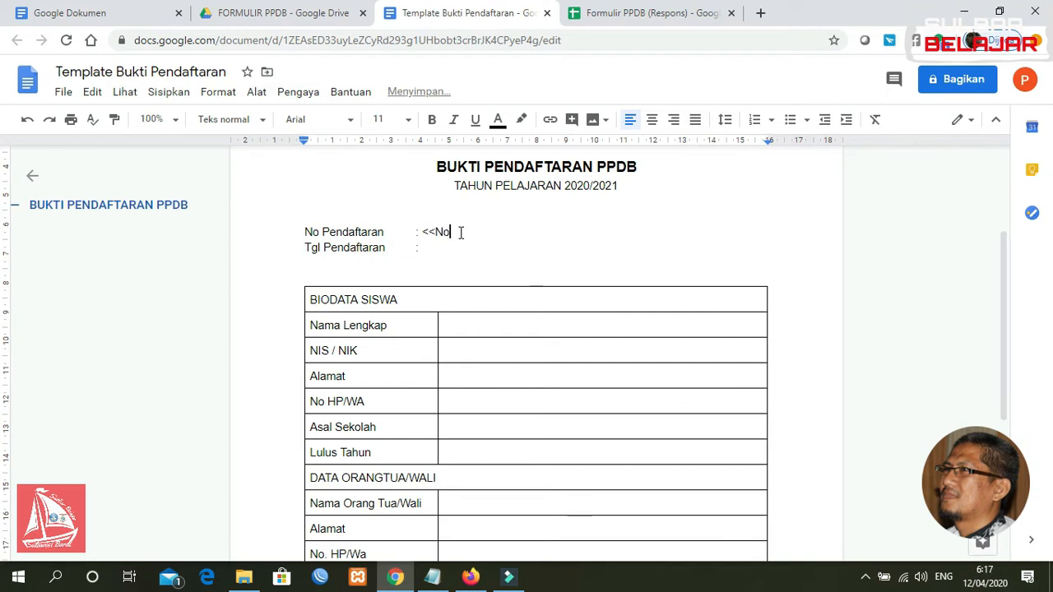
{"action": "type", "text": " Penda"}
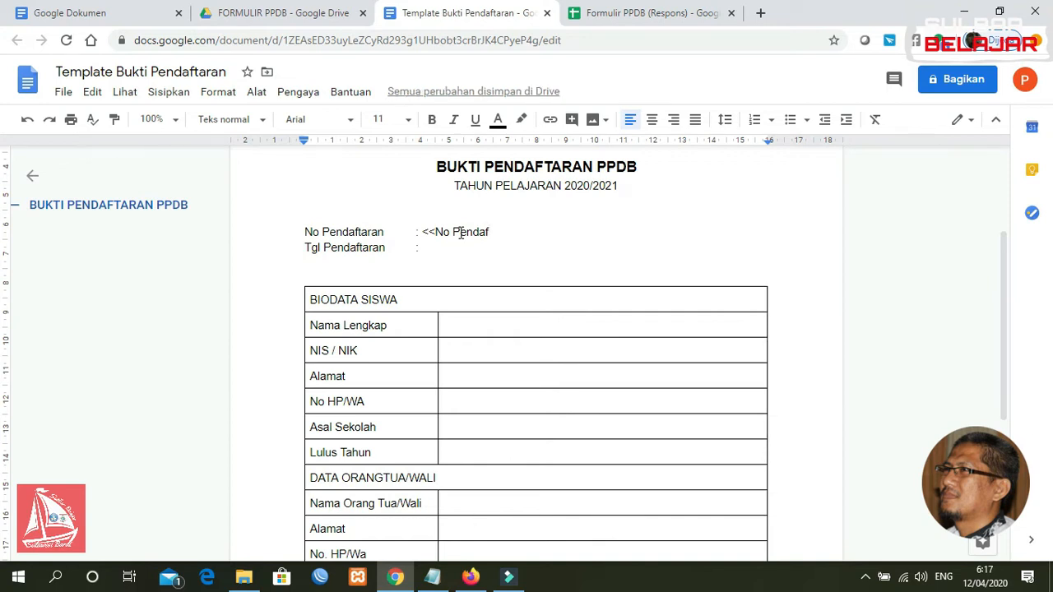
{"action": "type", "text": "f"}
{"action": "type", "text": "atarn"}
{"action": "type", "text": "n"}
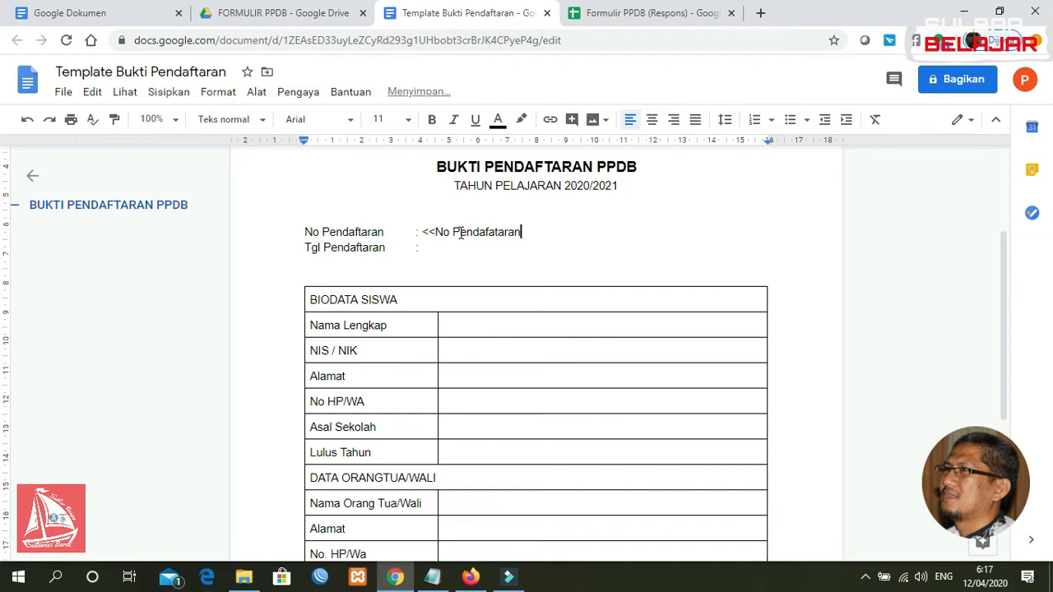
{"action": "type", "text": ">>"}
{"action": "left_click", "coordinate": [451, 252]}
{"action": "type", "text": "<<TODAY>>"}
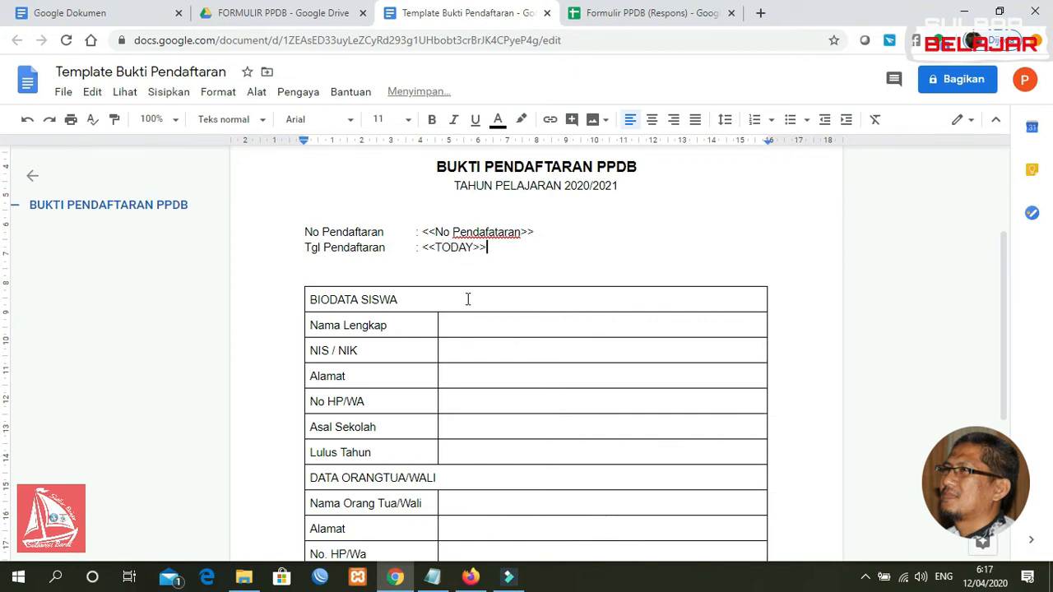
Fill the first value cells with <<Nama Lengkap>>, <<NIS>> / <<NIK>> and <<Alamat>>
{"action": "left_click", "coordinate": [469, 327]}
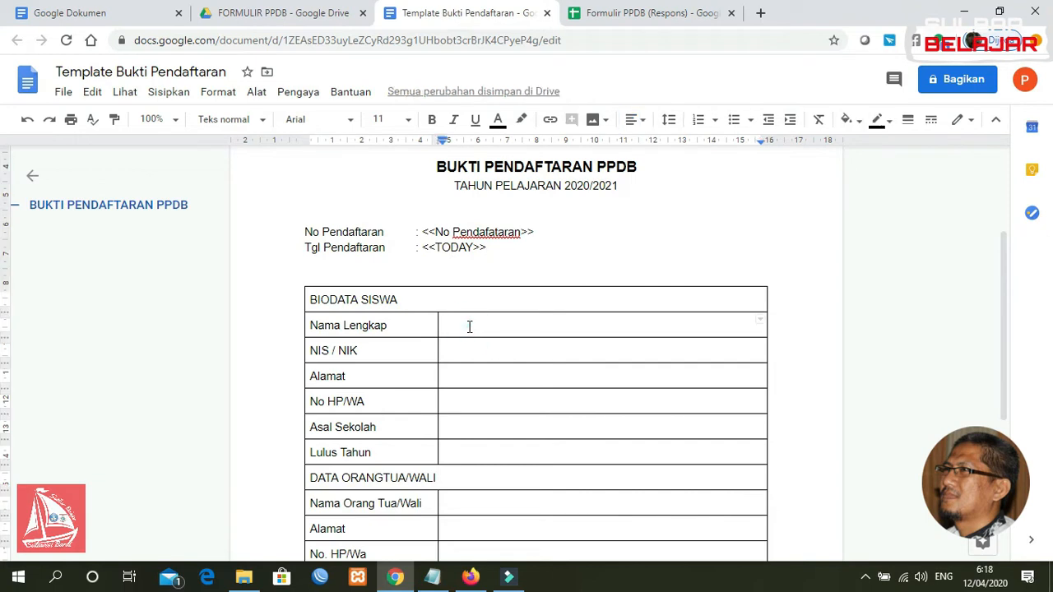
{"action": "type", "text": "<<Na"}
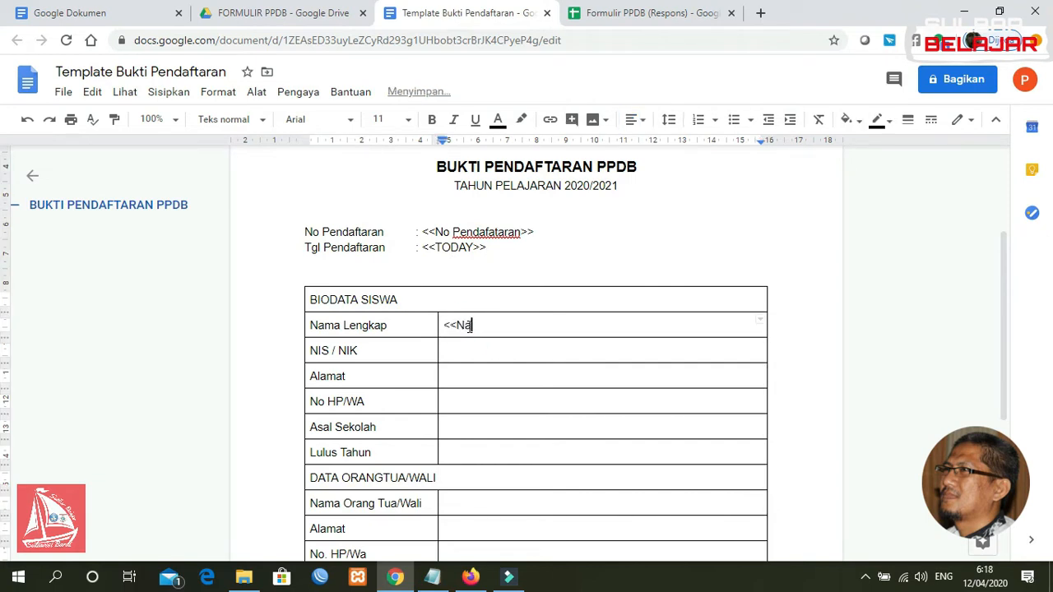
{"action": "type", "text": "ma Lengkap>>"}
{"action": "left_click", "coordinate": [473, 354]}
{"action": "type", "text": "<<"}
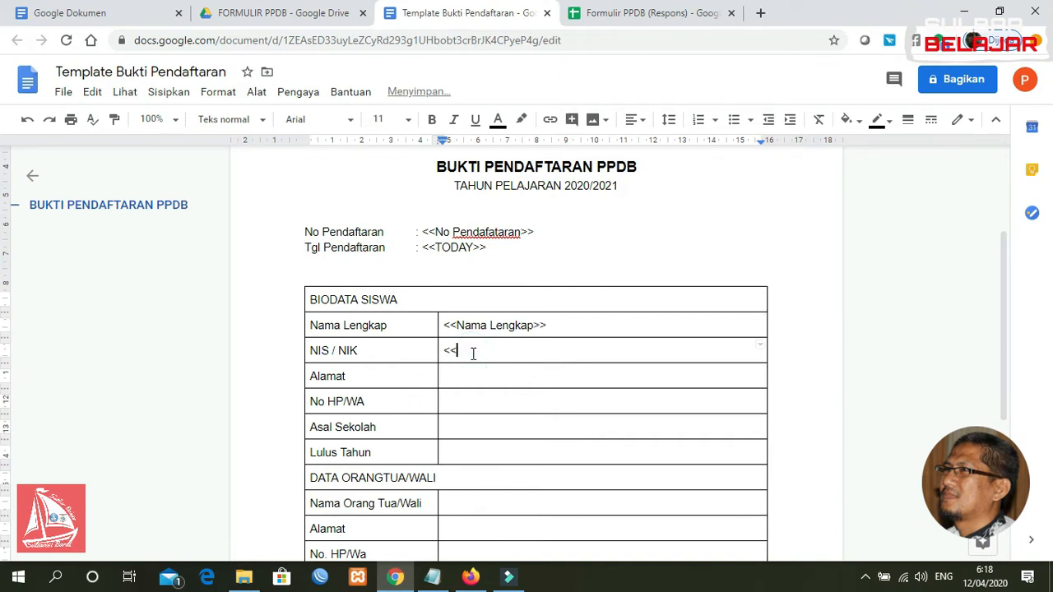
{"action": "type", "text": "NIS> / <"}
{"action": "left_click", "coordinate": [481, 351]}
{"action": "type", "text": ">"}
{"action": "left_click", "coordinate": [527, 350]}
{"action": "type", "text": "<NIK"}
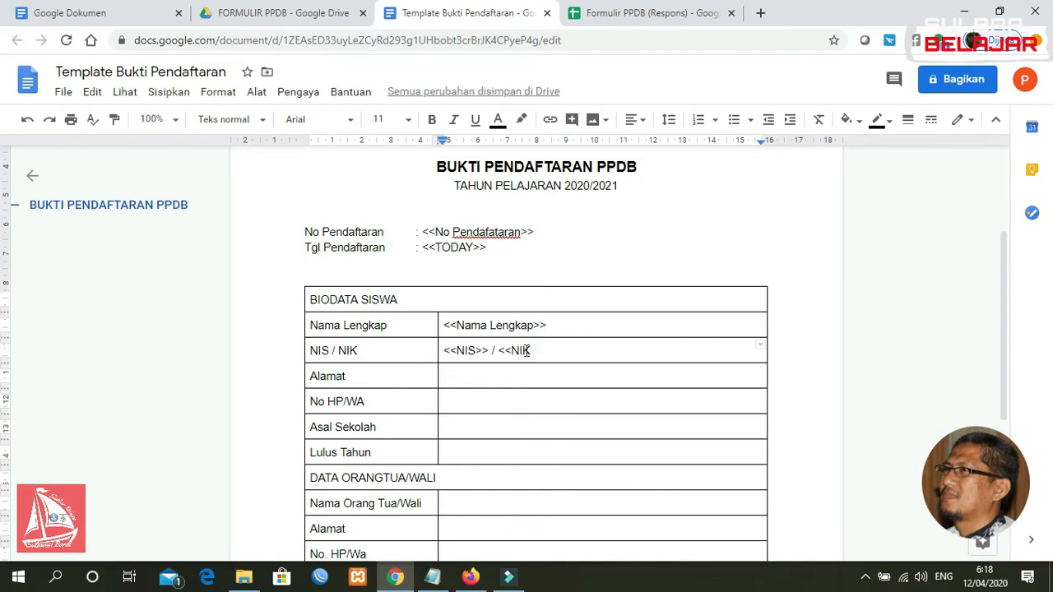
{"action": "type", "text": ">>"}
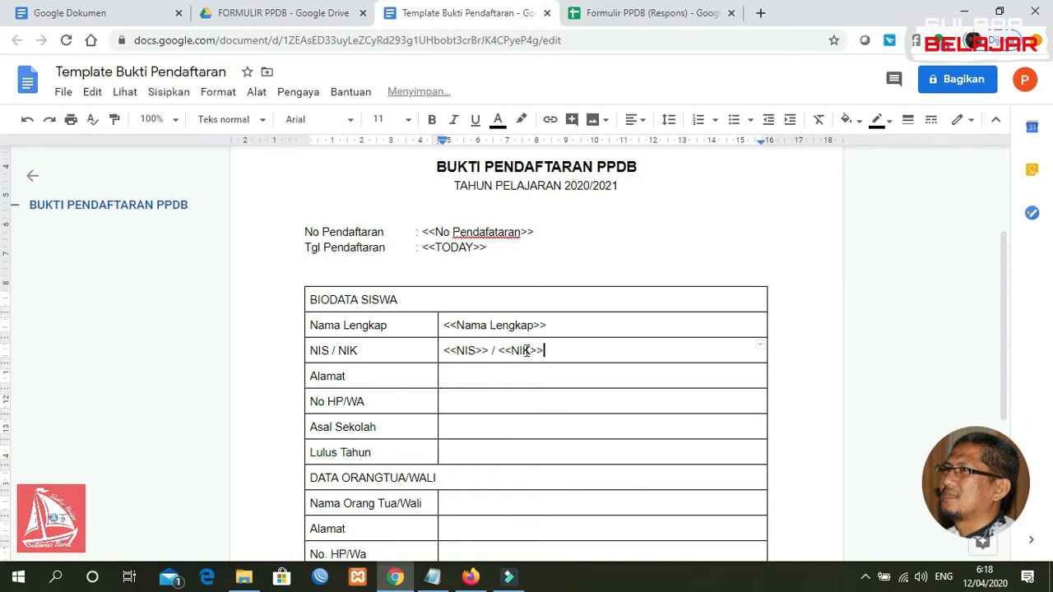
{"action": "left_click", "coordinate": [494, 375]}
{"action": "type", "text": "<<Alamat>>"}
Add <<No HP>>, <<Asal Sekolah>>, <<Tahun Lulus>> and <<Nama Ortu>> to the remaining value cells
{"action": "left_click", "coordinate": [491, 399]}
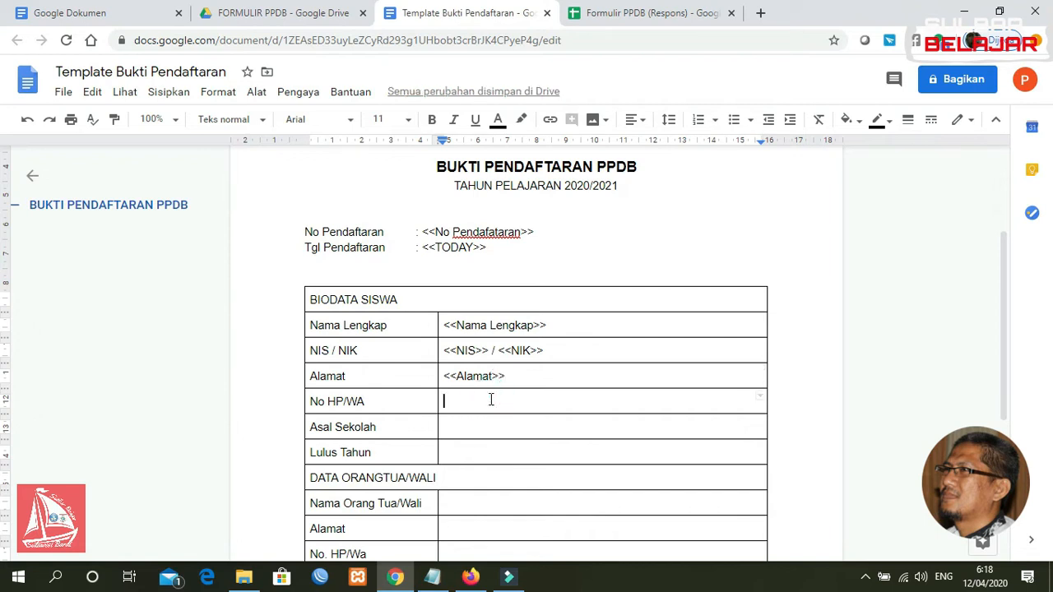
{"action": "type", "text": "<<NO"}
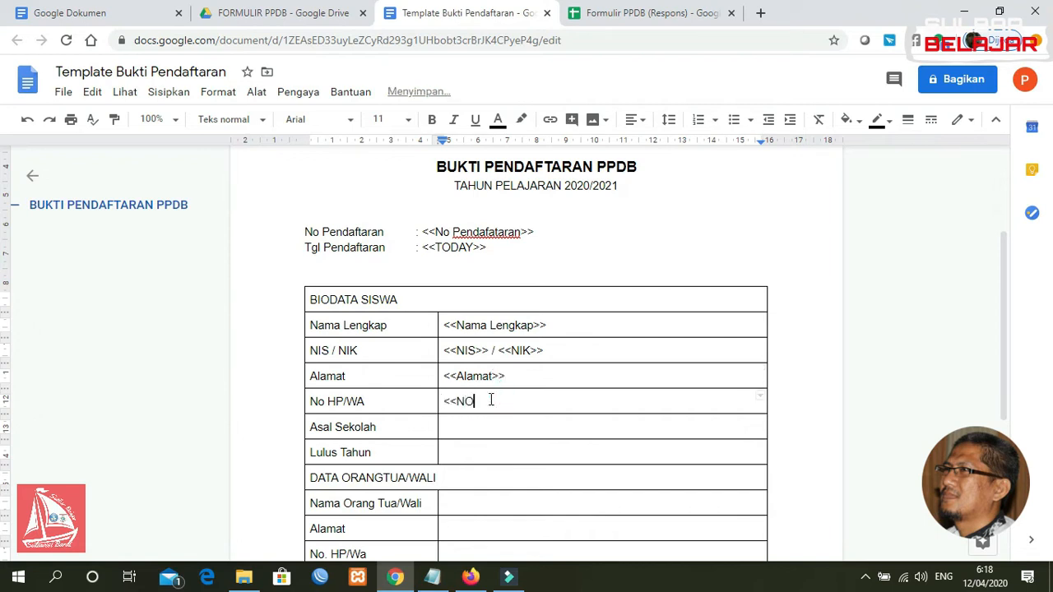
{"action": "key", "text": "BackSpace"}
{"action": "type", "text": "o WA"}
{"action": "key", "text": "BackSpace"}
{"action": "key", "text": "BackSpace"}
{"action": "type", "text": "HP"}
{"action": "left_click", "coordinate": [491, 426]}
{"action": "type", "text": "<<Asal Seko"}
{"action": "key", "text": "BackSpace"}
{"action": "type", "text": "kola"}
{"action": "left_click", "coordinate": [504, 450]}
{"action": "type", "text": "<<Tahun Lulus>>"}
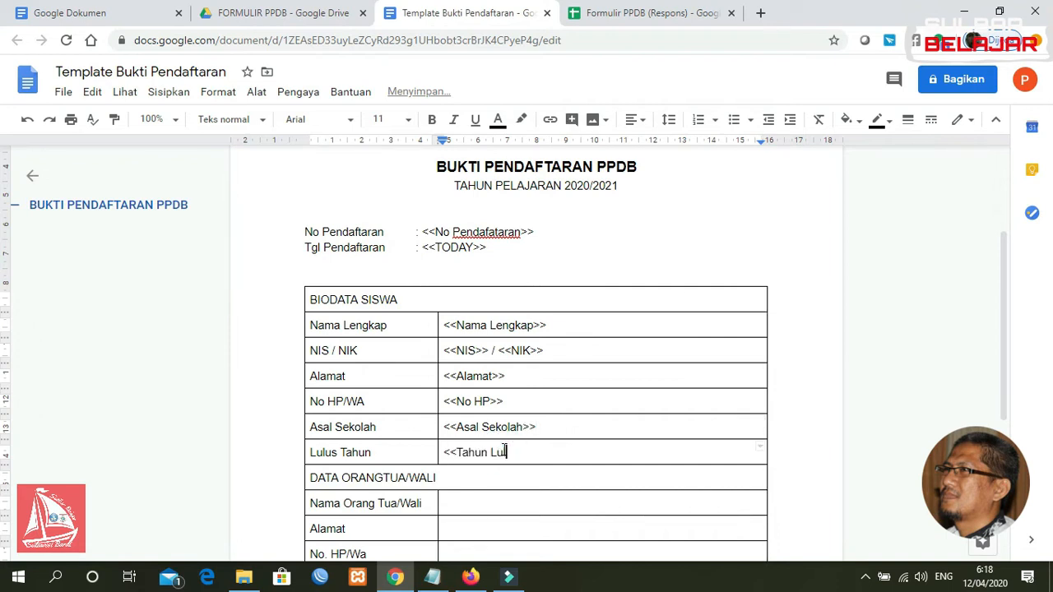
{"action": "left_click", "coordinate": [505, 505]}
{"action": "type", "text": "<<Nama Ortu>>"}
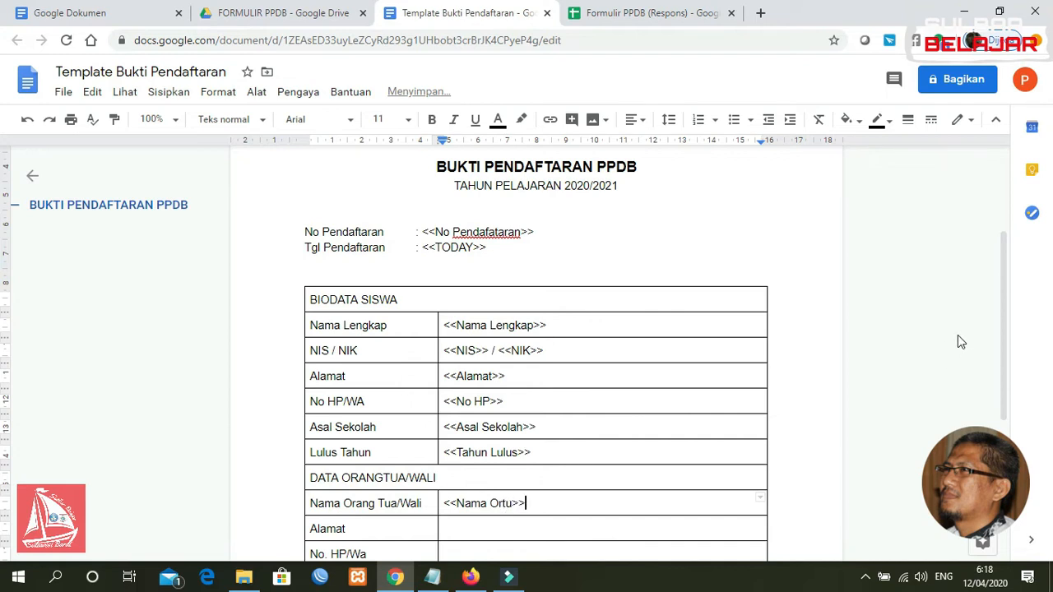
Enter <<Alamat Ortu>> and <<No HP Ortu>> in the parent Alamat and No. HP/Wa cells
{"action": "left_click_drag", "start_coordinate": [1003, 335], "coordinate": [1002, 384]}
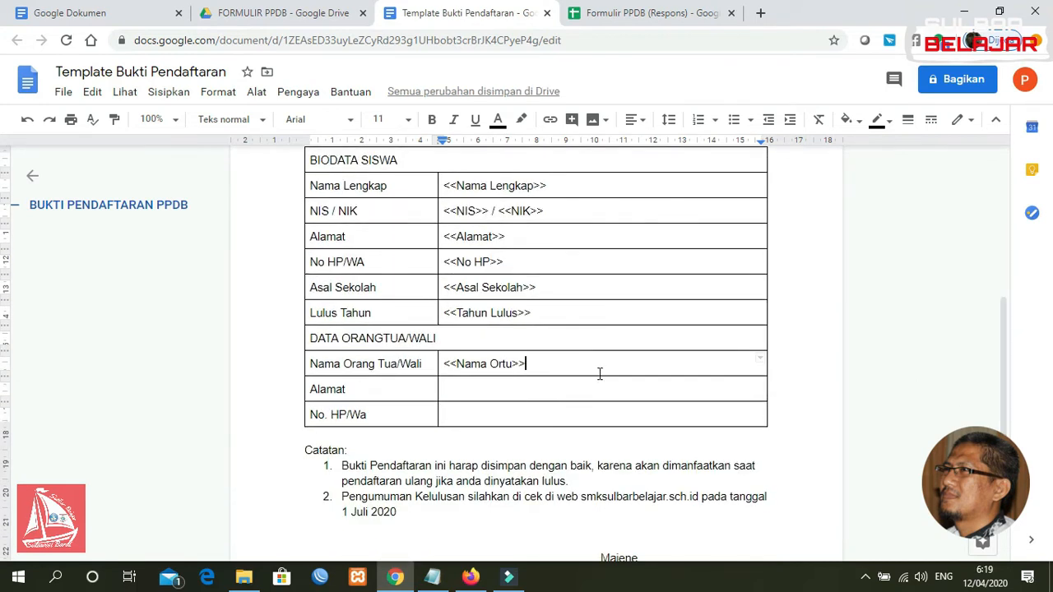
{"action": "double_click", "coordinate": [539, 389]}
{"action": "left_click", "coordinate": [539, 390]}
{"action": "type", "text": "<<A"}
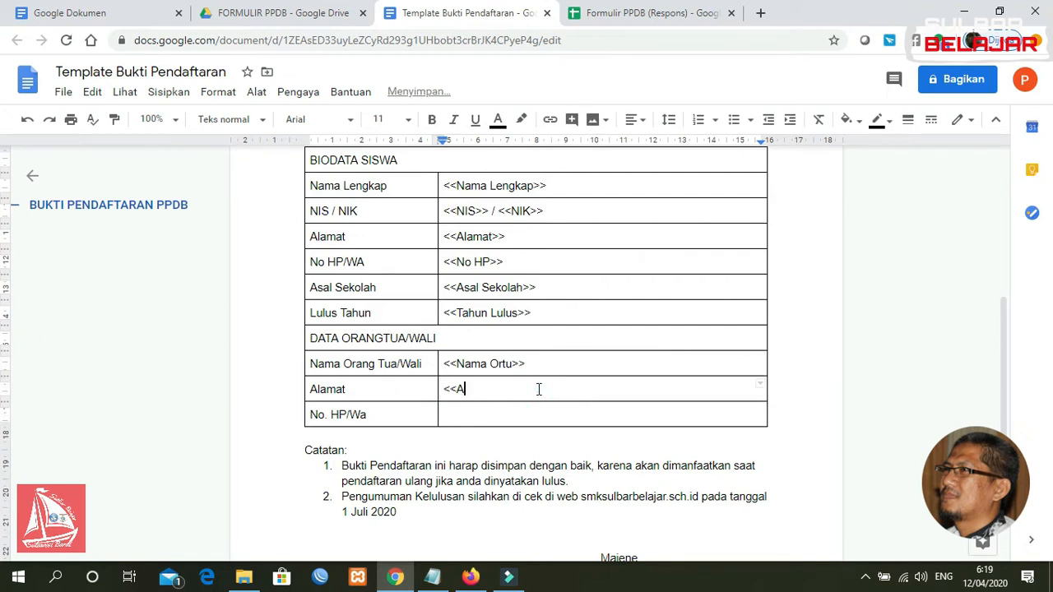
{"action": "type", "text": "lamat Ortu>>"}
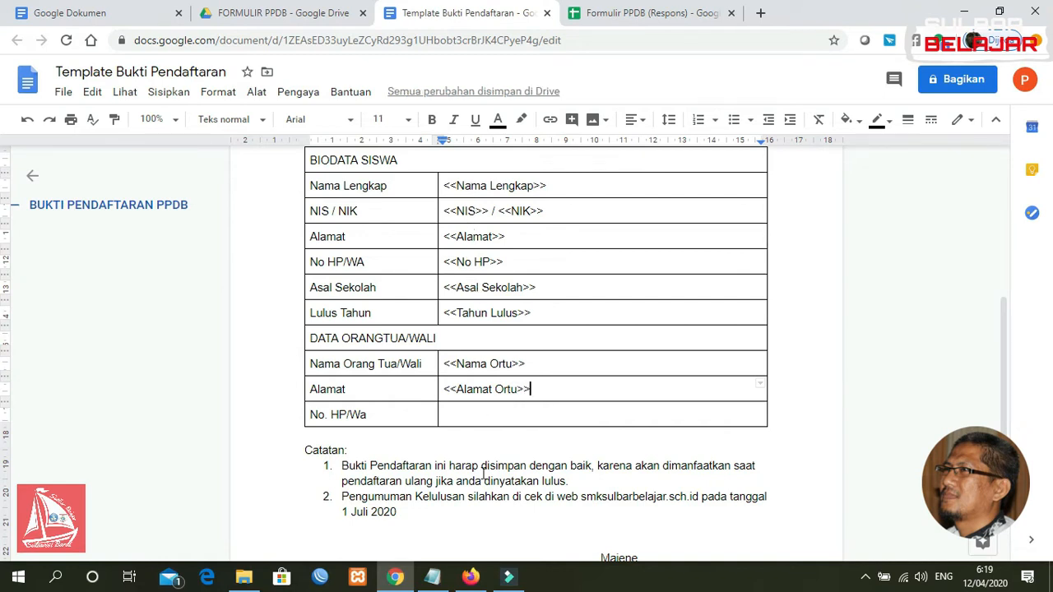
{"action": "left_click", "coordinate": [477, 416]}
{"action": "type", "text": "<<"}
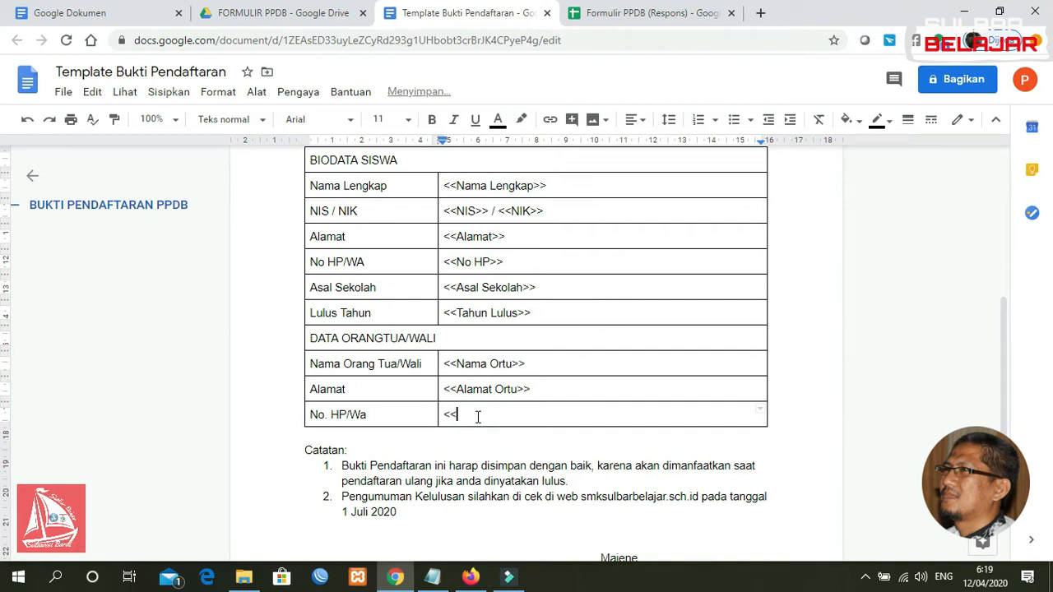
{"action": "type", "text": "No HP OR"}
{"action": "left_click_drag", "start_coordinate": [1006, 376], "coordinate": [1003, 436]}
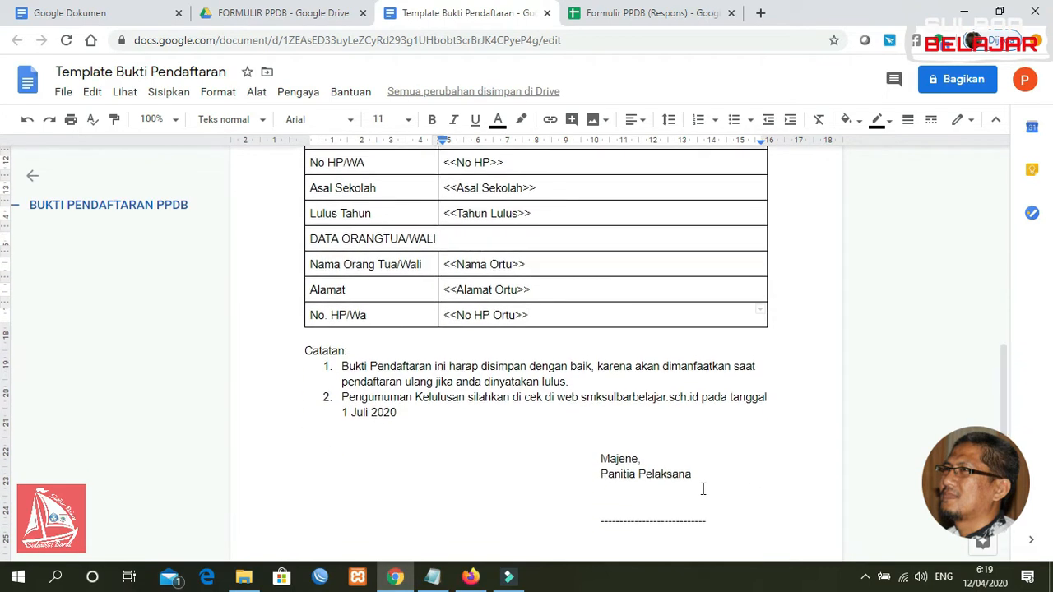
Add the <<TODAY>> date placeholder after 'Majene,' in the sign-off
{"action": "left_click", "coordinate": [646, 459]}
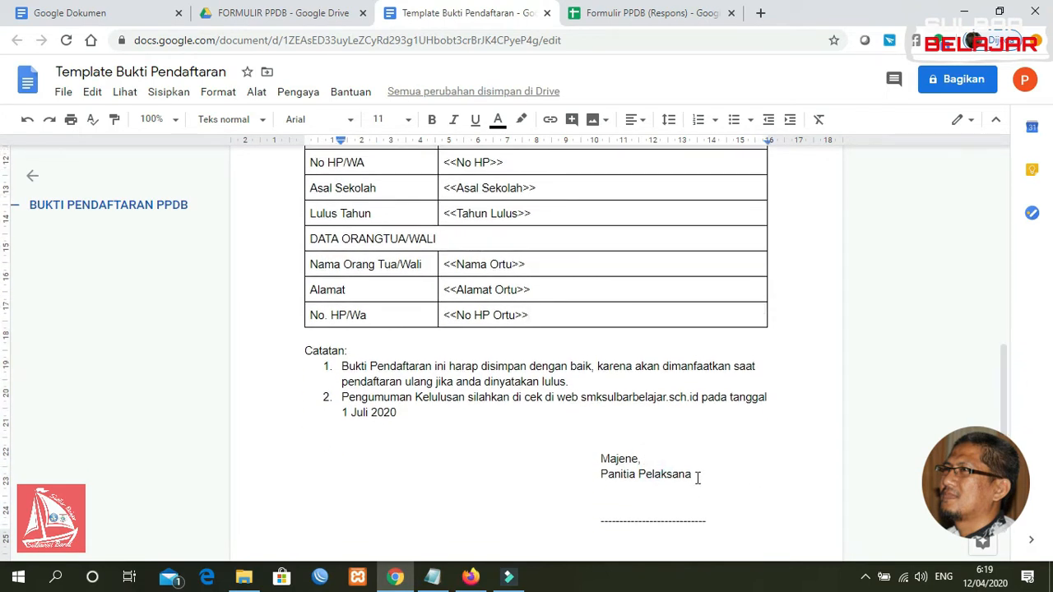
{"action": "type", "text": "<<T"}
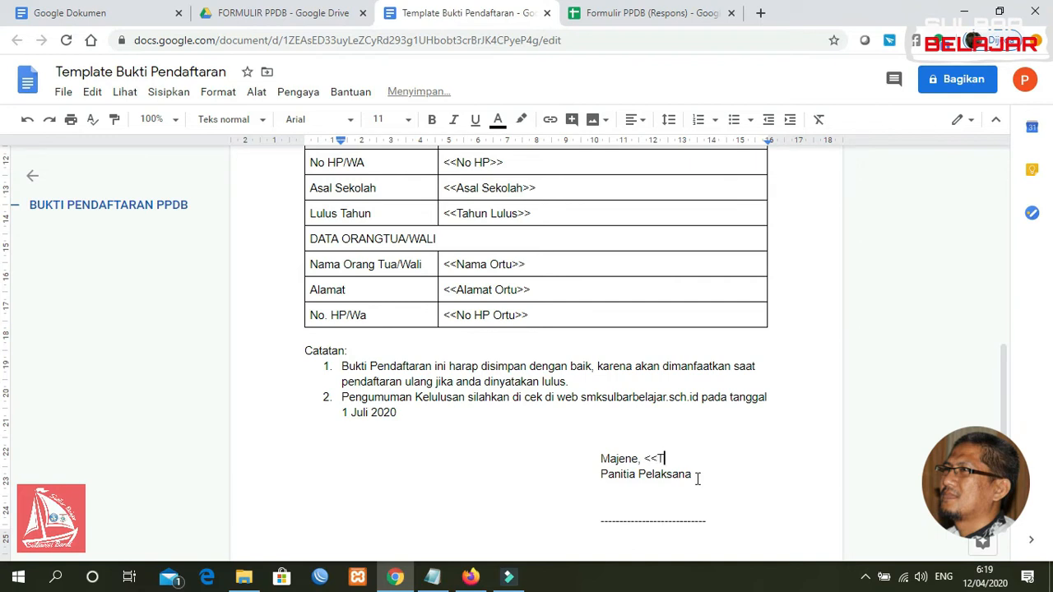
{"action": "type", "text": "ODAY>>"}
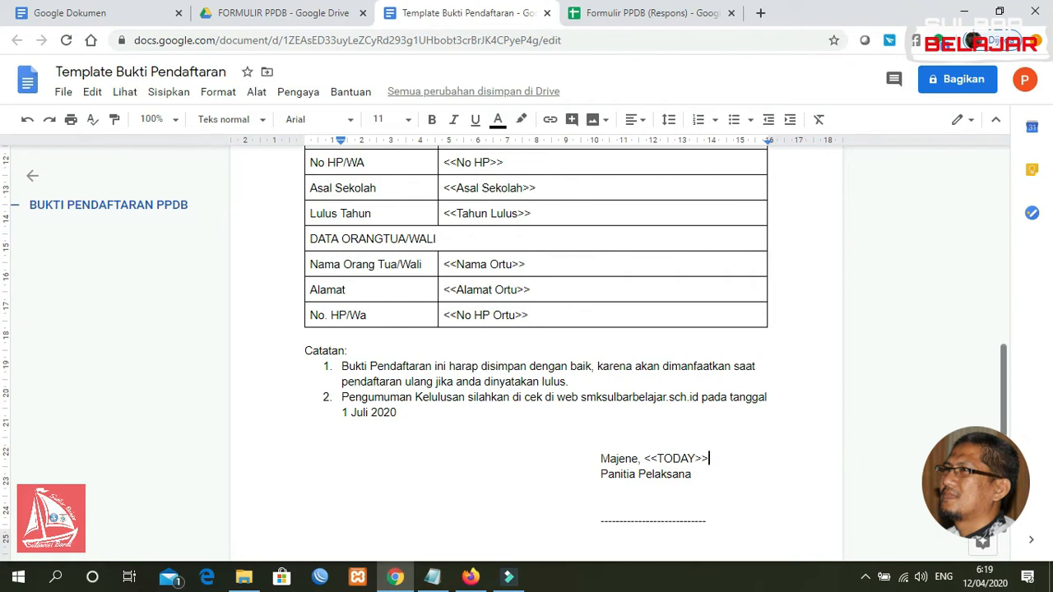
{"action": "scroll", "coordinate": [997, 314], "scroll_direction": "up", "scroll_amount": 4}
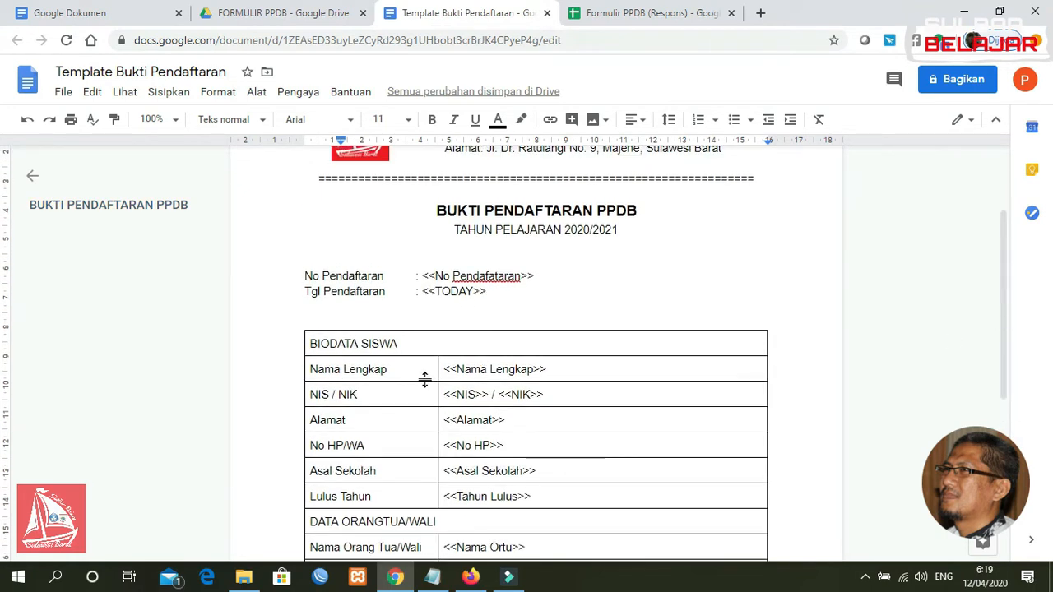
Shade the BIODATA SISWA header row light blue
{"action": "left_click", "coordinate": [400, 346]}
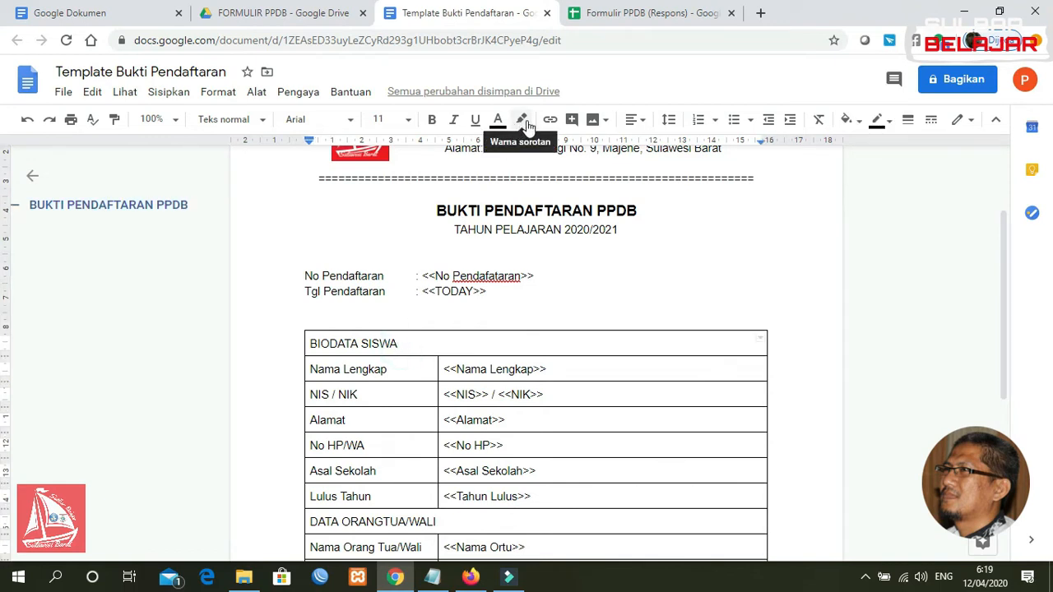
{"action": "left_click", "coordinate": [859, 124]}
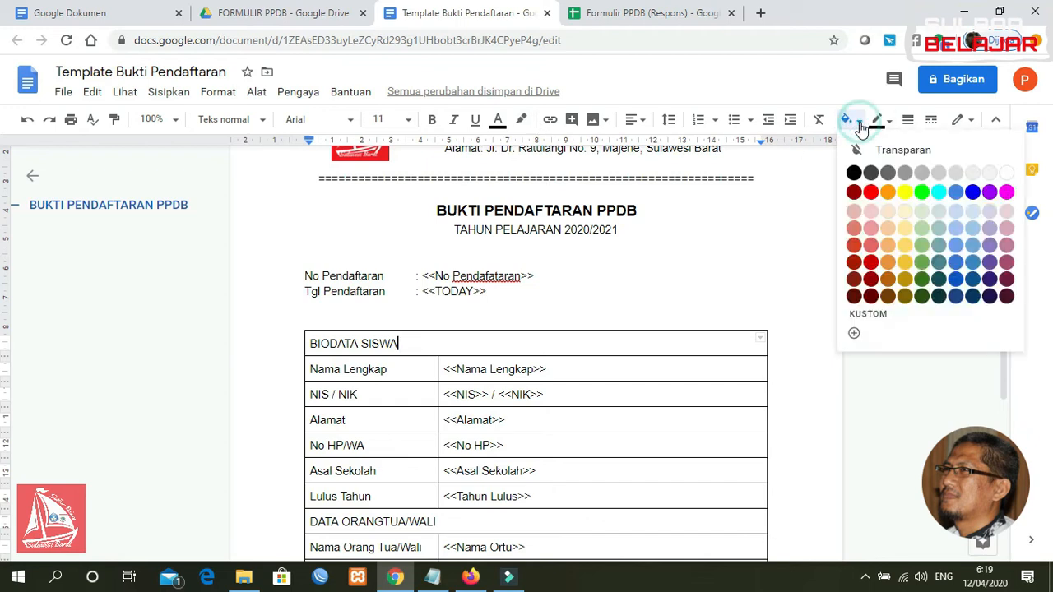
{"action": "left_click", "coordinate": [924, 265]}
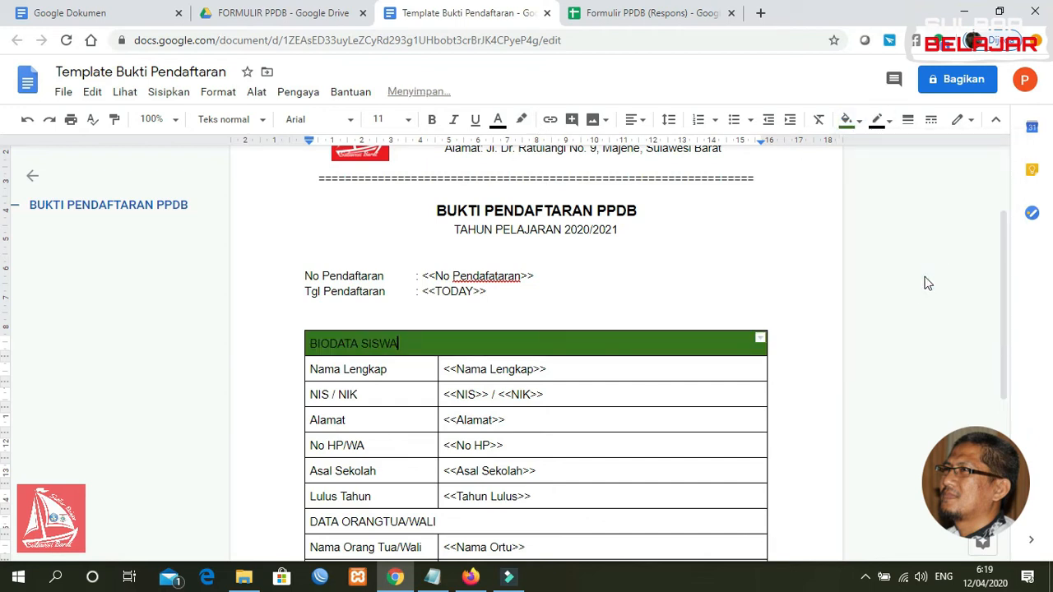
{"action": "left_click", "coordinate": [859, 120]}
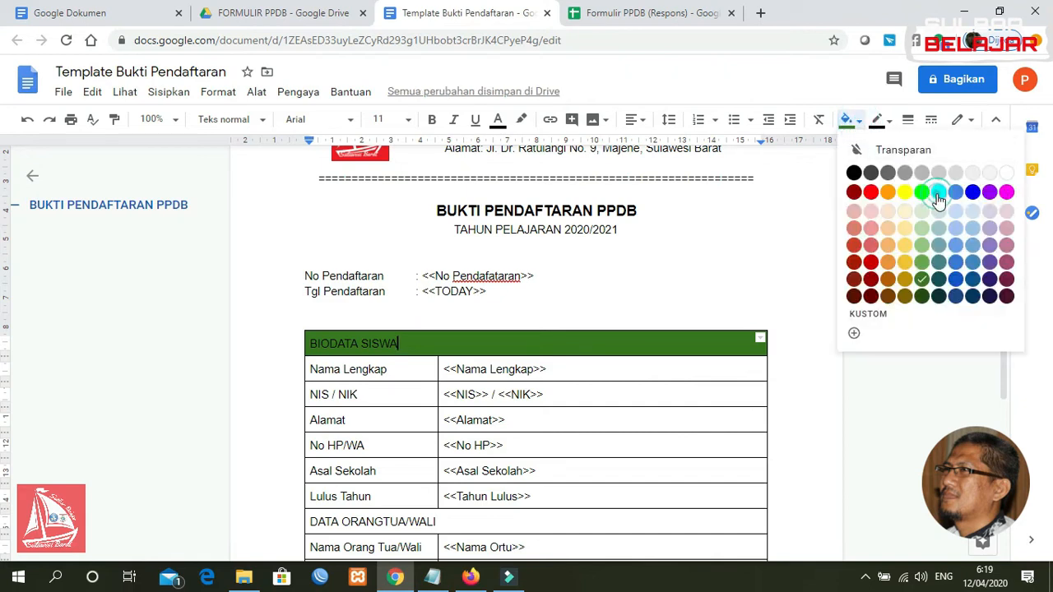
{"action": "left_click", "coordinate": [939, 192]}
{"action": "left_click", "coordinate": [856, 120]}
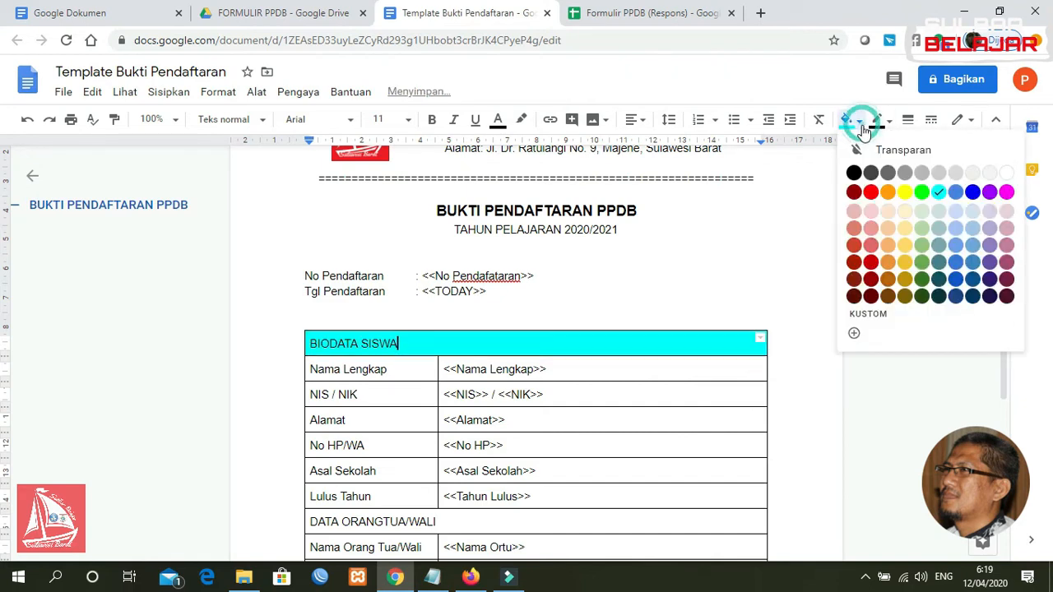
{"action": "left_click", "coordinate": [955, 212]}
{"action": "left_click_drag", "start_coordinate": [1011, 244], "coordinate": [1009, 313]}
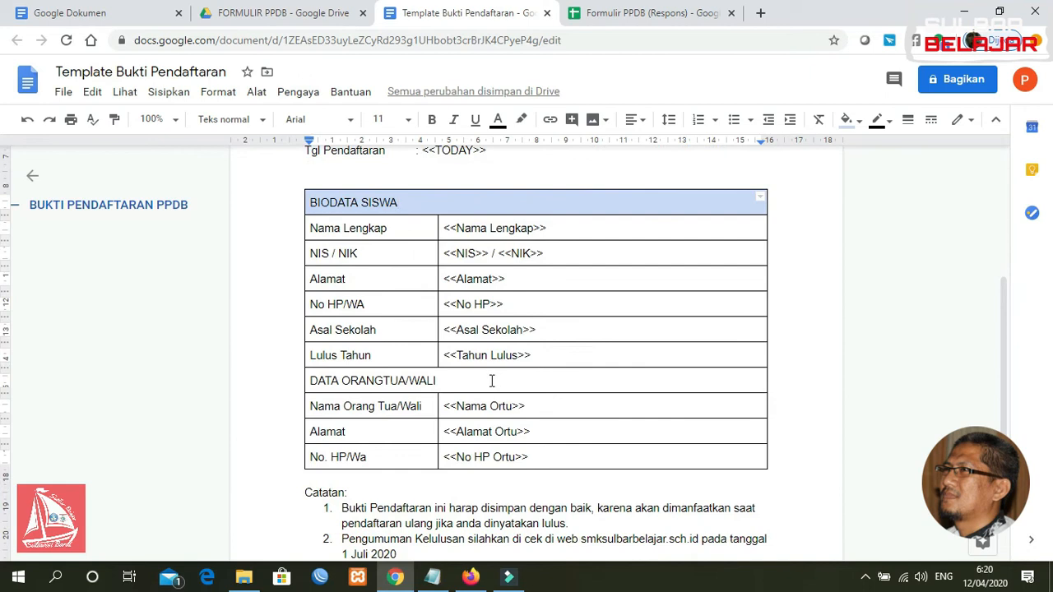
Give the DATA ORANGTUA/WALI header row the same light blue background
{"action": "left_click", "coordinate": [427, 384]}
{"action": "left_click", "coordinate": [847, 120]}
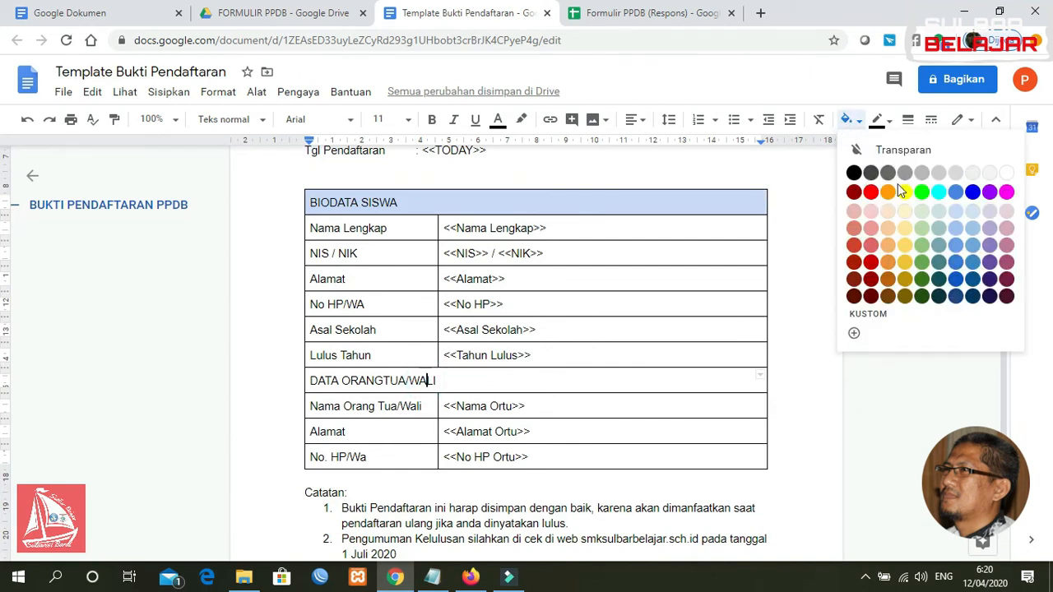
{"action": "left_click", "coordinate": [956, 212]}
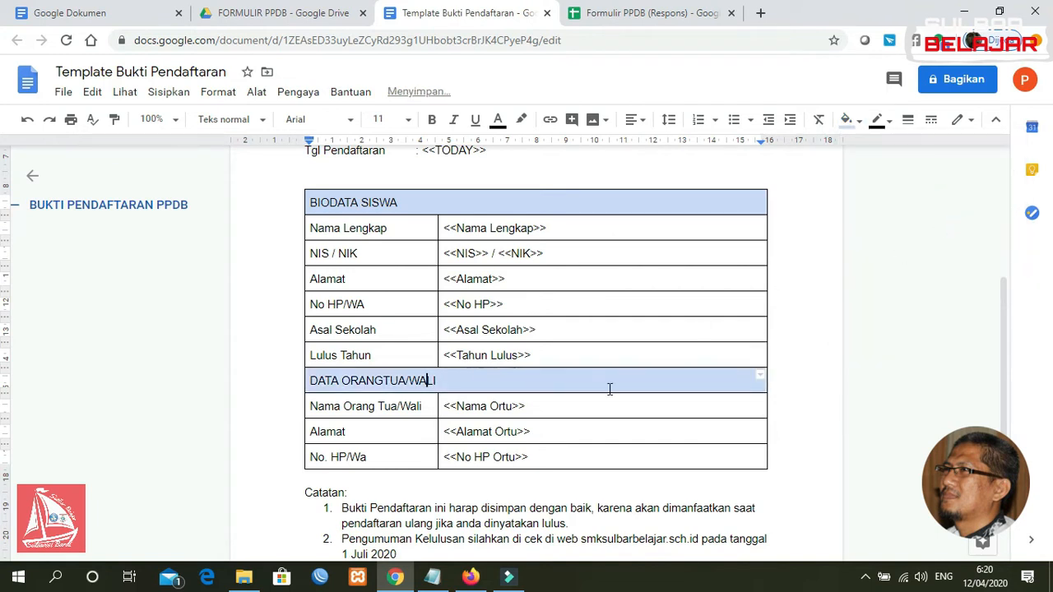
{"action": "left_click", "coordinate": [591, 426]}
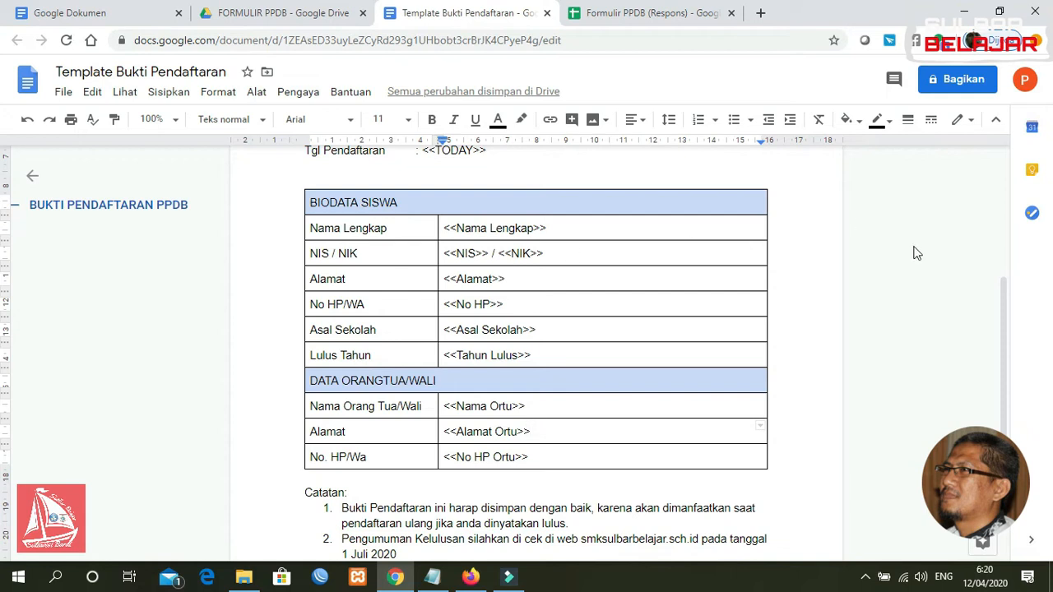
Leave the template document and switch to the Formulir PPDB (Respons) spreadsheet
{"action": "left_click_drag", "start_coordinate": [1004, 329], "coordinate": [992, 190]}
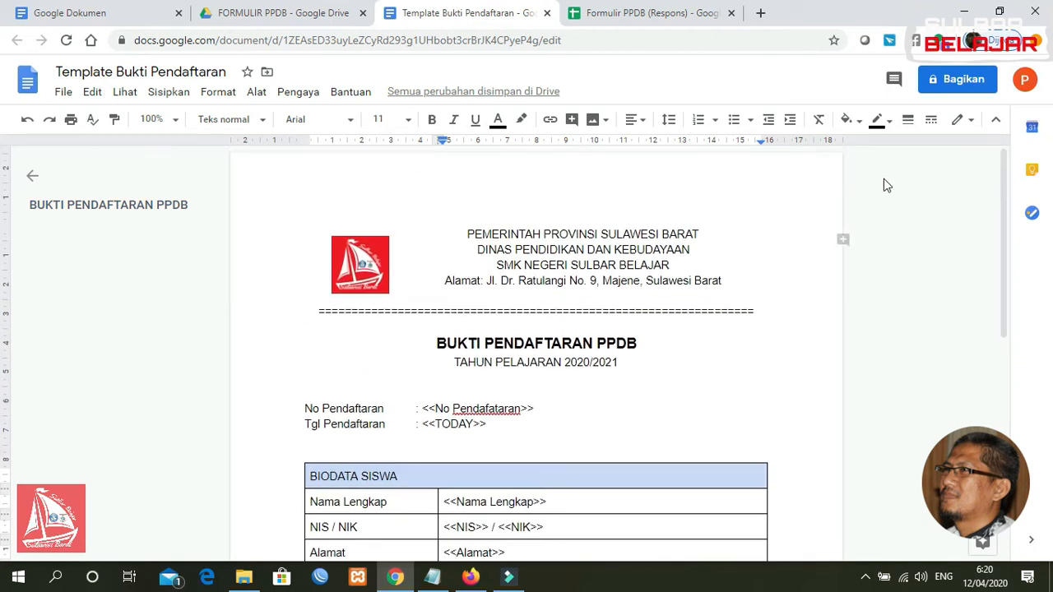
{"action": "left_click", "coordinate": [637, 14]}
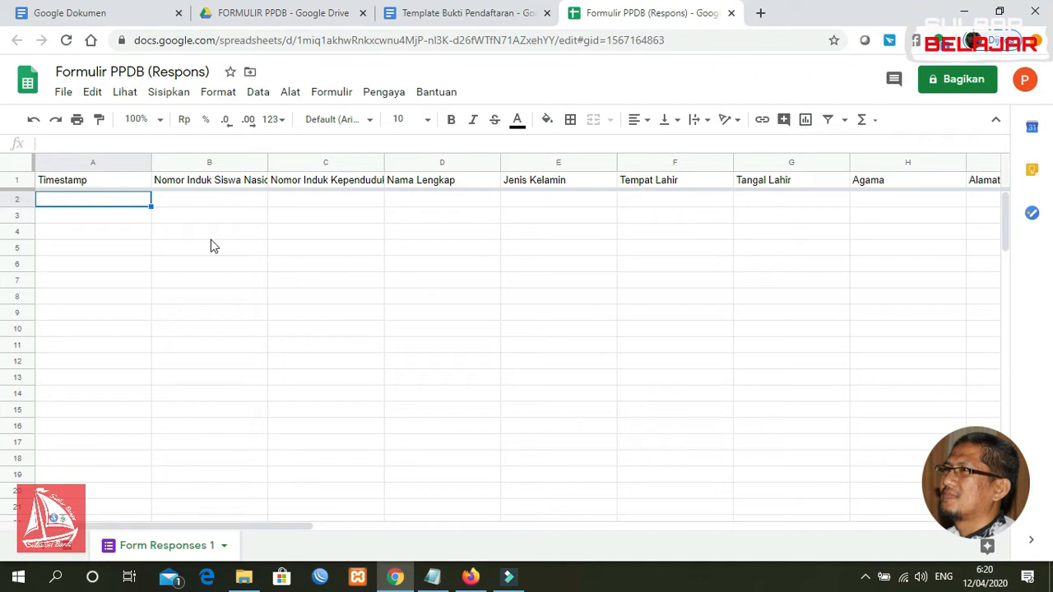
{"action": "left_click", "coordinate": [459, 12]}
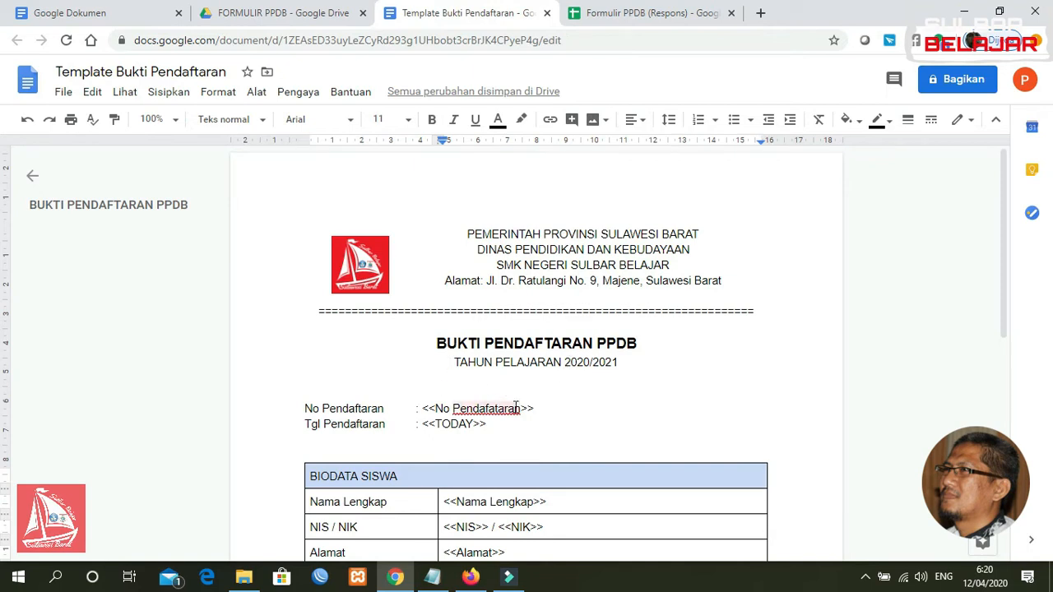
{"action": "left_click", "coordinate": [642, 13]}
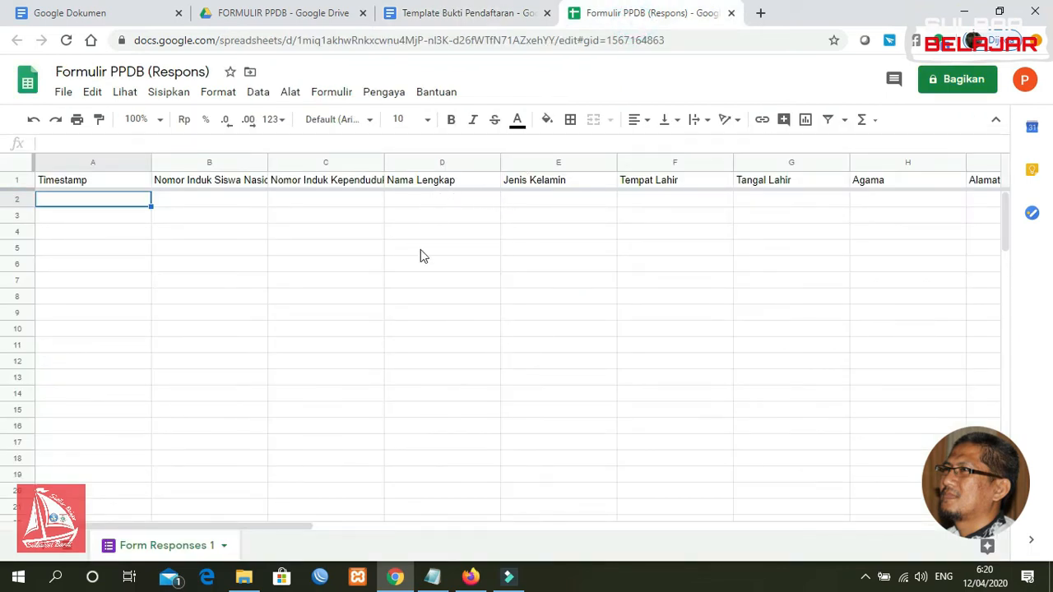
{"action": "left_click", "coordinate": [485, 16]}
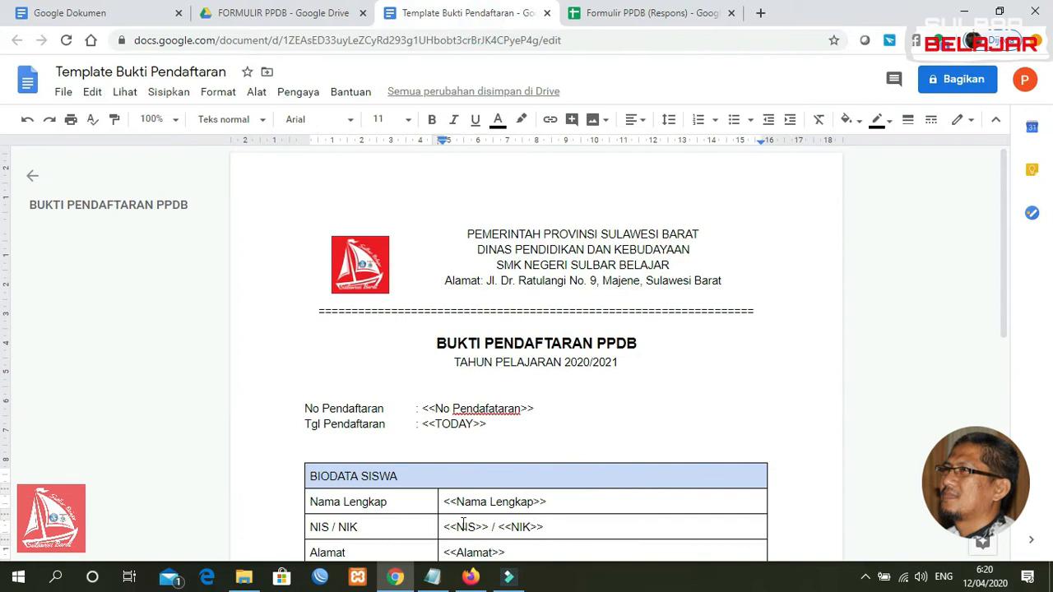
{"action": "left_click", "coordinate": [636, 16]}
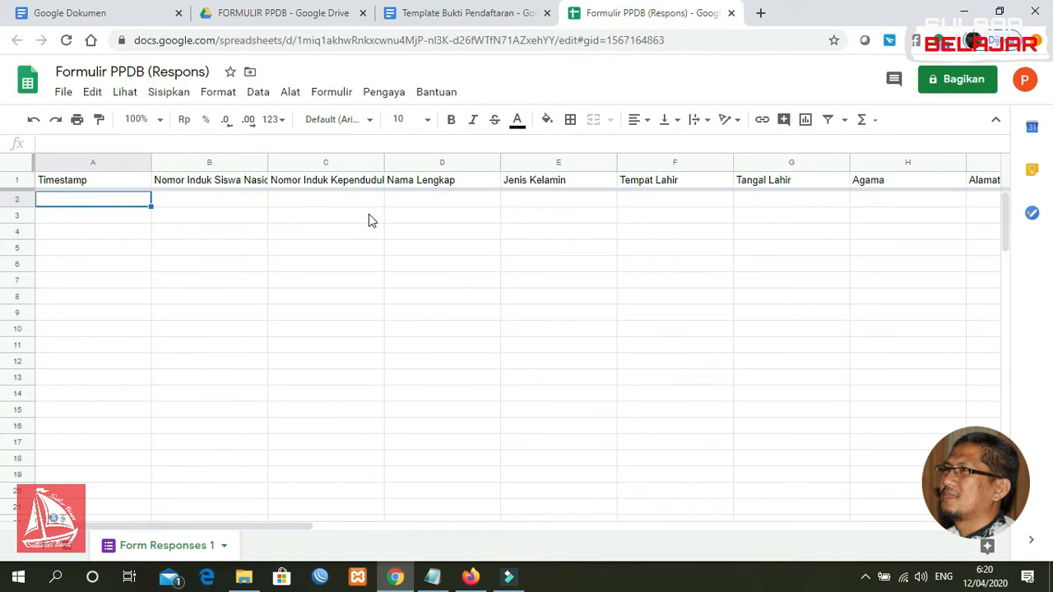
From Pengaya > Dapatkan add-on, search the Marketplace for Autocrat
{"action": "left_click", "coordinate": [380, 94]}
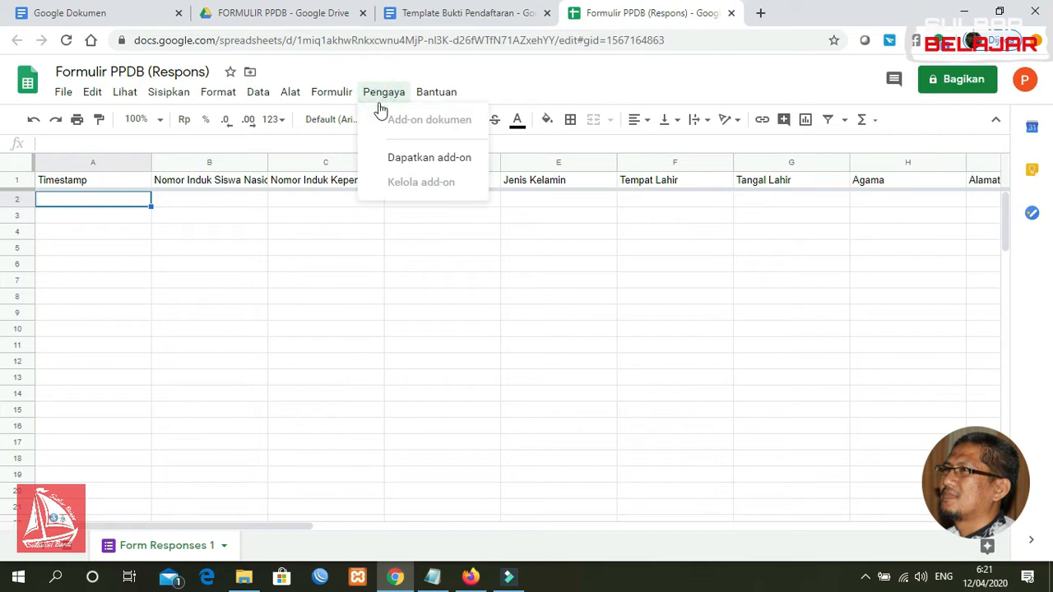
{"action": "left_click", "coordinate": [442, 170]}
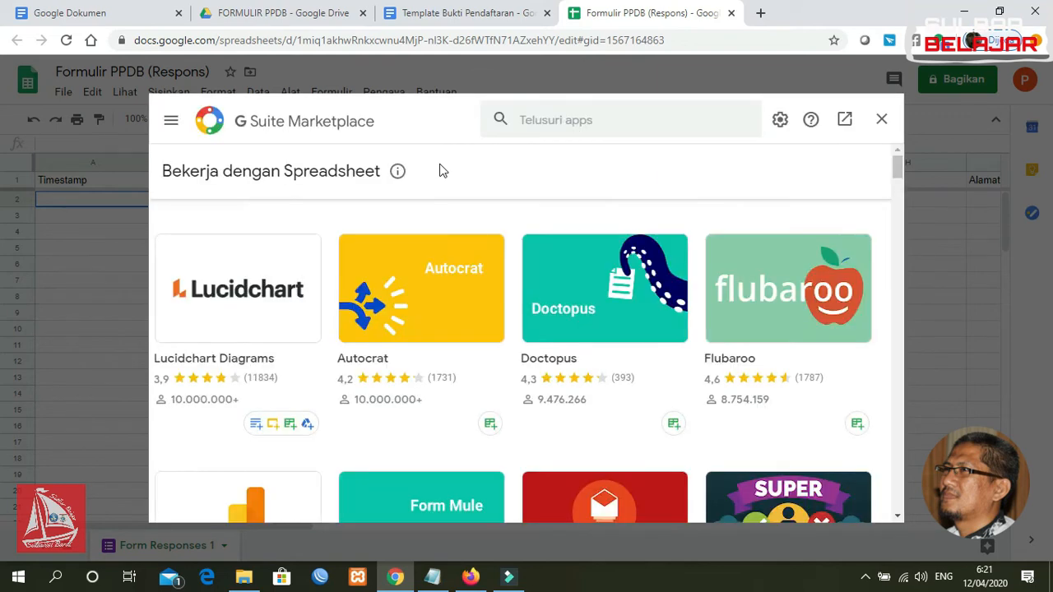
{"action": "left_click", "coordinate": [578, 123]}
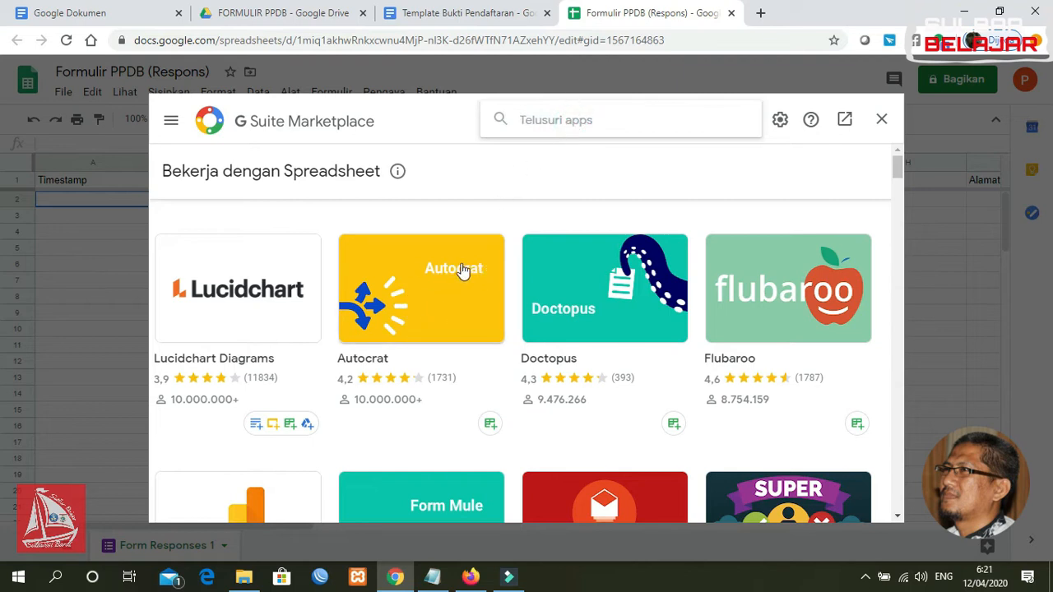
{"action": "left_click", "coordinate": [551, 118]}
{"action": "type", "text": "Atuo"}
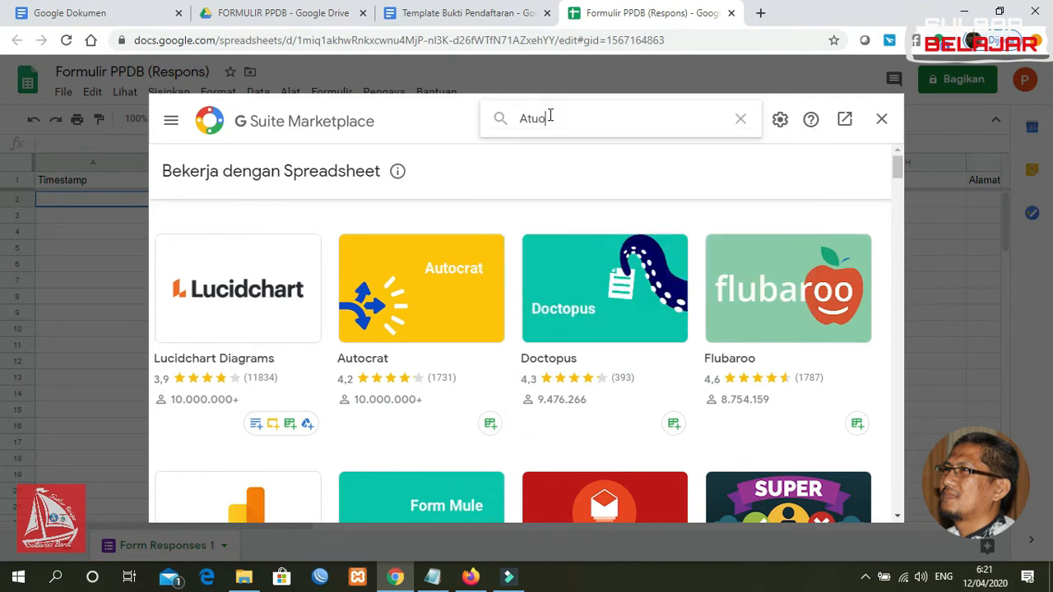
{"action": "key", "text": "BackSpace"}
{"action": "type", "text": "uto"}
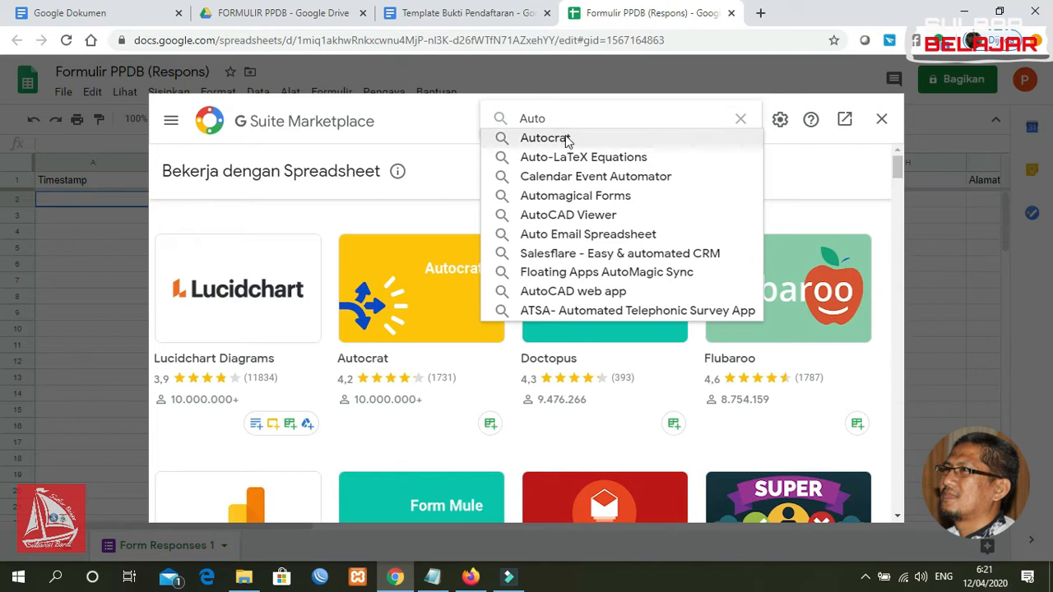
{"action": "left_click", "coordinate": [566, 140]}
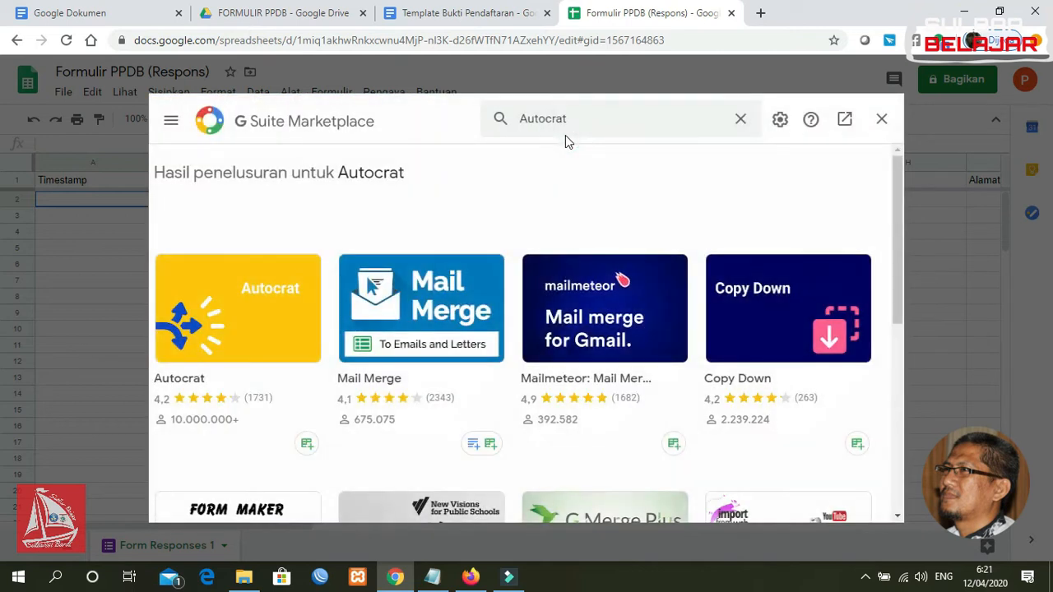
Open the Autocrat listing and begin installing it
{"action": "left_click", "coordinate": [233, 317]}
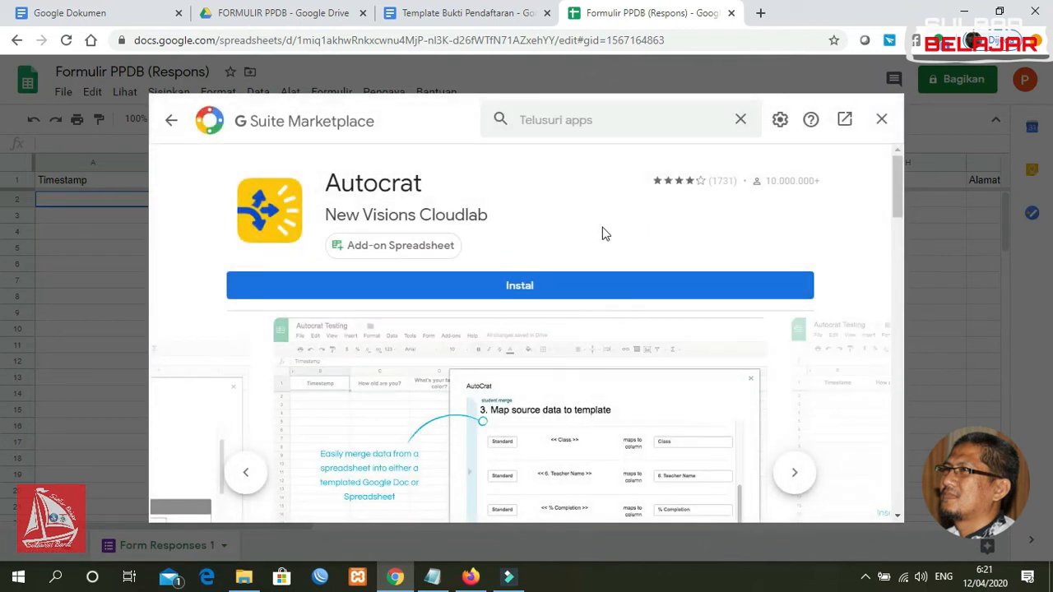
{"action": "left_click", "coordinate": [532, 293]}
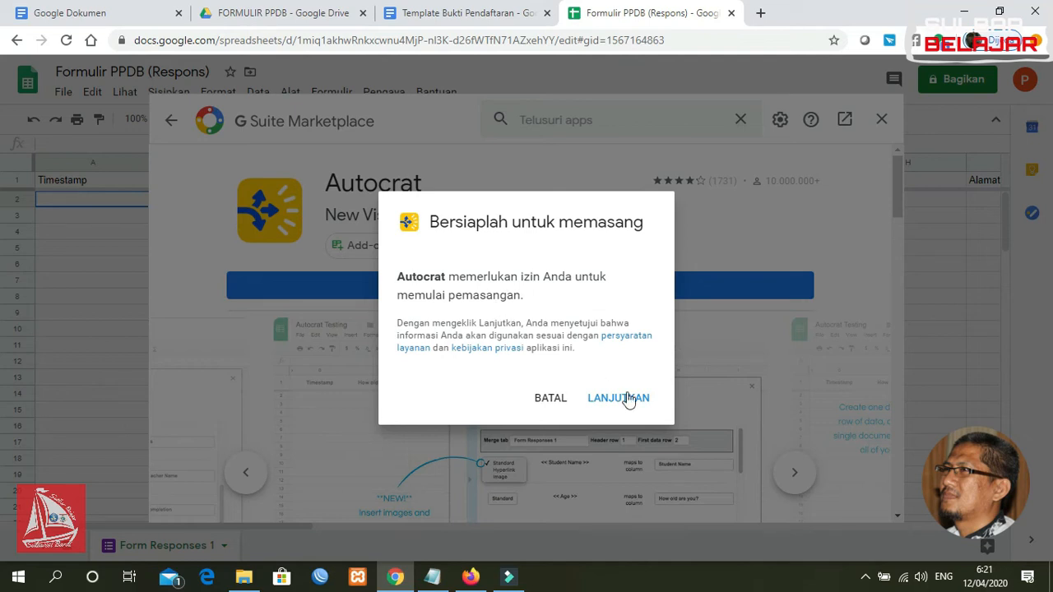
{"action": "left_click", "coordinate": [630, 403]}
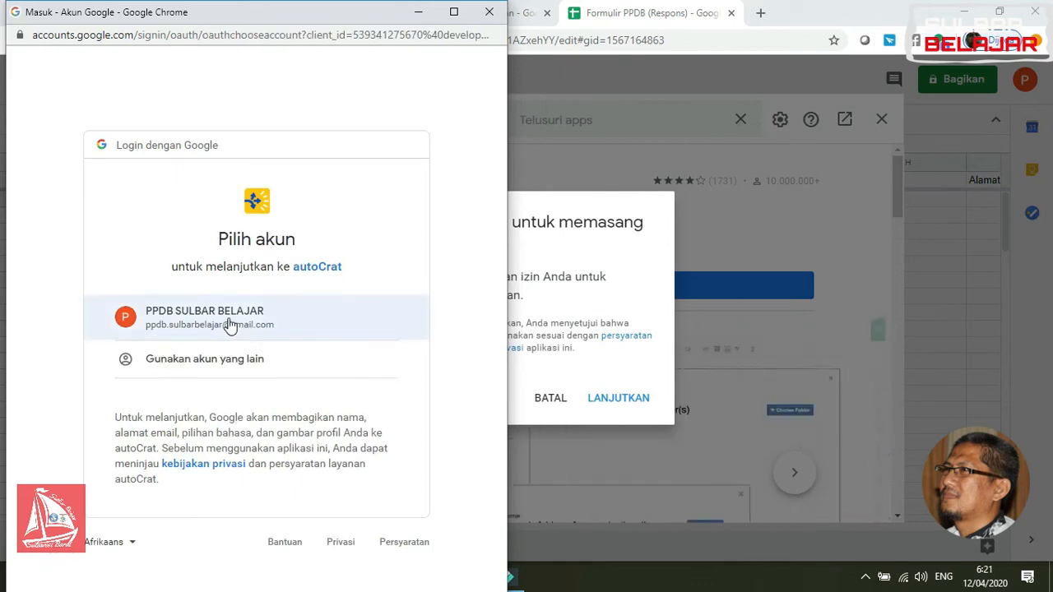
Authorise Autocrat with the school's Google account, then close the Marketplace
{"action": "left_click", "coordinate": [230, 324]}
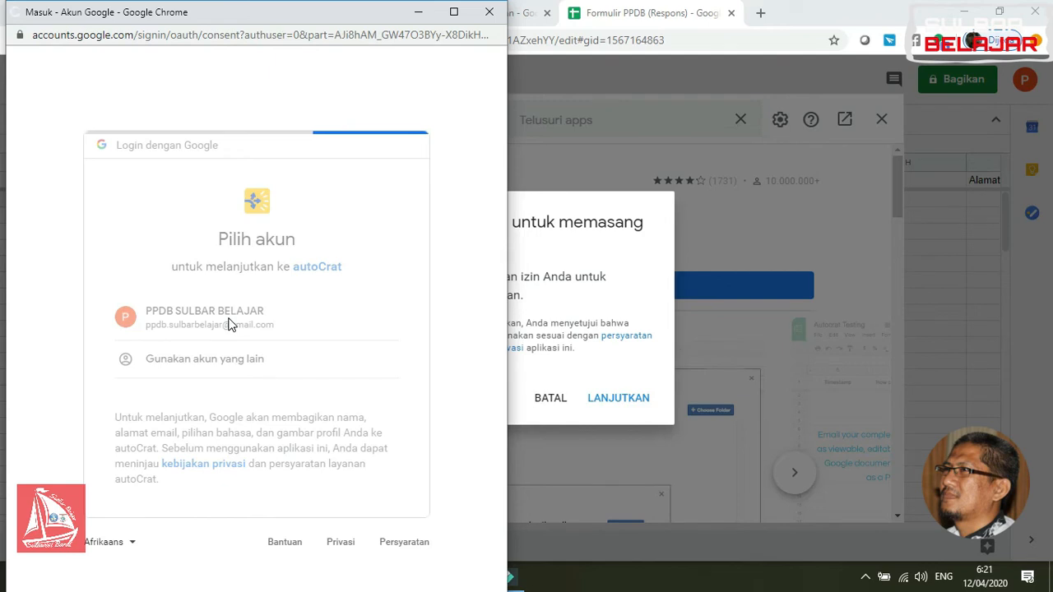
{"action": "left_click_drag", "start_coordinate": [500, 172], "coordinate": [497, 457]}
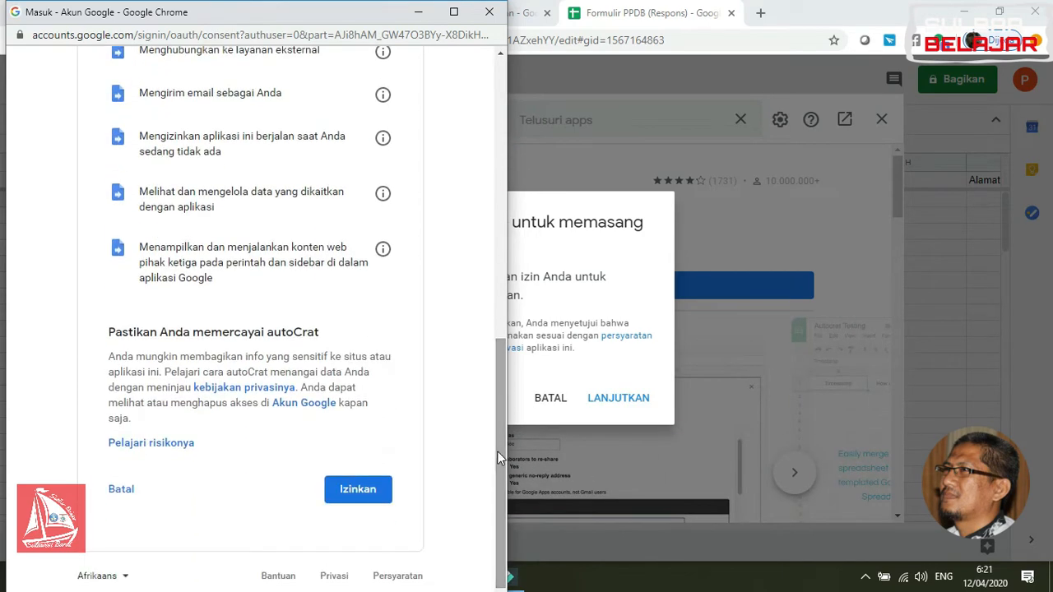
{"action": "left_click", "coordinate": [354, 488]}
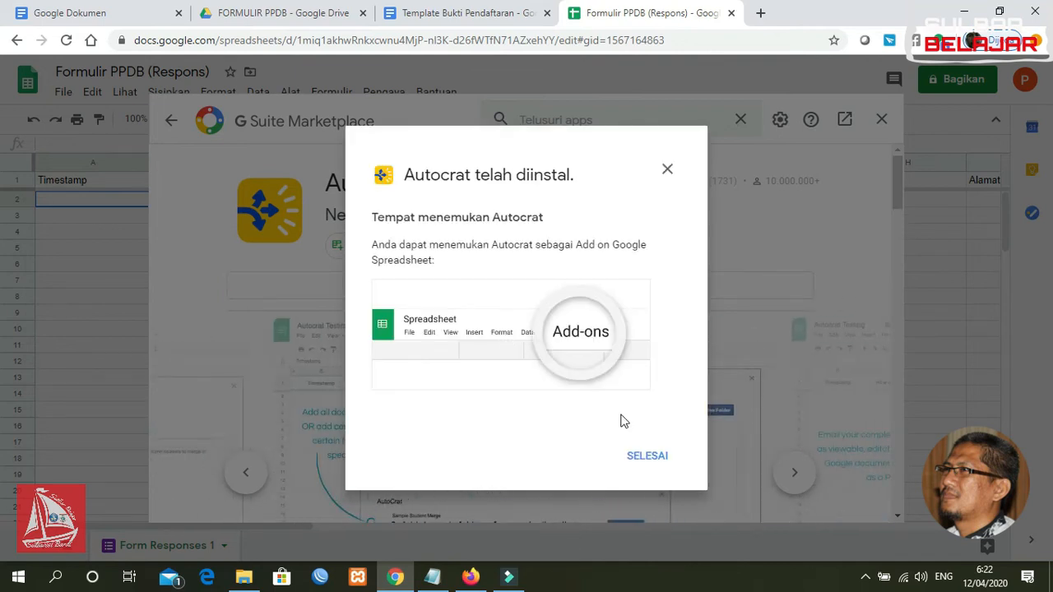
{"action": "left_click", "coordinate": [654, 456]}
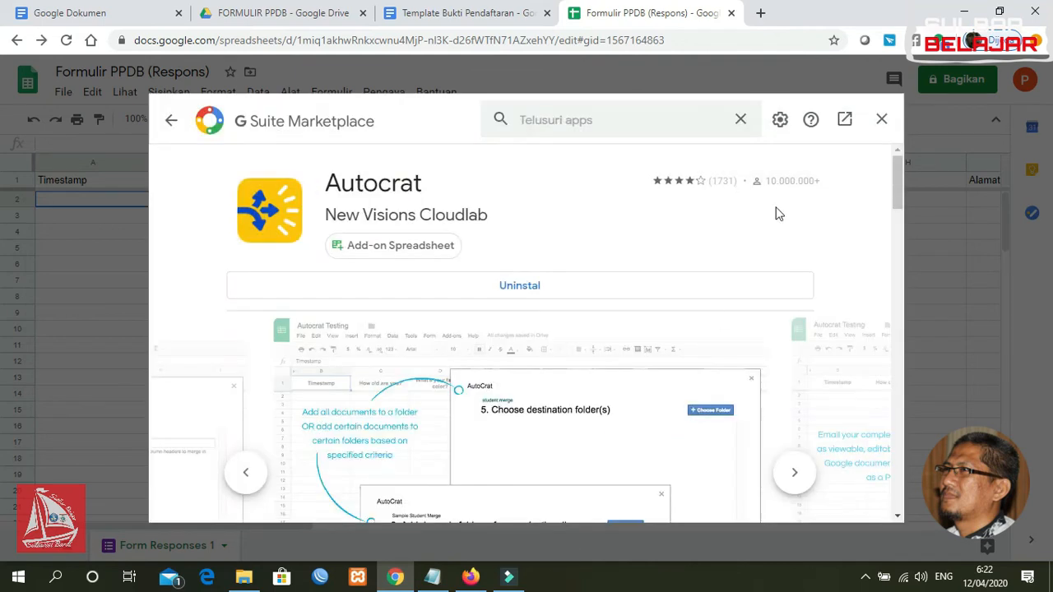
{"action": "left_click", "coordinate": [882, 121]}
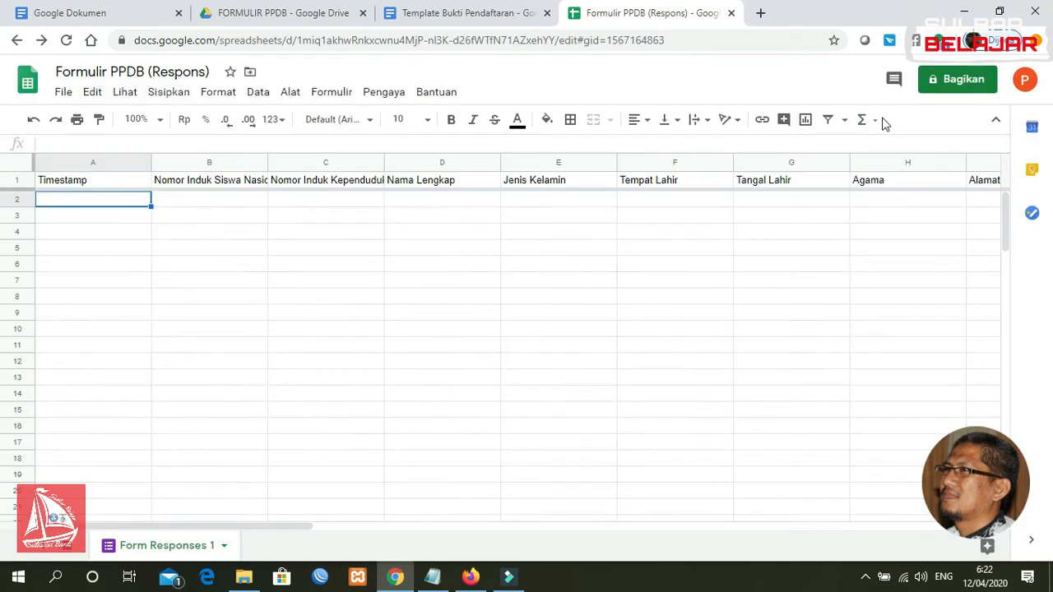
Launch AutoCrat from Pengaya > Autocrat > Open, see no merge jobs, and close it
{"action": "left_click", "coordinate": [385, 93]}
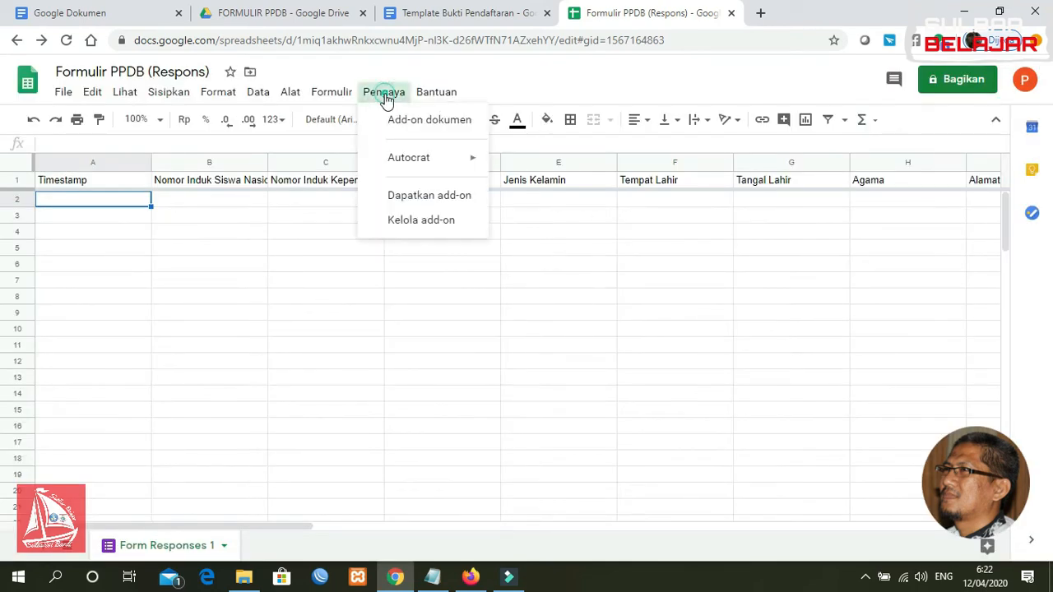
{"action": "mouse_move", "coordinate": [407, 167]}
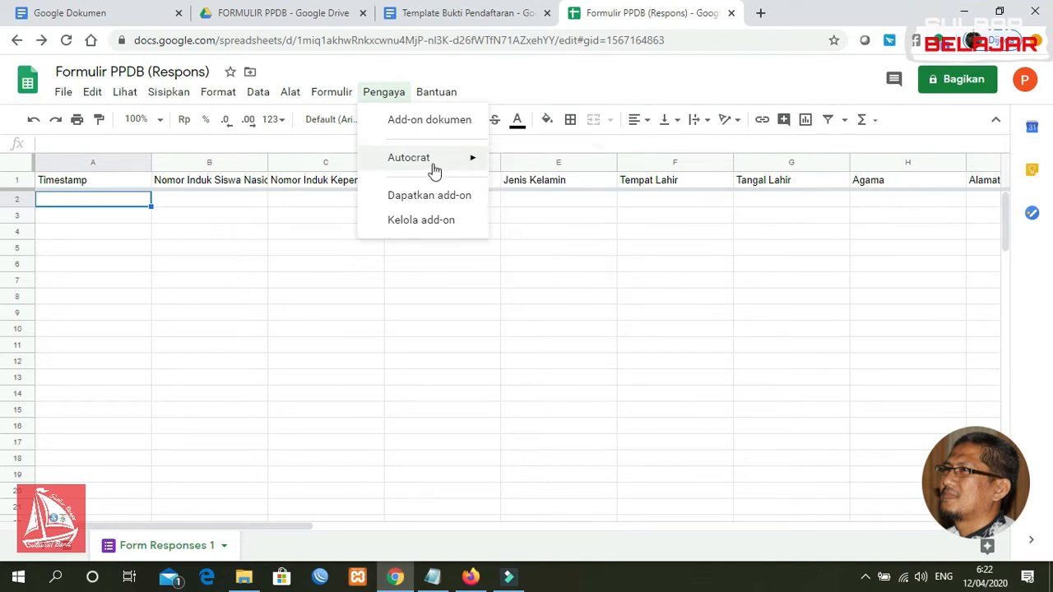
{"action": "left_click", "coordinate": [383, 96]}
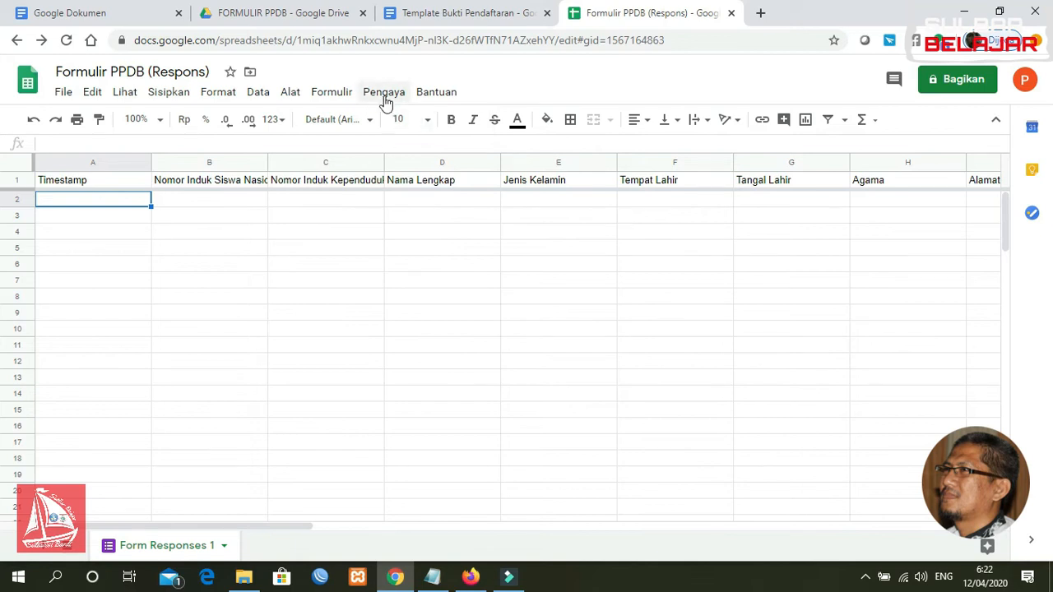
{"action": "left_click", "coordinate": [384, 92]}
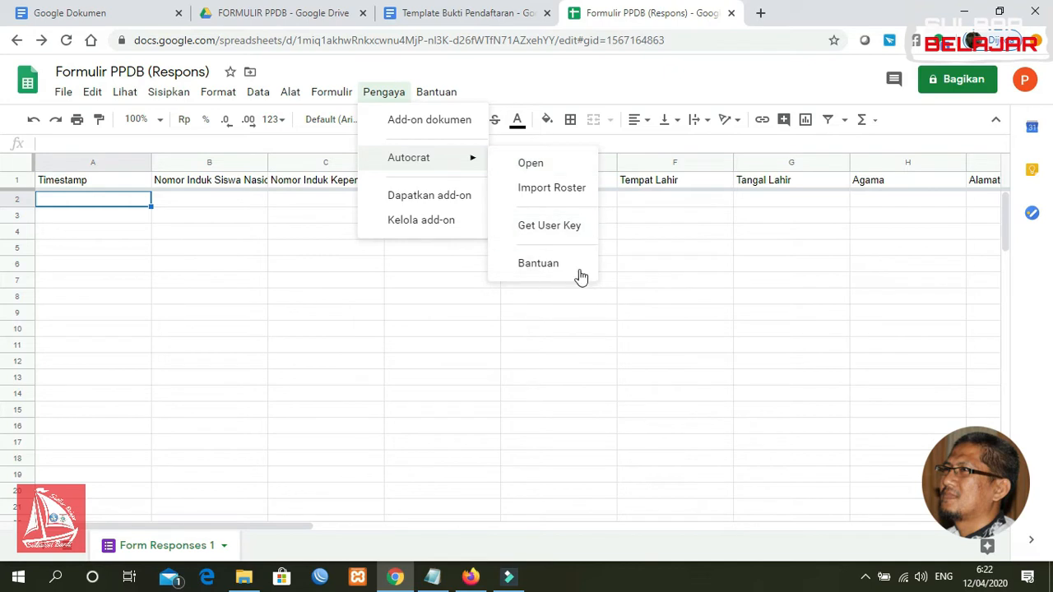
{"action": "left_click", "coordinate": [529, 164]}
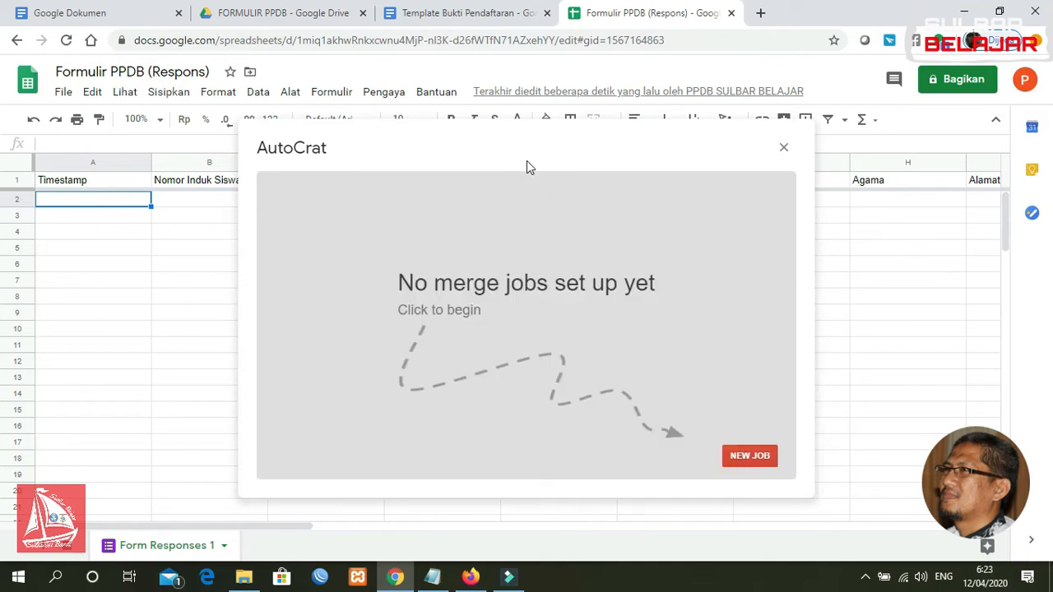
{"action": "left_click", "coordinate": [784, 149]}
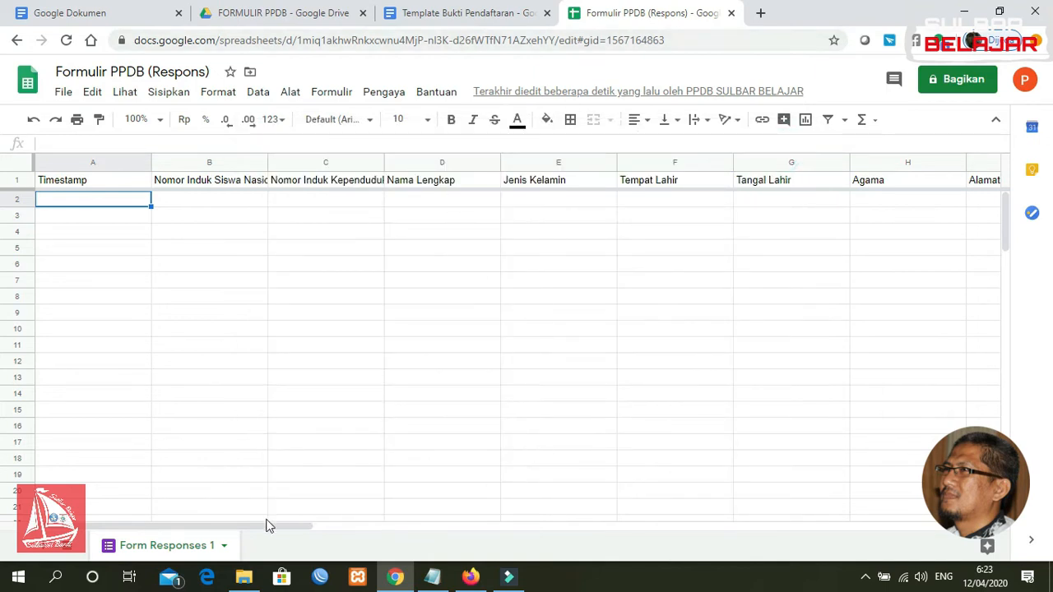
Compare response columns Timestamp to Pernyataan with the Template Bukti Pendaftaran placeholders
{"action": "left_click_drag", "start_coordinate": [257, 526], "coordinate": [817, 495]}
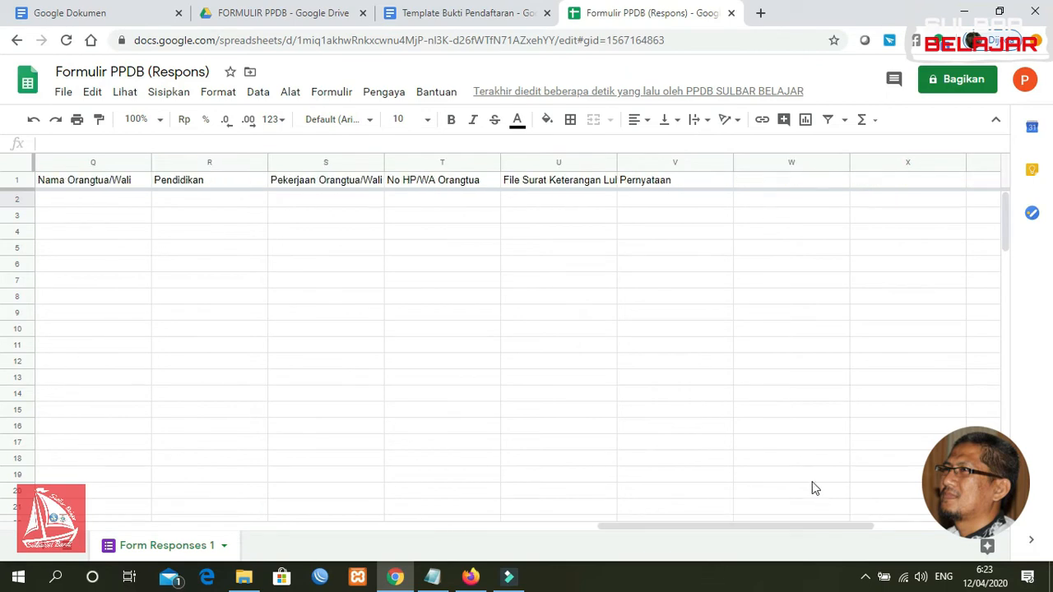
{"action": "left_click", "coordinate": [442, 12]}
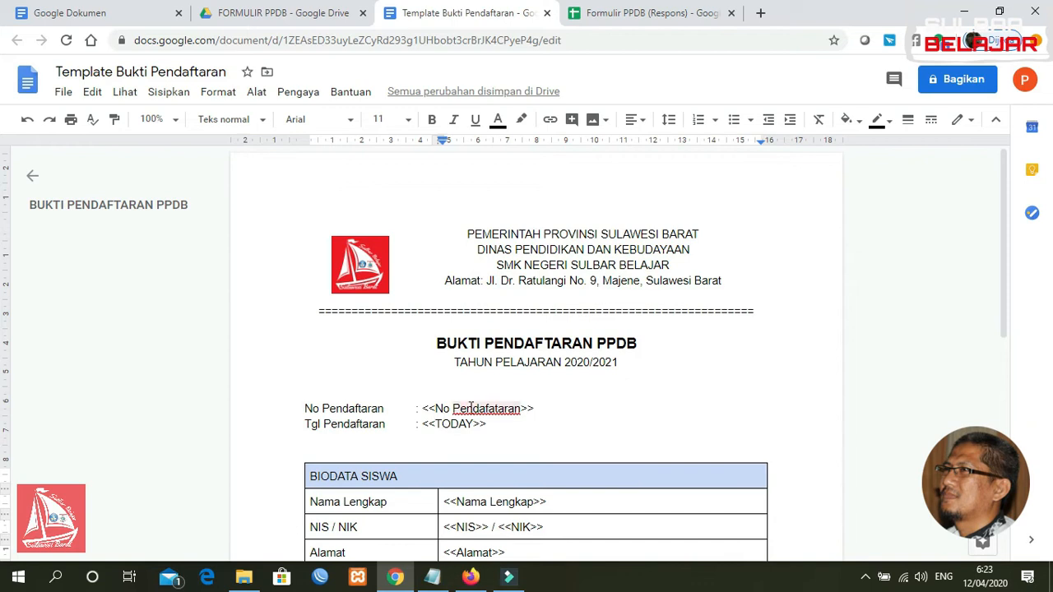
{"action": "left_click", "coordinate": [639, 12]}
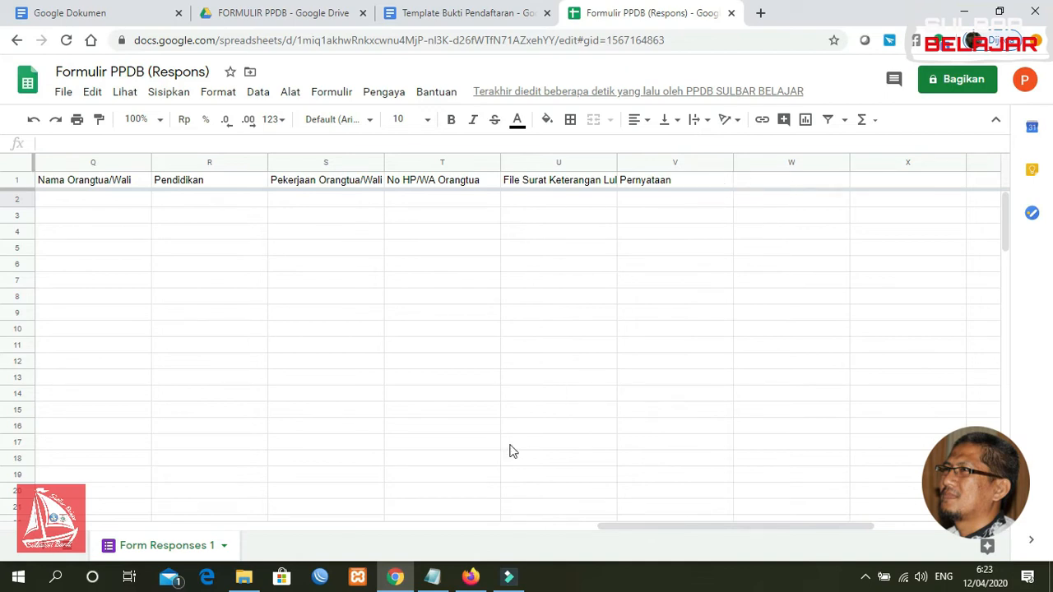
{"action": "left_click_drag", "start_coordinate": [659, 531], "coordinate": [588, 527]}
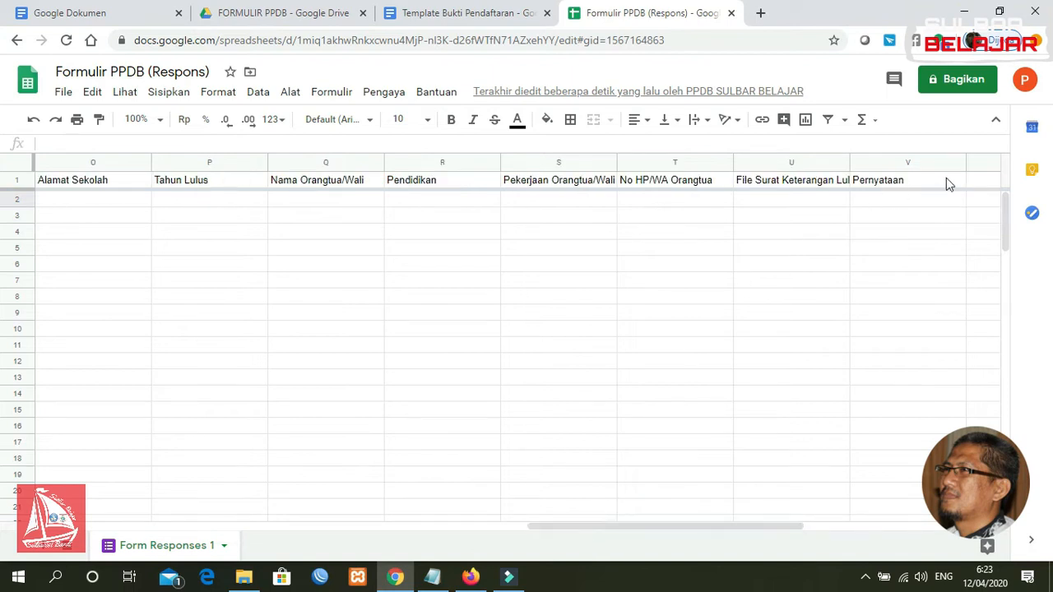
{"action": "left_click_drag", "start_coordinate": [565, 529], "coordinate": [75, 528]}
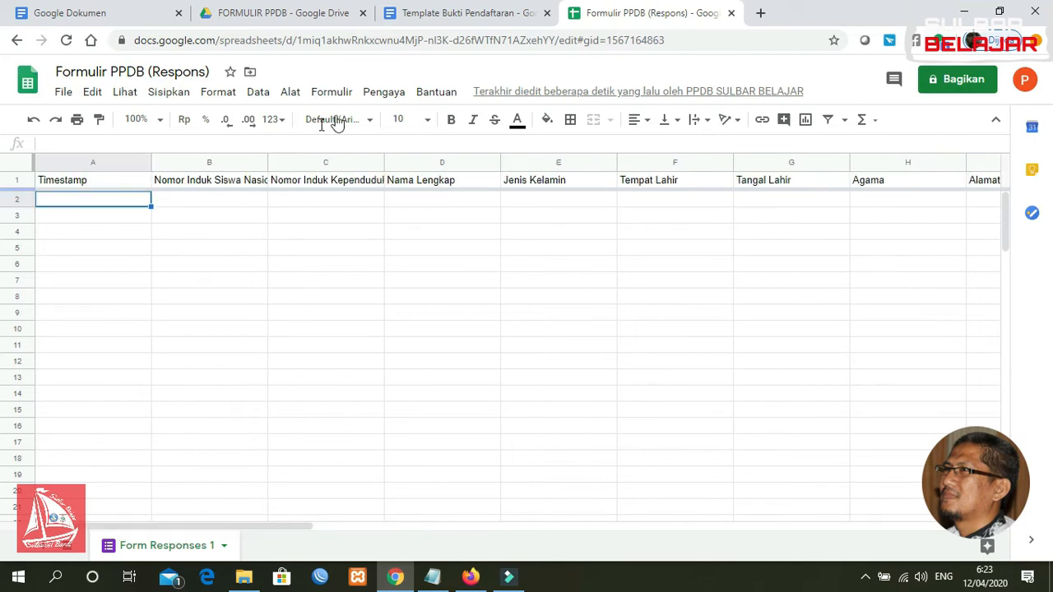
{"action": "left_click", "coordinate": [393, 92]}
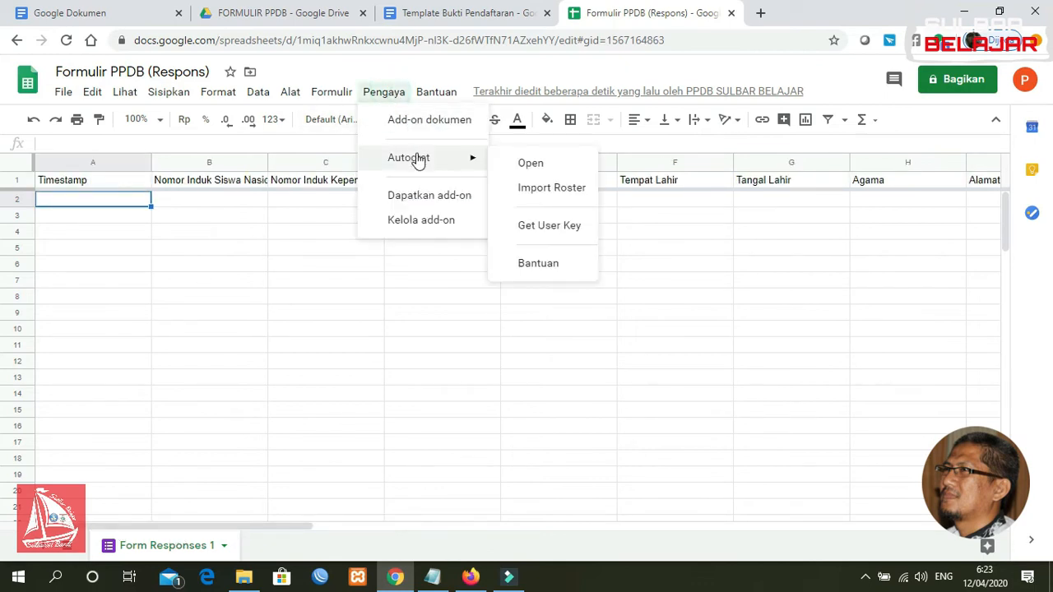
Reopen AutoCrat and begin a new merge job at the job-name field
{"action": "left_click", "coordinate": [535, 166]}
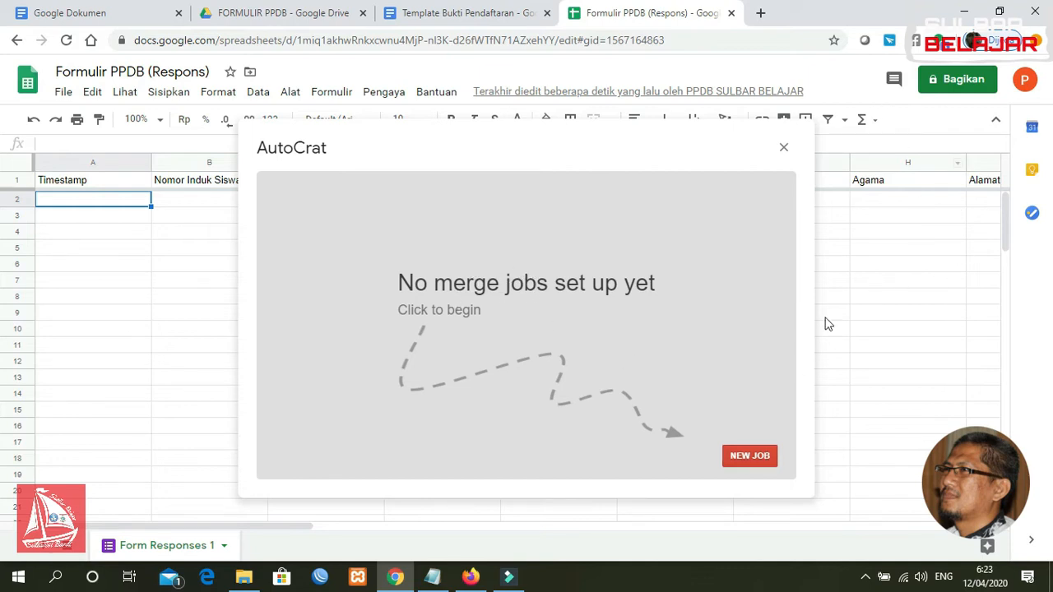
{"action": "left_click", "coordinate": [759, 461]}
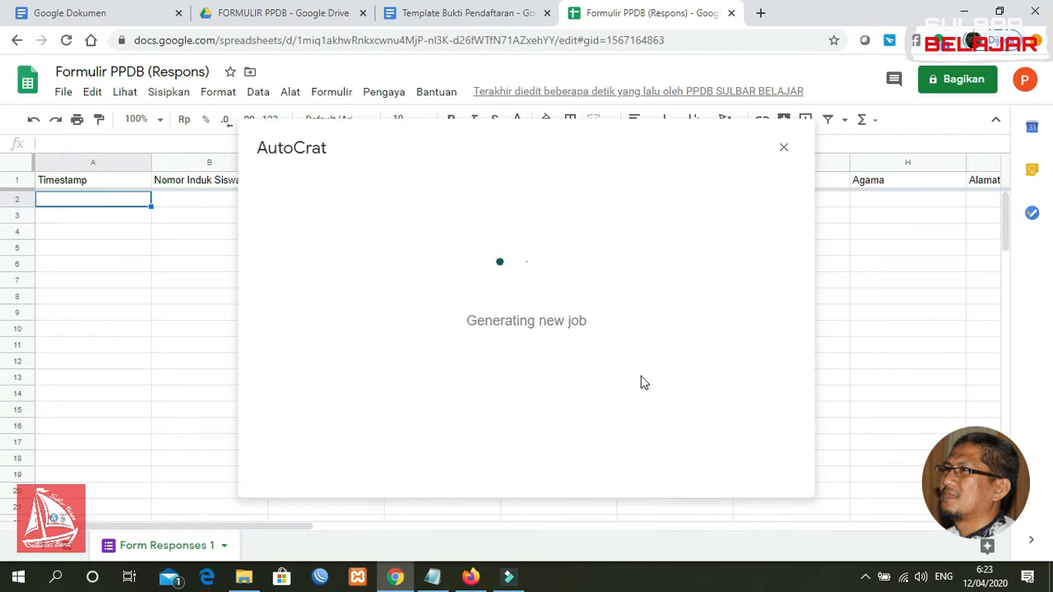
{"action": "left_click", "coordinate": [414, 257]}
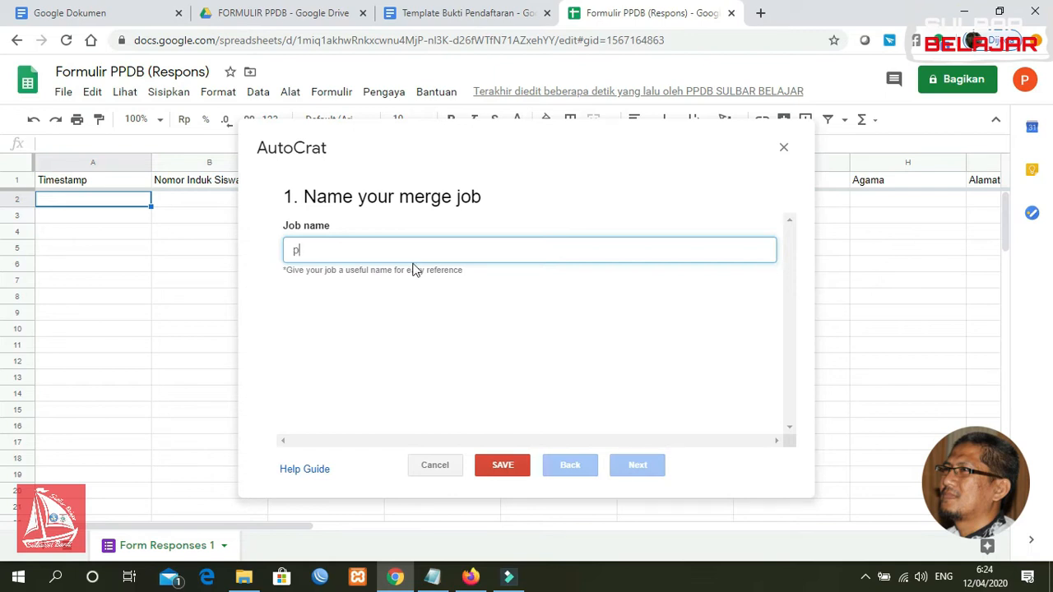
Name the job PPDB and pick Template Bukti Pendaftaran from Drive as its template
{"action": "type", "text": "PPDB"}
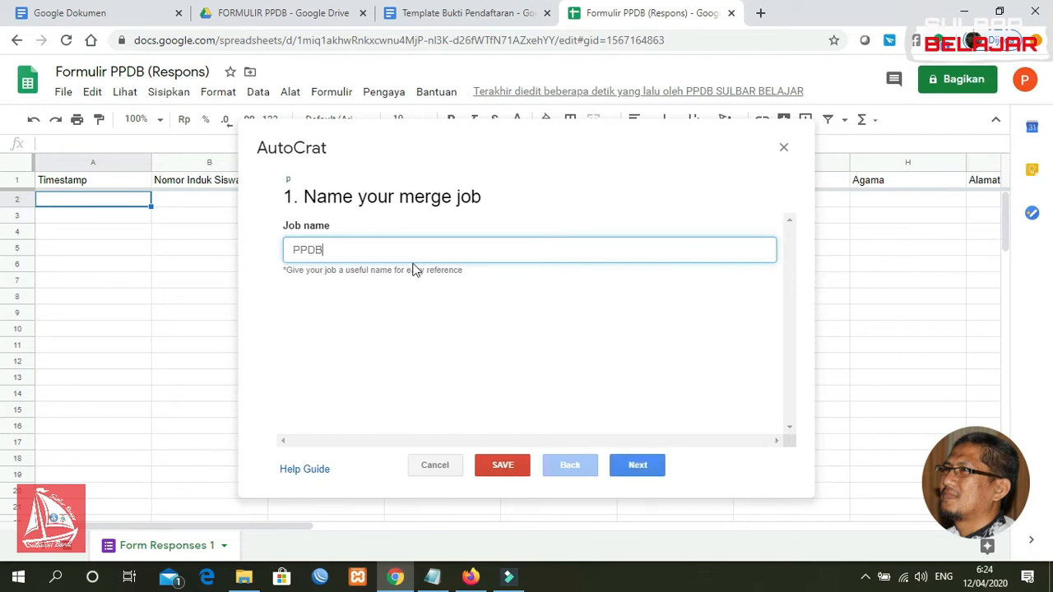
{"action": "left_click", "coordinate": [634, 467]}
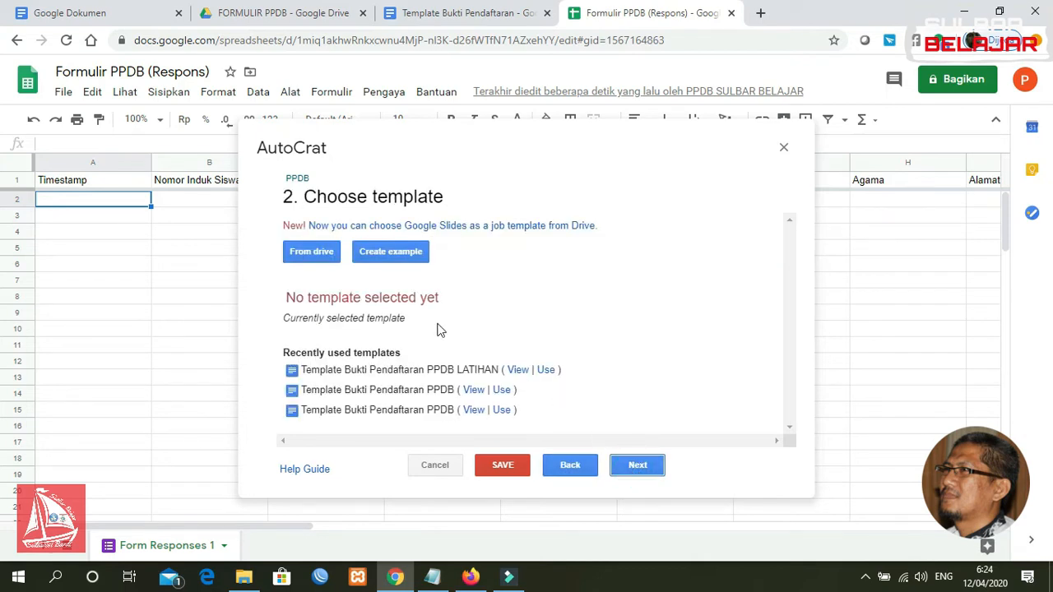
{"action": "left_click", "coordinate": [317, 252]}
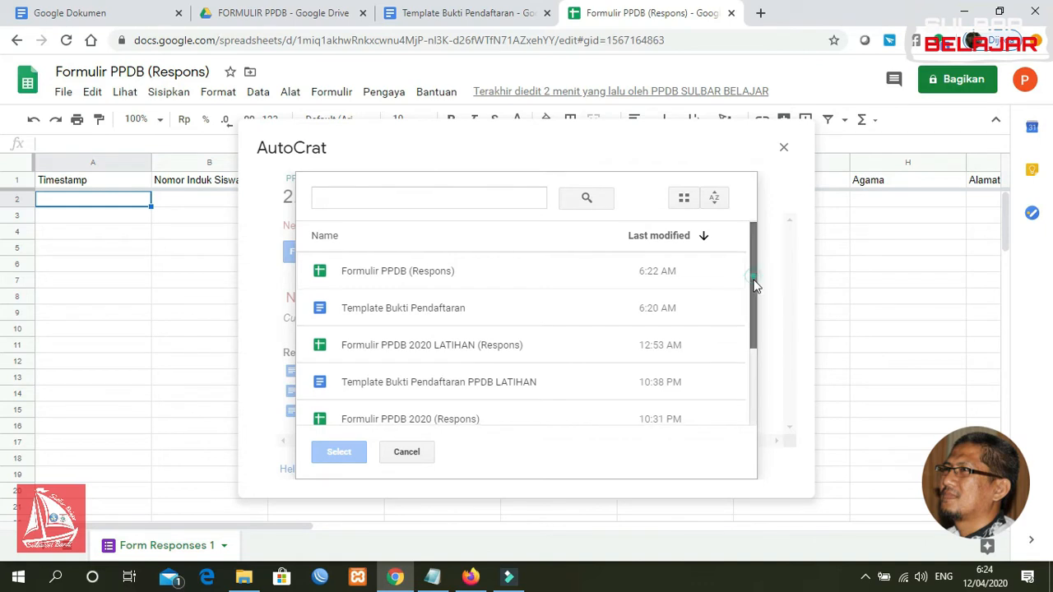
{"action": "left_click_drag", "start_coordinate": [754, 285], "coordinate": [746, 384]}
{"action": "left_click_drag", "start_coordinate": [745, 425], "coordinate": [754, 275]}
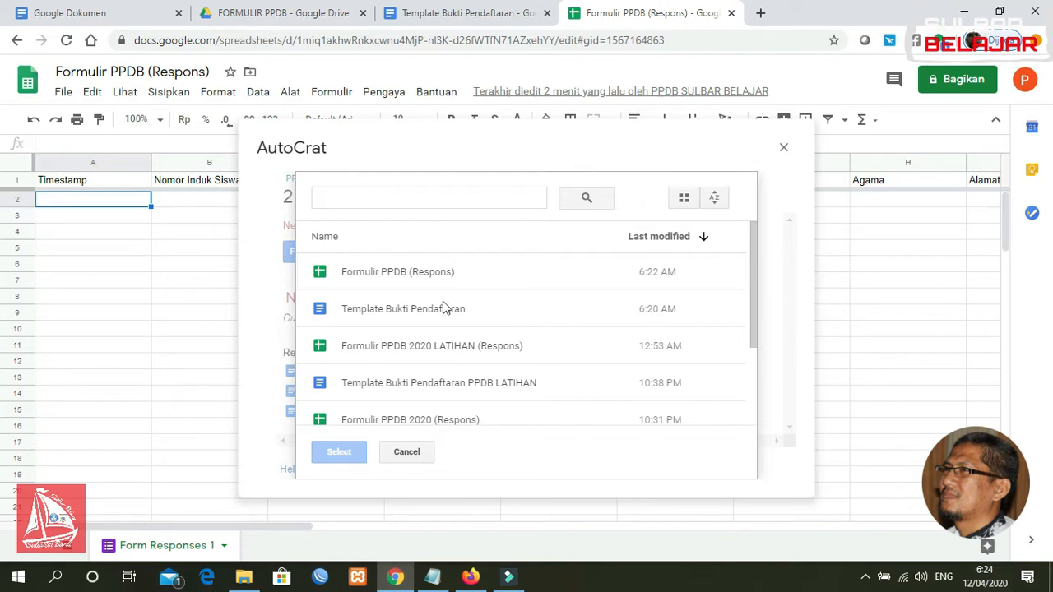
{"action": "left_click", "coordinate": [418, 316]}
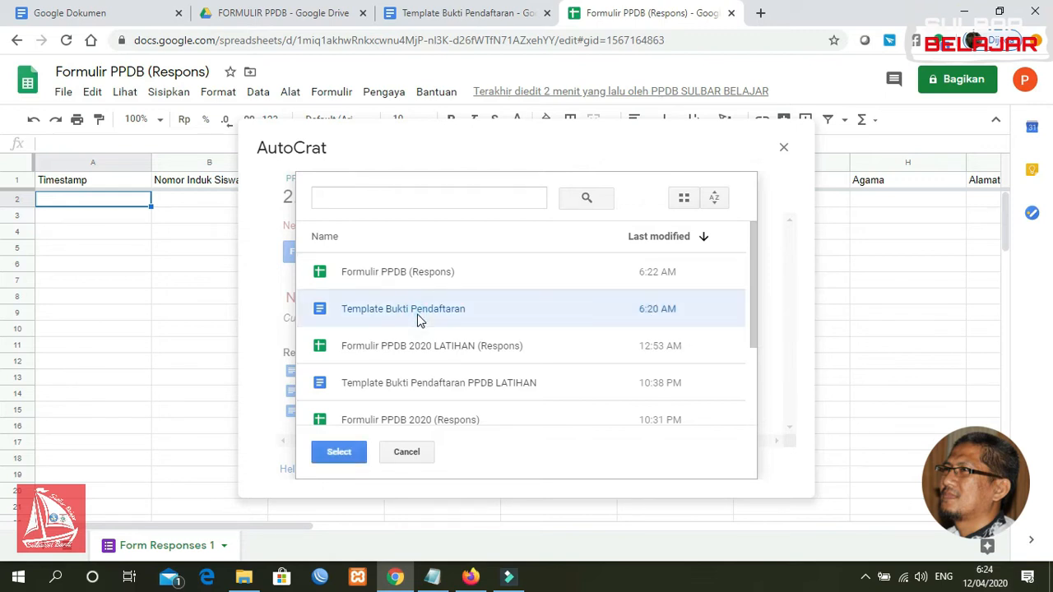
{"action": "left_click", "coordinate": [353, 453]}
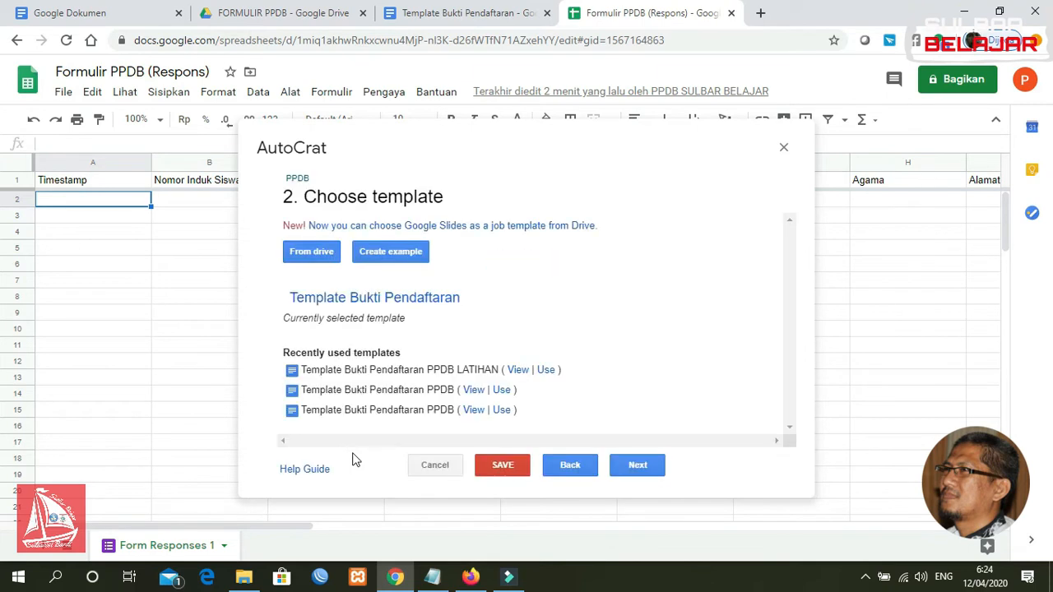
Advance to step 3 and review the tag-to-column mapping list showing 8 unmapped tags
{"action": "left_click", "coordinate": [638, 466]}
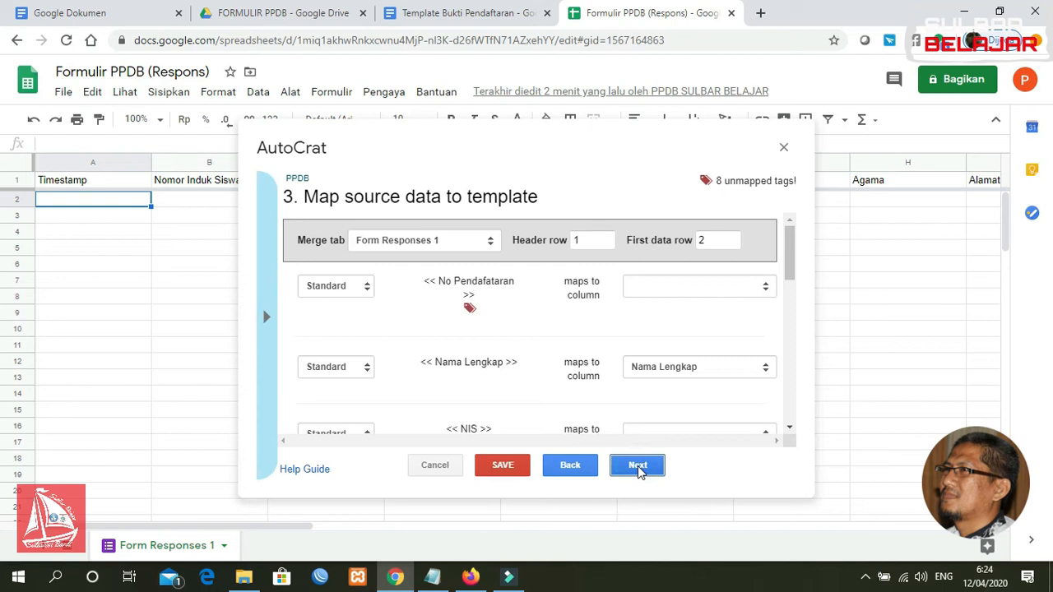
{"action": "left_click_drag", "start_coordinate": [791, 240], "coordinate": [791, 249]}
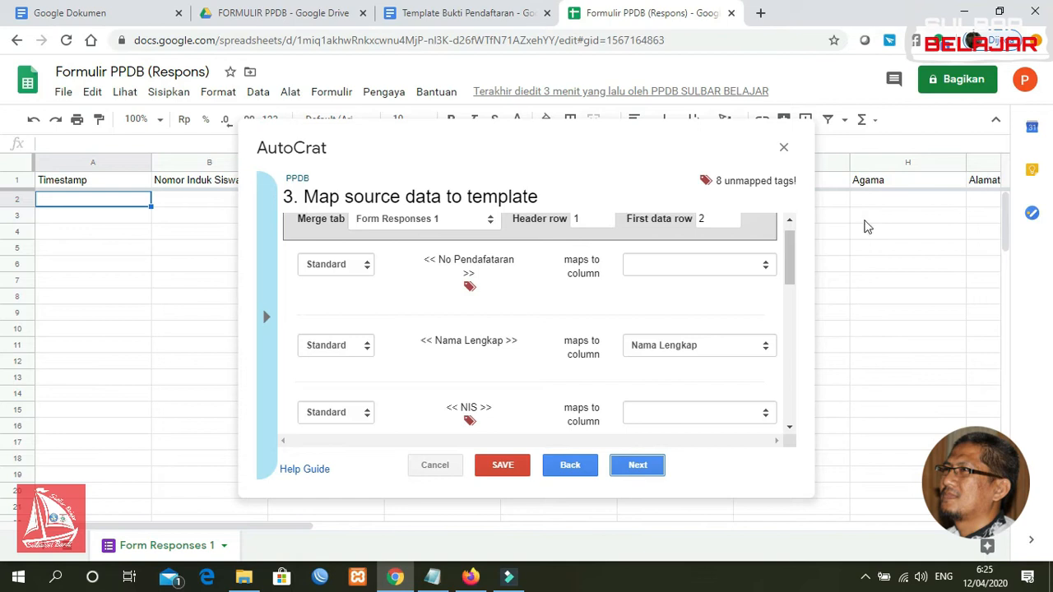
Map the No Pendafataran and NIS tags to the Nomor Induk Siswa Nasional (NISN) column
{"action": "left_click", "coordinate": [719, 271]}
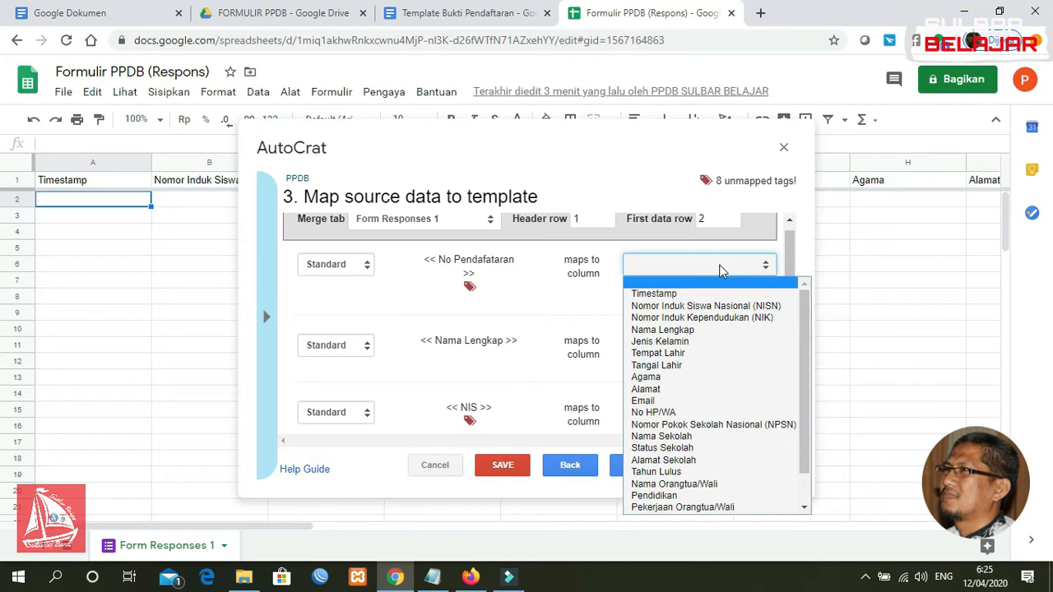
{"action": "left_click", "coordinate": [719, 308]}
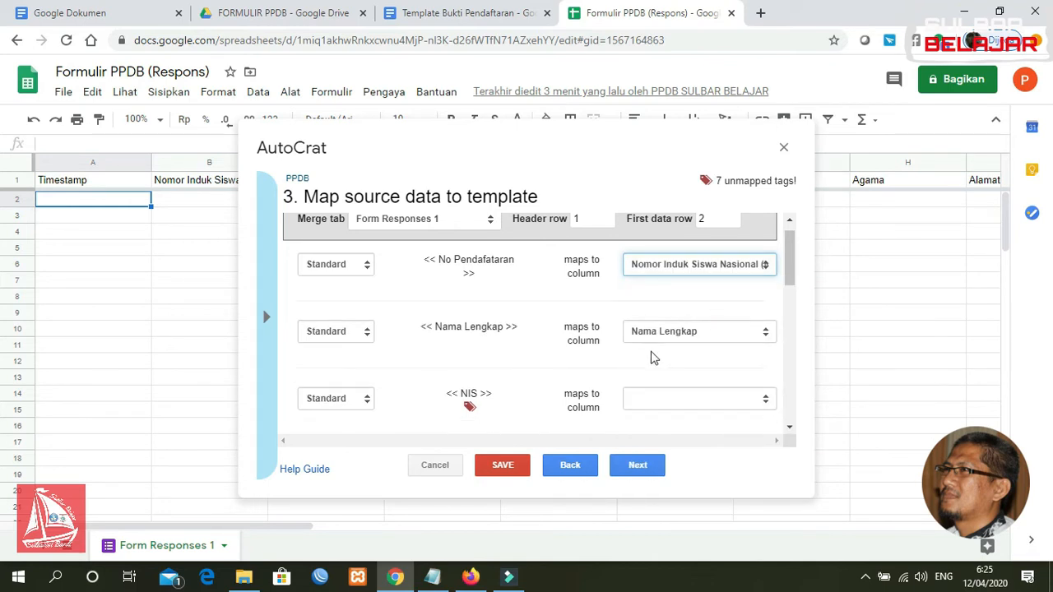
{"action": "left_click", "coordinate": [664, 397]}
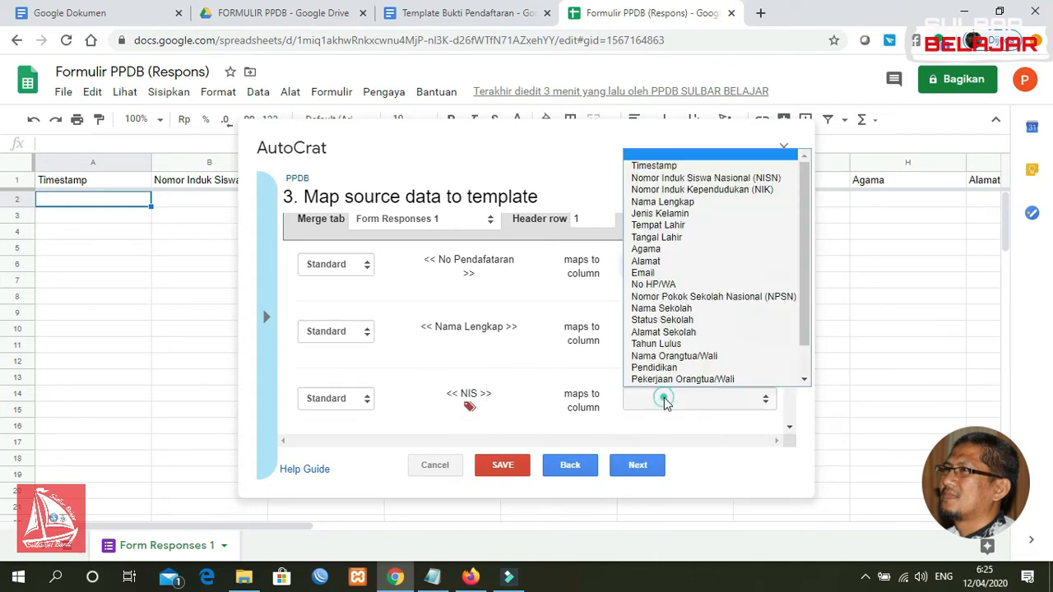
{"action": "left_click", "coordinate": [723, 178]}
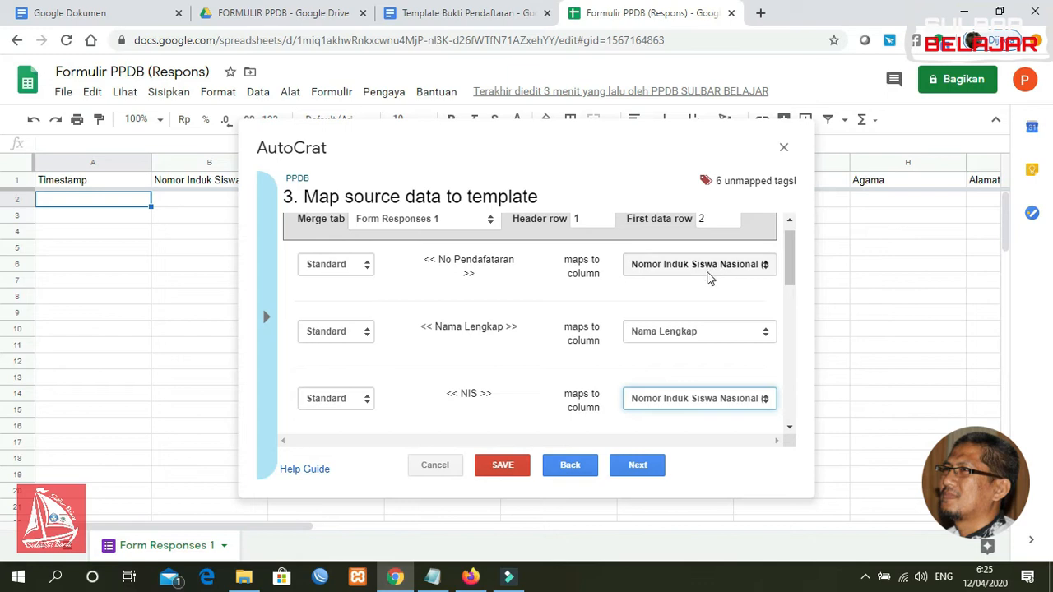
{"action": "left_click_drag", "start_coordinate": [792, 255], "coordinate": [792, 294]}
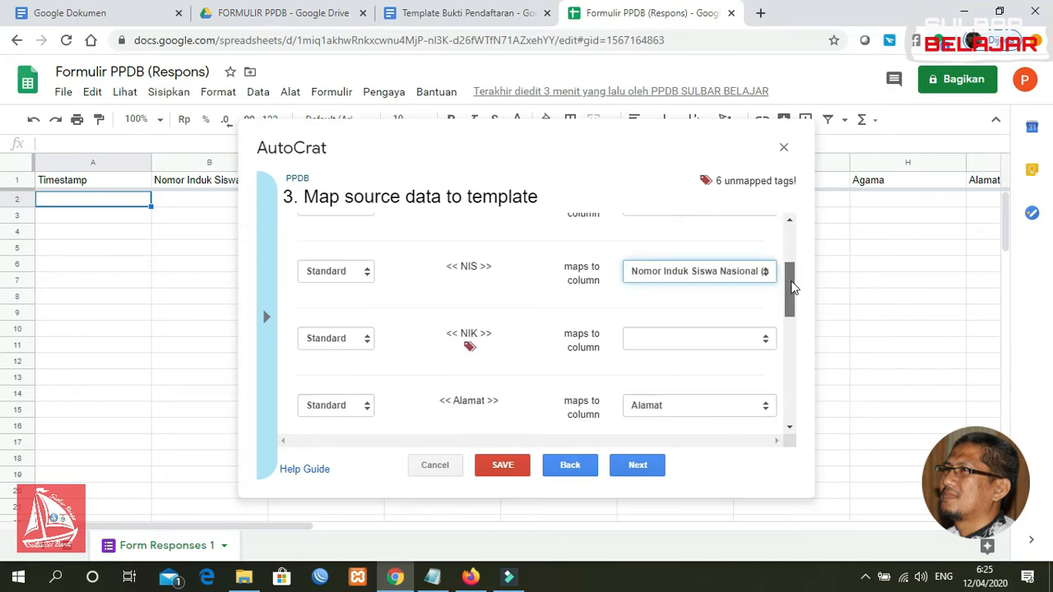
Map the NIK tag to the NIK column and keep Alamat mapped to Alamat
{"action": "left_click", "coordinate": [722, 344]}
{"action": "left_click", "coordinate": [711, 120]}
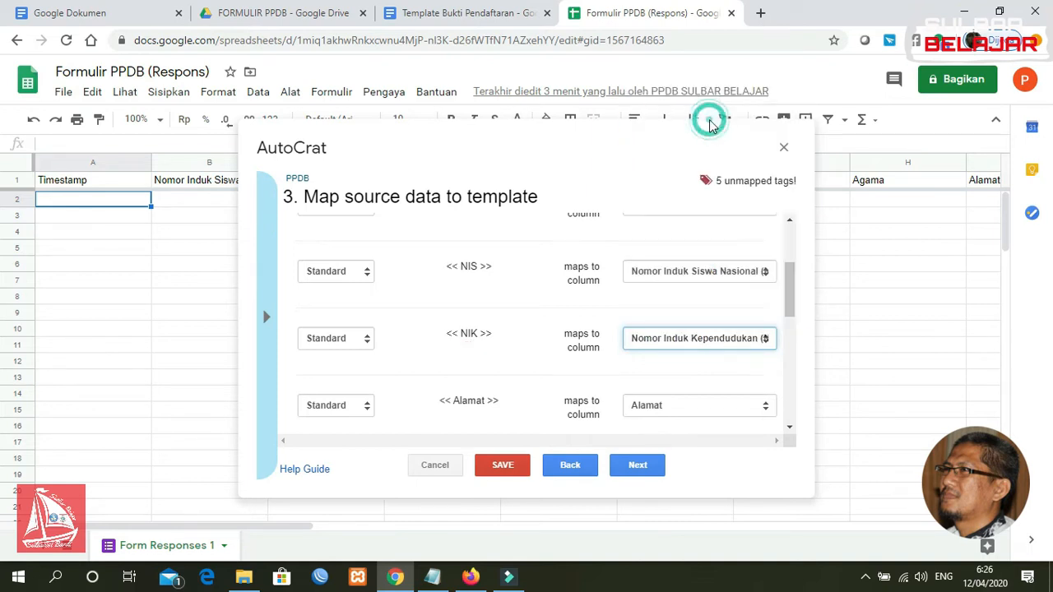
{"action": "left_click_drag", "start_coordinate": [795, 305], "coordinate": [790, 294]}
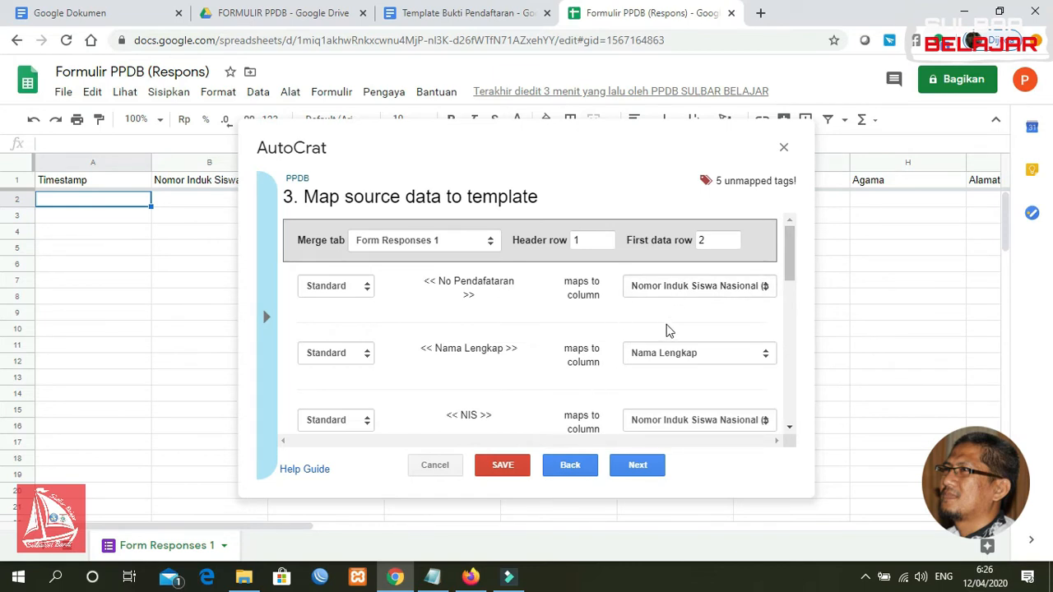
{"action": "left_click_drag", "start_coordinate": [792, 252], "coordinate": [793, 311]}
{"action": "left_click", "coordinate": [726, 324]}
{"action": "left_click", "coordinate": [721, 325]}
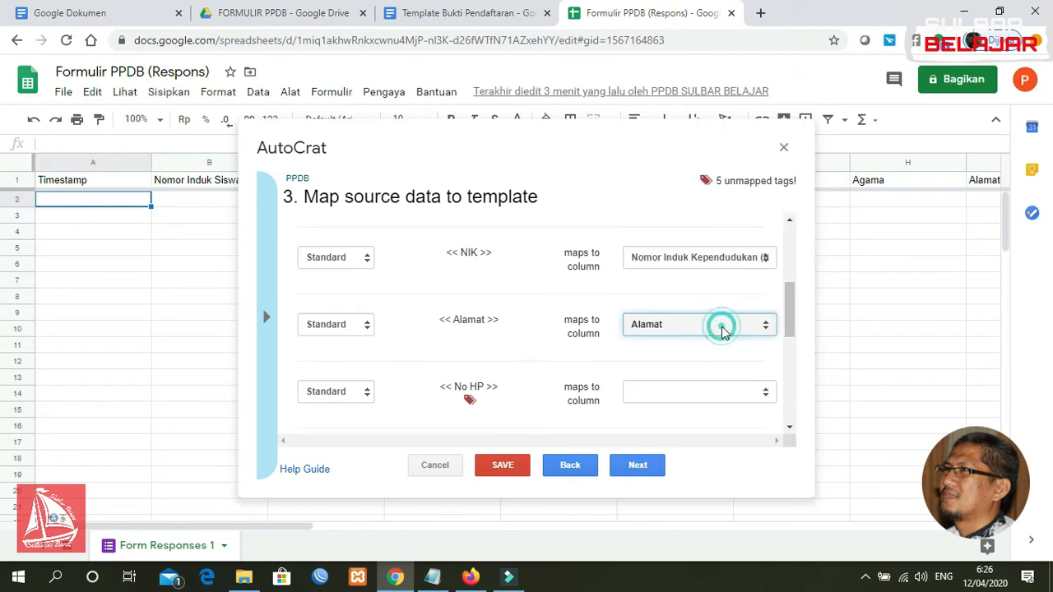
{"action": "left_click_drag", "start_coordinate": [790, 322], "coordinate": [792, 345]}
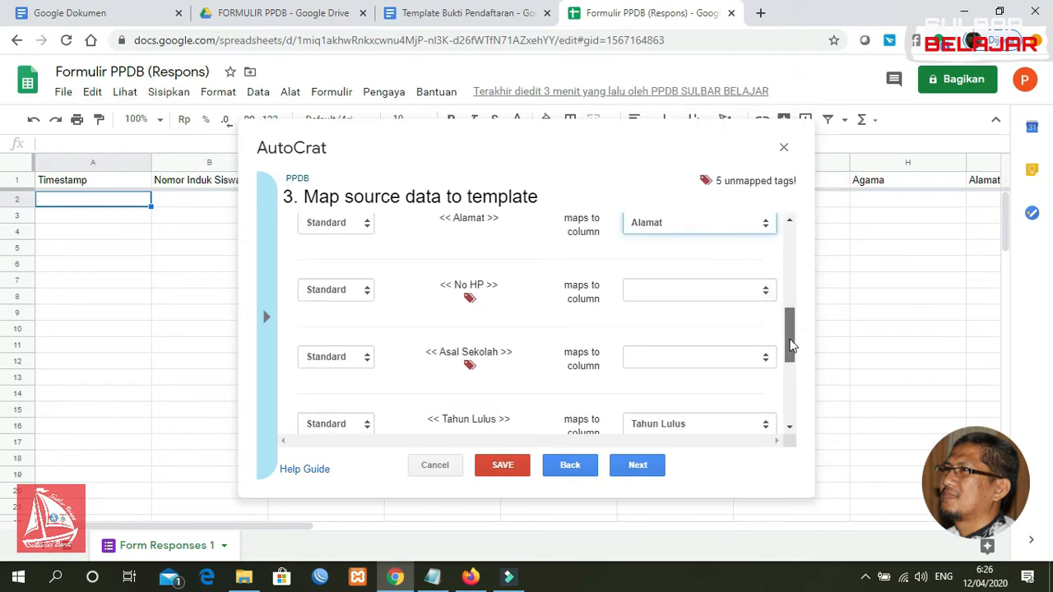
{"action": "left_click", "coordinate": [688, 296]}
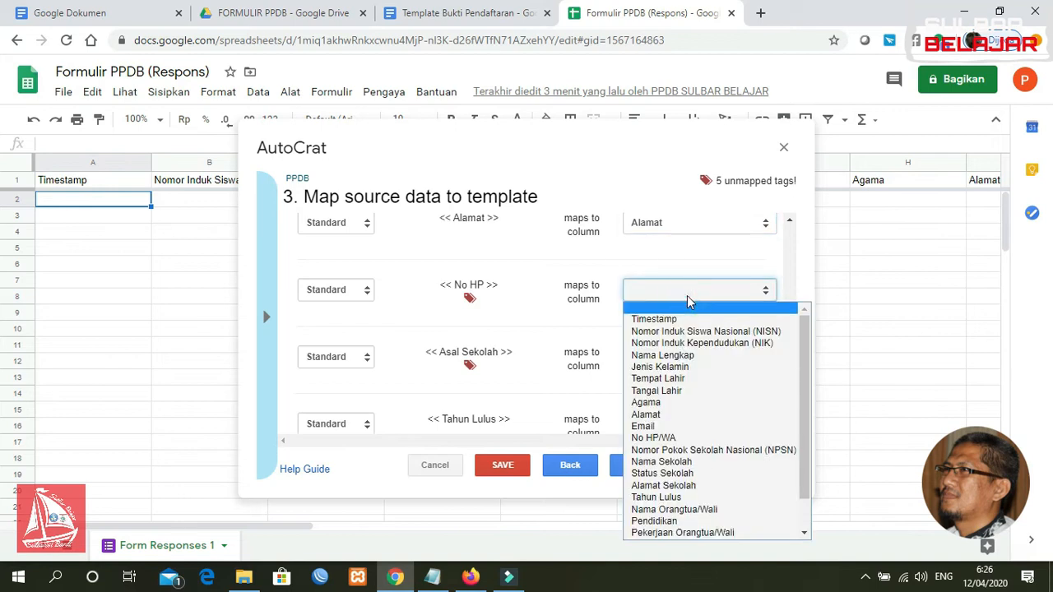
Map No HP to No HP/WA, Asal Sekolah to Nama Sekolah, and Nama Ortu to Nama Orangtua/Wali
{"action": "left_click", "coordinate": [671, 437]}
{"action": "scroll", "coordinate": [790, 337], "scroll_direction": "down", "scroll_amount": 1}
{"action": "left_click", "coordinate": [704, 288]}
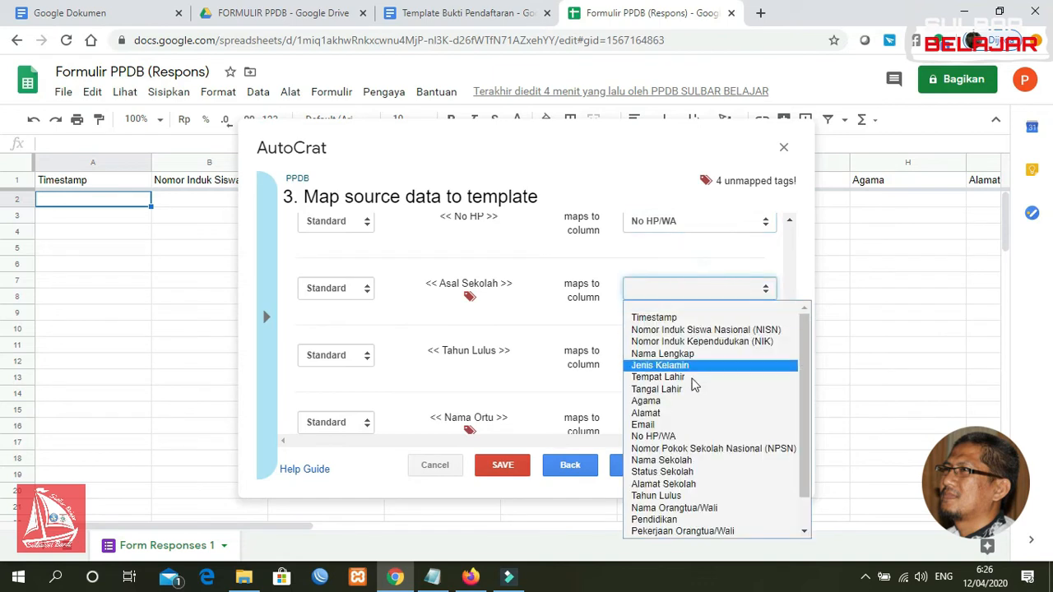
{"action": "left_click", "coordinate": [691, 462]}
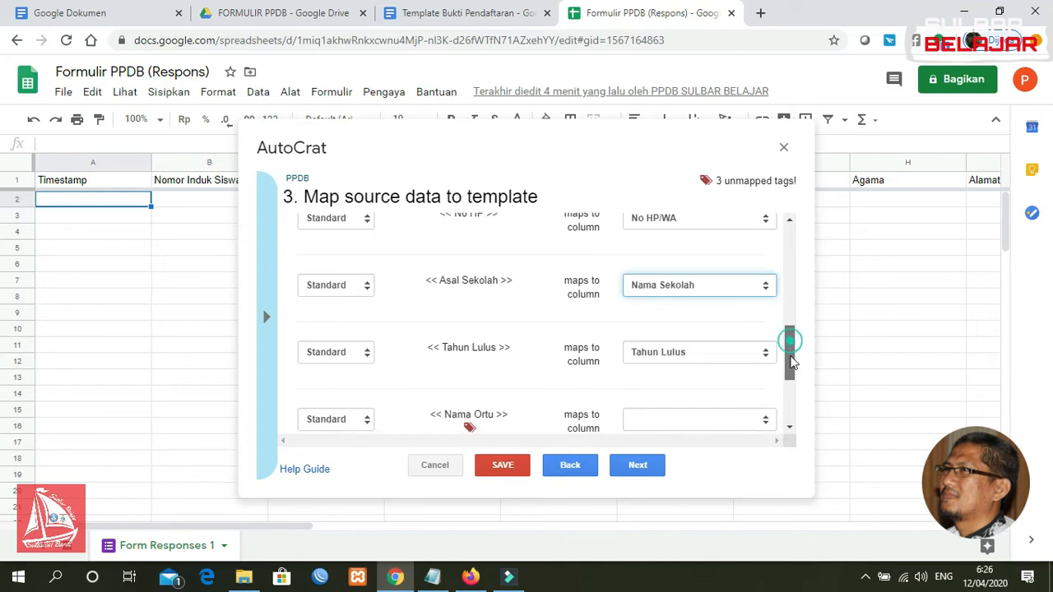
{"action": "left_click_drag", "start_coordinate": [790, 336], "coordinate": [790, 376]}
{"action": "left_click", "coordinate": [695, 304]}
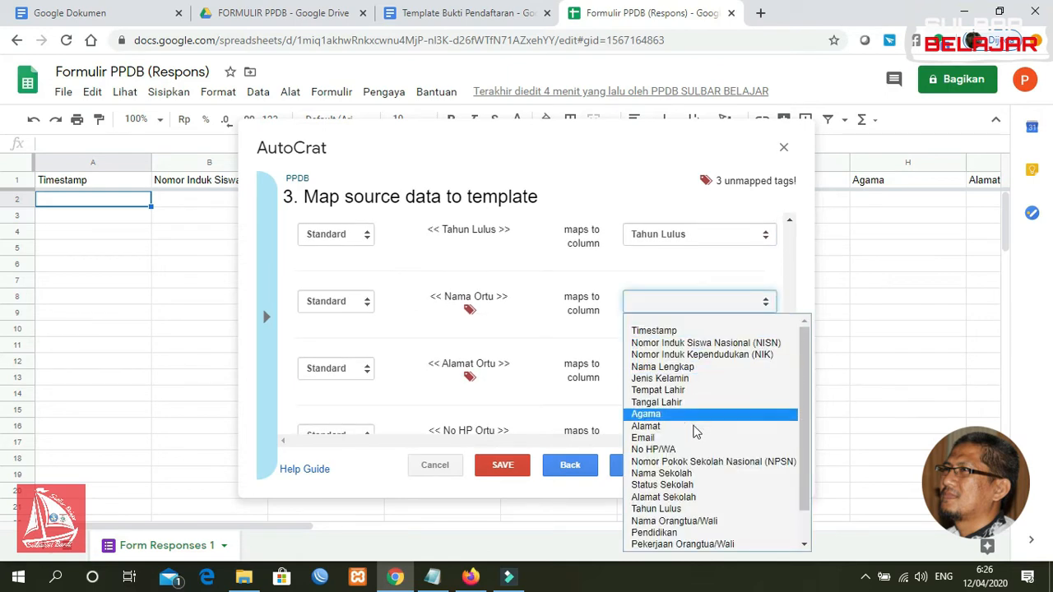
{"action": "left_click", "coordinate": [698, 521]}
Map Alamat Ortu to Pekerjaan Orangtua/Wali and No HP Ortu to No HP/WA Orangtua
{"action": "left_click", "coordinate": [696, 371]}
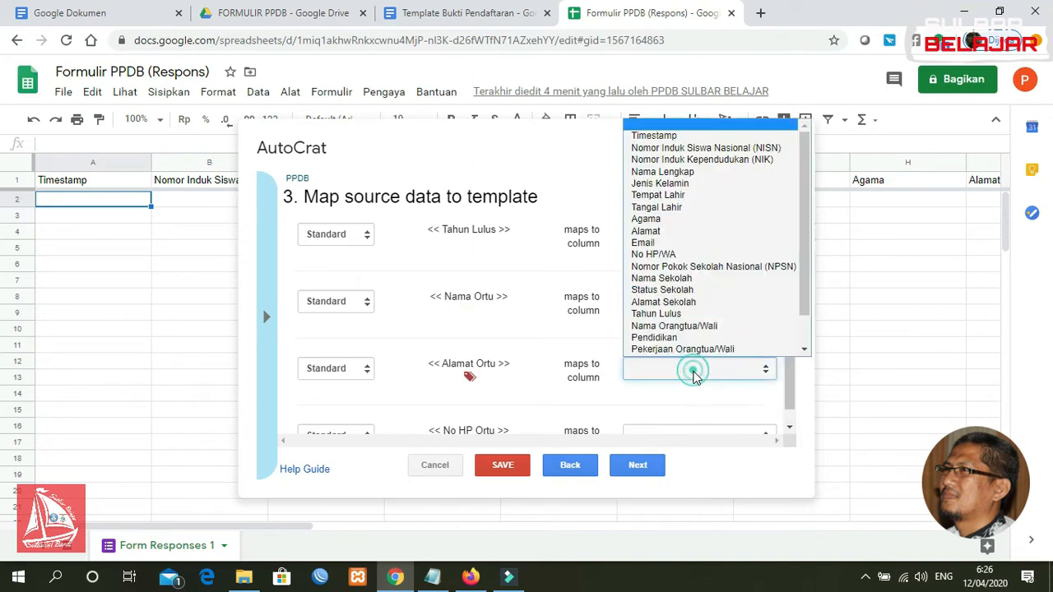
{"action": "left_click", "coordinate": [697, 327]}
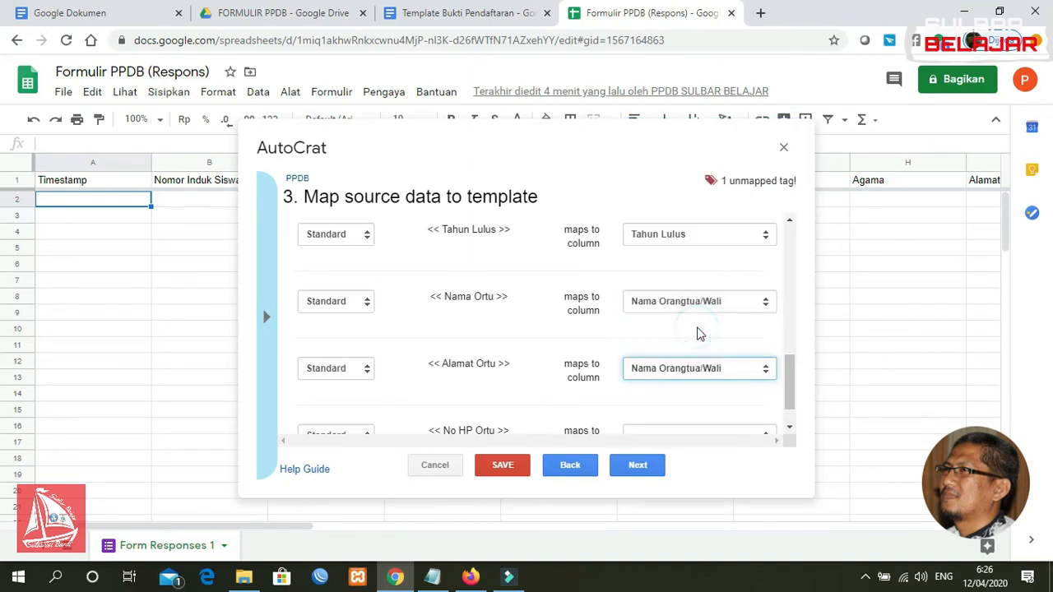
{"action": "left_click", "coordinate": [698, 369]}
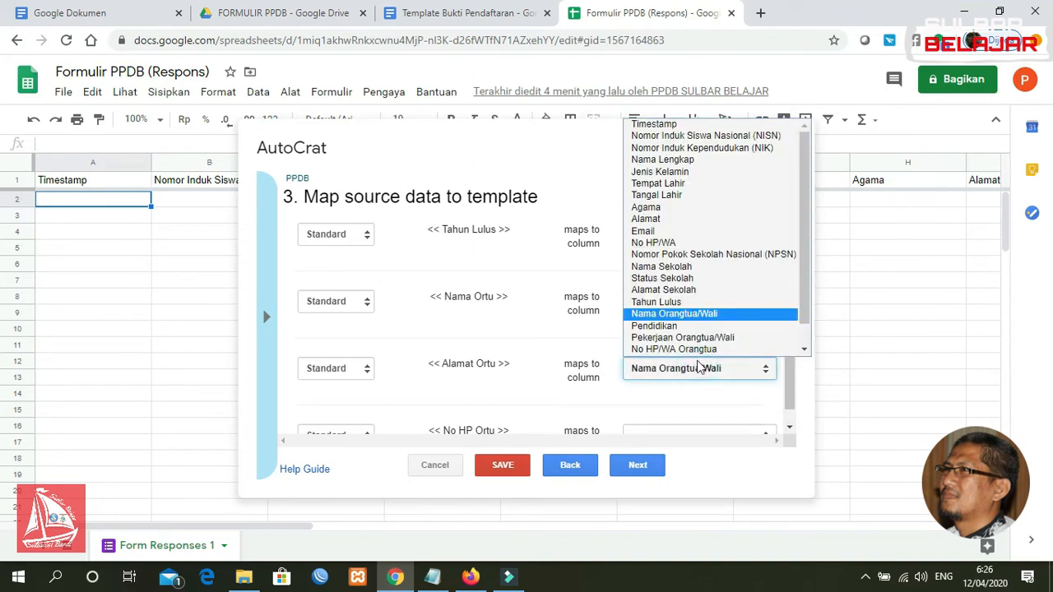
{"action": "scroll", "coordinate": [699, 353], "scroll_direction": "down", "scroll_amount": 1}
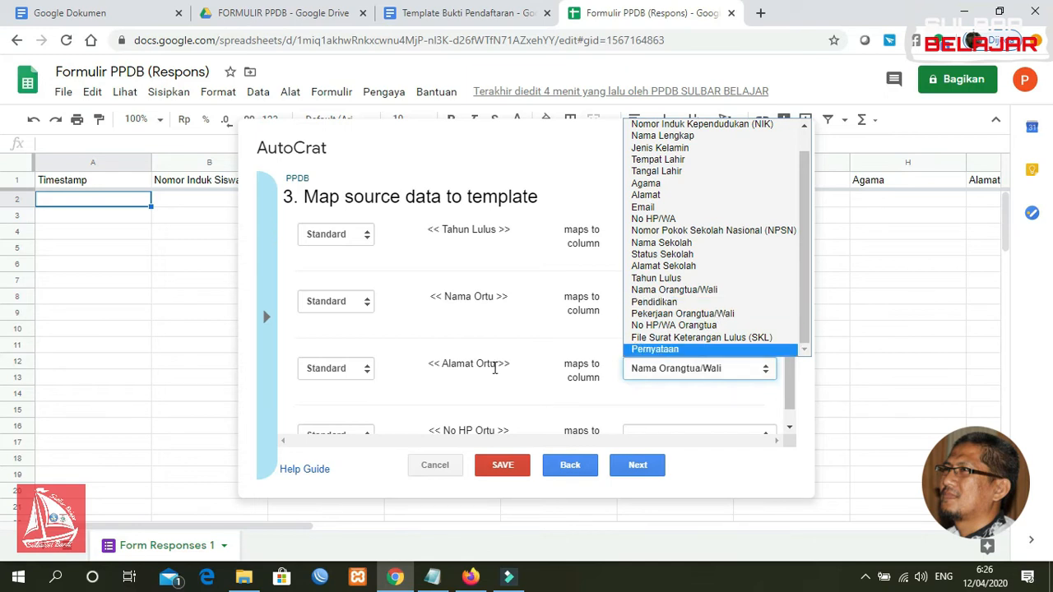
{"action": "left_click", "coordinate": [693, 314]}
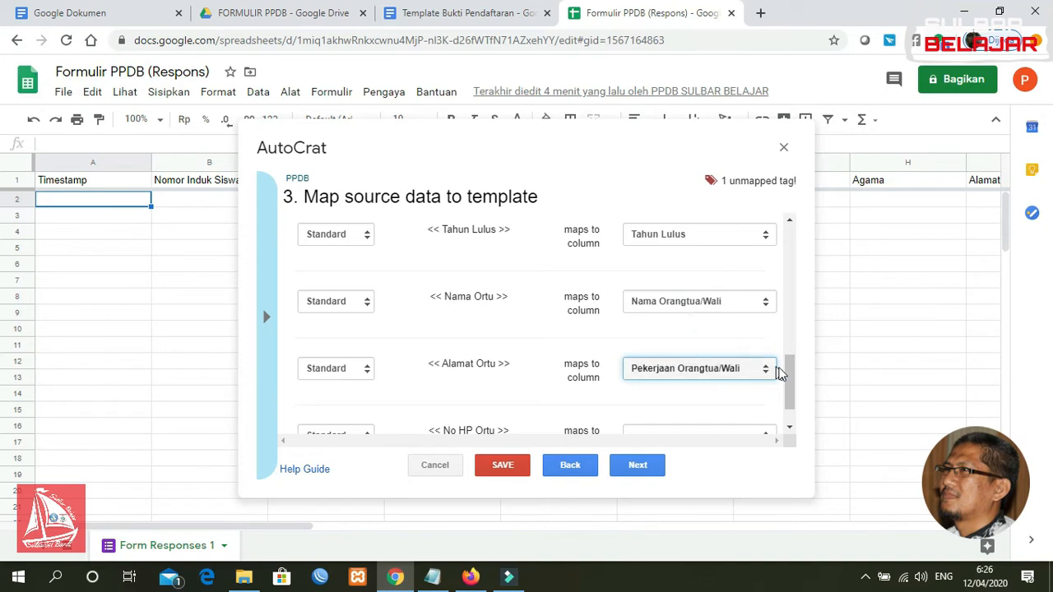
{"action": "scroll", "coordinate": [789, 373], "scroll_direction": "down", "scroll_amount": 1}
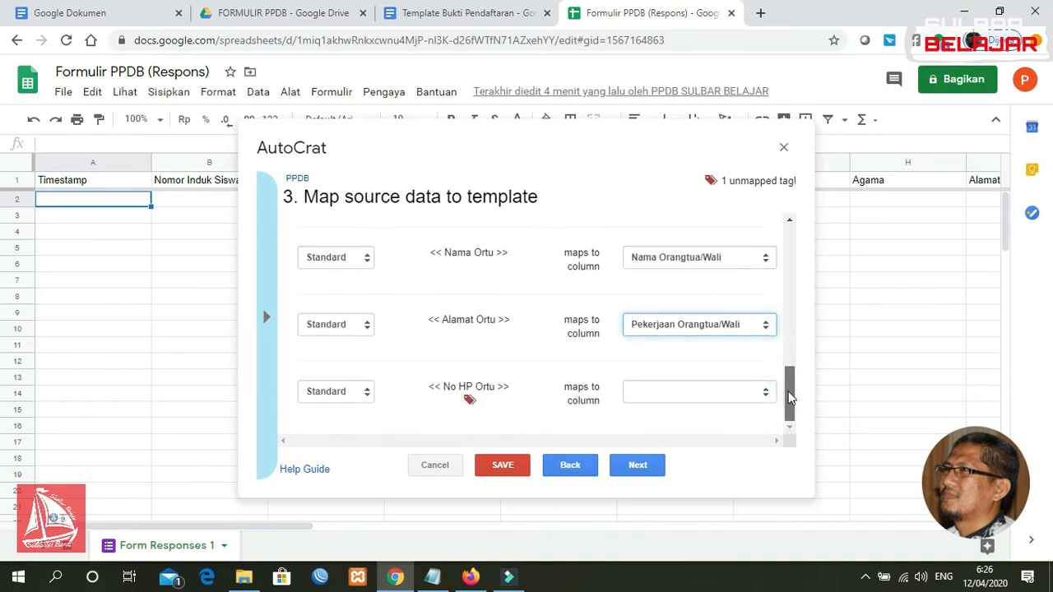
{"action": "left_click", "coordinate": [653, 397]}
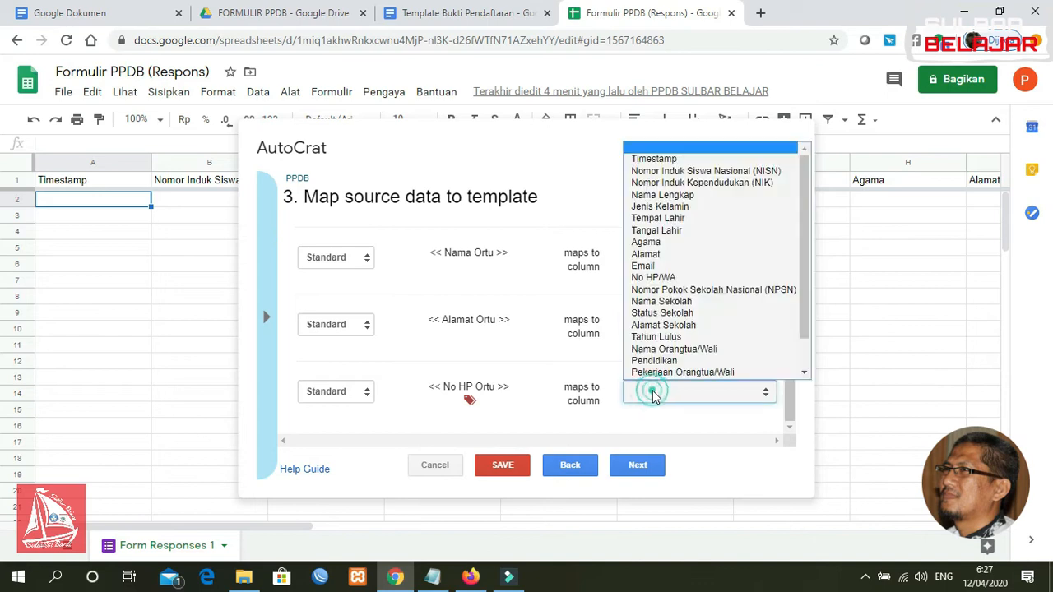
{"action": "scroll", "coordinate": [797, 304], "scroll_direction": "down", "scroll_amount": 1}
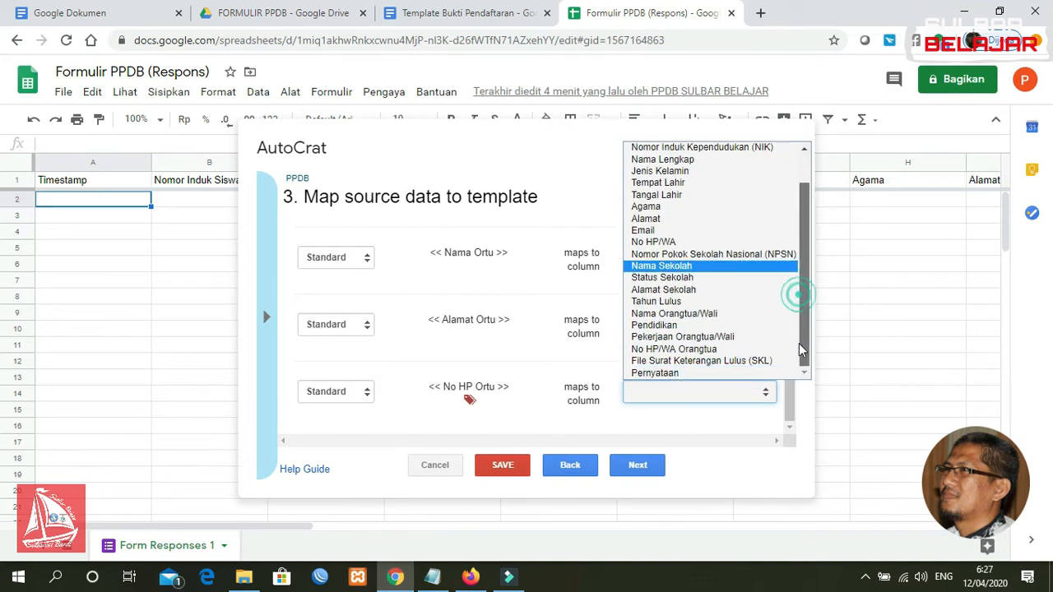
{"action": "left_click", "coordinate": [735, 352]}
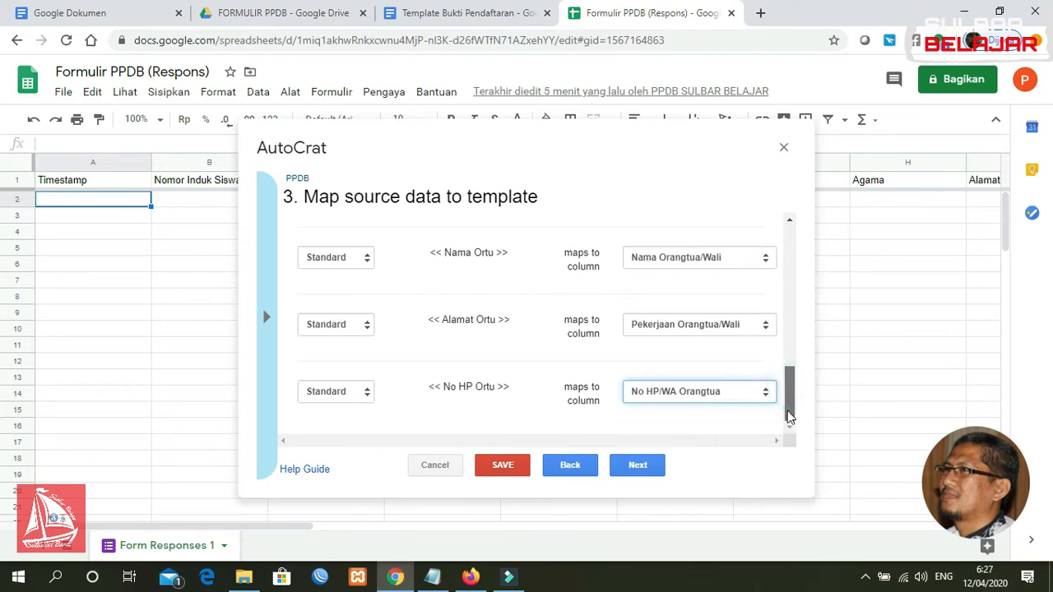
Step forward to file settings and back, then bring up the Template Bukti Pendaftaran document
{"action": "left_click", "coordinate": [637, 467]}
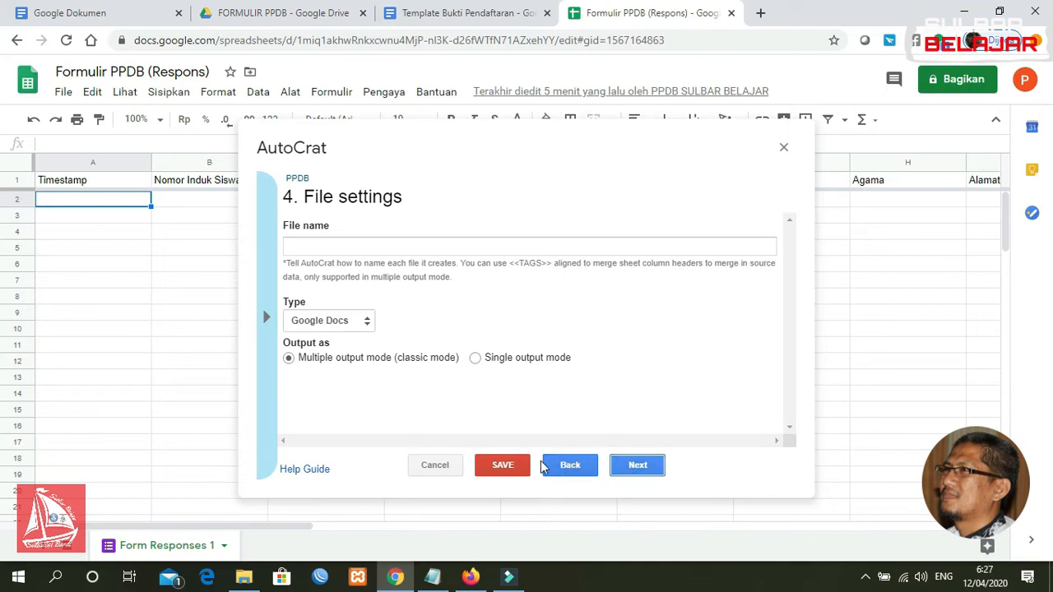
{"action": "left_click", "coordinate": [564, 465]}
{"action": "left_click_drag", "start_coordinate": [794, 249], "coordinate": [791, 363]}
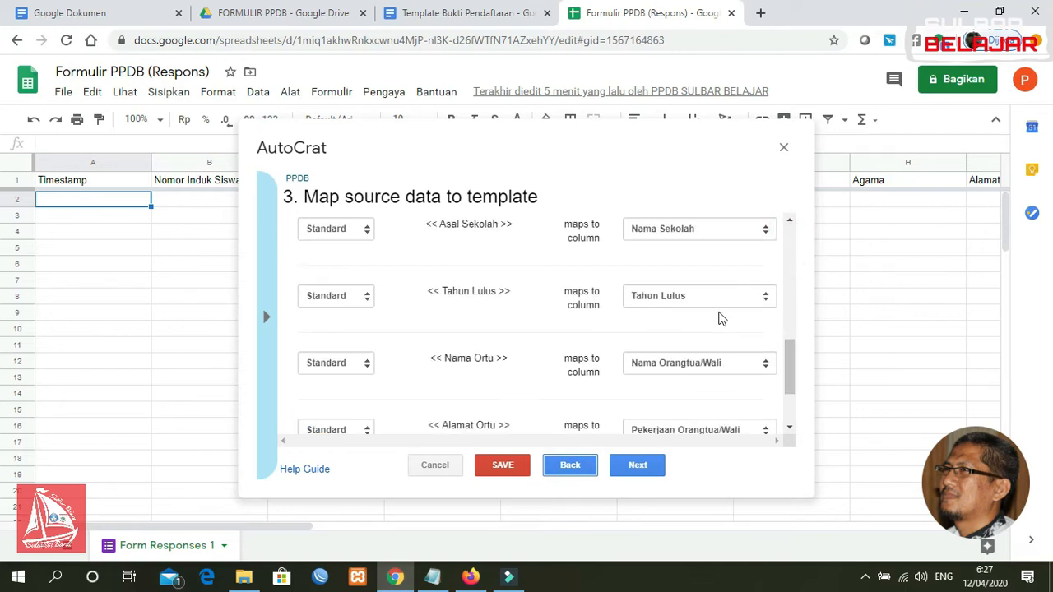
{"action": "left_click", "coordinate": [430, 17]}
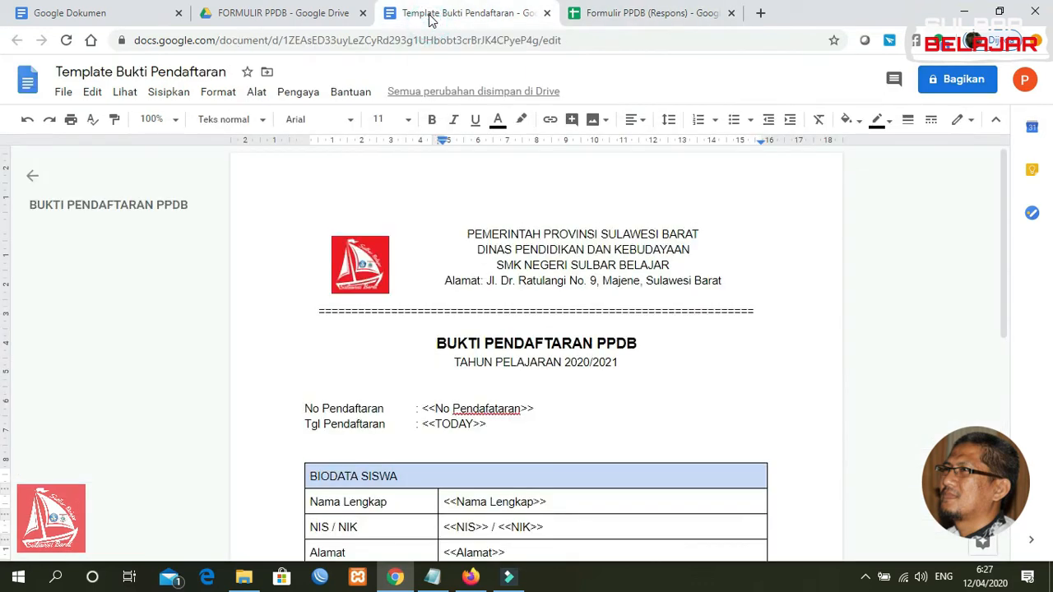
Relabel the template's parent Alamat row as Pekerjaan, with its tag changed to <<Pekerjaan>>
{"action": "left_click_drag", "start_coordinate": [1009, 206], "coordinate": [1004, 324]}
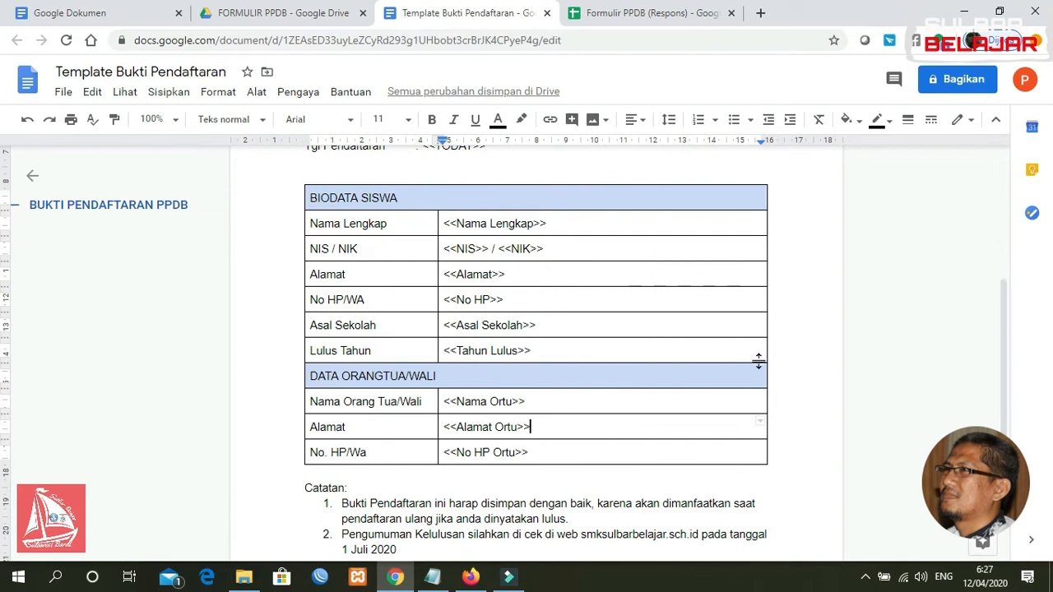
{"action": "left_click_drag", "start_coordinate": [349, 428], "coordinate": [310, 428]}
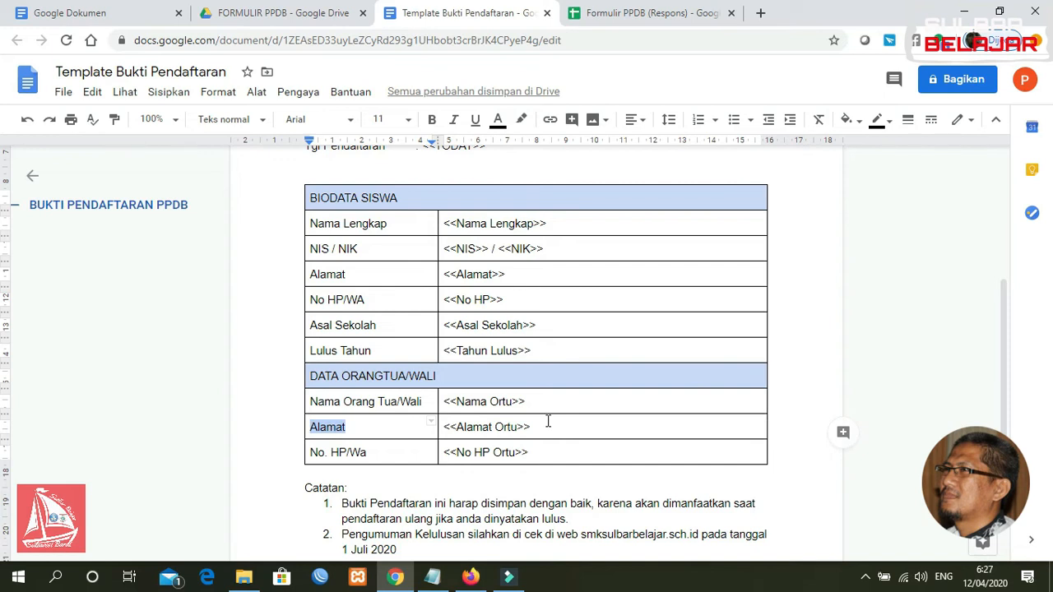
{"action": "type", "text": "pEK"}
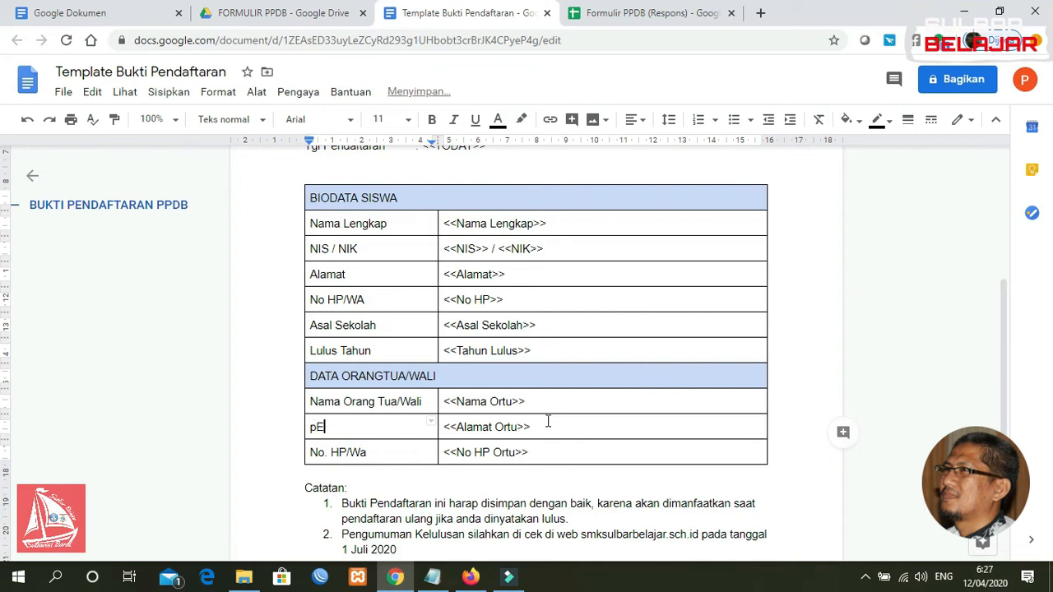
{"action": "key", "text": "BackSpace"}
{"action": "type", "text": "Pekerjaan"}
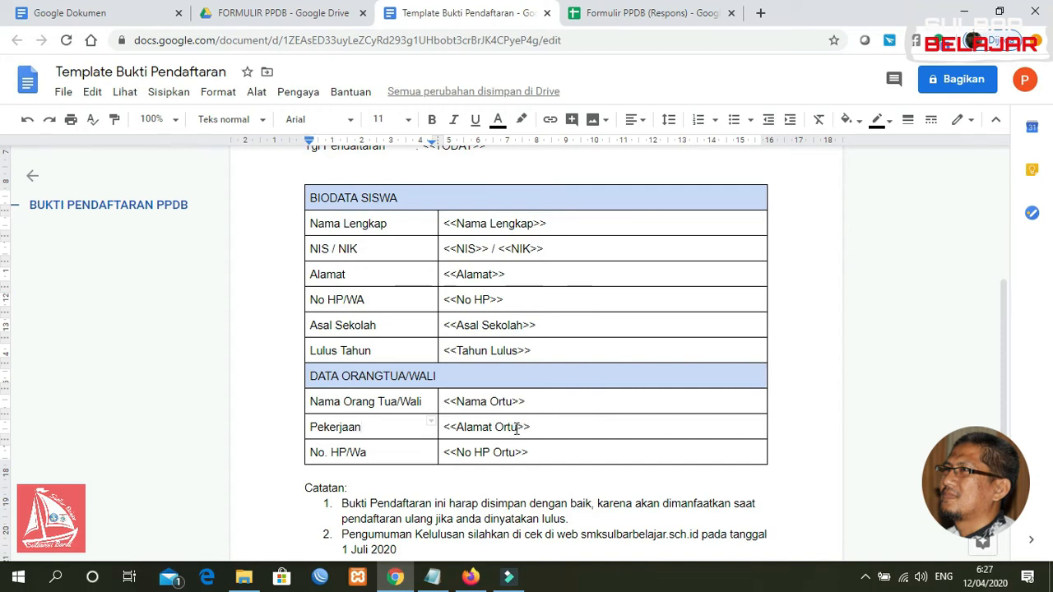
{"action": "left_click_drag", "start_coordinate": [515, 427], "coordinate": [458, 427]}
{"action": "type", "text": "Peke"}
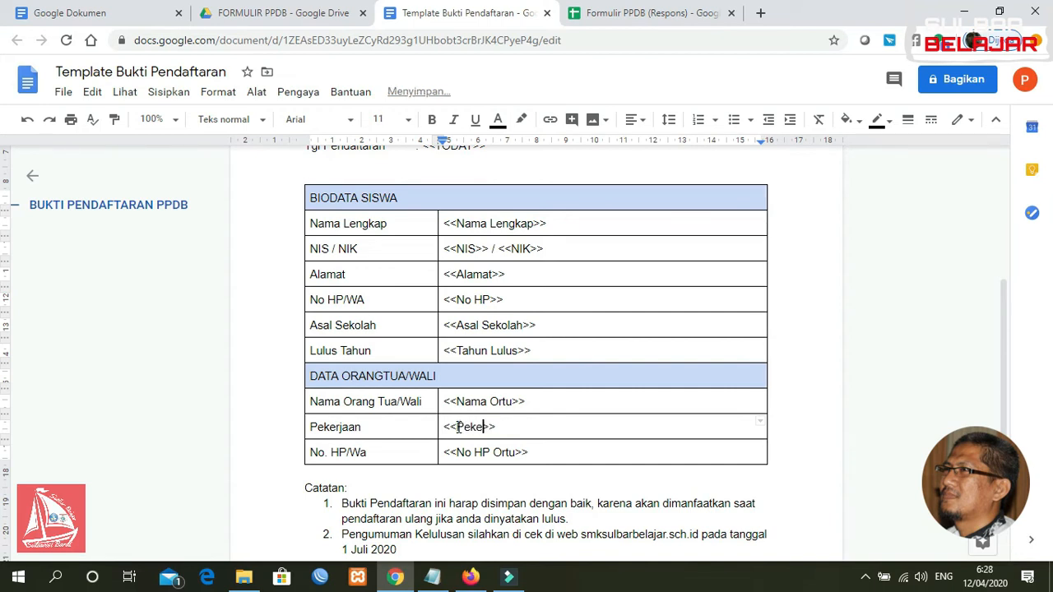
{"action": "type", "text": "rjaan"}
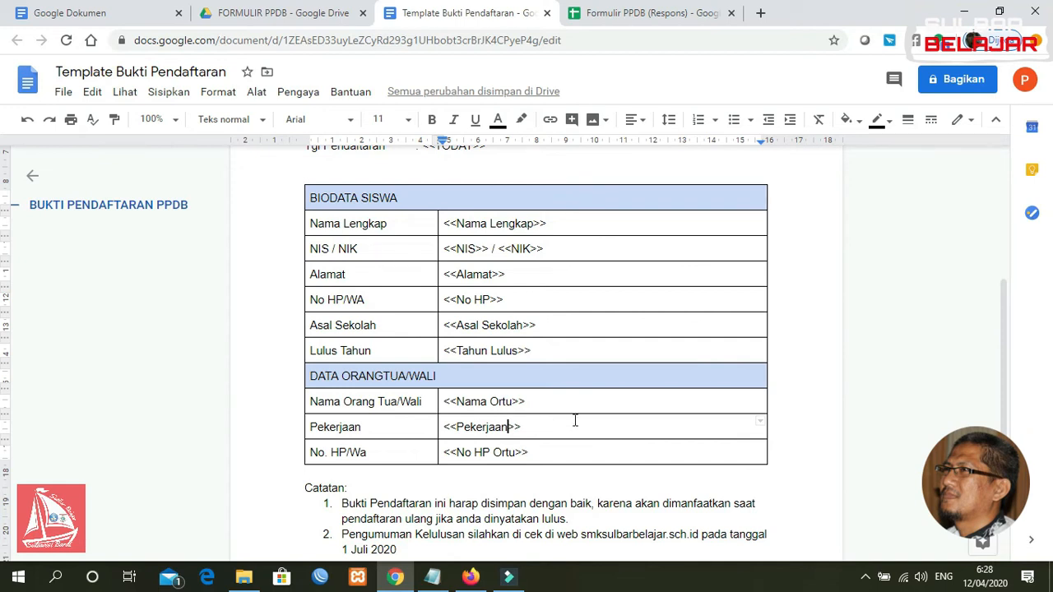
{"action": "left_click", "coordinate": [652, 10]}
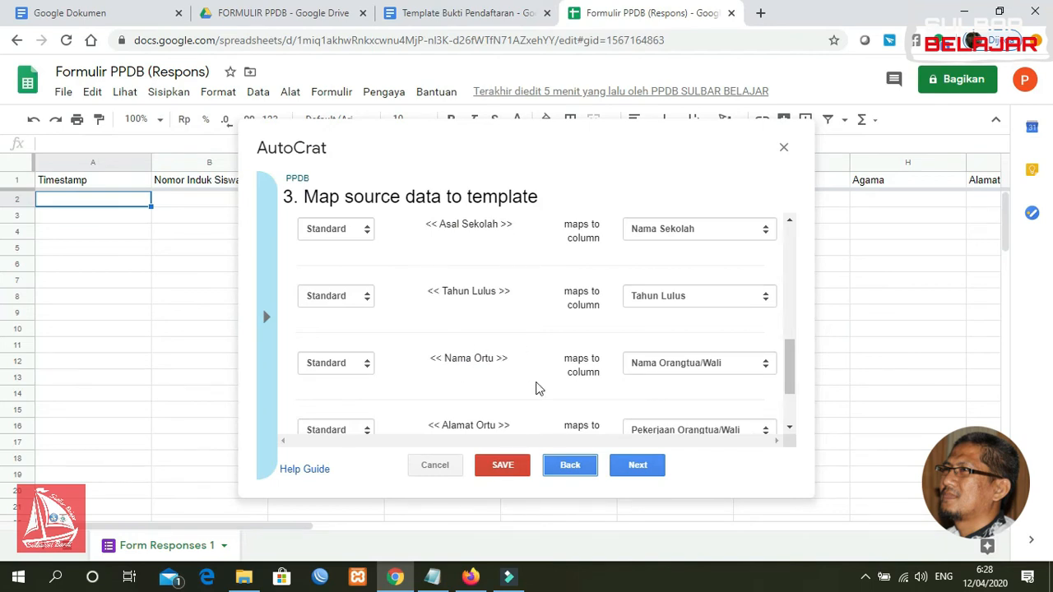
Scroll through the mapping list and cancel the unfinished AutoCrat merge job
{"action": "left_click_drag", "start_coordinate": [794, 356], "coordinate": [794, 389]}
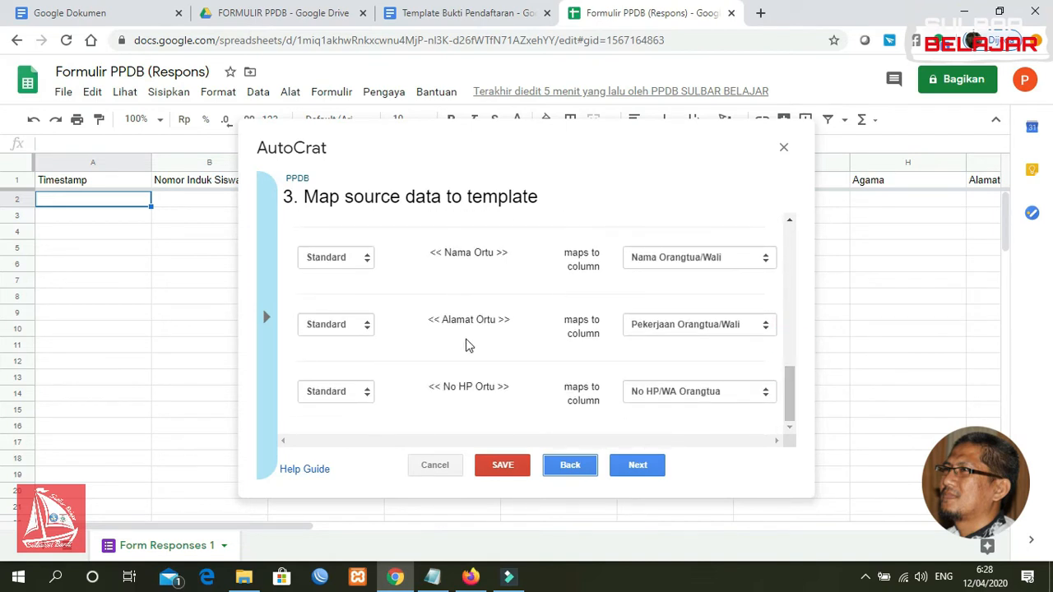
{"action": "left_click_drag", "start_coordinate": [787, 389], "coordinate": [789, 381]}
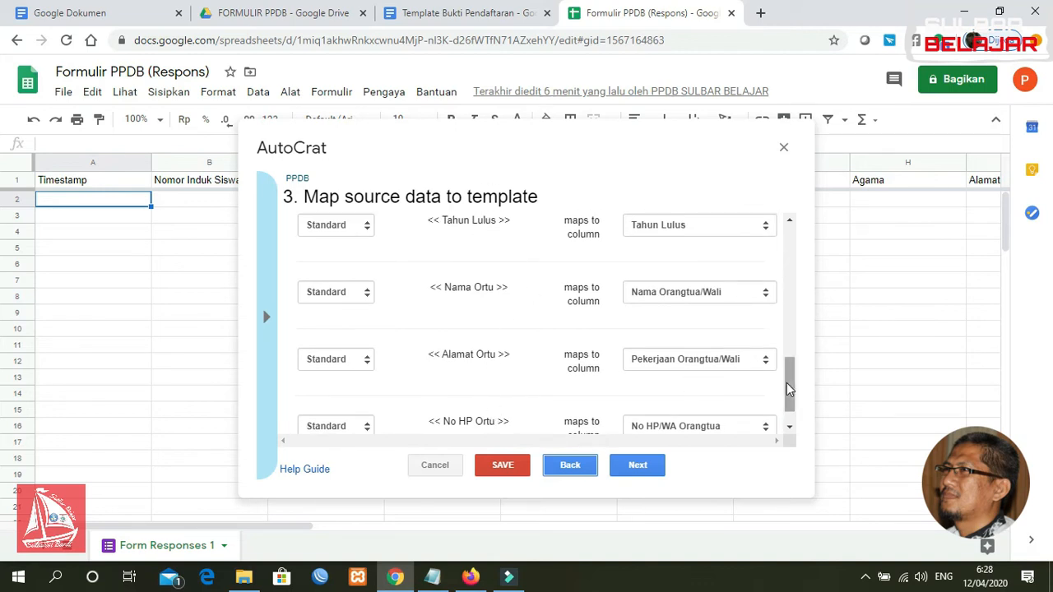
{"action": "scroll", "coordinate": [795, 388], "scroll_direction": "down", "scroll_amount": 2}
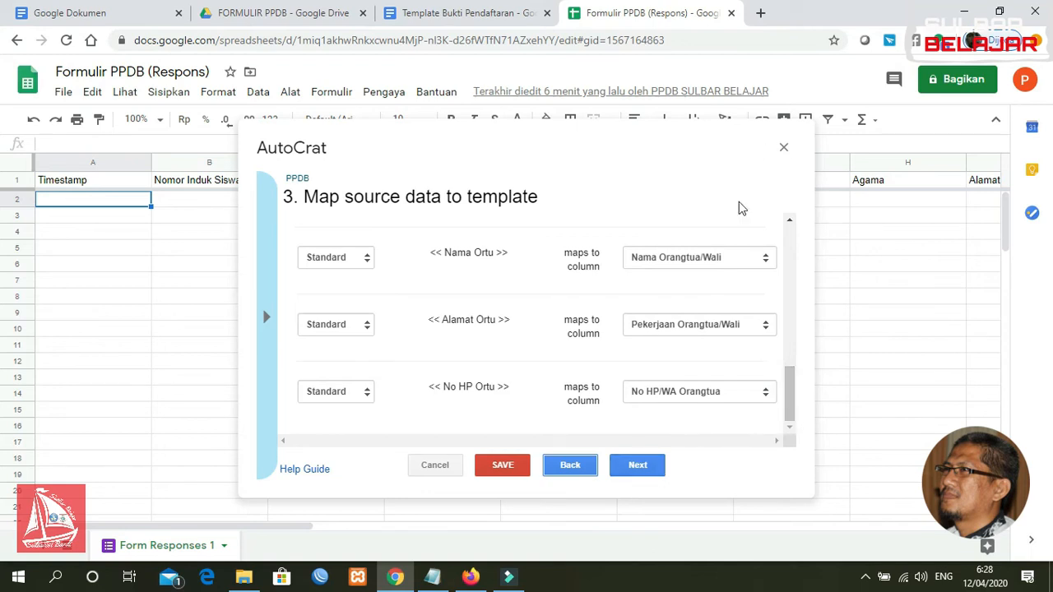
{"action": "left_click", "coordinate": [432, 467]}
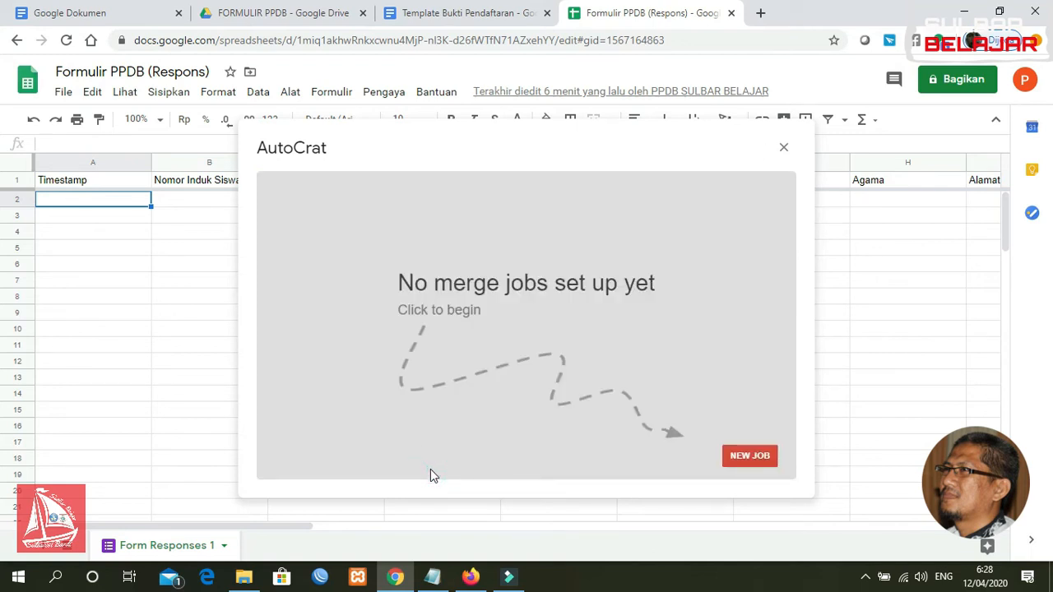
{"action": "left_click", "coordinate": [745, 458]}
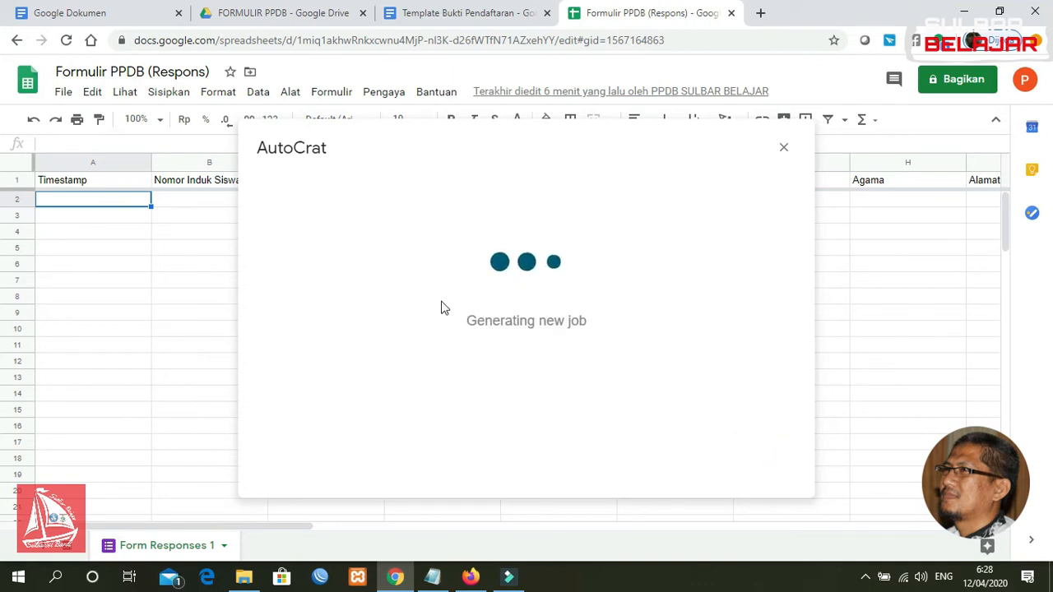
Name the new job PPDB and choose Template Bukti Pendaftaran from Drive as its template
{"action": "left_click", "coordinate": [394, 260]}
{"action": "type", "text": "ppdb"}
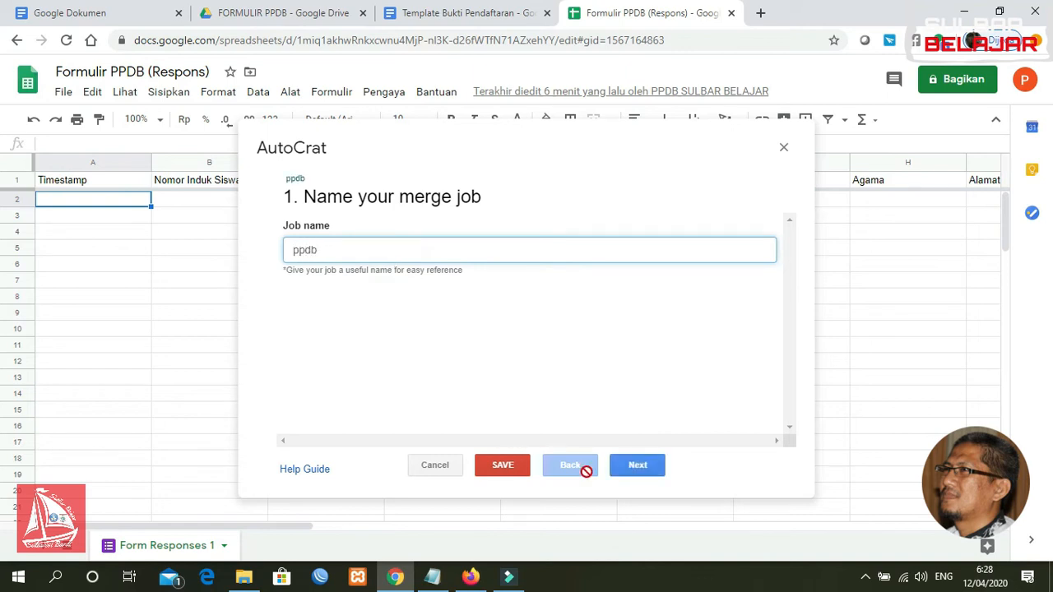
{"action": "key", "text": "BackSpace"}
{"action": "type", "text": "PPDB"}
{"action": "left_click", "coordinate": [637, 466]}
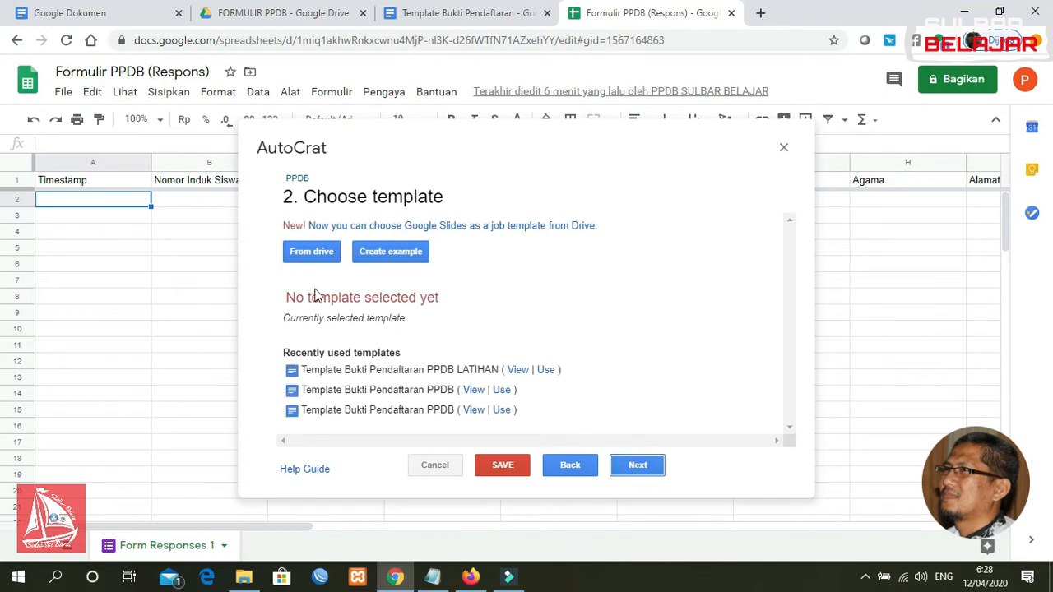
{"action": "left_click", "coordinate": [307, 257]}
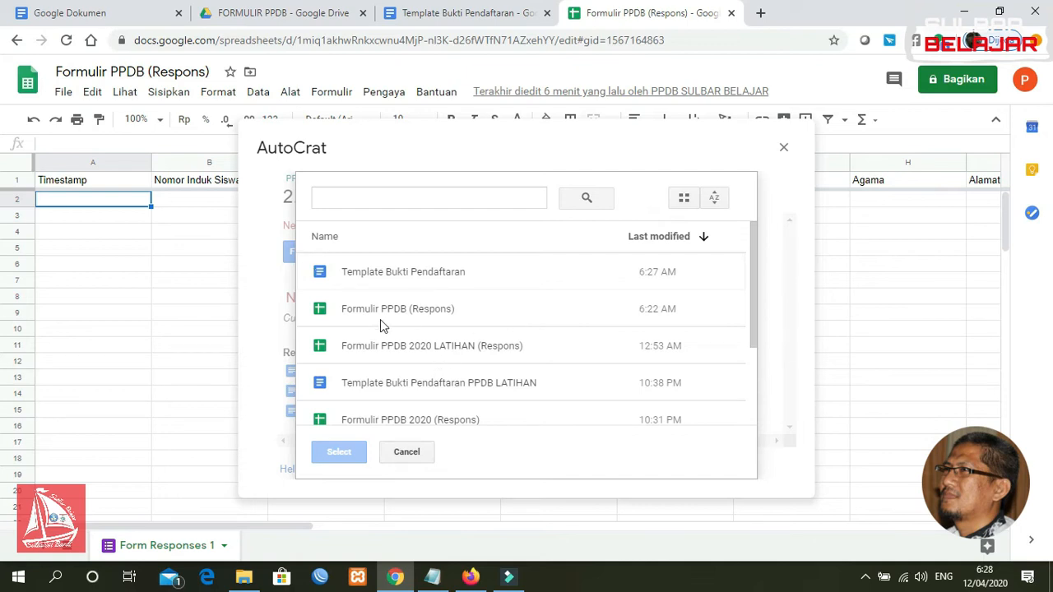
{"action": "left_click", "coordinate": [384, 277]}
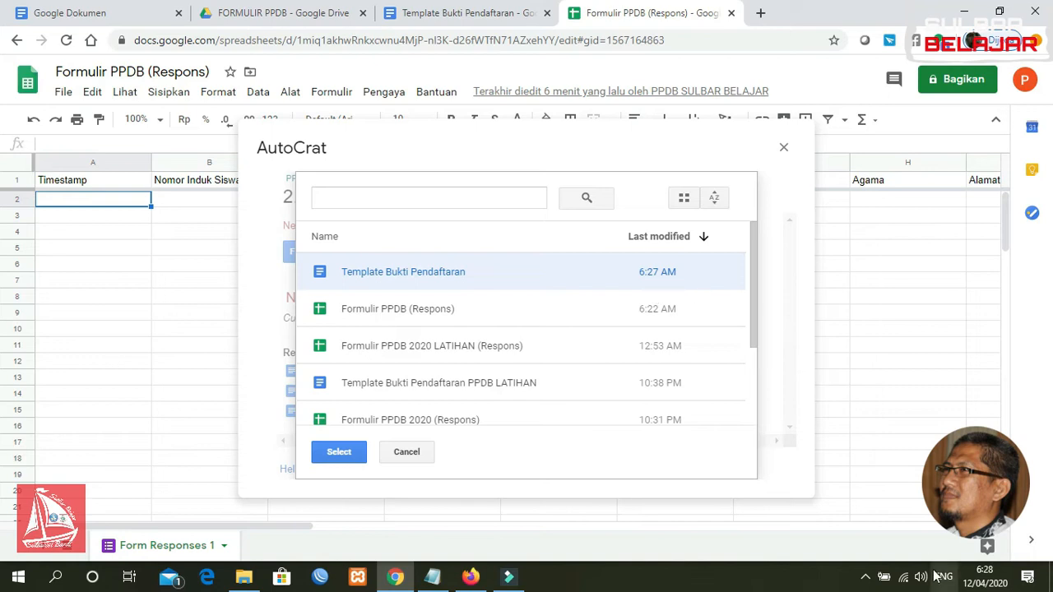
{"action": "left_click", "coordinate": [332, 455]}
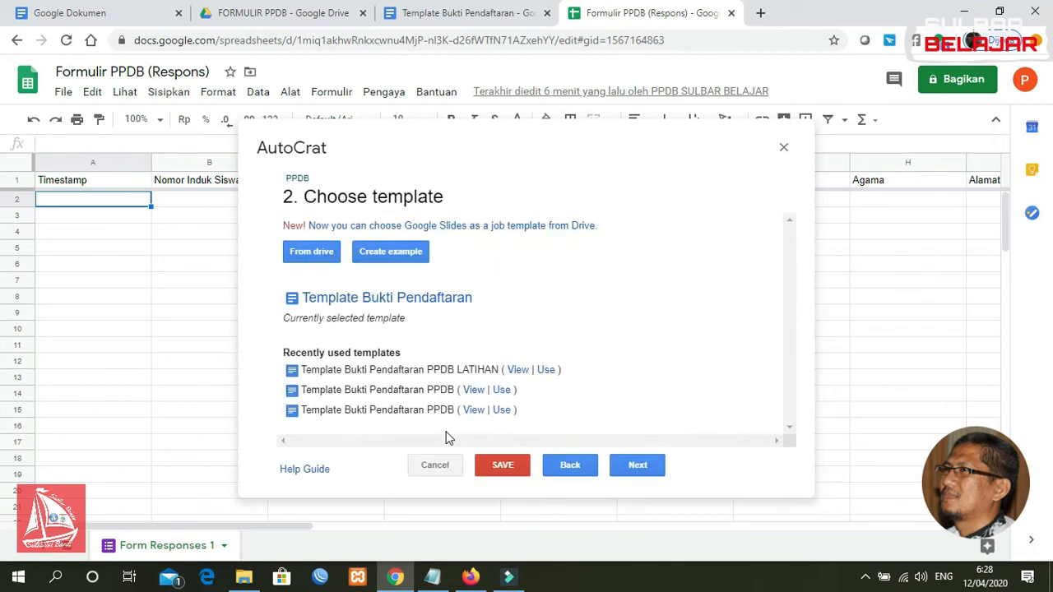
{"action": "left_click", "coordinate": [636, 466]}
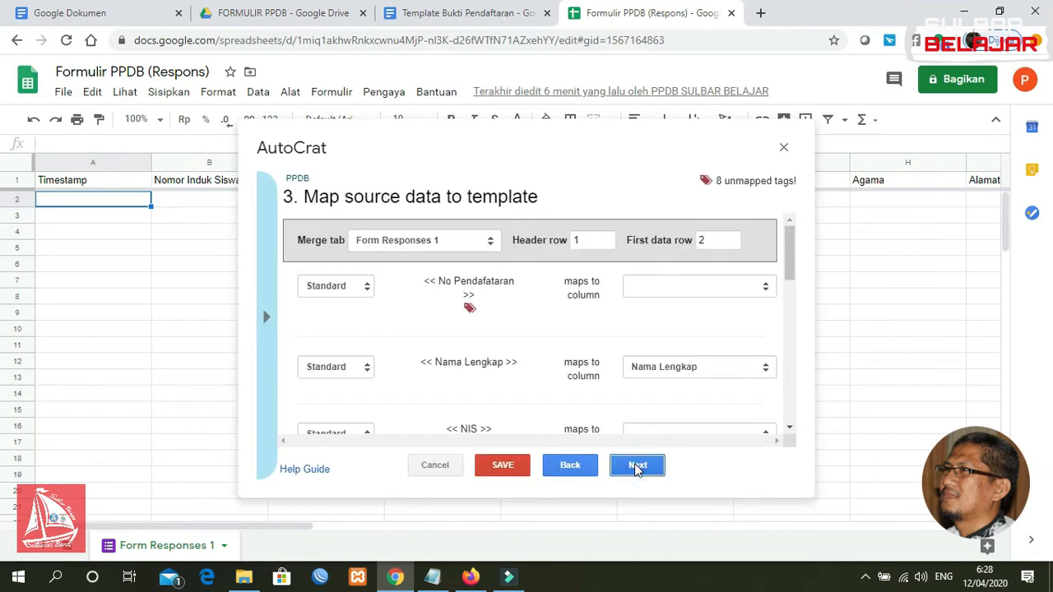
Map No Pendafataran and NIS to NISN, NIK to NIK, No HP to No HP/WA, and Asal Sekolah to Nama Sekolah
{"action": "left_click", "coordinate": [717, 285]}
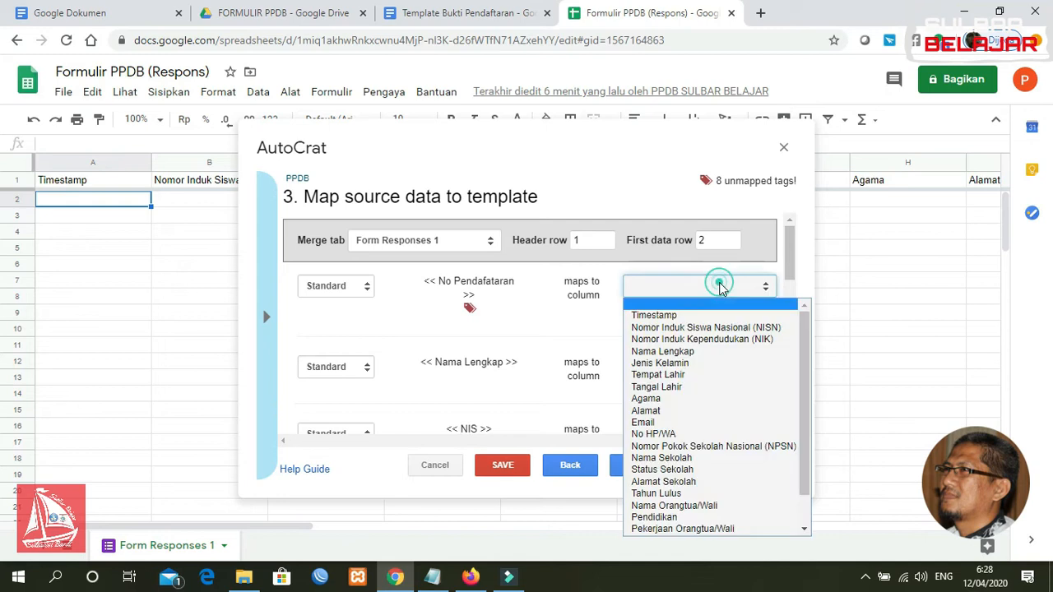
{"action": "left_click", "coordinate": [722, 328]}
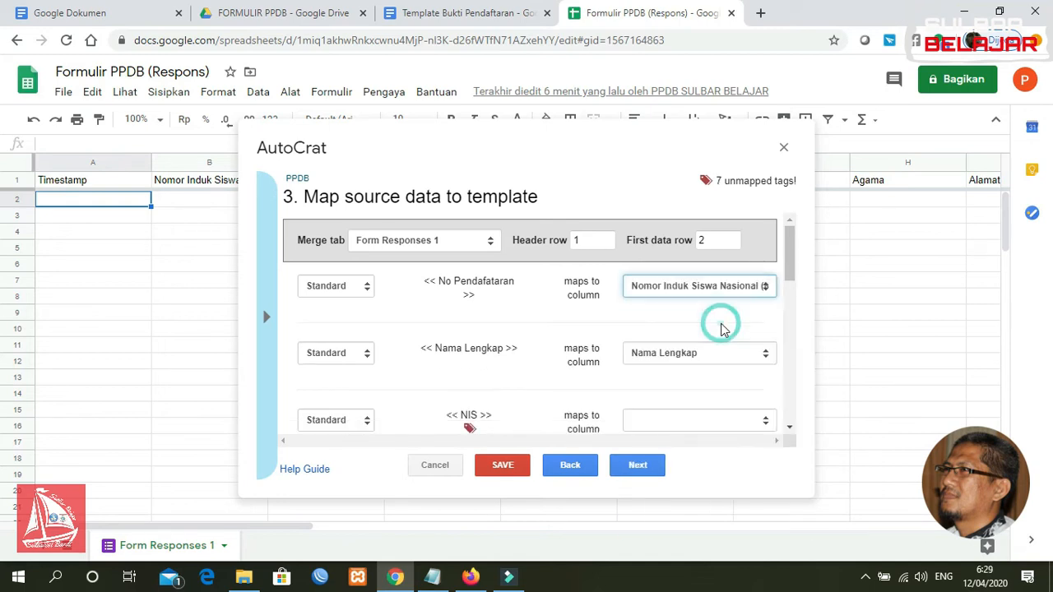
{"action": "left_click", "coordinate": [706, 426]}
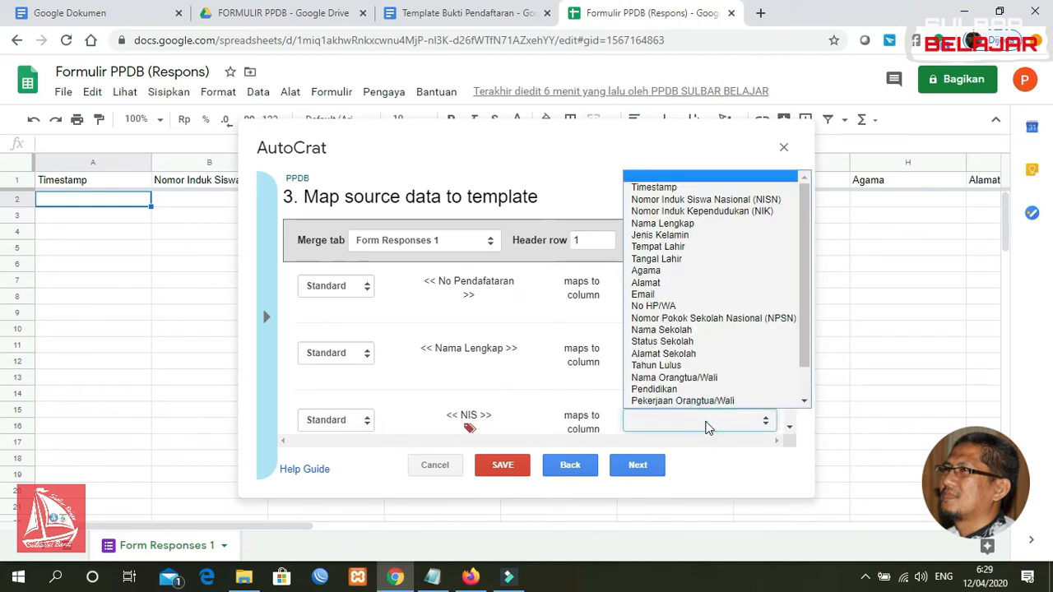
{"action": "left_click", "coordinate": [723, 205]}
{"action": "left_click_drag", "start_coordinate": [788, 271], "coordinate": [793, 320]}
{"action": "left_click", "coordinate": [717, 286]}
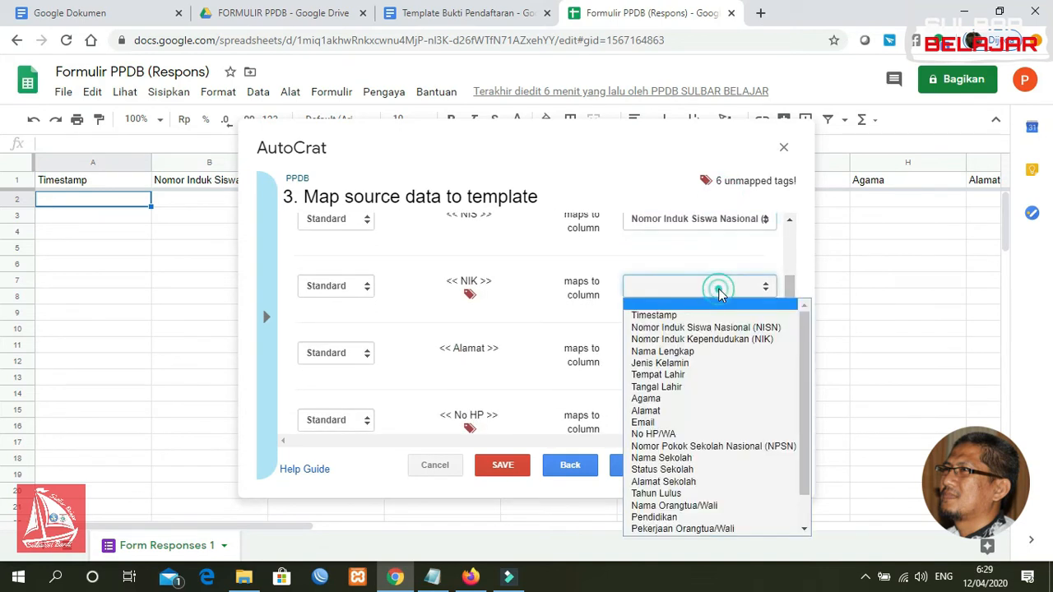
{"action": "left_click", "coordinate": [720, 341]}
{"action": "left_click_drag", "start_coordinate": [788, 284], "coordinate": [793, 347]}
{"action": "left_click", "coordinate": [677, 302]}
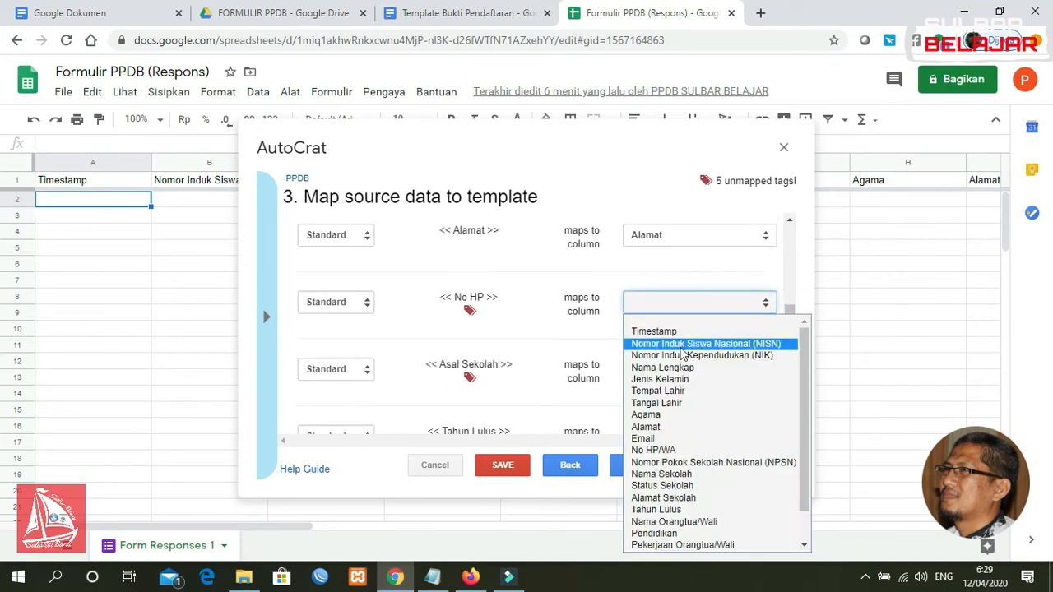
{"action": "left_click", "coordinate": [681, 450]}
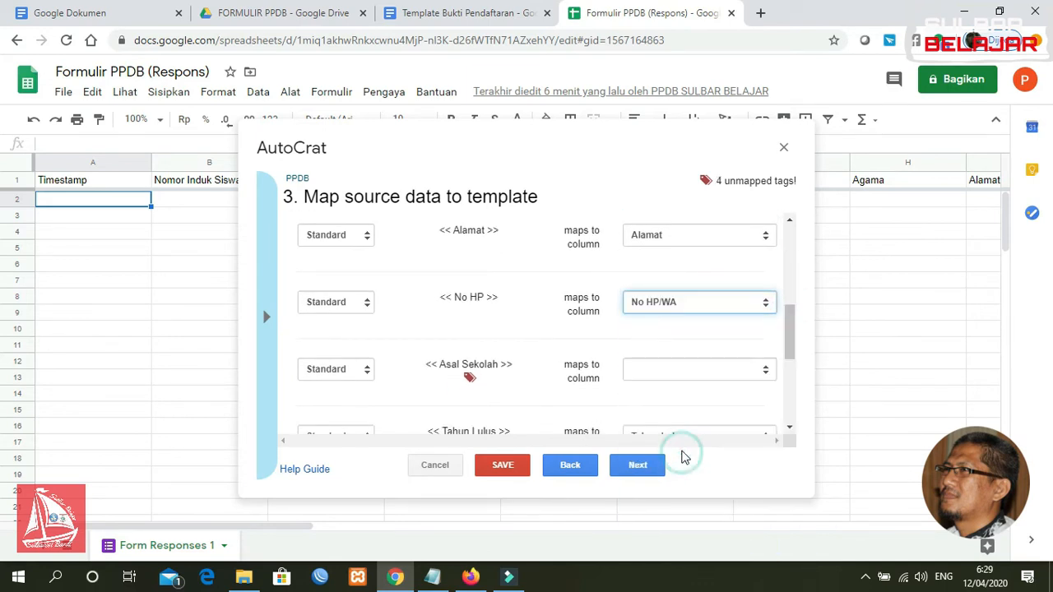
{"action": "left_click", "coordinate": [657, 370]}
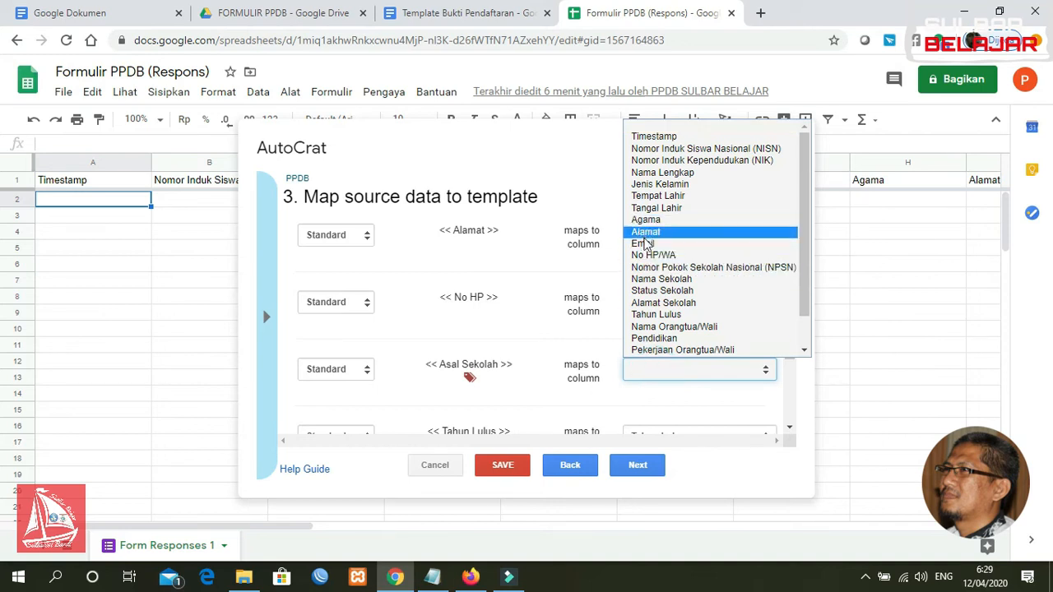
{"action": "left_click", "coordinate": [659, 280]}
{"action": "left_click_drag", "start_coordinate": [792, 321], "coordinate": [795, 366]}
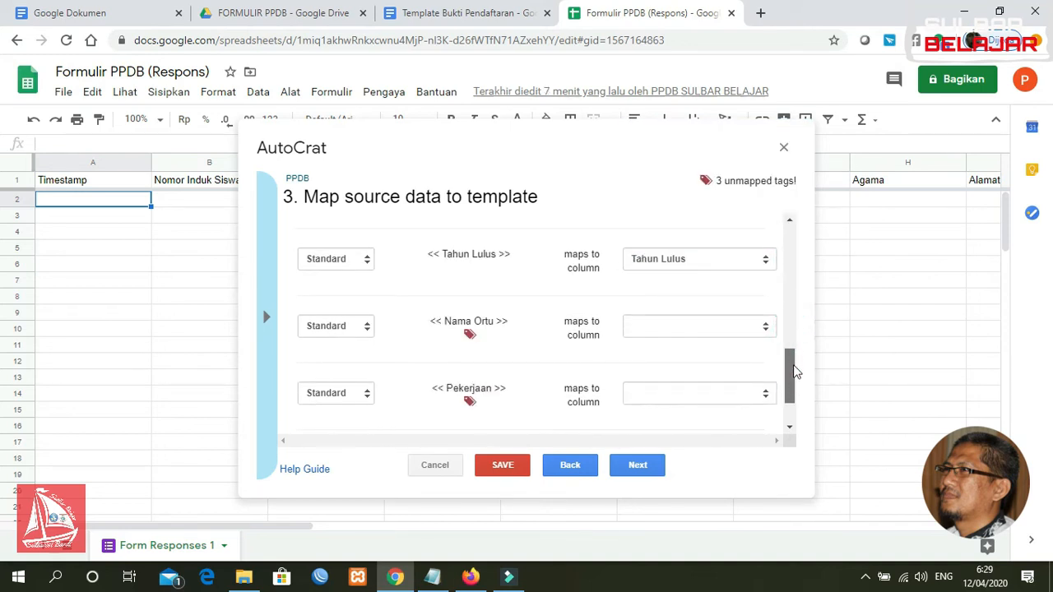
Map Nama Ortu to Nama Orangtua/Wali, Pekerjaan to Pekerjaan Orangtua/Wali, and No HP Ortu to No HP/WA Orangtua
{"action": "left_click", "coordinate": [679, 330]}
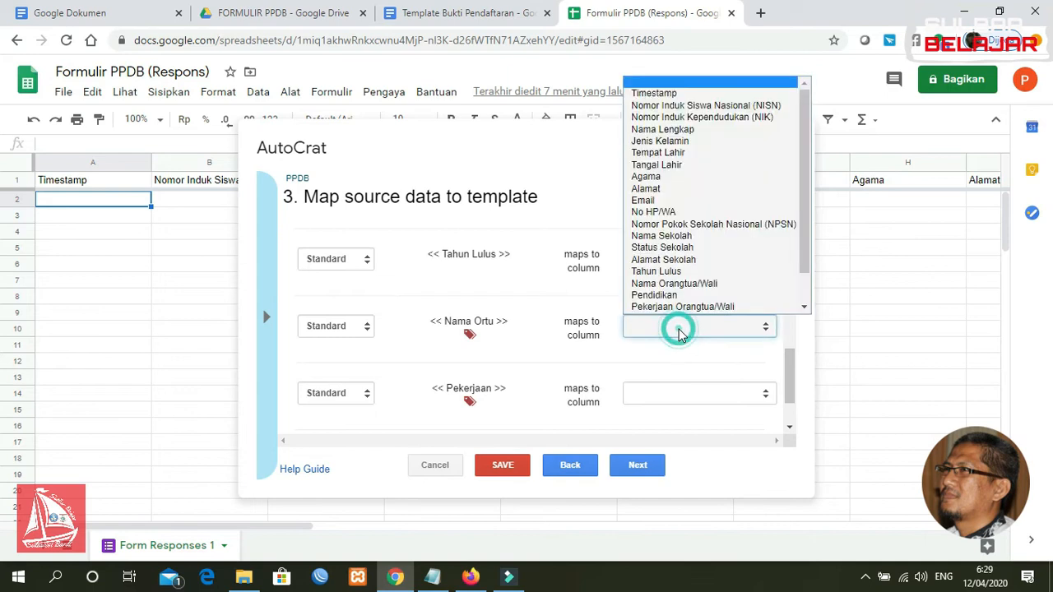
{"action": "left_click", "coordinate": [674, 283]}
{"action": "left_click", "coordinate": [697, 394]}
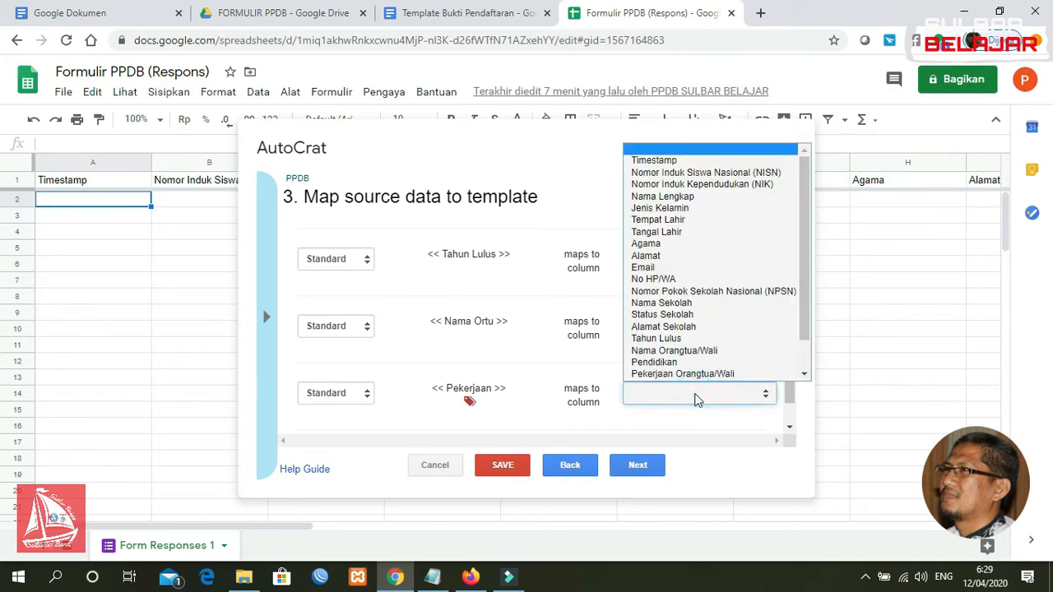
{"action": "scroll", "coordinate": [697, 380], "scroll_direction": "down", "scroll_amount": 1}
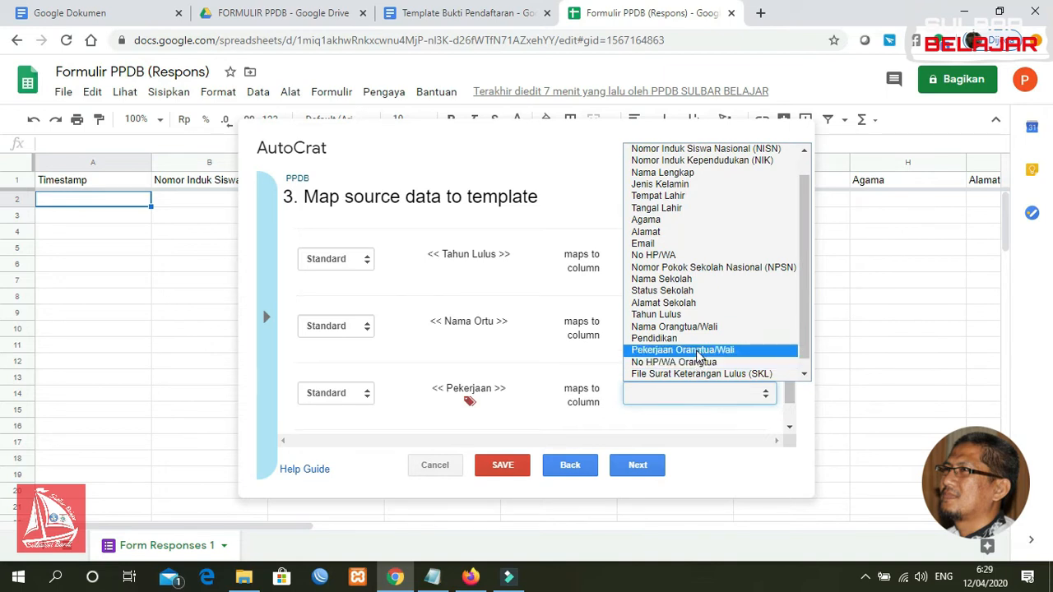
{"action": "left_click", "coordinate": [697, 350]}
{"action": "left_click_drag", "start_coordinate": [793, 377], "coordinate": [796, 407]}
{"action": "left_click", "coordinate": [700, 394]}
{"action": "scroll", "coordinate": [705, 383], "scroll_direction": "down", "scroll_amount": 1}
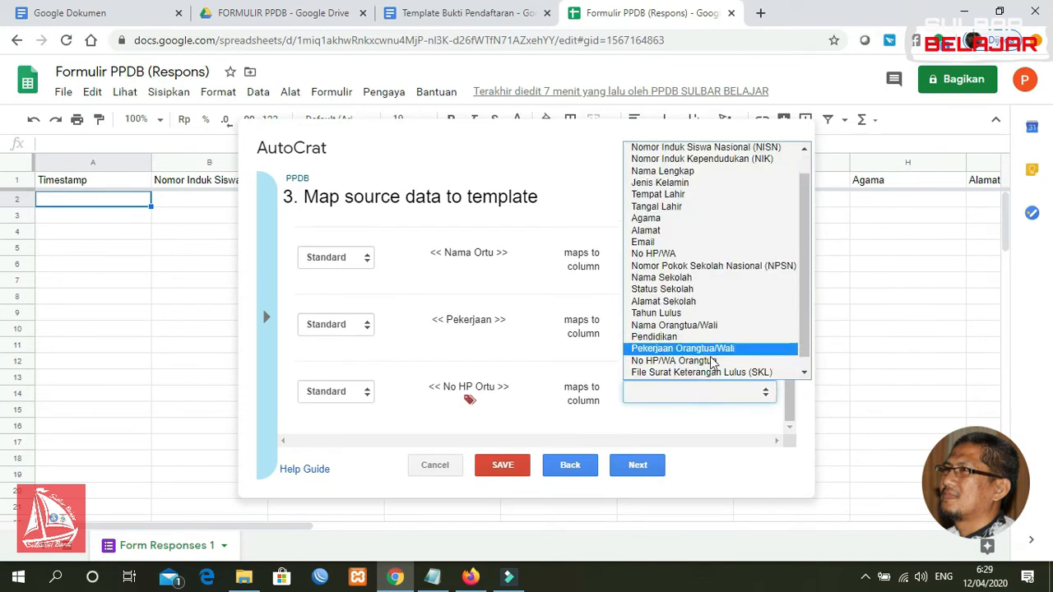
{"action": "left_click", "coordinate": [712, 362]}
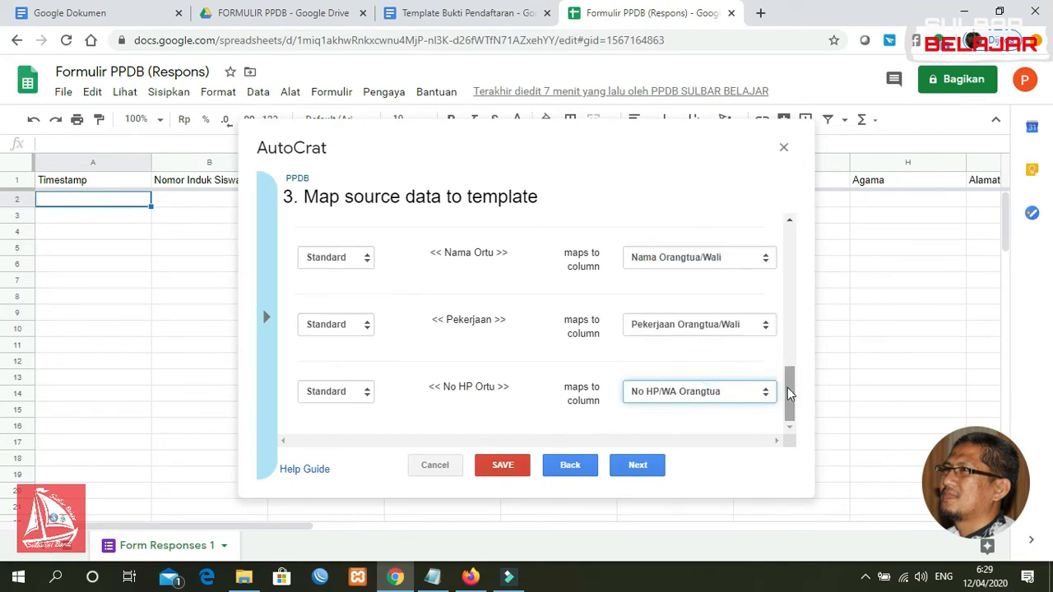
{"action": "left_click", "coordinate": [788, 389]}
{"action": "left_click_drag", "start_coordinate": [789, 390], "coordinate": [789, 247]}
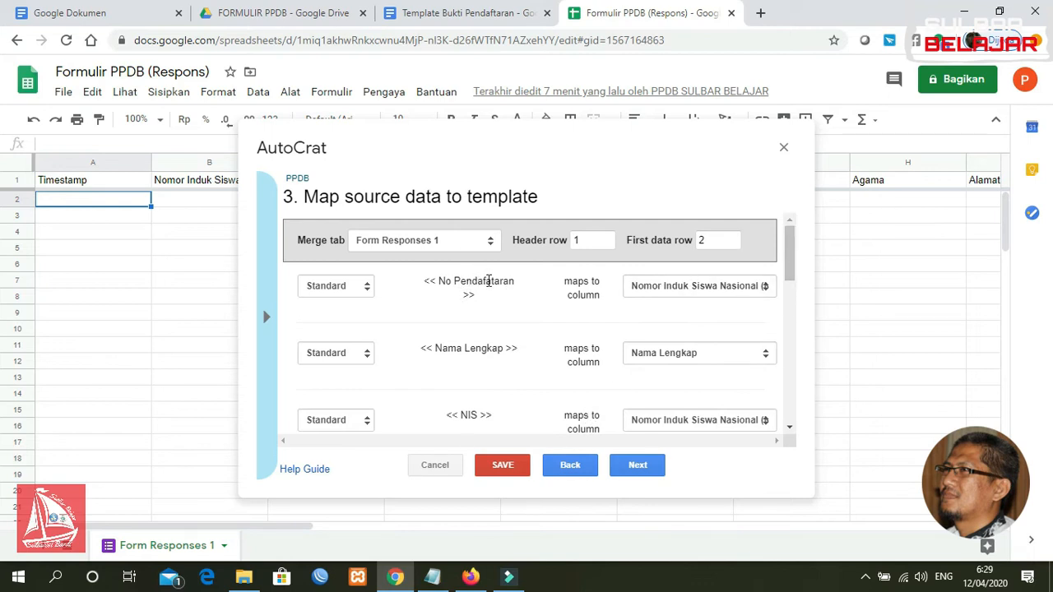
Confirm No Pendafataran stays mapped to NISN and finish the tag mapping
{"action": "left_click", "coordinate": [705, 286]}
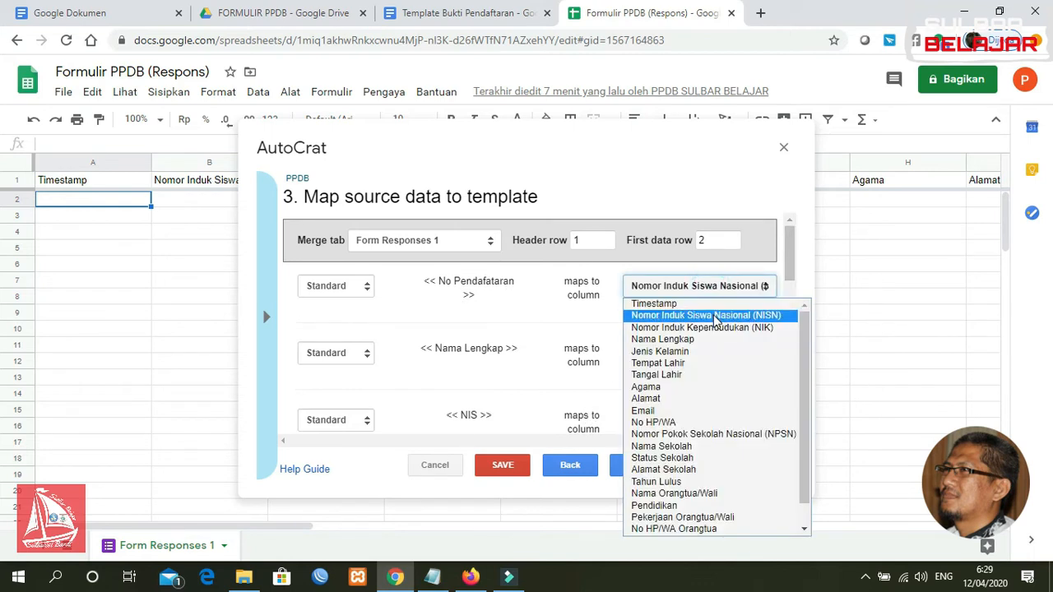
{"action": "left_click", "coordinate": [715, 316]}
{"action": "left_click_drag", "start_coordinate": [790, 240], "coordinate": [789, 422]}
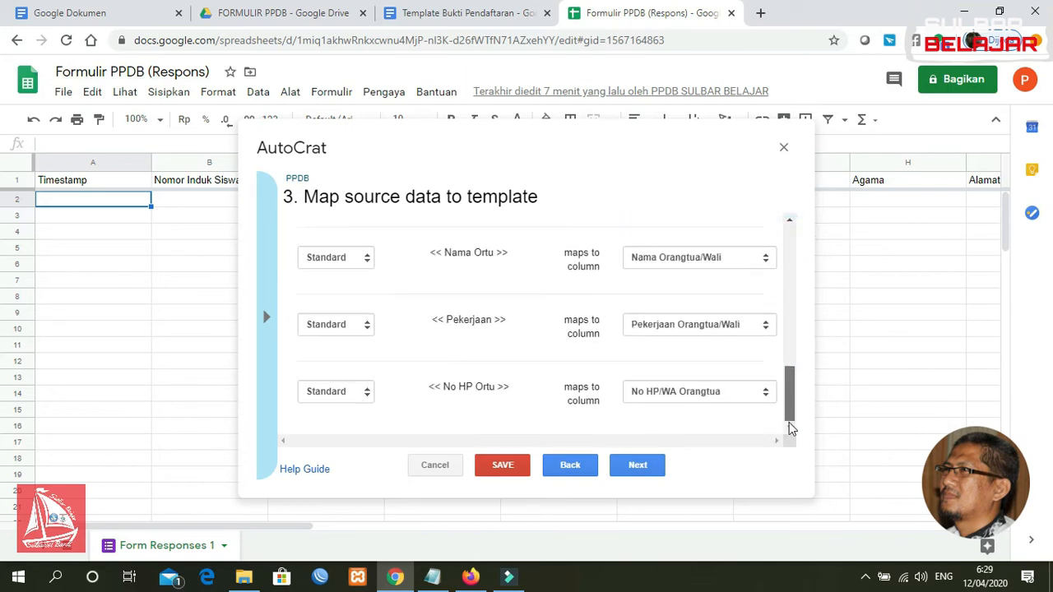
{"action": "left_click", "coordinate": [636, 465]}
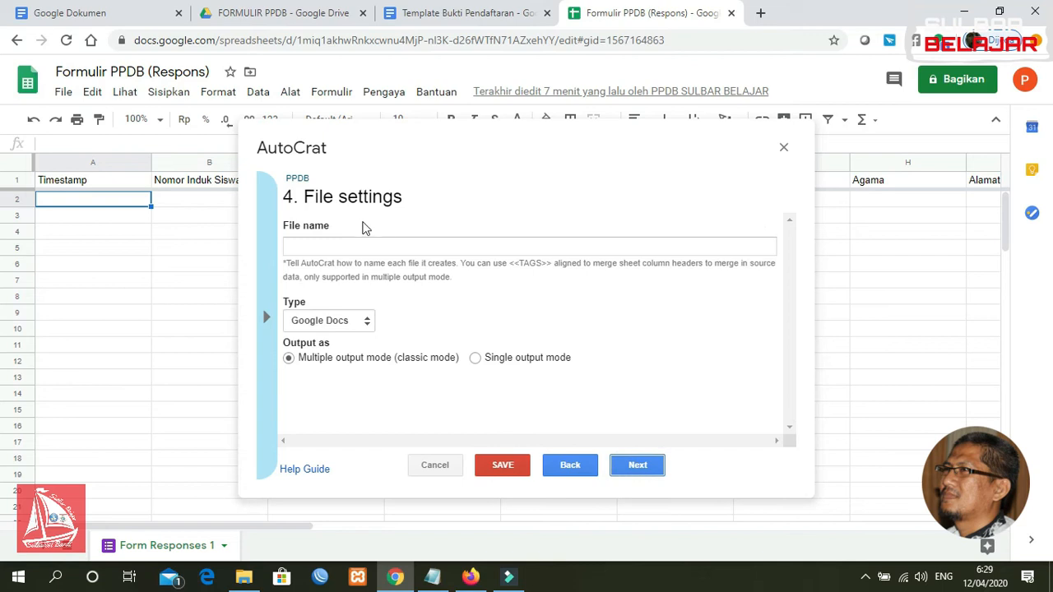
Name the merged files 'Bukti Pendaftaran <<No Pendaftaran>> <<Nama Lengkap>>'
{"action": "left_click", "coordinate": [365, 245]}
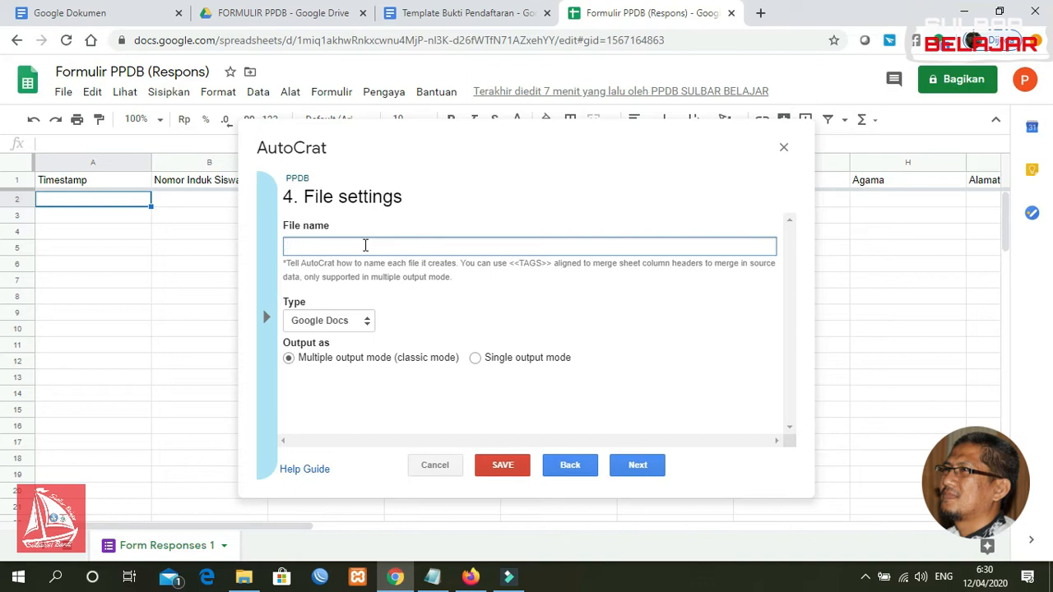
{"action": "type", "text": "i Pendaf"}
{"action": "key", "text": "BackSpace"}
{"action": "key", "text": "BackSpace"}
{"action": "type", "text": "a Lengkap>>"}
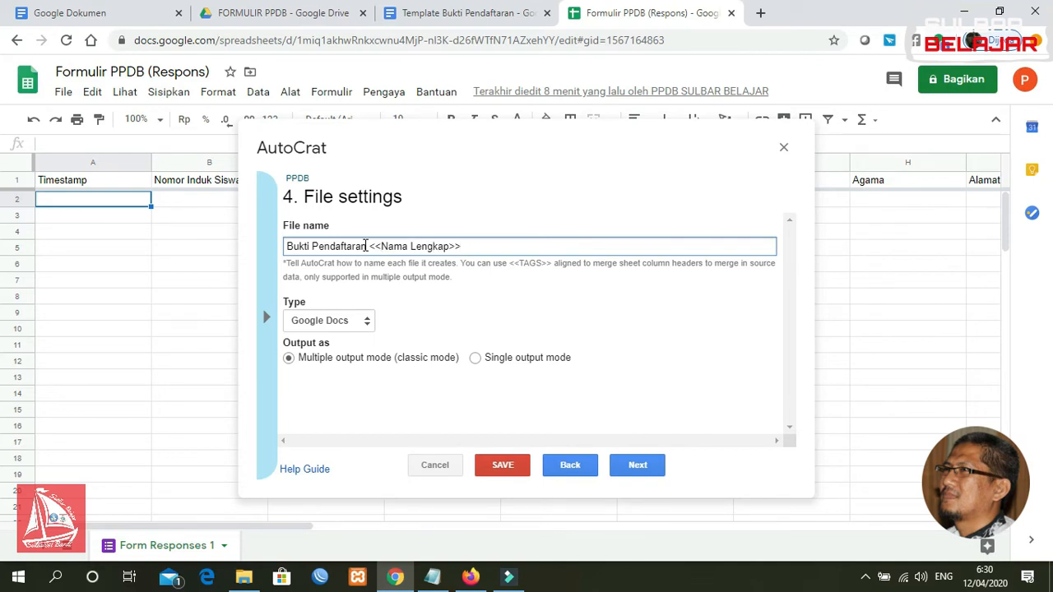
{"action": "key", "text": "BackSpace"}
{"action": "key", "text": "BackSpace"}
{"action": "key", "text": "BackSpace"}
{"action": "key", "text": "BackSpace"}
{"action": "type", "text": "ndaftara"}
{"action": "left_click", "coordinate": [492, 245]}
{"action": "type", "text": "n>> <<Nam"}
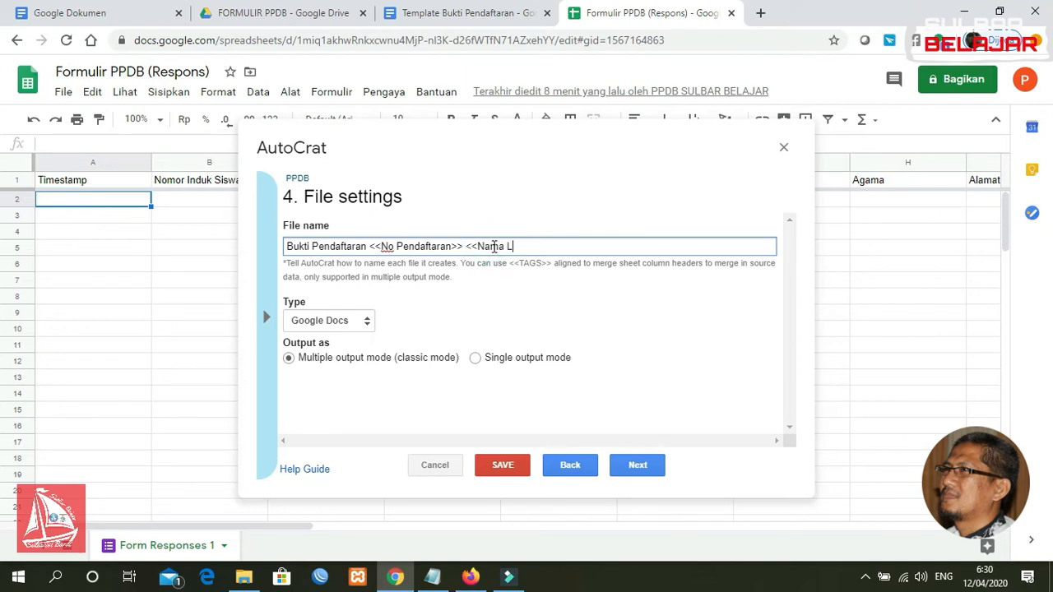
{"action": "type", "text": "a Lengkap>>"}
Set the output file type to PDF
{"action": "left_click", "coordinate": [325, 320]}
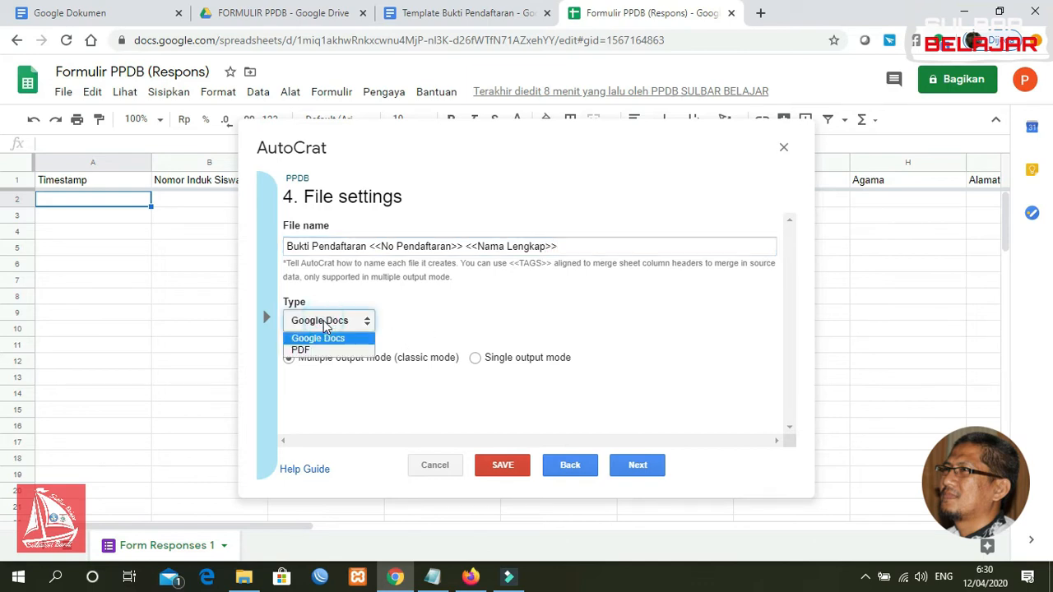
{"action": "left_click", "coordinate": [321, 352]}
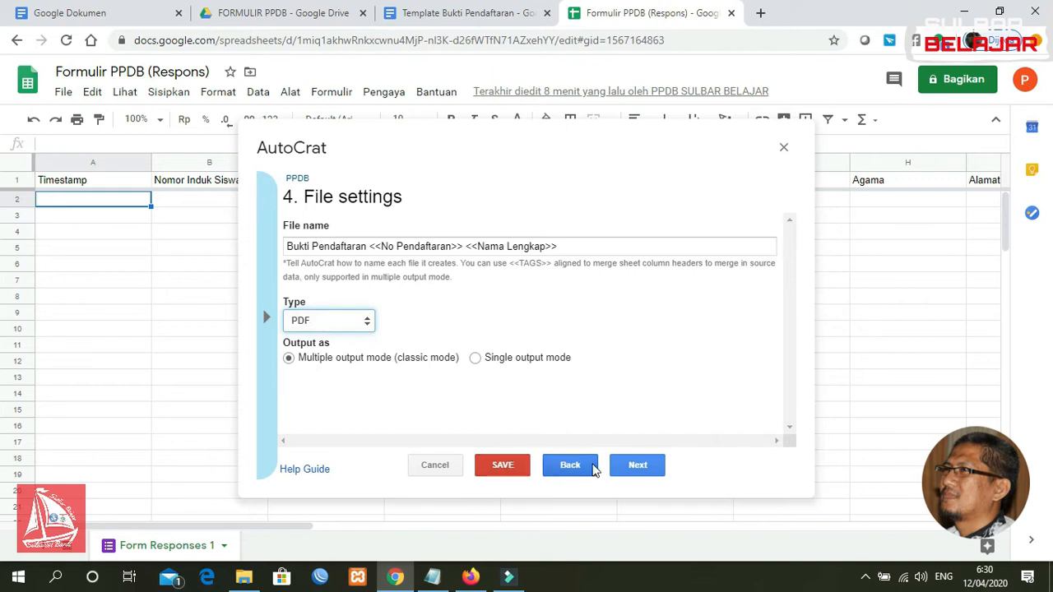
{"action": "left_click", "coordinate": [636, 467]}
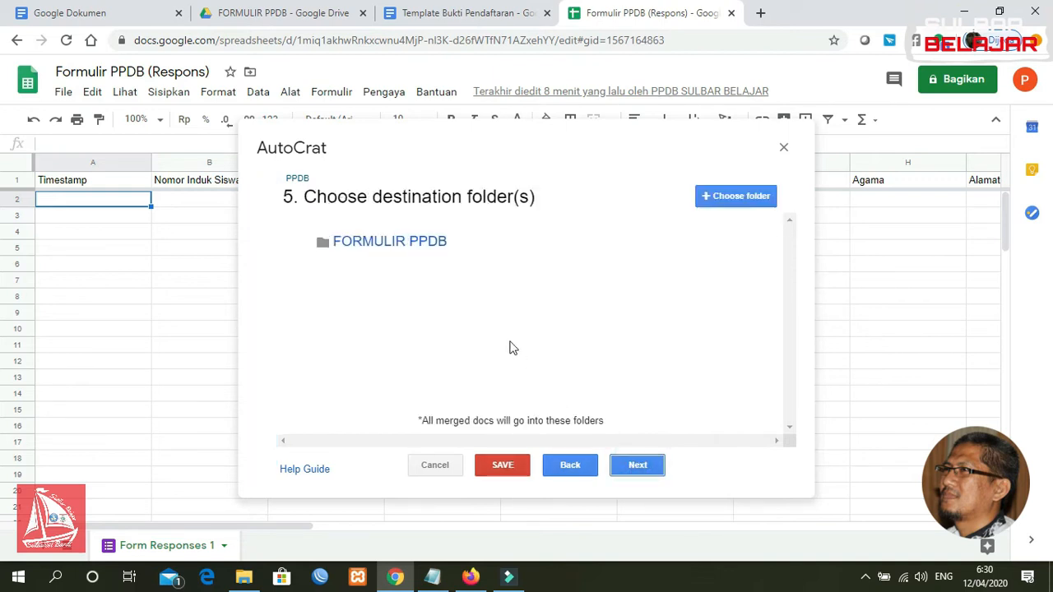
Replace the FORMULIR PPDB destination folder with FILE BUKTI PPDB from Drive
{"action": "mouse_move", "coordinate": [700, 249]}
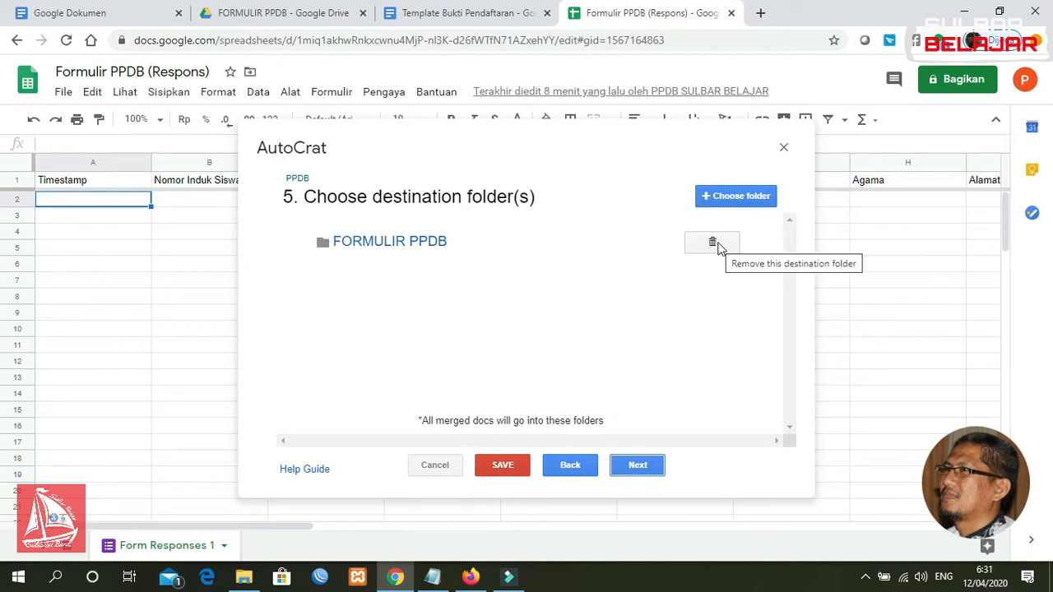
{"action": "left_click", "coordinate": [712, 244]}
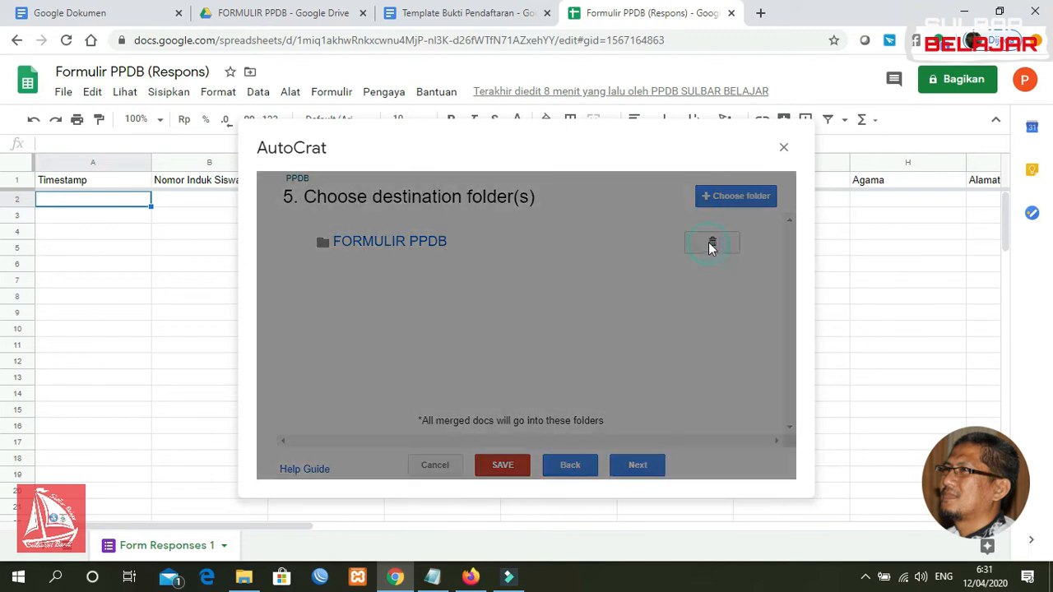
{"action": "left_click", "coordinate": [744, 300]}
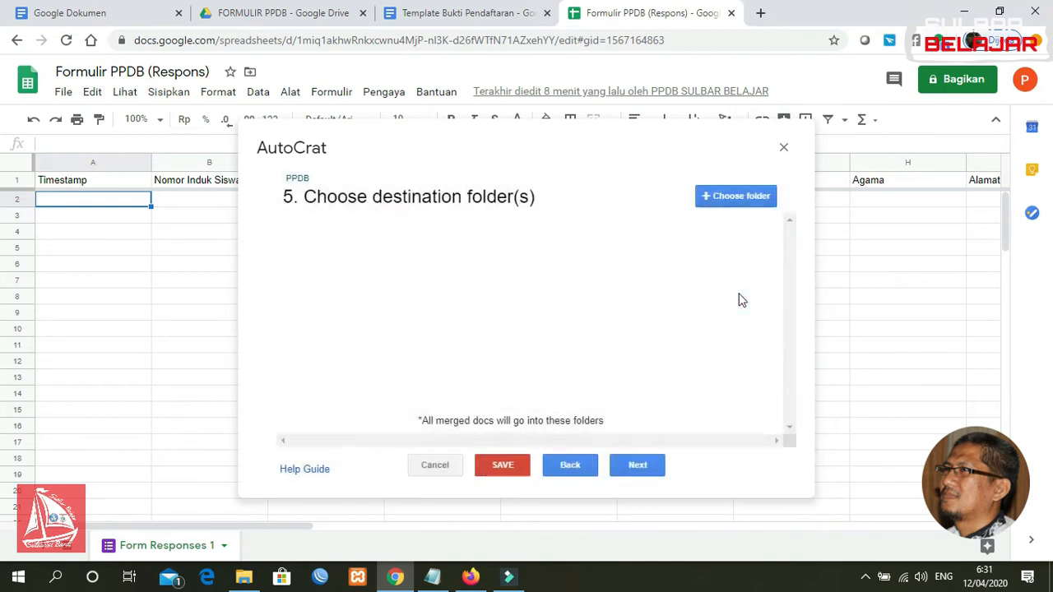
{"action": "left_click", "coordinate": [729, 190]}
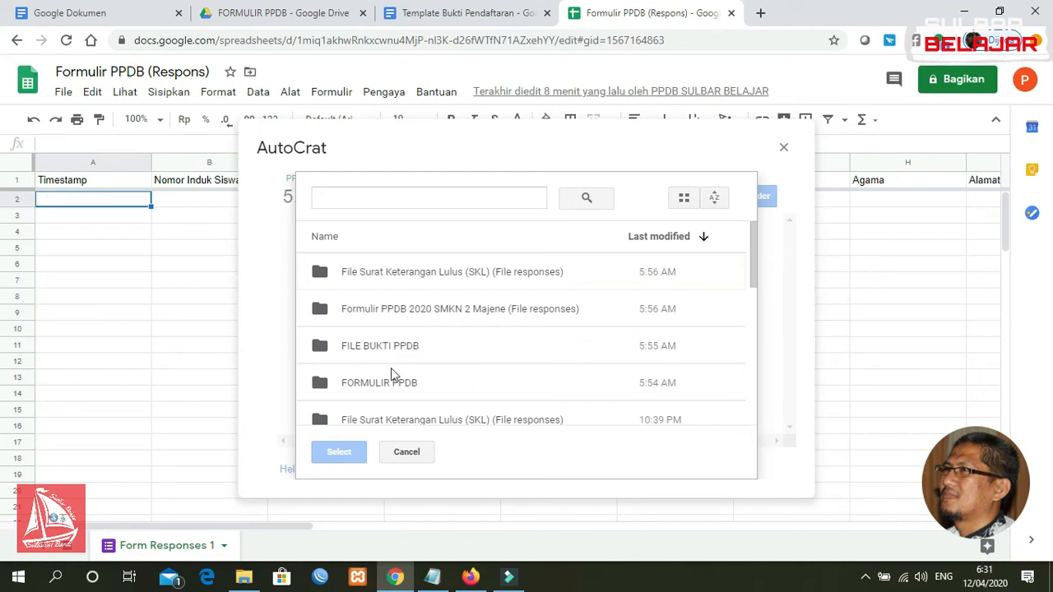
{"action": "left_click", "coordinate": [369, 355]}
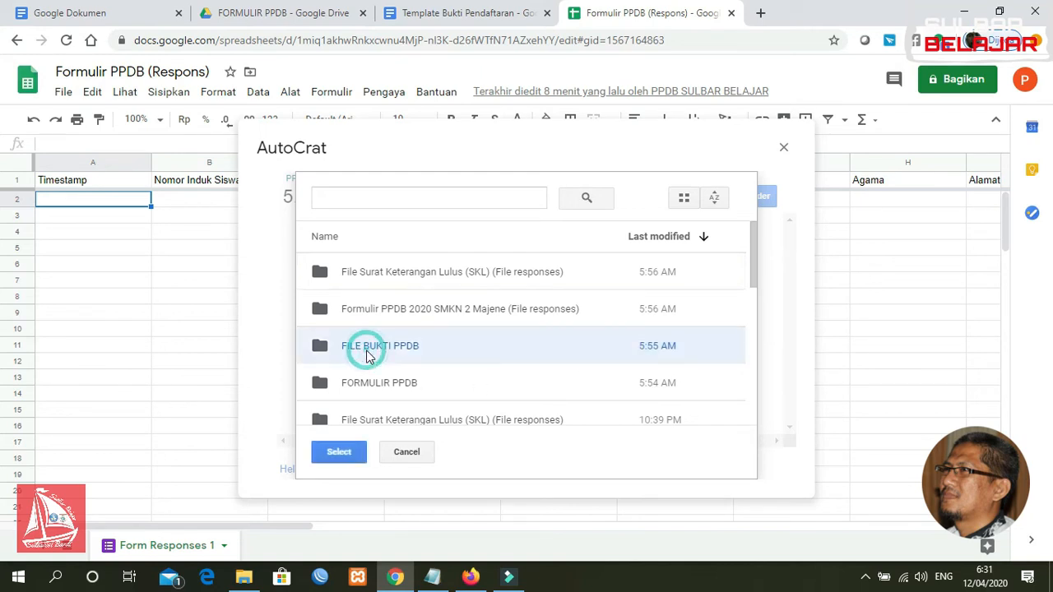
{"action": "left_click", "coordinate": [339, 453]}
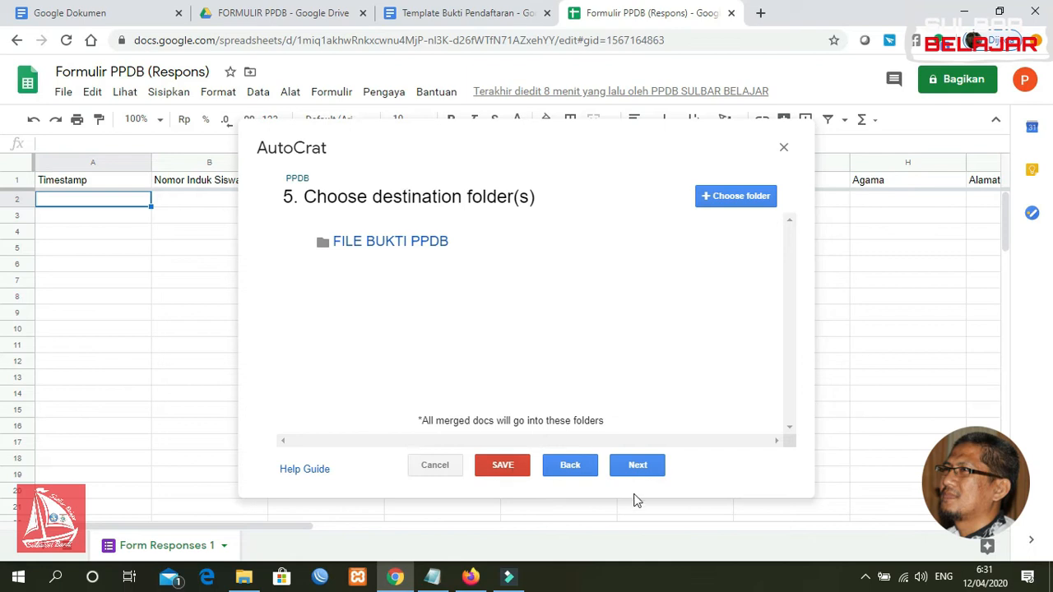
Skip past the destination, dynamic folder reference and merge condition steps
{"action": "left_click", "coordinate": [637, 467]}
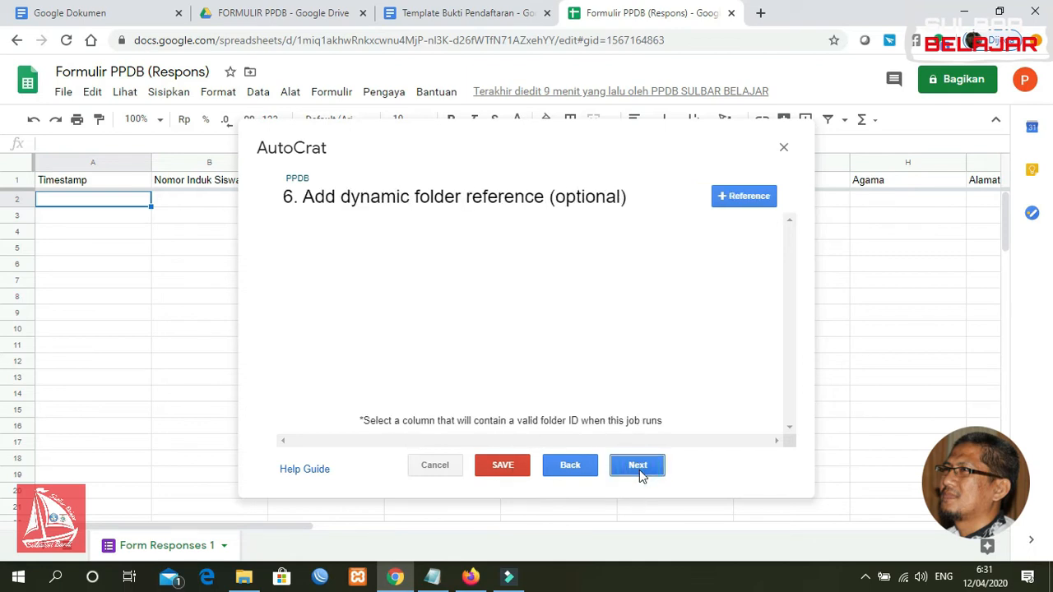
{"action": "left_click", "coordinate": [640, 467]}
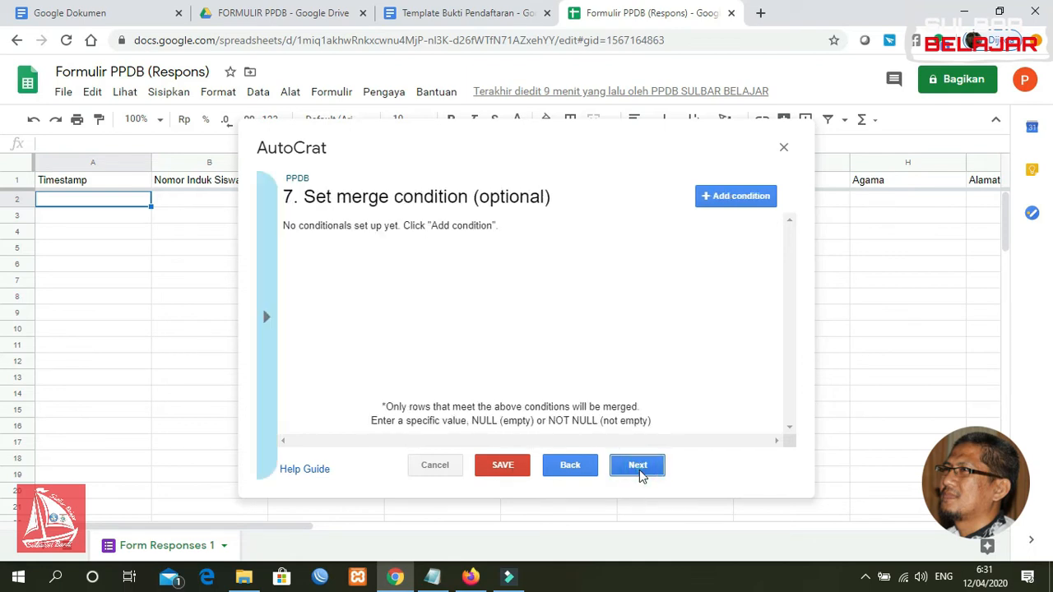
{"action": "left_click", "coordinate": [639, 467]}
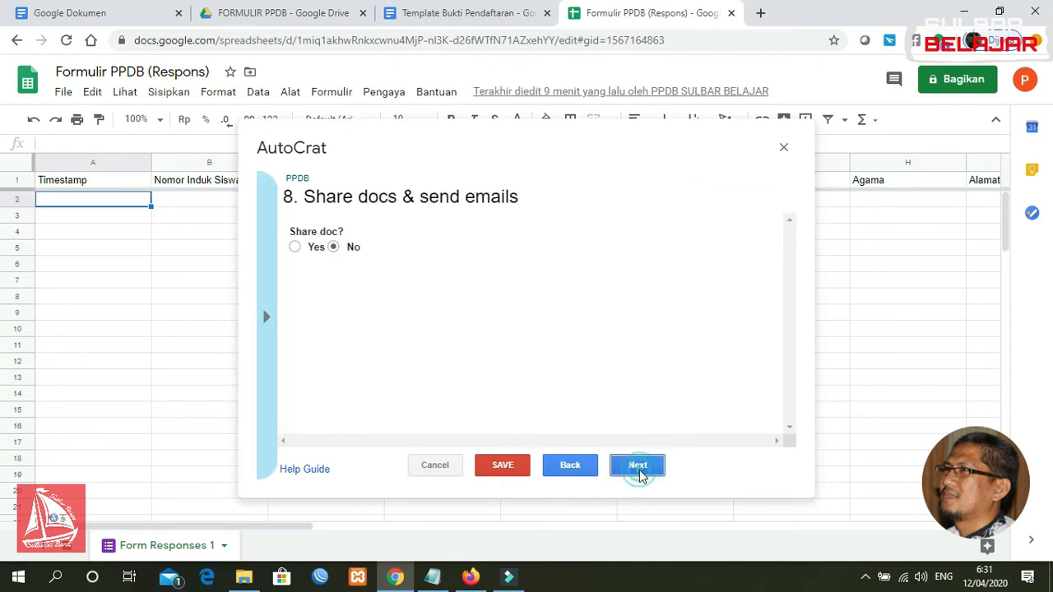
Turn on sharing of merged documents and address the email To field as <<Email>>
{"action": "left_click", "coordinate": [297, 249]}
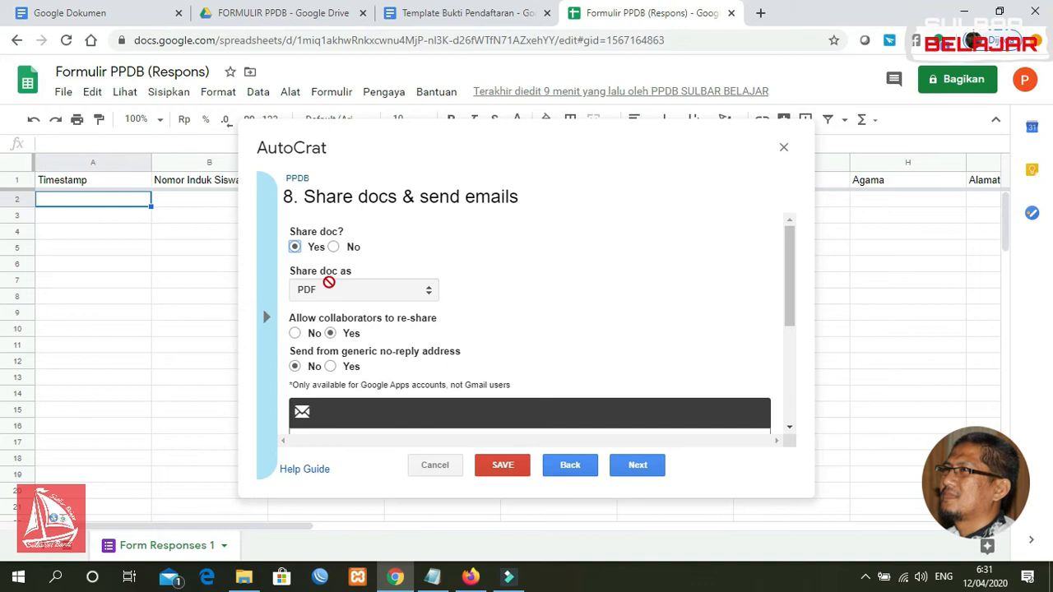
{"action": "left_click_drag", "start_coordinate": [788, 283], "coordinate": [794, 336]}
{"action": "left_click", "coordinate": [451, 333]}
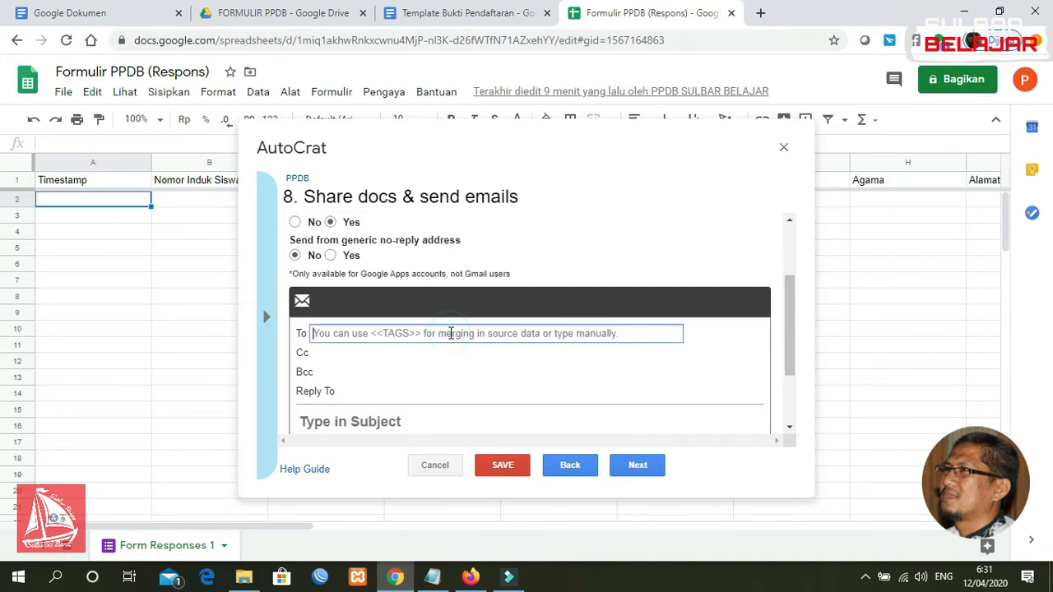
{"action": "type", "text": "<<Email>>"}
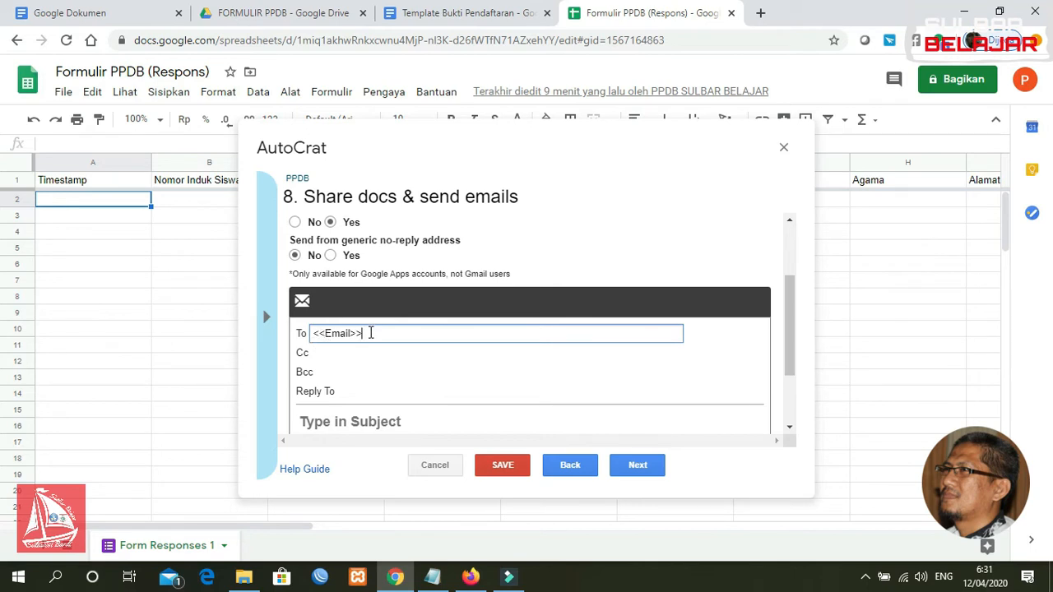
{"action": "mouse_move", "coordinate": [795, 321]}
{"action": "left_mouse_down"}
{"action": "mouse_move", "coordinate": [786, 310]}
{"action": "mouse_move", "coordinate": [788, 338]}
{"action": "left_mouse_up"}
{"action": "left_click", "coordinate": [381, 368]}
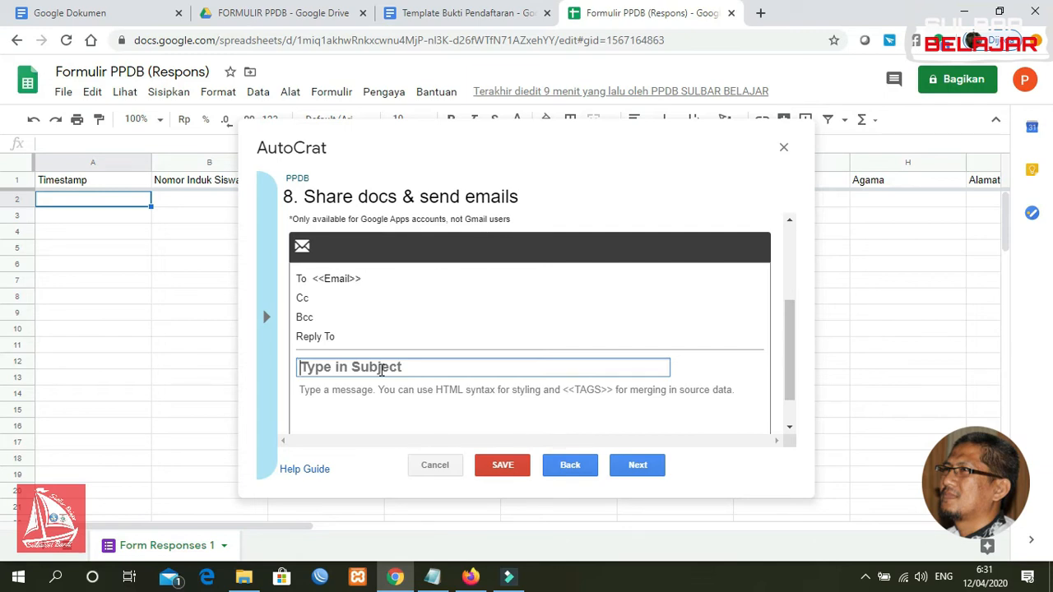
Set the email subject to 'Bukti Pendaftaran PPDB'
{"action": "type", "text": "Bukti Pndaf"}
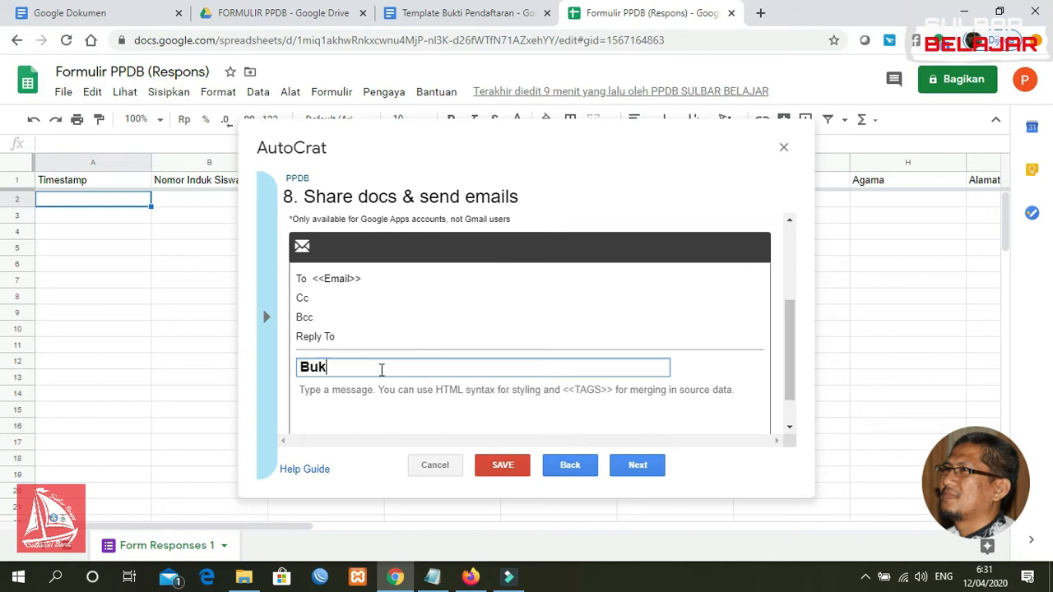
{"action": "key", "text": "BackSpace"}
{"action": "key", "text": "BackSpace"}
{"action": "key", "text": "BackSpace"}
{"action": "key", "text": "BackSpace"}
{"action": "type", "text": "endafarran PPDB"}
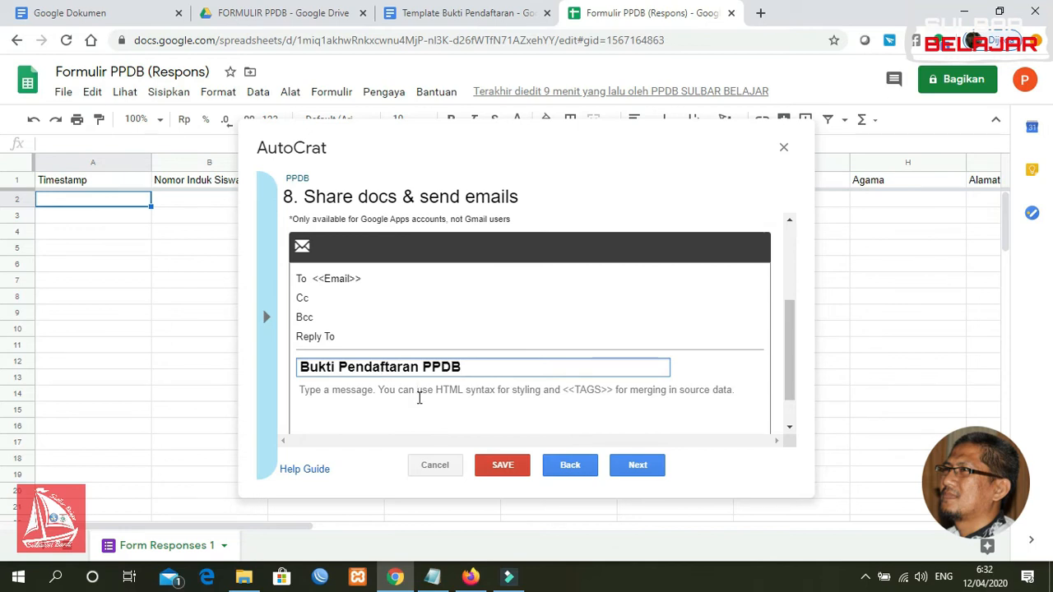
Write the message body thanking applicants for registering at SMKN Sulbar Belajar and asking them to download and print the attached proof
{"action": "left_click", "coordinate": [418, 395]}
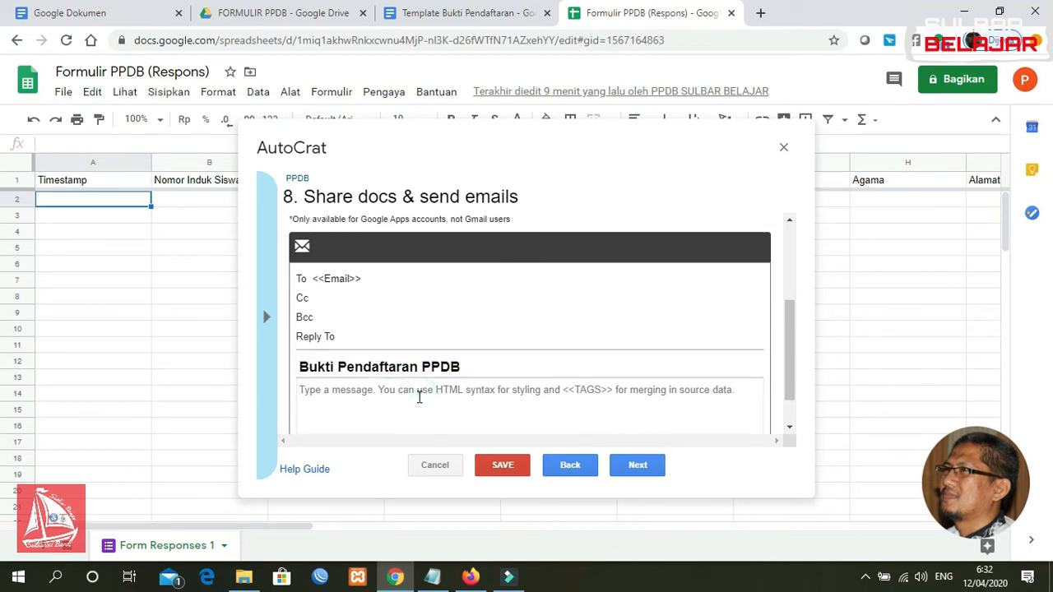
{"action": "type", "text": "Tet"}
{"action": "type", "text": "ima kasih tealah"}
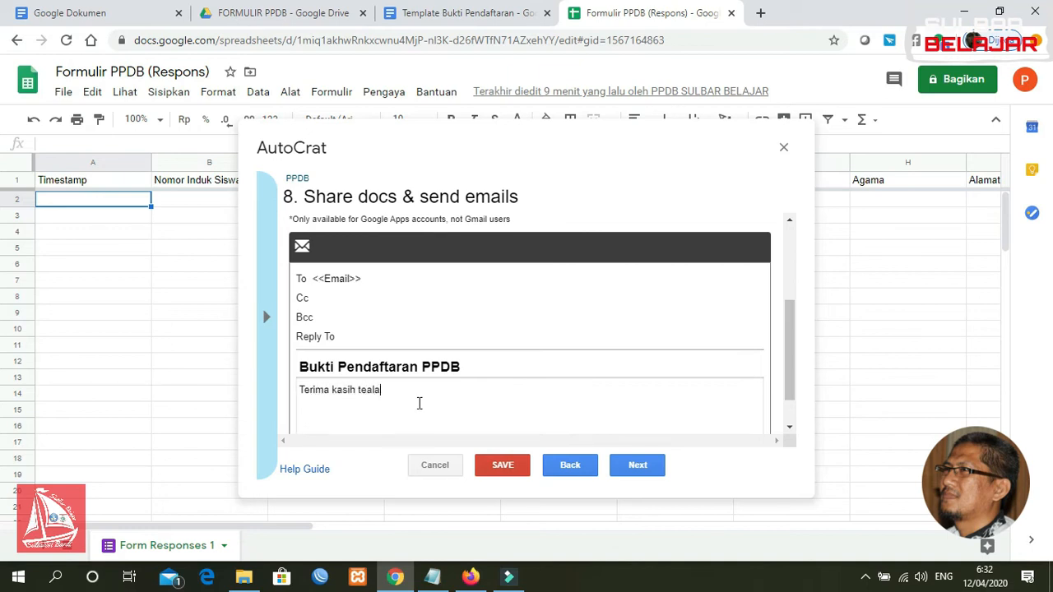
{"action": "key", "text": "BackSpace"}
{"action": "key", "text": "BackSpace"}
{"action": "key", "text": "BackSpace"}
{"action": "type", "text": "h telah mendaftar di SMK negeri"}
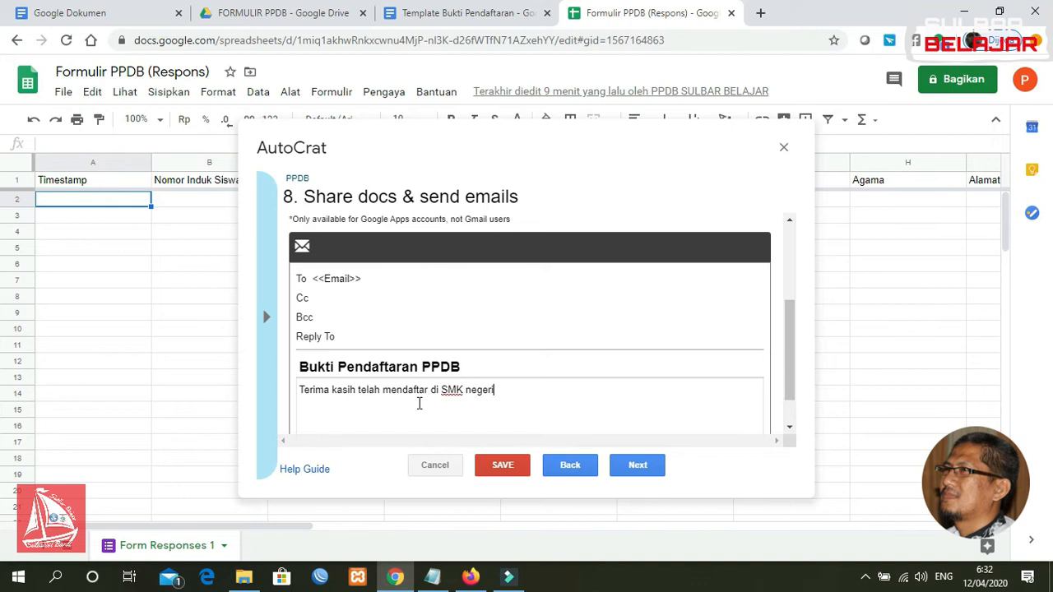
{"action": "key", "text": "BackSpace"}
{"action": "key", "text": "BackSpace"}
{"action": "key", "text": "BackSpace"}
{"action": "key", "text": "BackSpace"}
{"action": "key", "text": "BackSpace"}
{"action": "key", "text": "BackSpace"}
{"action": "key", "text": "BackSpace"}
{"action": "type", "text": "N Sulbar Bealja"}
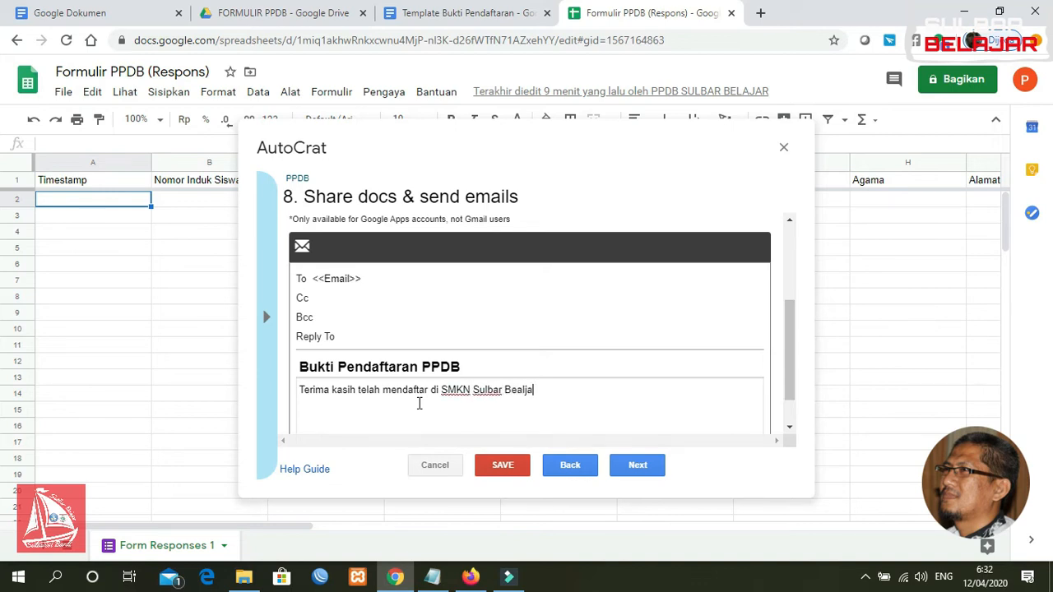
{"action": "key", "text": "BackSpace"}
{"action": "key", "text": "BackSpace"}
{"action": "key", "text": "BackSpace"}
{"action": "key", "text": "BackSpace"}
{"action": "type", "text": "lajar"}
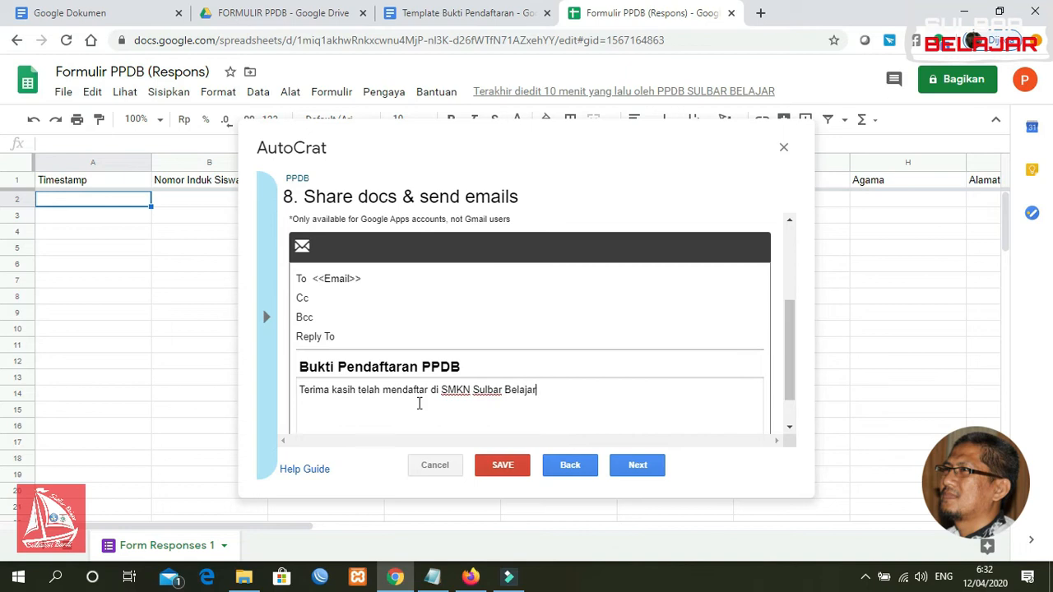
{"action": "type", "text": "Silahkan"}
{"action": "type", "text": " prin"}
{"action": "type", "text": "Dow"}
{"action": "type", "text": "nloa"}
{"action": "type", "text": "d/Unduh"}
{"action": "type", "text": " file"}
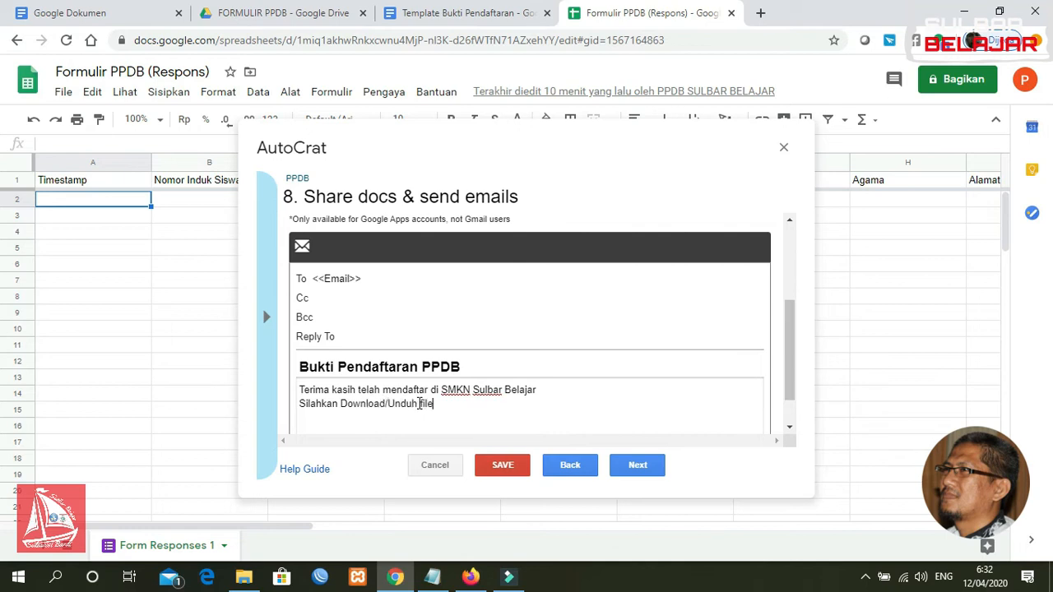
{"action": "type", "text": " Pukti Pendaftaran yang trer"}
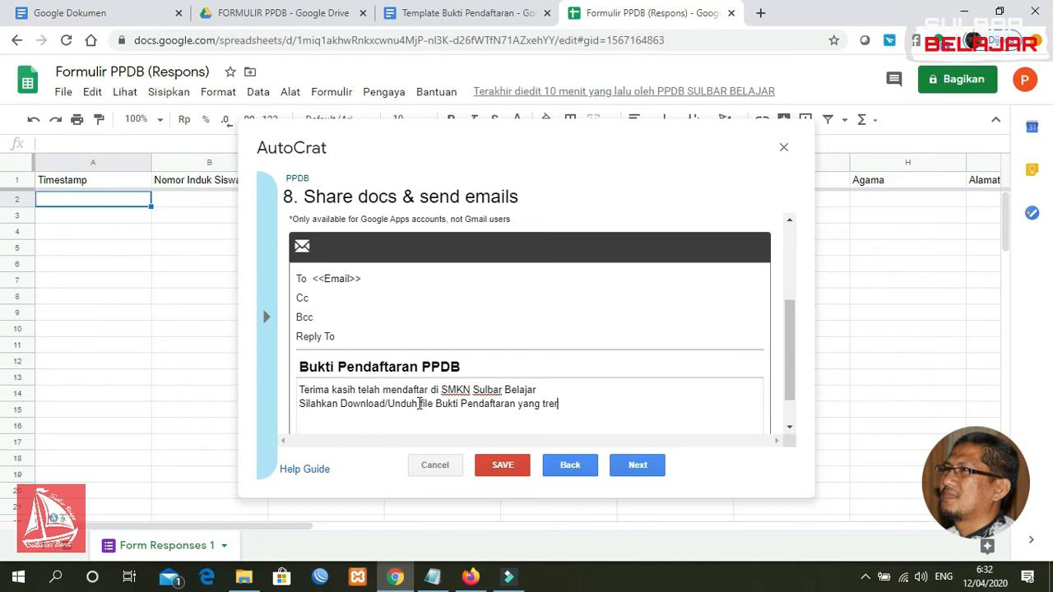
{"action": "key", "text": "BackSpace"}
{"action": "key", "text": "BackSpace"}
{"action": "key", "text": "BackSpace"}
{"action": "type", "text": "erlampir dan di print"}
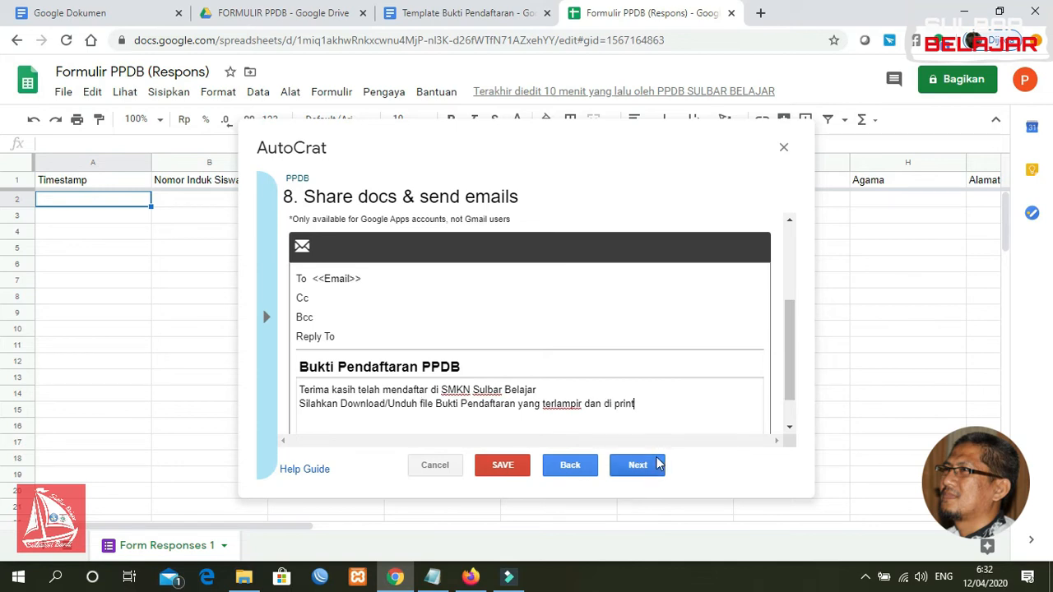
Close the message with 'Terima kasih' and the signature Panitia Pelaksana
{"action": "left_click_drag", "start_coordinate": [790, 348], "coordinate": [792, 387]}
{"action": "type", "text": "ET"}
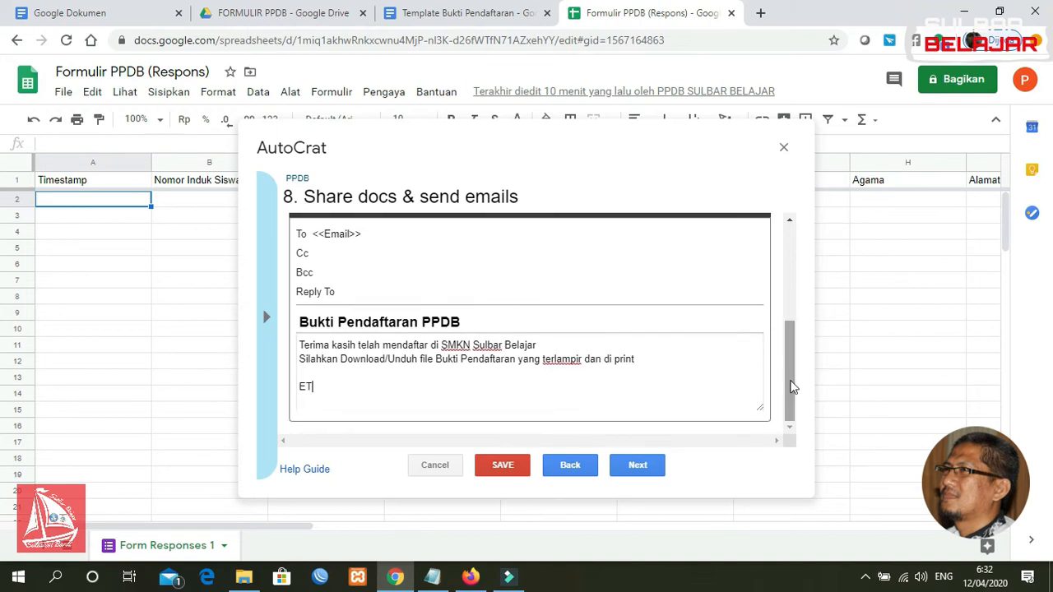
{"action": "key", "text": "BackSpace"}
{"action": "type", "text": "TERIM"}
{"action": "key", "text": "BackSpace"}
{"action": "key", "text": "BackSpace"}
{"action": "key", "text": "BackSpace"}
{"action": "key", "text": "BackSpace"}
{"action": "type", "text": "erima kasih"}
{"action": "key", "text": "Return"}
{"action": "key", "text": "Return"}
{"action": "type", "text": "Panitia Pelaksana"}
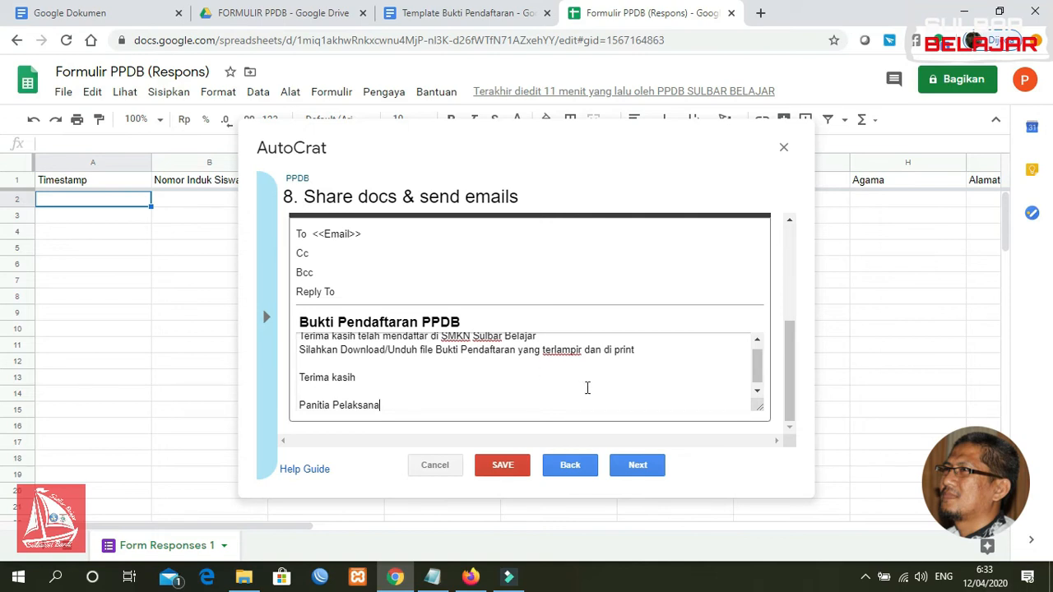
{"action": "left_click", "coordinate": [641, 473]}
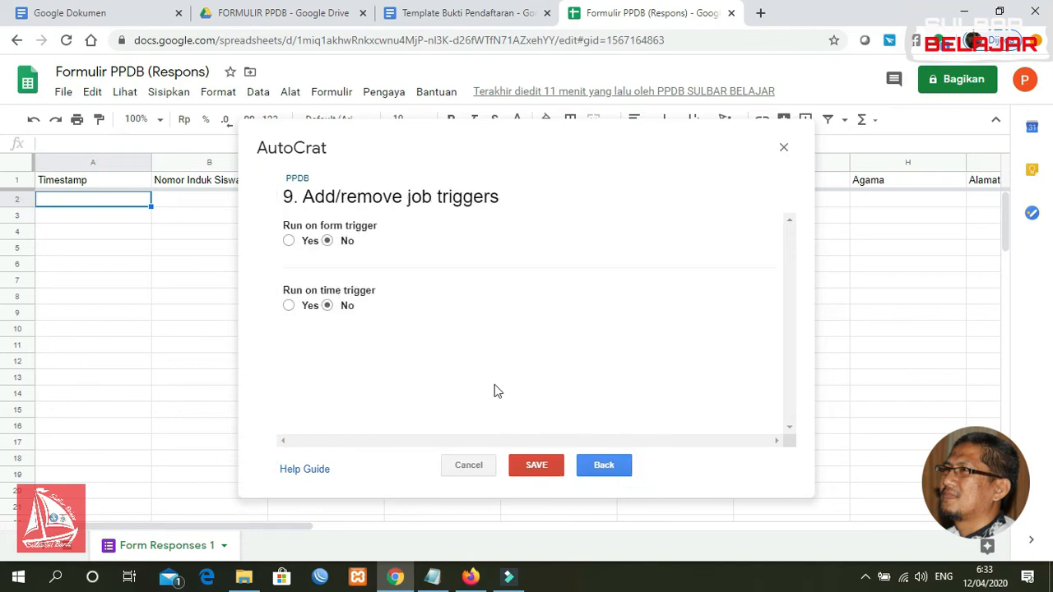
Enable the run-on-form-submit trigger, leave the timed trigger off, and save the PPDB job
{"action": "left_click", "coordinate": [288, 242]}
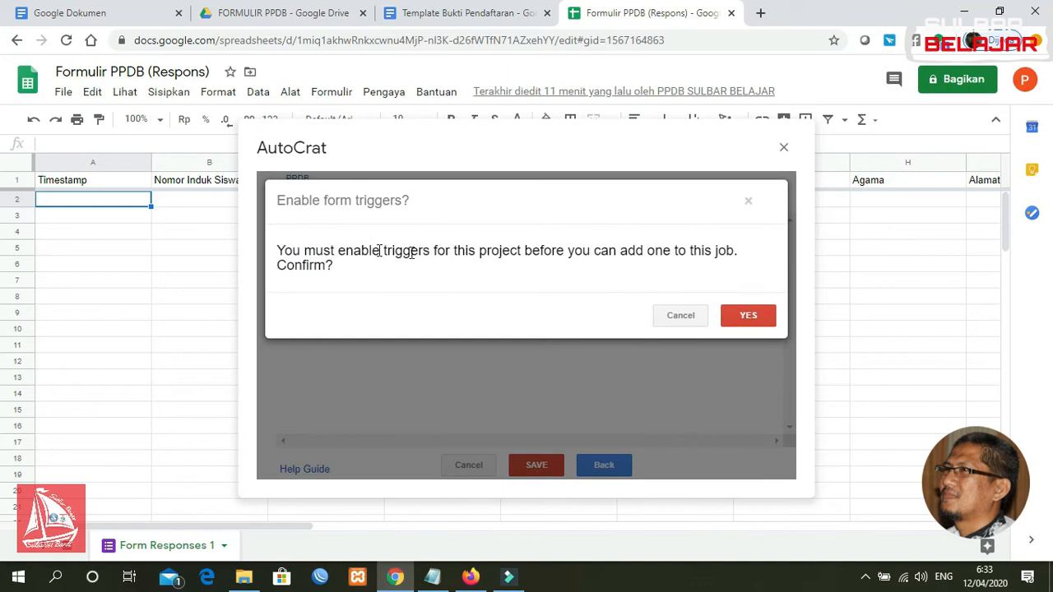
{"action": "left_click", "coordinate": [748, 316]}
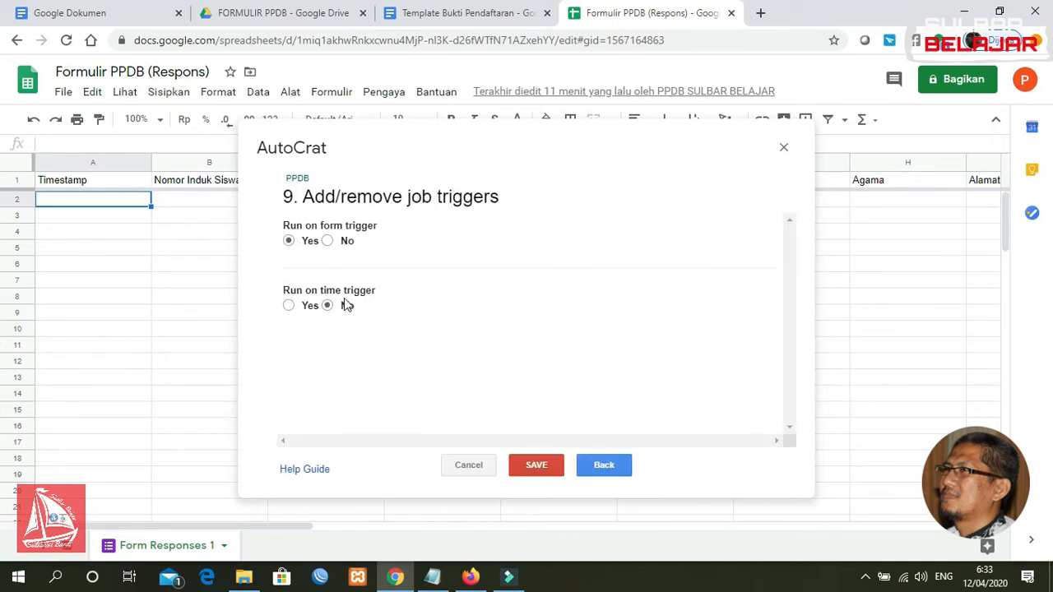
{"action": "left_click", "coordinate": [292, 308]}
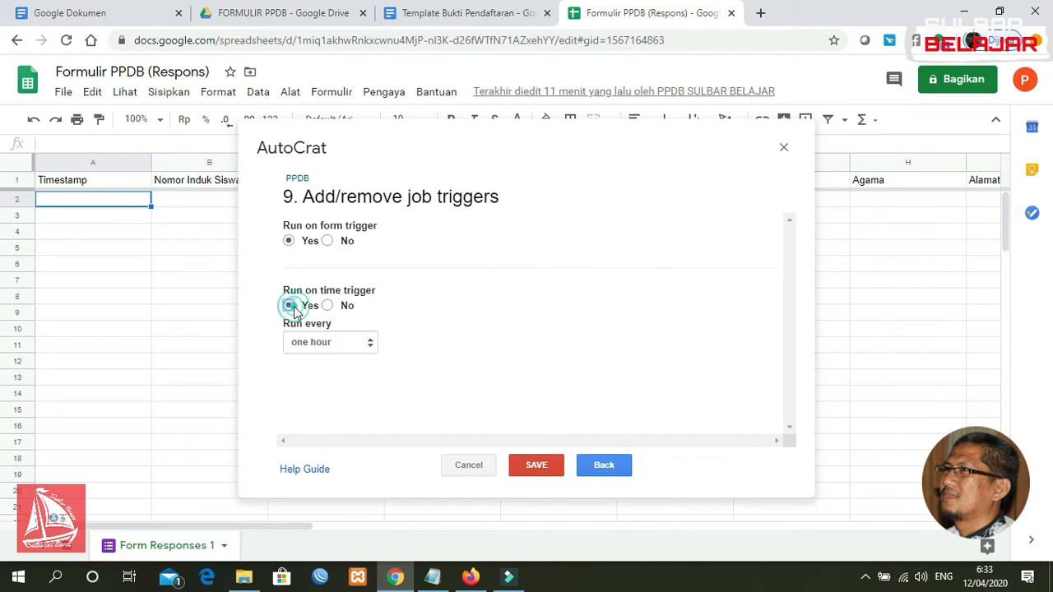
{"action": "left_click", "coordinate": [329, 344]}
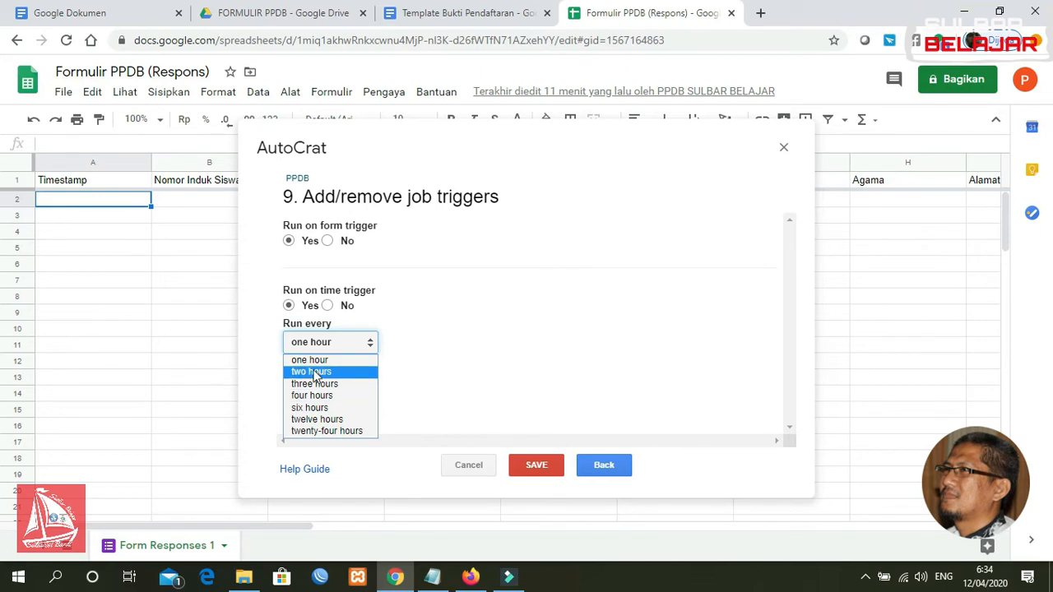
{"action": "left_click", "coordinate": [449, 276]}
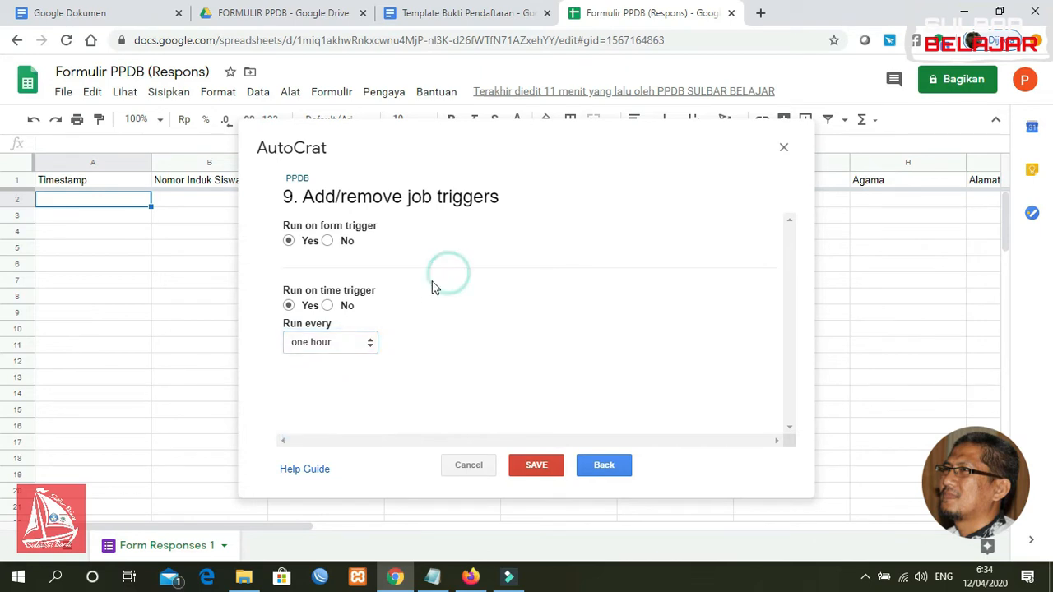
{"action": "left_click", "coordinate": [327, 305]}
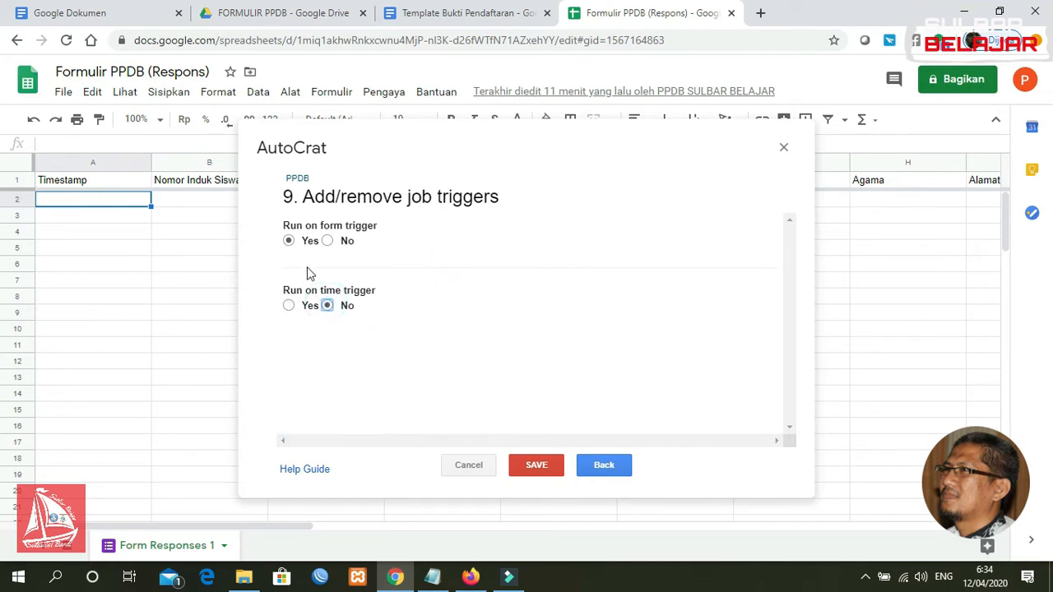
{"action": "left_click", "coordinate": [533, 466]}
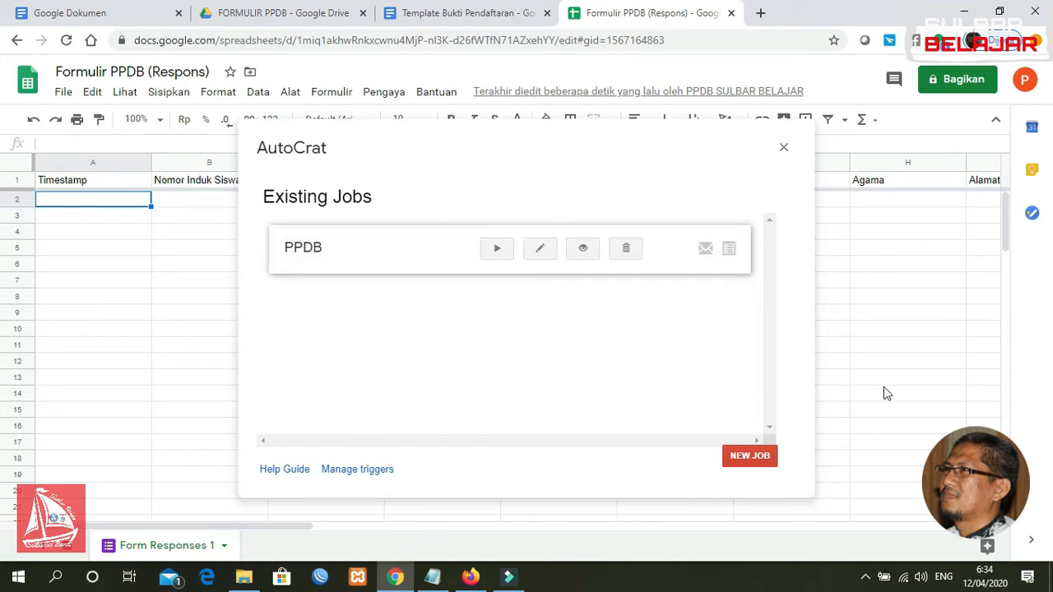
Run the PPDB job in AutoCrat, close AutoCrat, and scroll right to the new merge columns
{"action": "left_click_drag", "start_coordinate": [295, 527], "coordinate": [781, 489]}
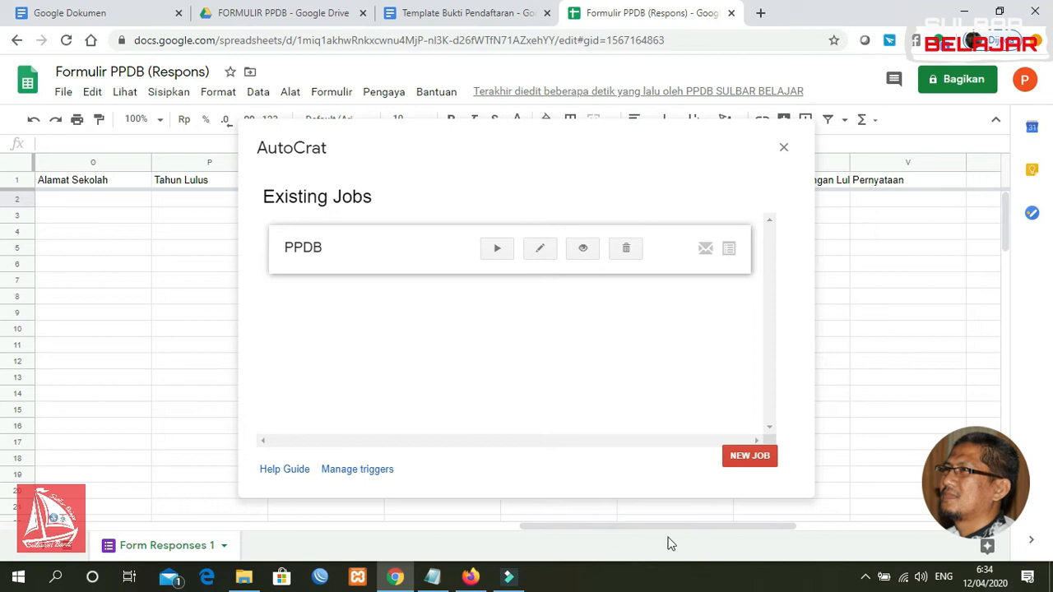
{"action": "mouse_move", "coordinate": [653, 528]}
{"action": "left_mouse_down"}
{"action": "mouse_move", "coordinate": [689, 521]}
{"action": "mouse_move", "coordinate": [673, 526]}
{"action": "left_mouse_up"}
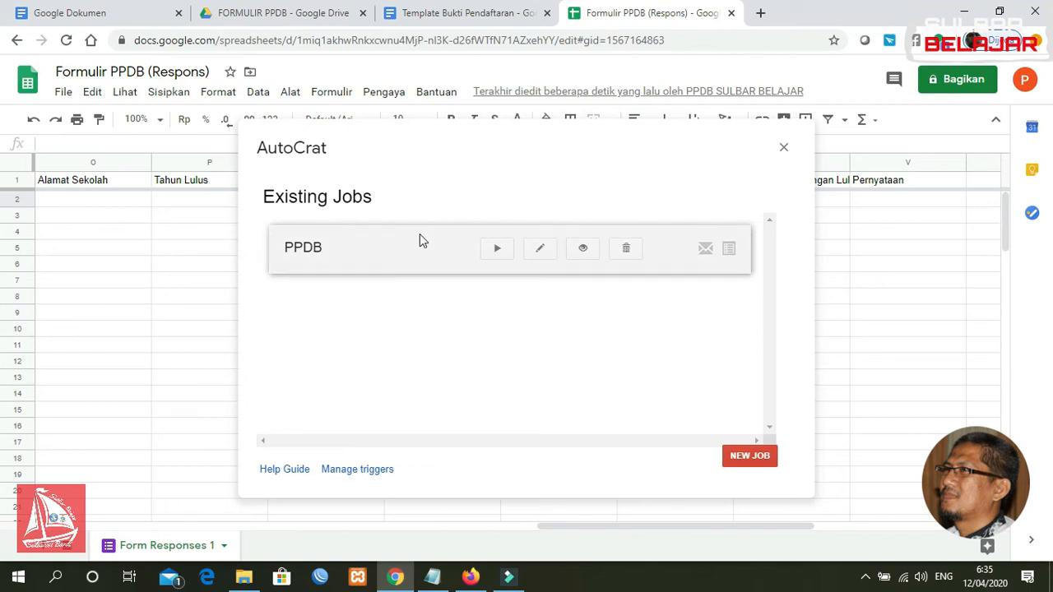
{"action": "left_click", "coordinate": [497, 250]}
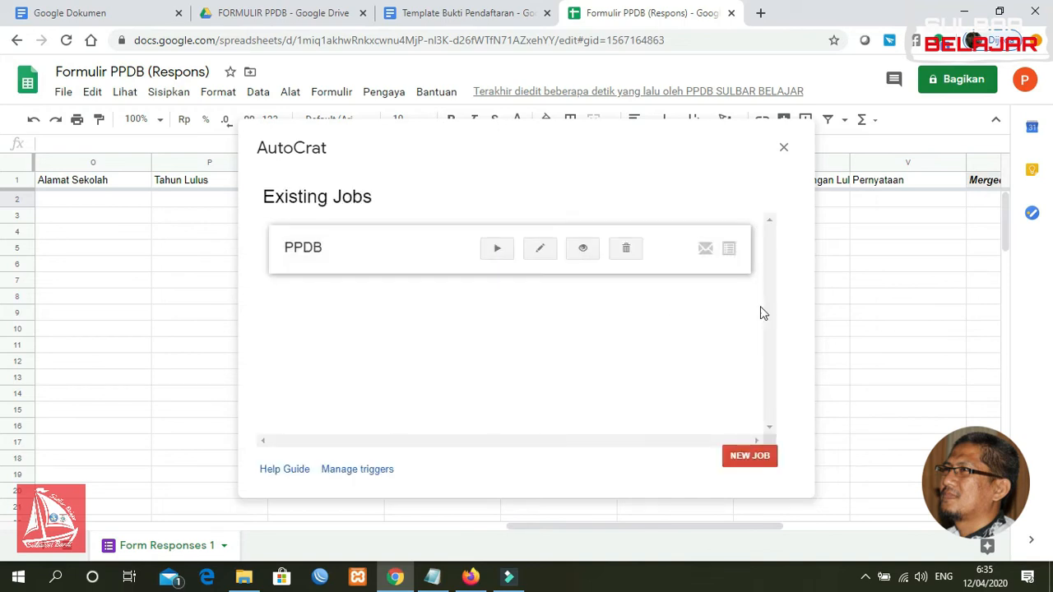
{"action": "left_click", "coordinate": [785, 150]}
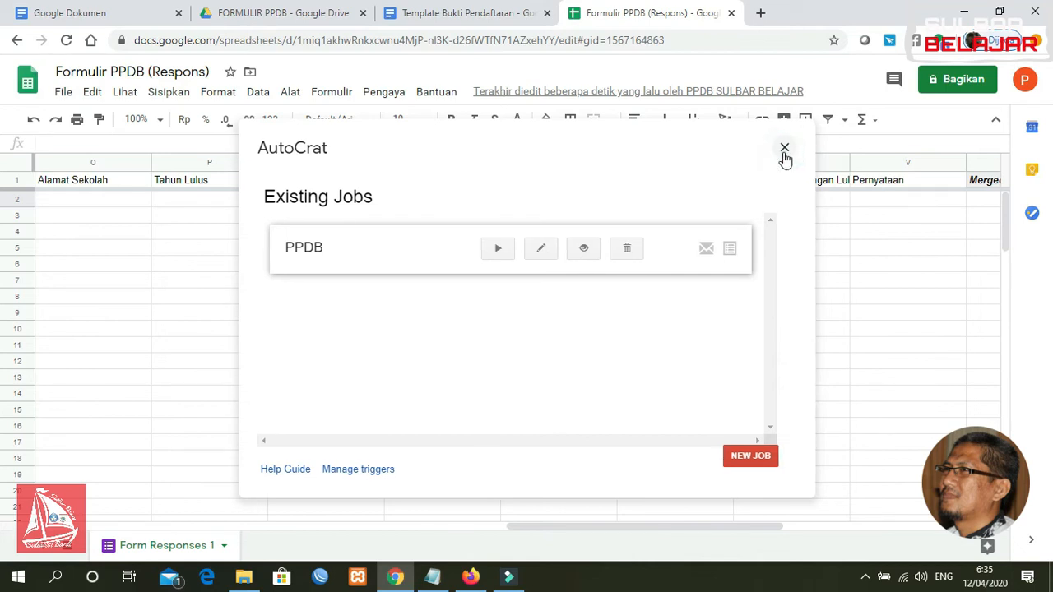
{"action": "left_click_drag", "start_coordinate": [625, 527], "coordinate": [801, 512]}
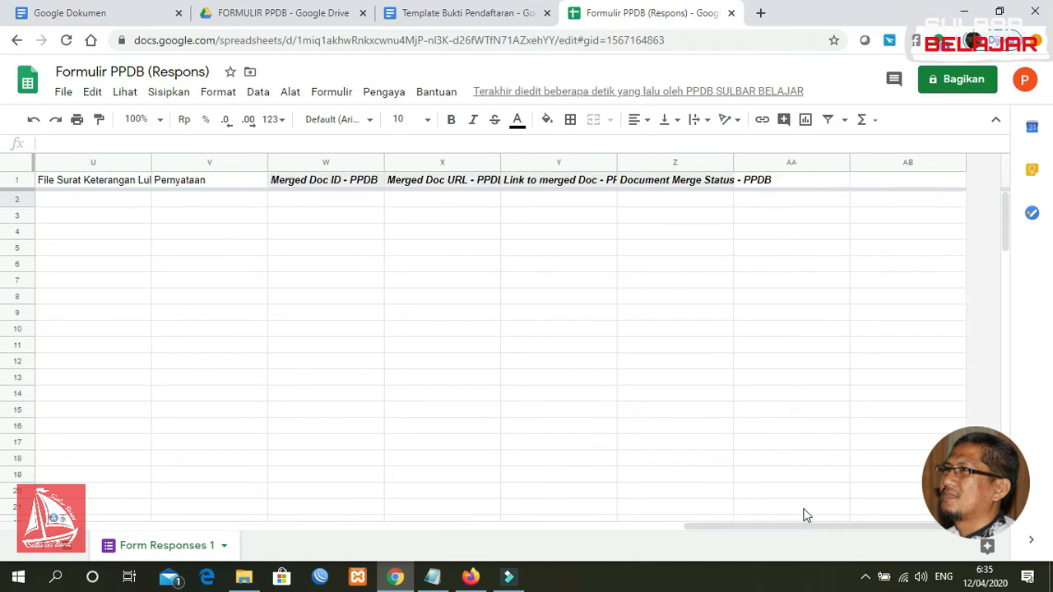
{"action": "left_click", "coordinate": [314, 188]}
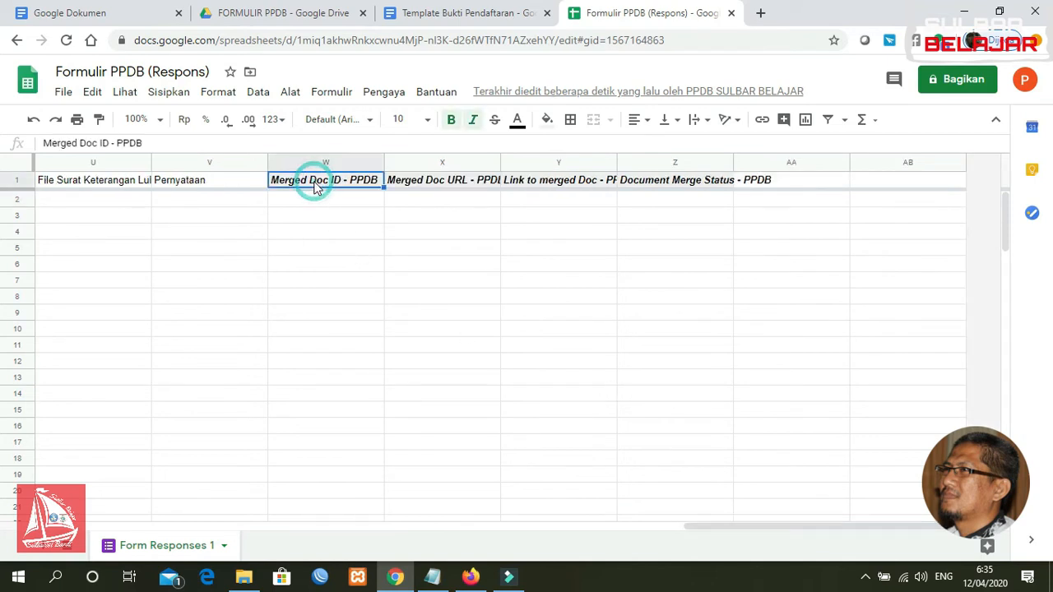
{"action": "left_click", "coordinate": [425, 192]}
{"action": "left_click", "coordinate": [544, 186]}
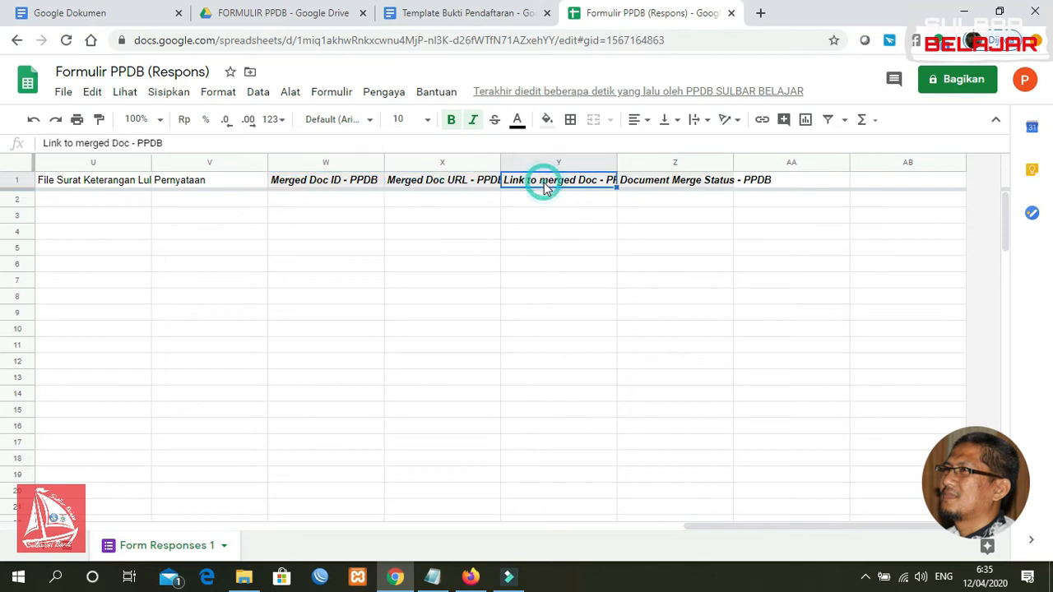
{"action": "left_click", "coordinate": [661, 182]}
{"action": "left_click", "coordinate": [788, 181]}
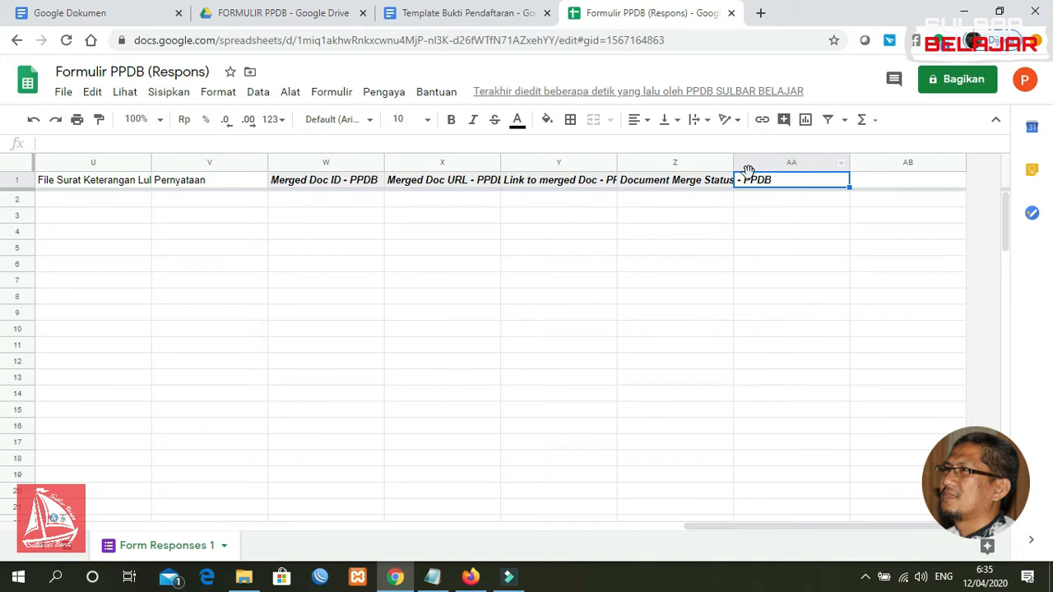
{"action": "left_click", "coordinate": [887, 185]}
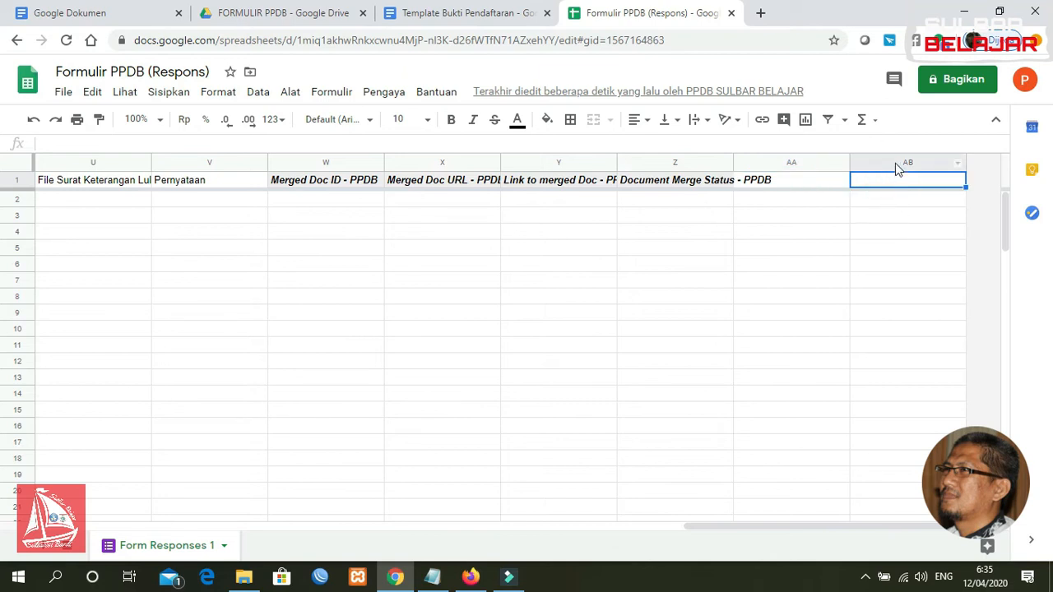
{"action": "left_click", "coordinate": [895, 163]}
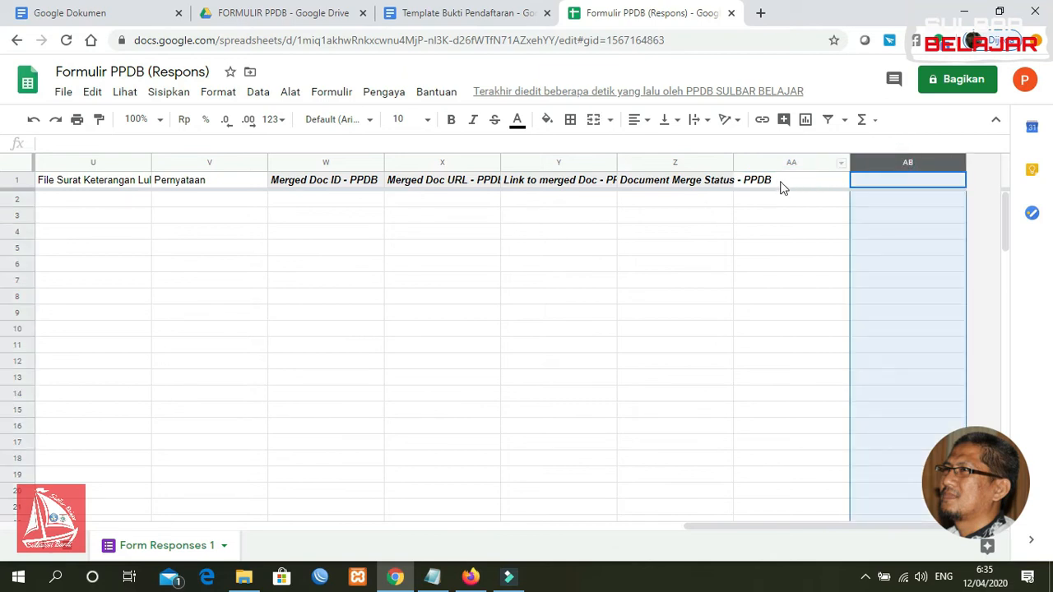
Delete column AB from the response sheet
{"action": "right_click", "coordinate": [899, 166]}
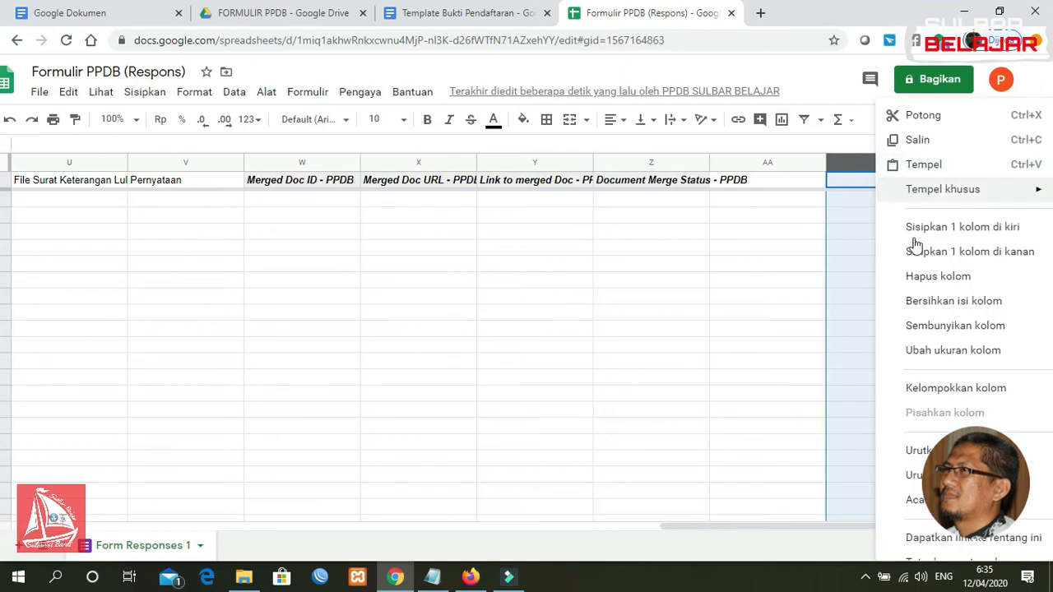
{"action": "left_click", "coordinate": [942, 280]}
{"action": "left_click", "coordinate": [815, 284]}
Enter the header 'No Pendaftaran' in cell AA1
{"action": "left_click", "coordinate": [897, 177]}
{"action": "left_click", "coordinate": [813, 184]}
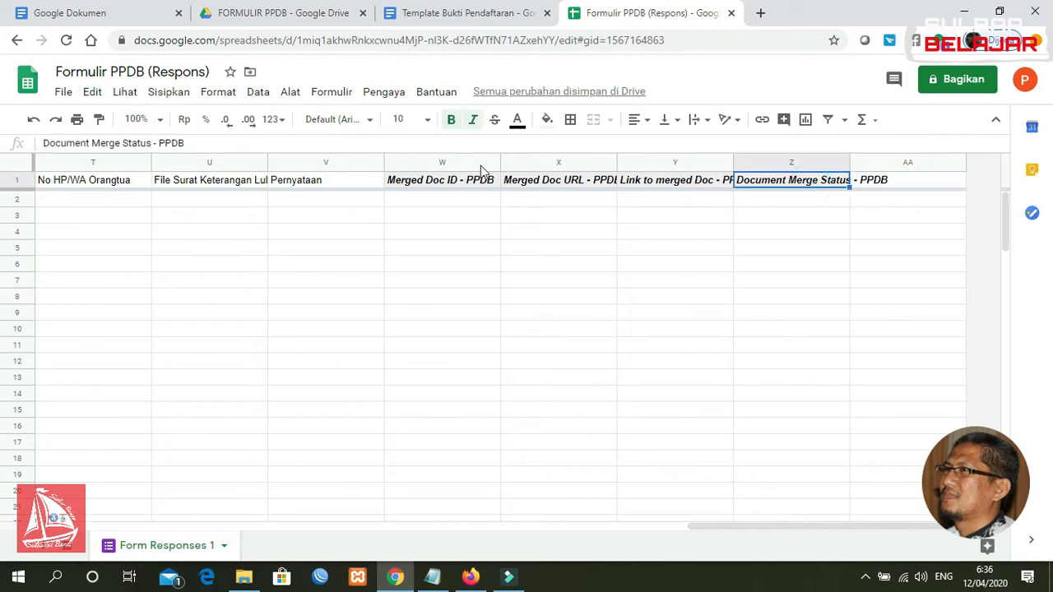
{"action": "left_click", "coordinate": [887, 181]}
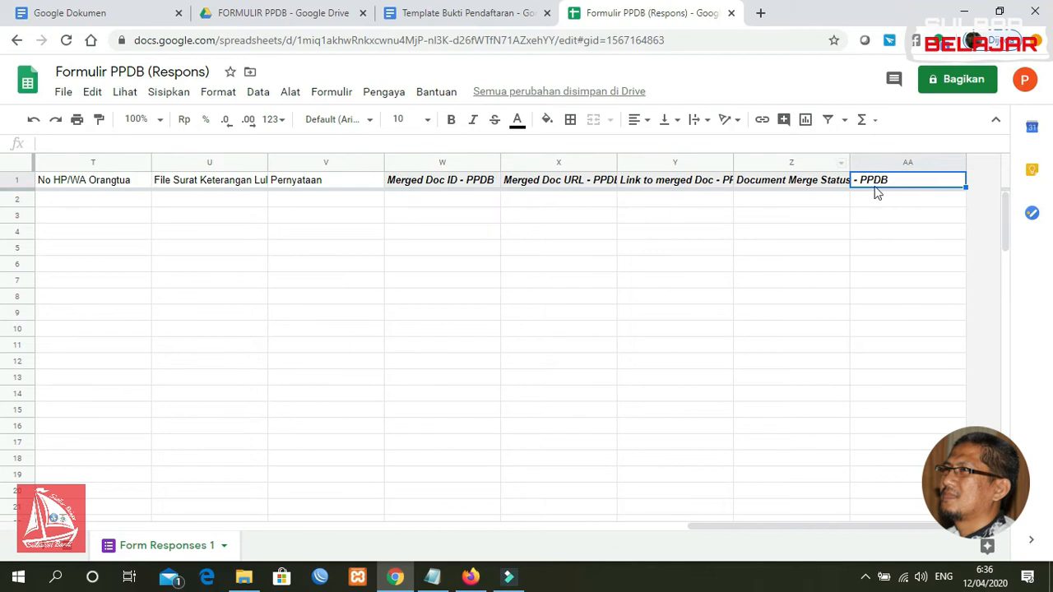
{"action": "type", "text": "No Pendaftaran"}
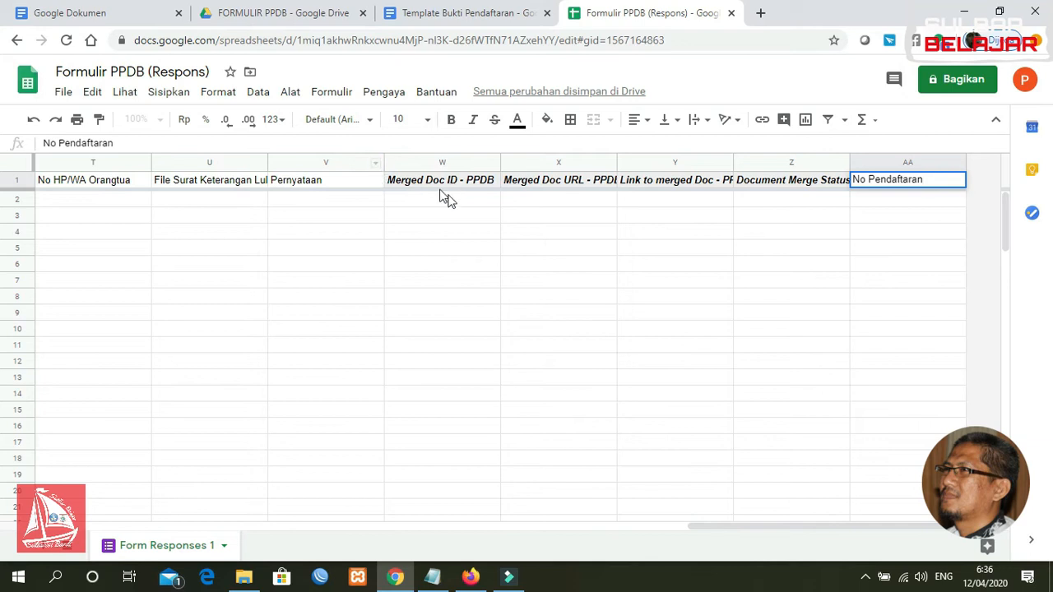
{"action": "left_click", "coordinate": [527, 251]}
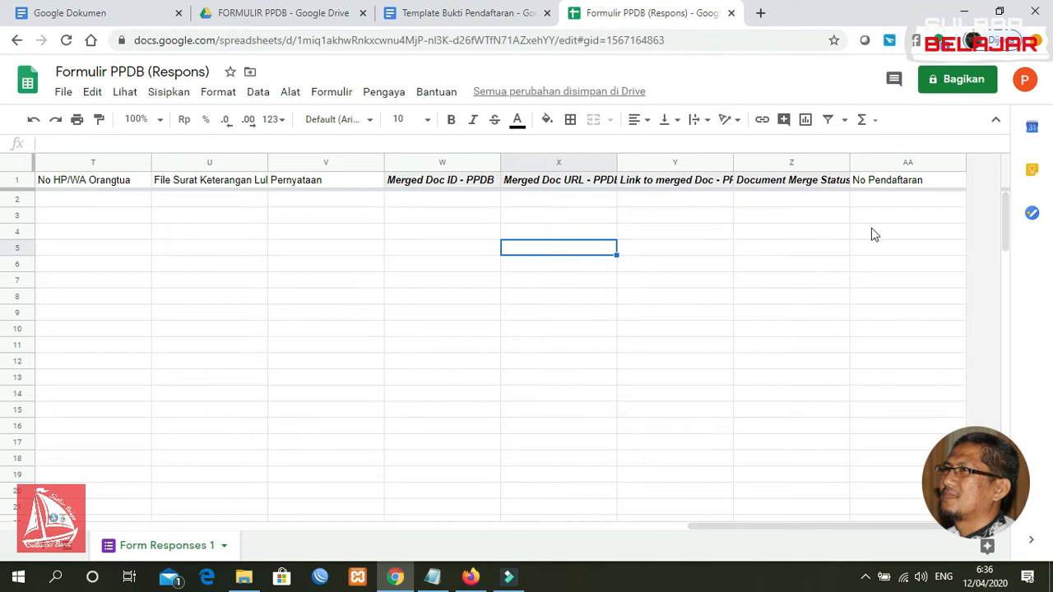
Select the empty cells under No Pendaftaran, then cell W2 under Merged Doc ID
{"action": "left_click", "coordinate": [888, 202]}
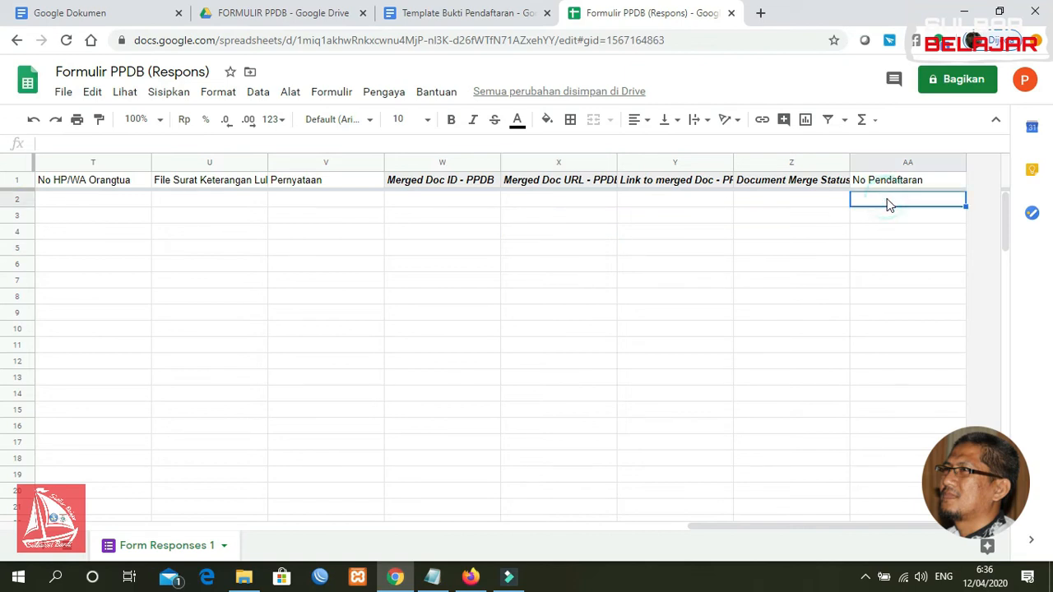
{"action": "left_click", "coordinate": [889, 215]}
{"action": "left_click", "coordinate": [890, 232]}
{"action": "left_click", "coordinate": [895, 263]}
{"action": "left_click", "coordinate": [882, 200]}
{"action": "left_click", "coordinate": [883, 215]}
{"action": "left_click", "coordinate": [889, 265]}
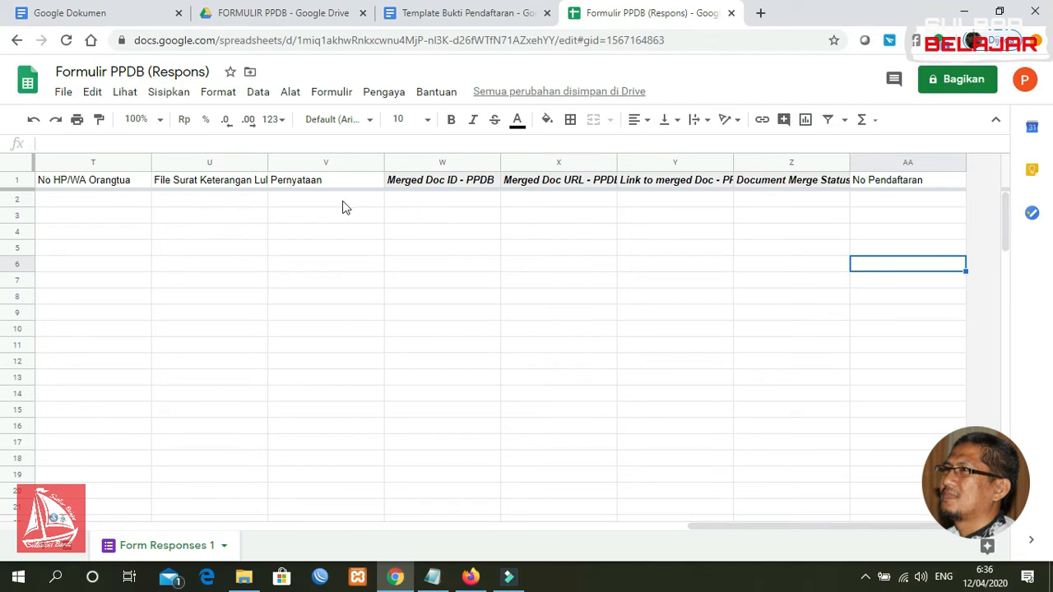
{"action": "left_click", "coordinate": [426, 201]}
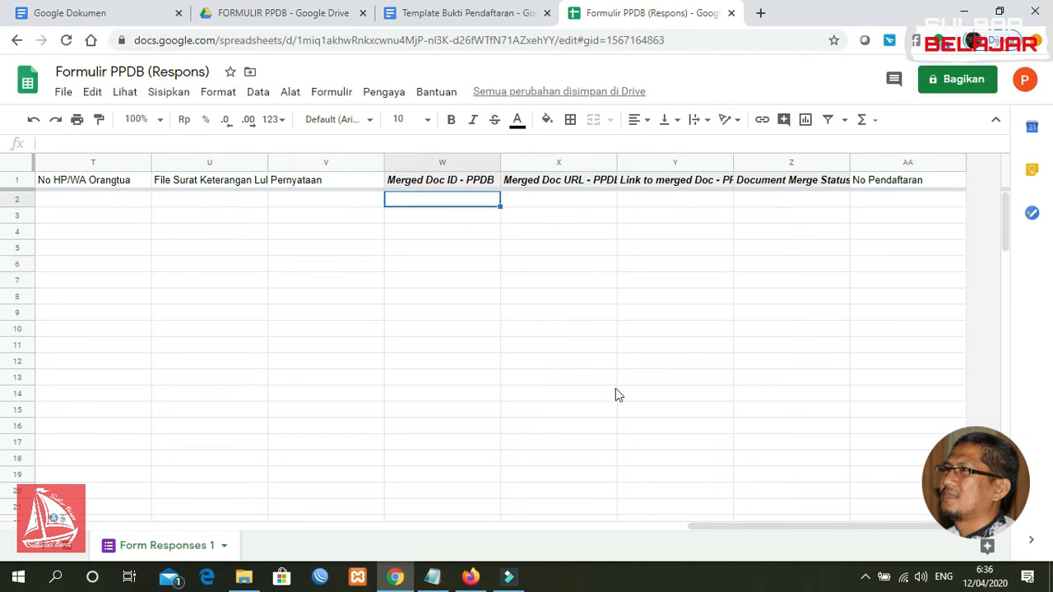
{"action": "left_click_drag", "start_coordinate": [723, 525], "coordinate": [545, 525]}
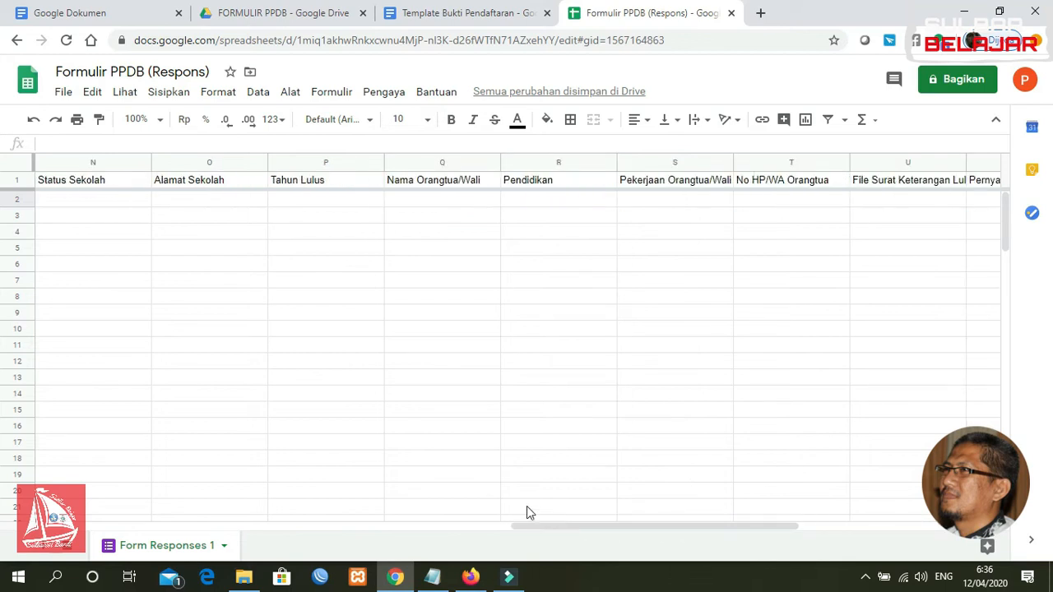
Open the script editor and replace Kode.gs's default code with the prepared myFunction script
{"action": "left_click", "coordinate": [290, 92]}
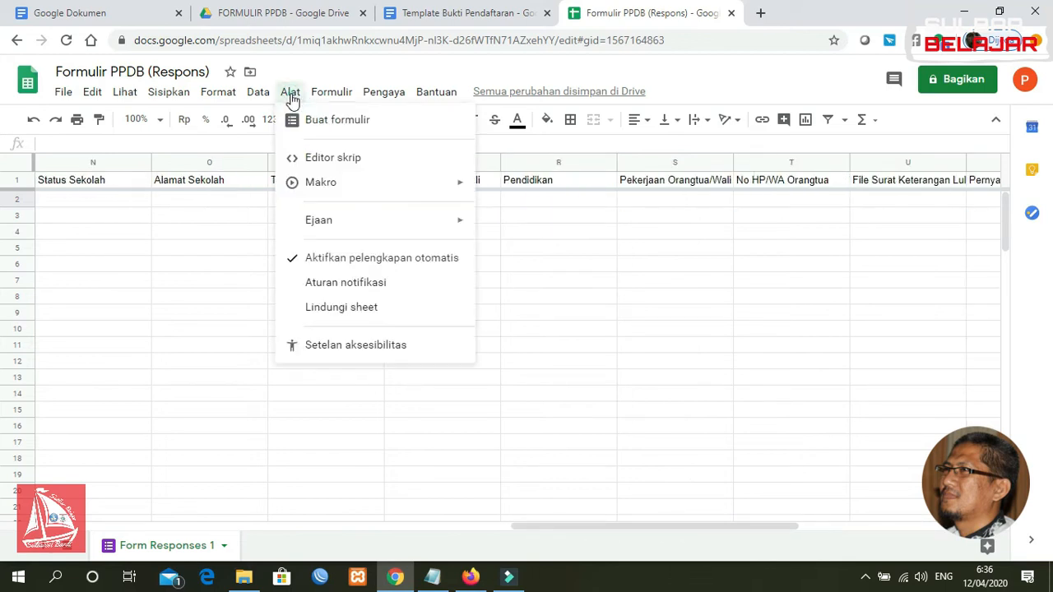
{"action": "left_click", "coordinate": [317, 161]}
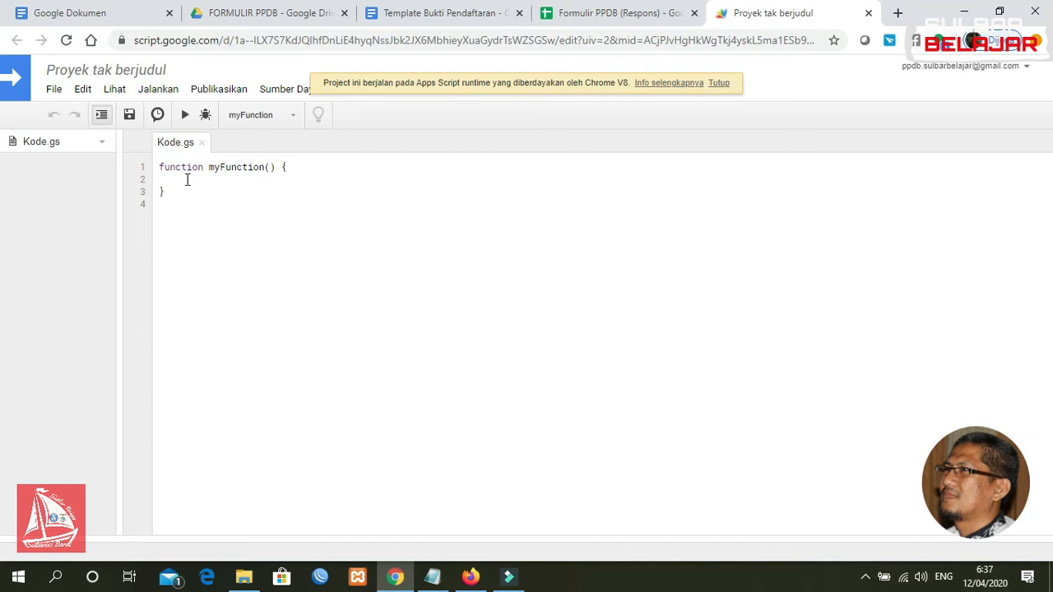
{"action": "left_click", "coordinate": [432, 576]}
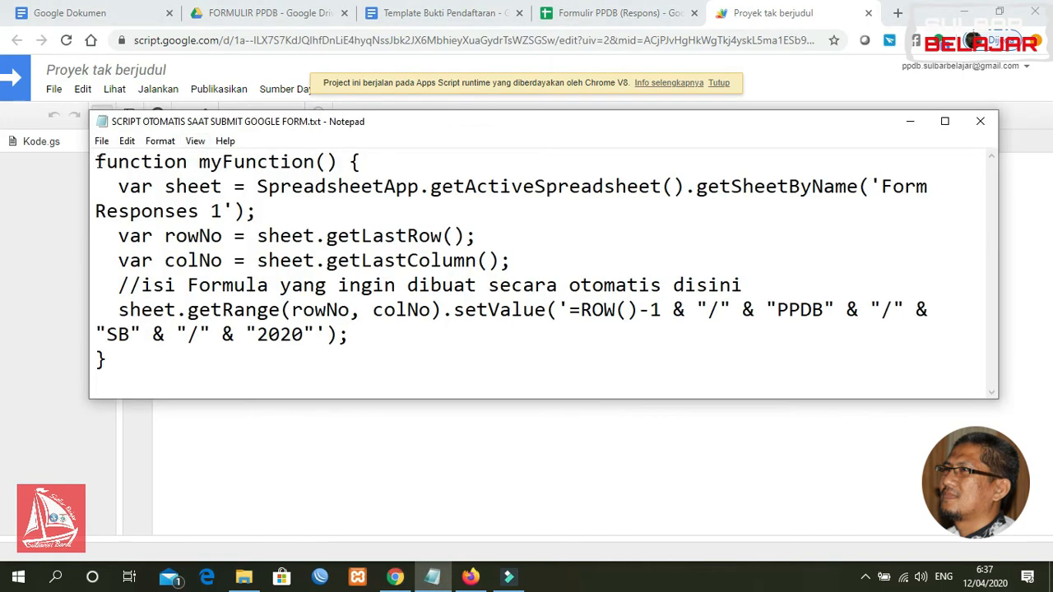
{"action": "left_click_drag", "start_coordinate": [96, 161], "coordinate": [168, 352]}
{"action": "key", "text": "ctrl+c"}
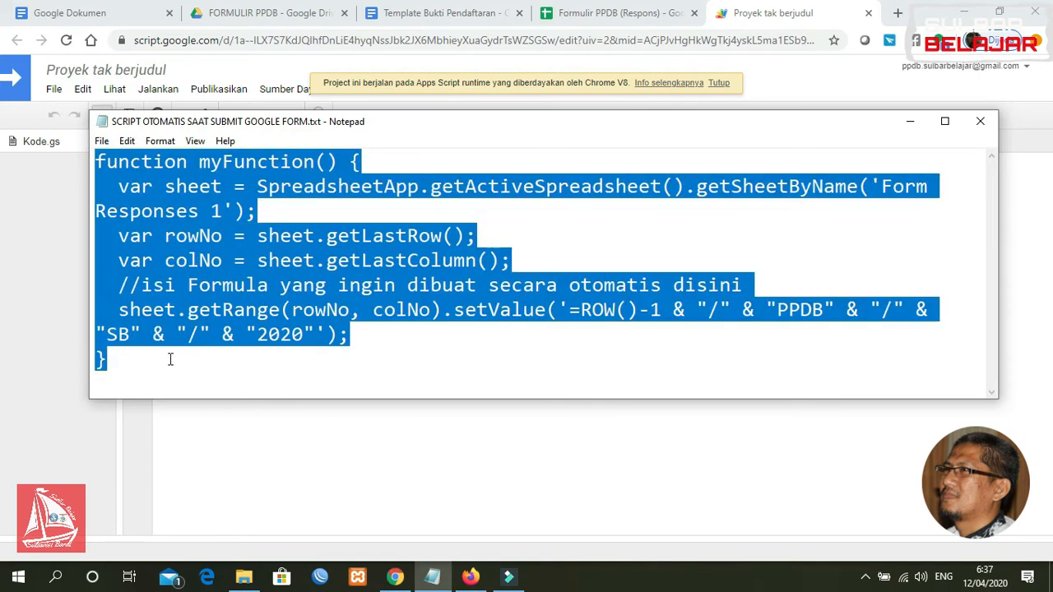
{"action": "left_click", "coordinate": [910, 121]}
{"action": "left_click_drag", "start_coordinate": [181, 207], "coordinate": [156, 160]}
{"action": "key", "text": "BackSpace"}
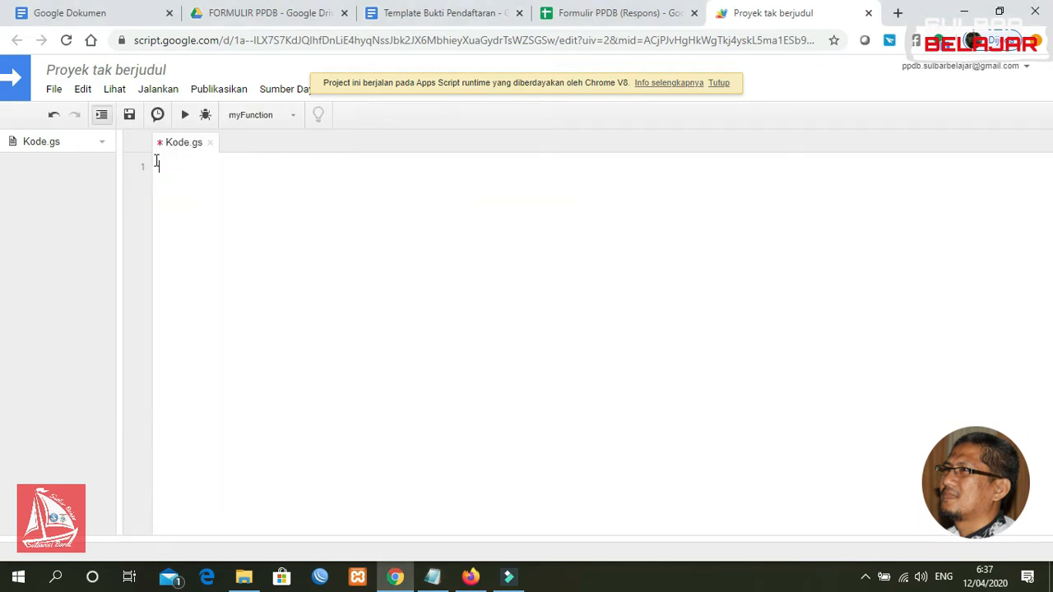
{"action": "key", "text": "ctrl+v"}
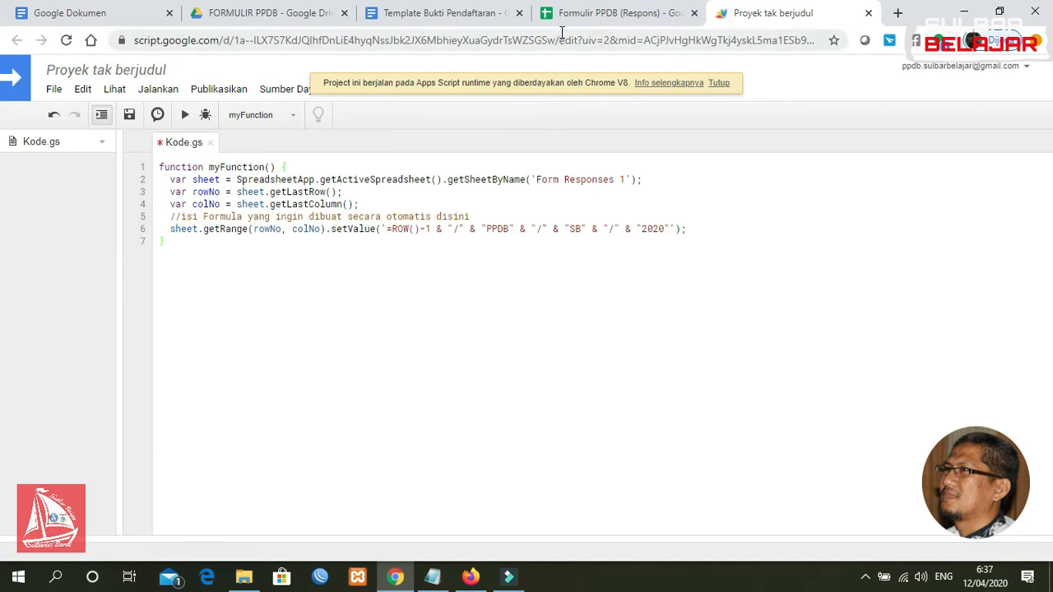
{"action": "left_click", "coordinate": [592, 13]}
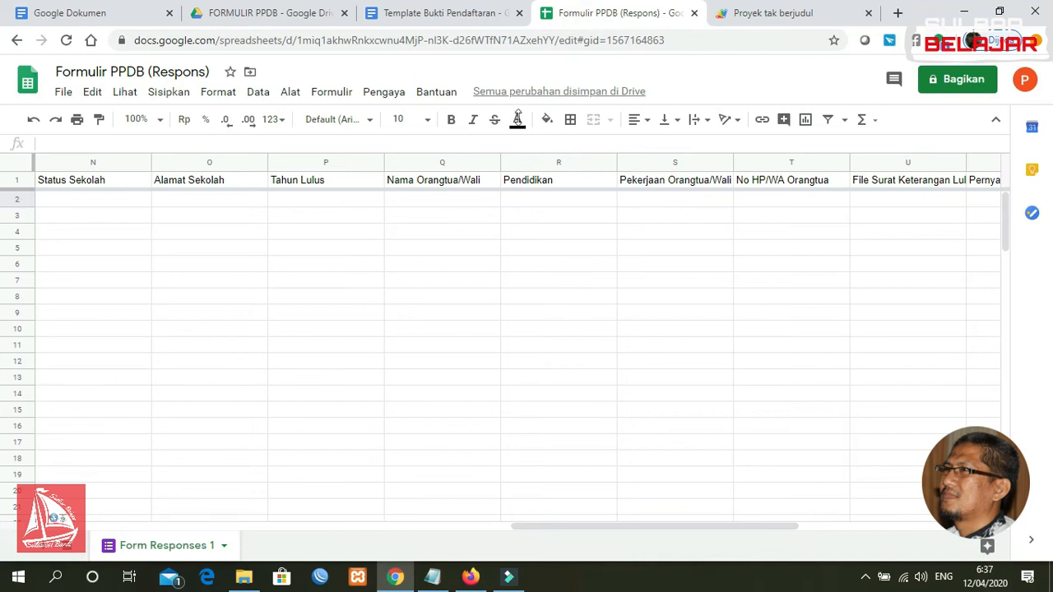
Compare the script with the sheet, selecting cells N2 and O2 in the first response row
{"action": "left_click", "coordinate": [774, 12]}
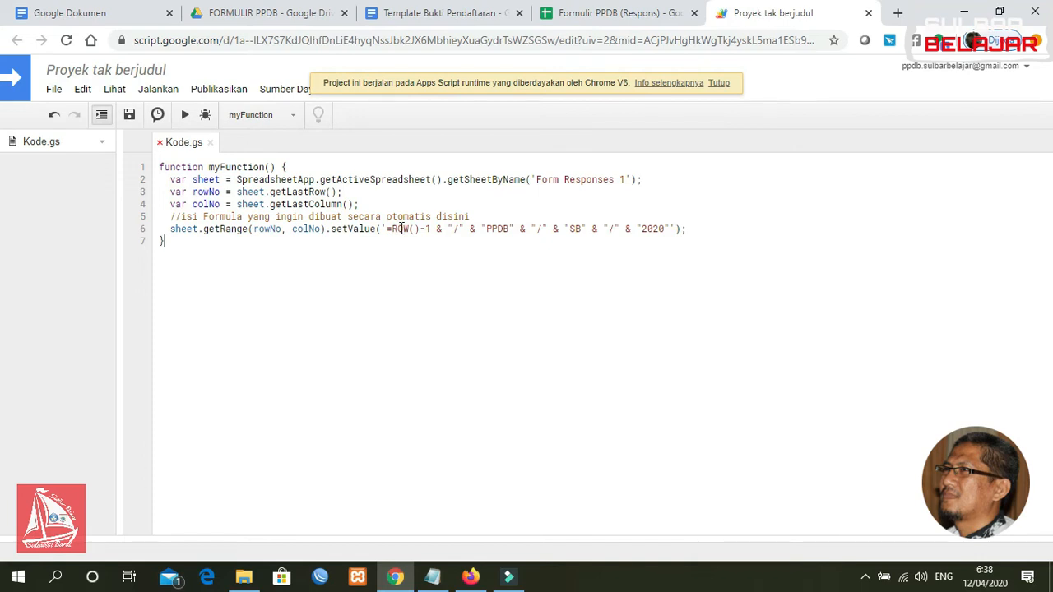
{"action": "left_click", "coordinate": [595, 15]}
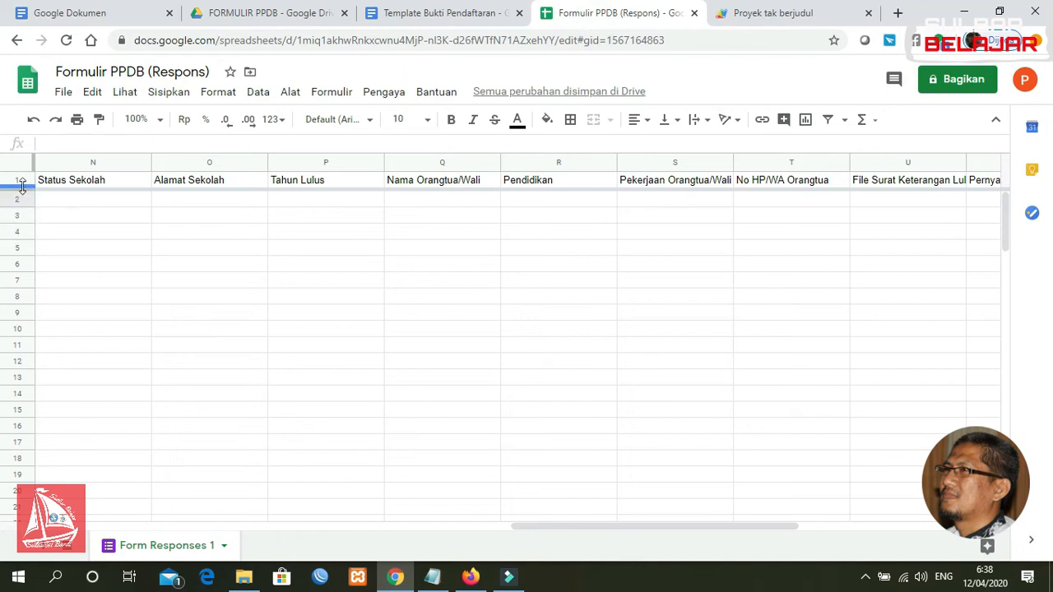
{"action": "left_click", "coordinate": [794, 13]}
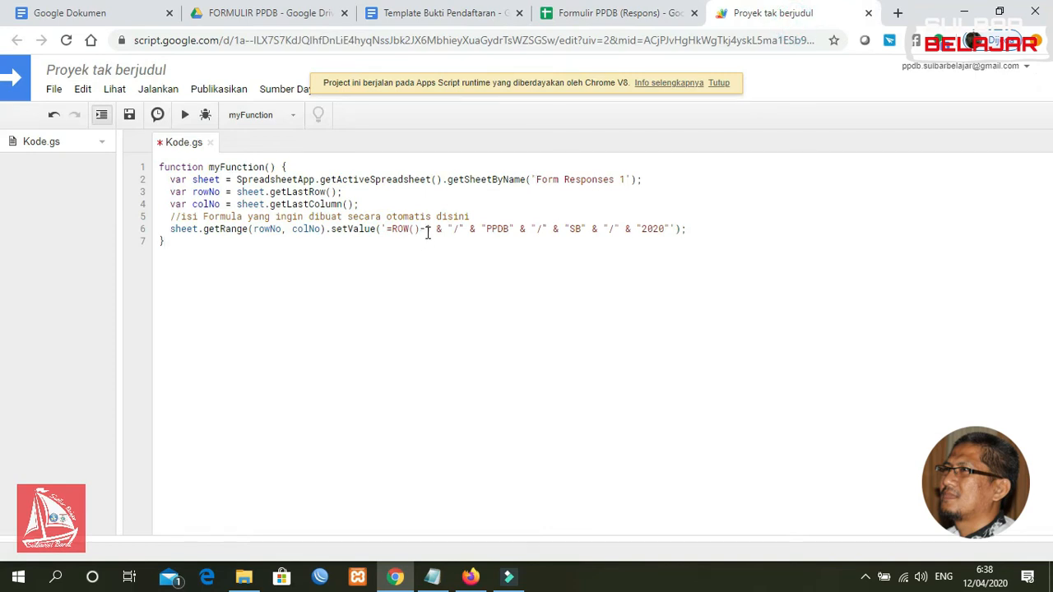
{"action": "left_click", "coordinate": [586, 12]}
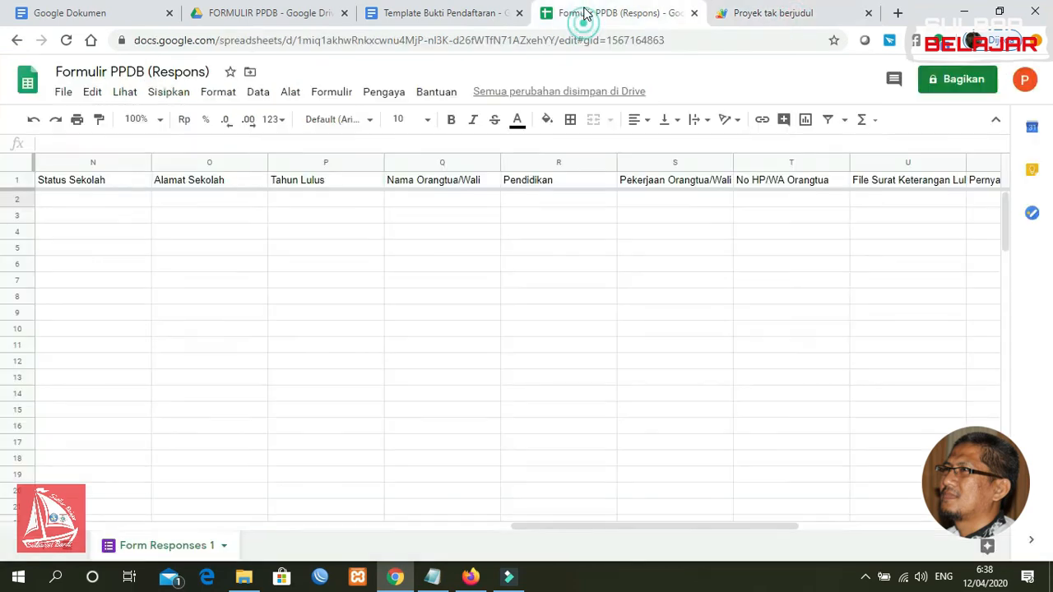
{"action": "left_click", "coordinate": [58, 202]}
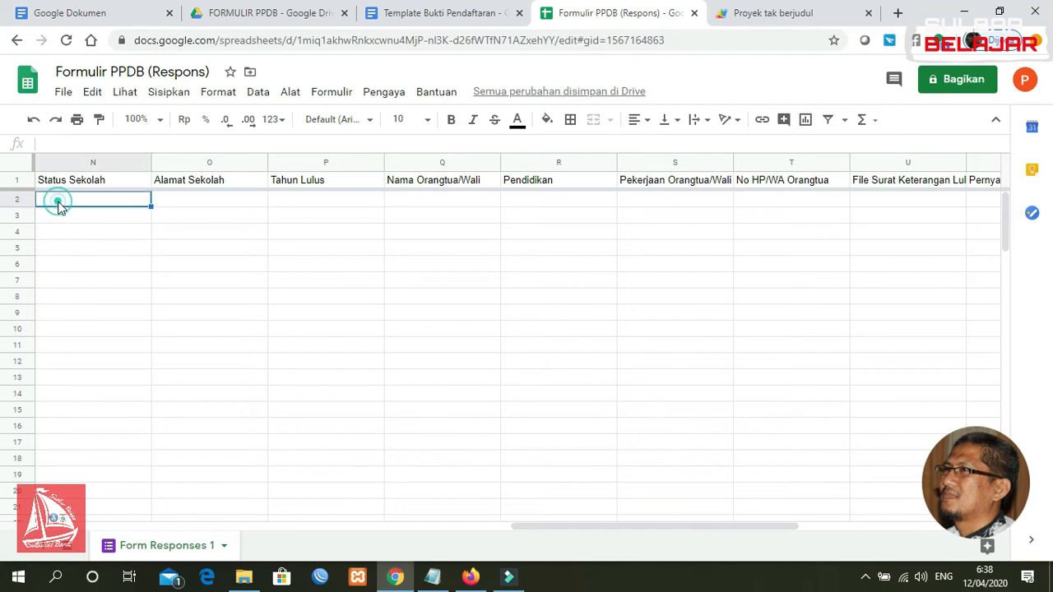
{"action": "left_click", "coordinate": [180, 205]}
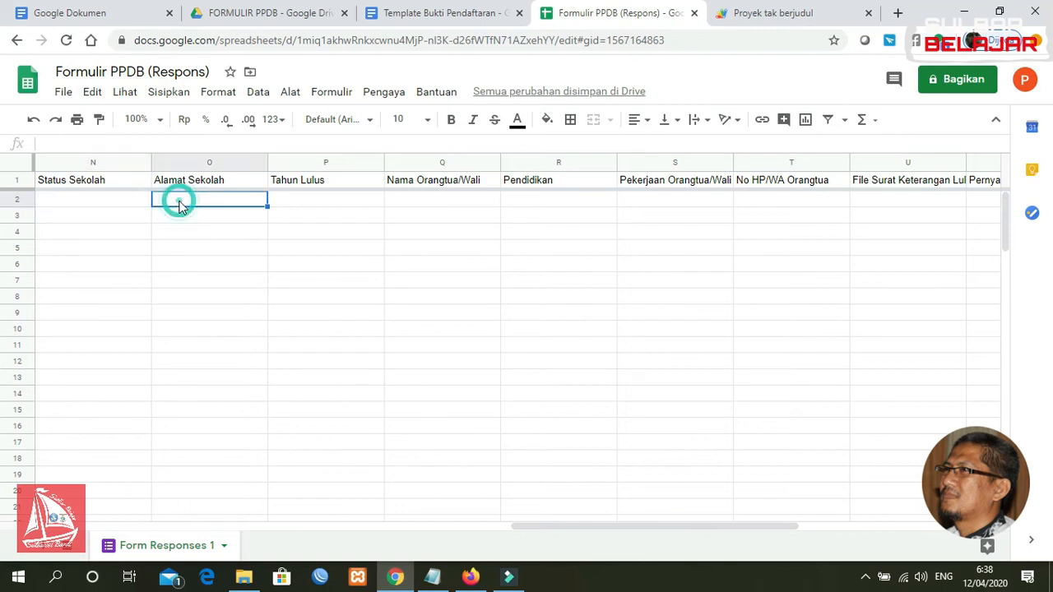
{"action": "left_click", "coordinate": [89, 206]}
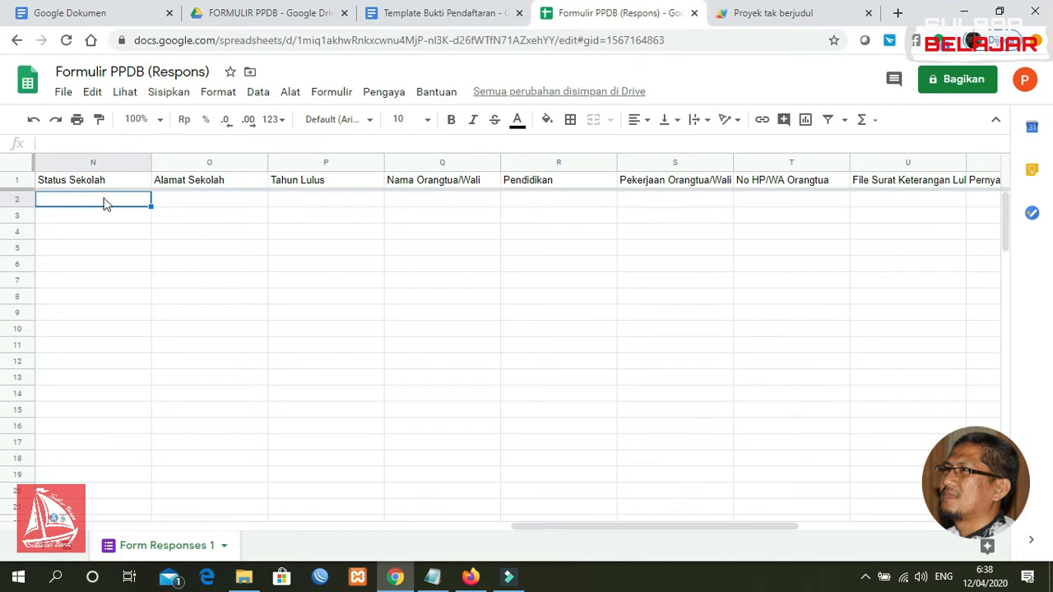
{"action": "left_click", "coordinate": [172, 203]}
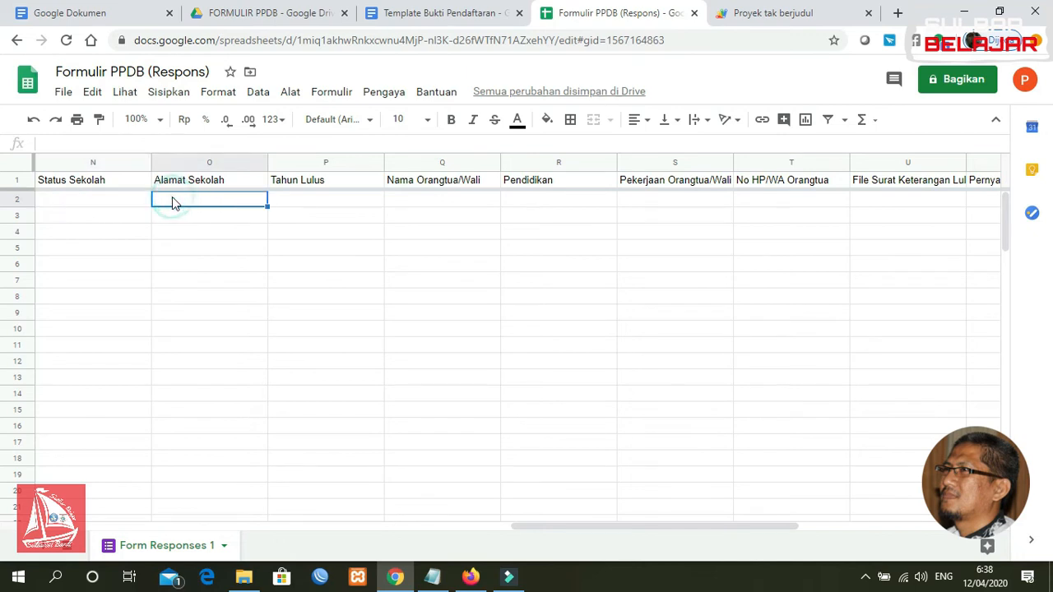
{"action": "left_click", "coordinate": [89, 206]}
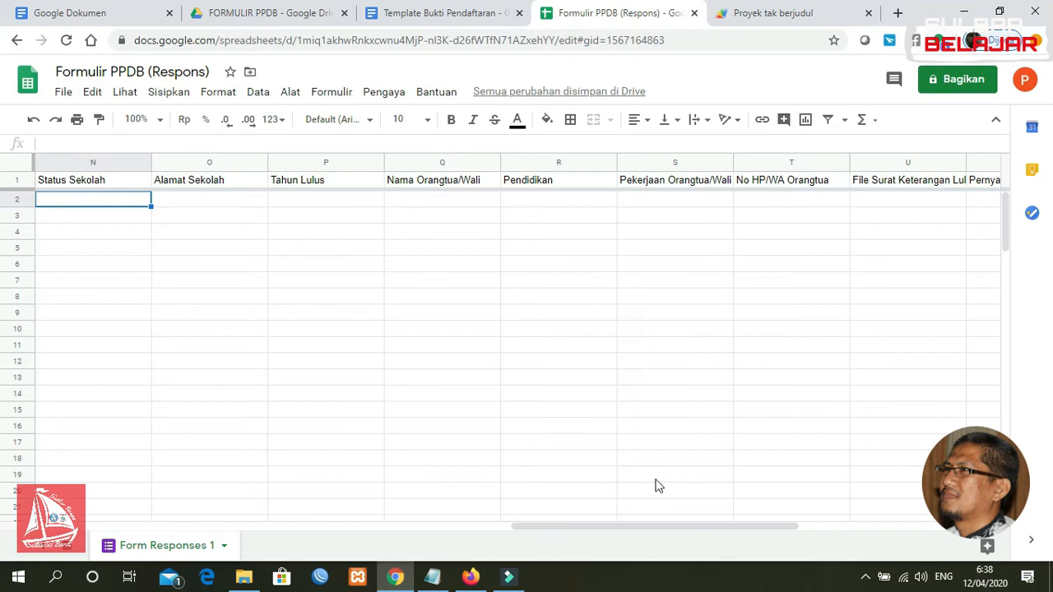
Select cells AA2 and AA3 under No Pendaftaran, then place the caret in line 6's formula
{"action": "left_click_drag", "start_coordinate": [627, 525], "coordinate": [797, 527]}
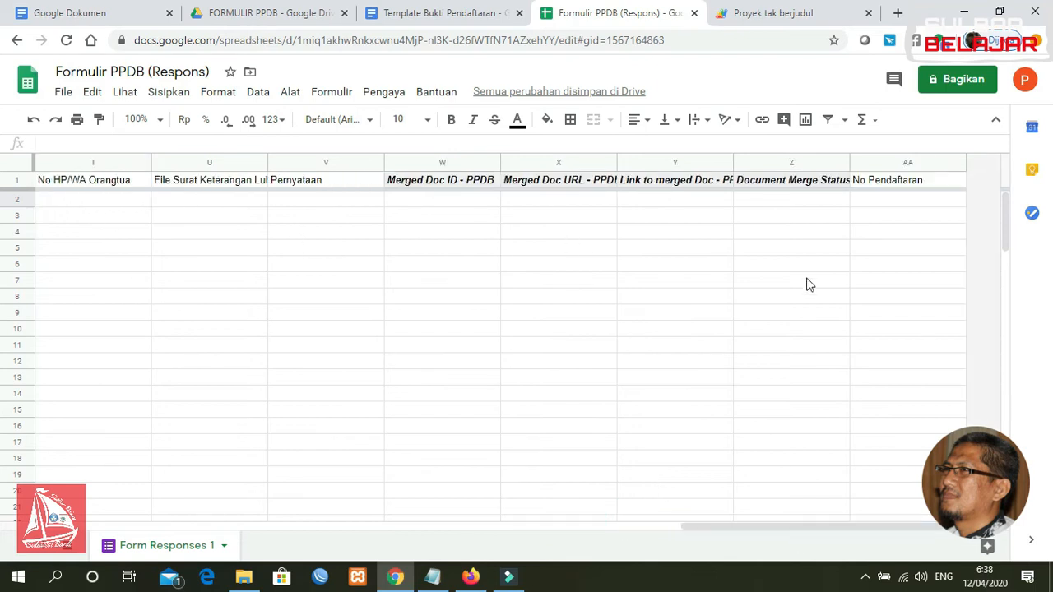
{"action": "left_click", "coordinate": [881, 202]}
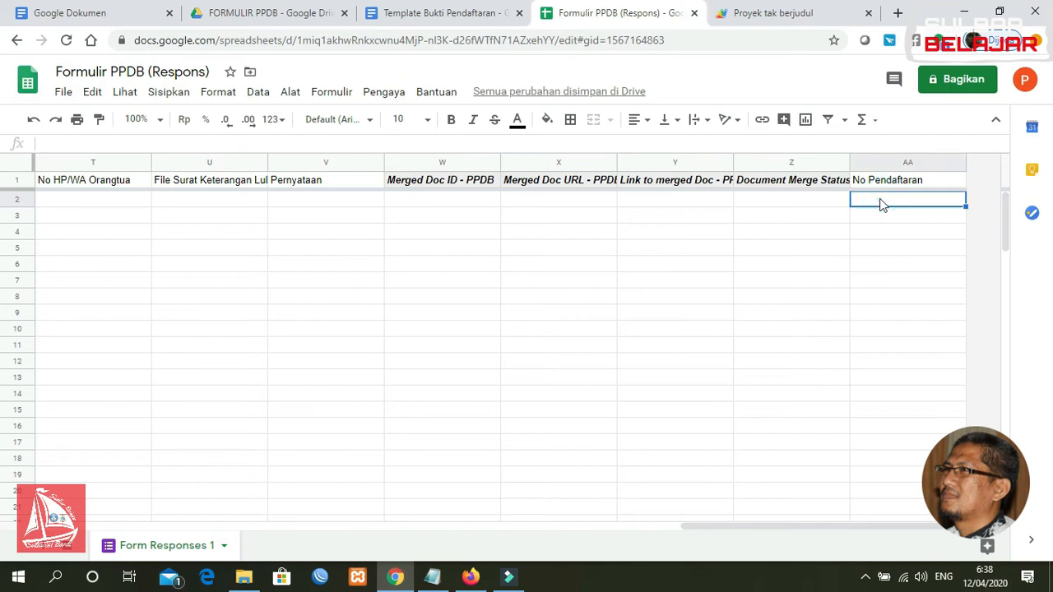
{"action": "left_click_drag", "start_coordinate": [815, 529], "coordinate": [896, 512]}
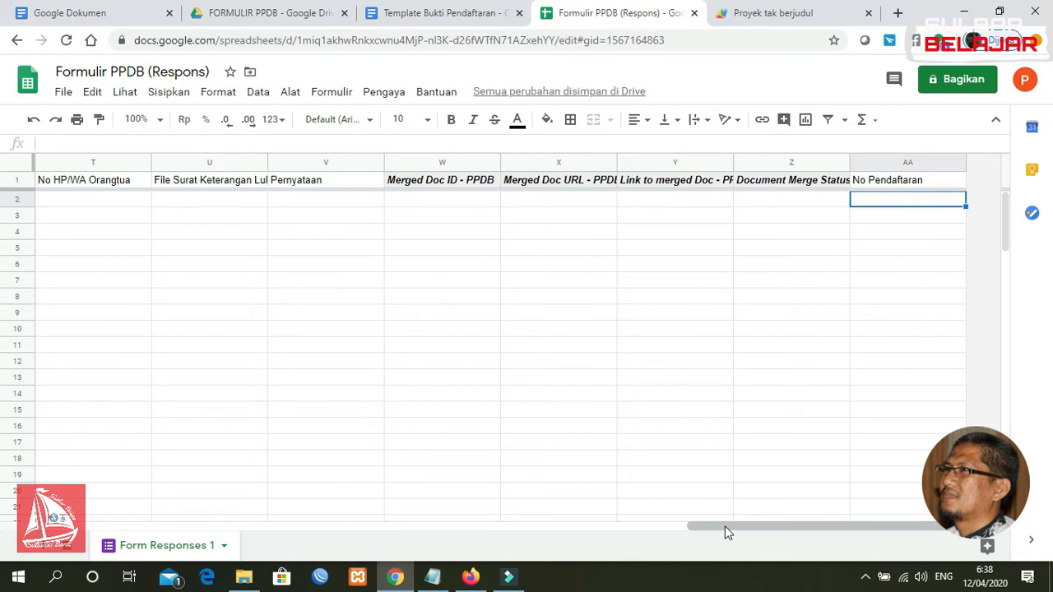
{"action": "left_click_drag", "start_coordinate": [724, 526], "coordinate": [59, 522]}
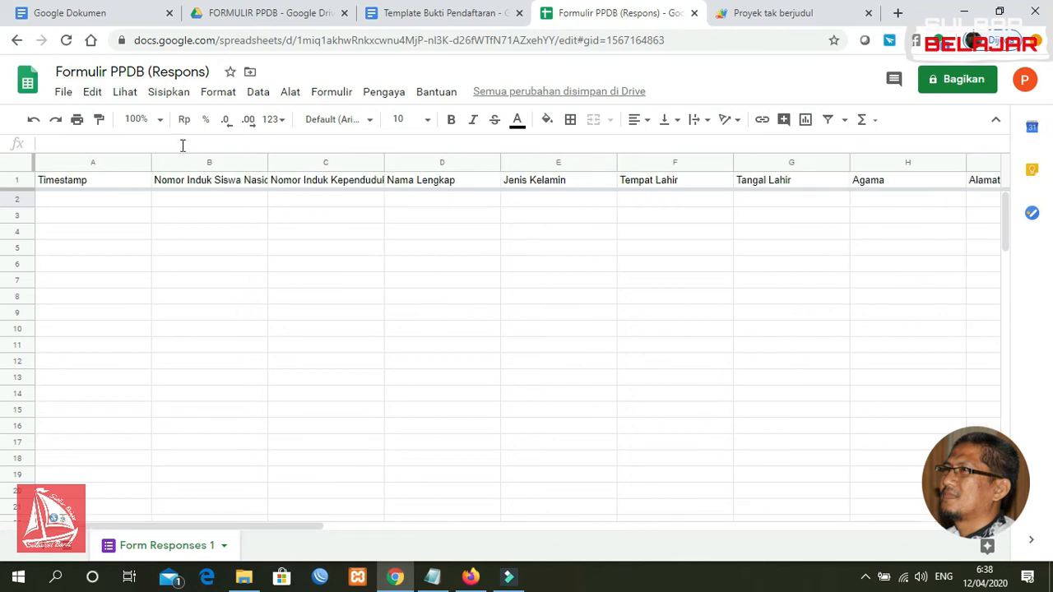
{"action": "left_click", "coordinate": [752, 21]}
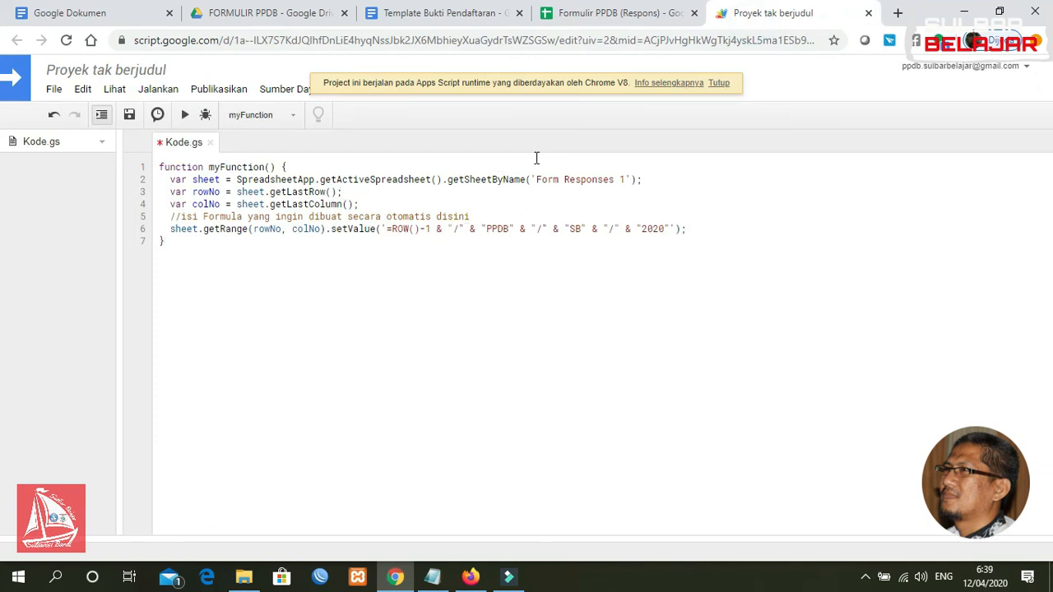
{"action": "left_click", "coordinate": [634, 15]}
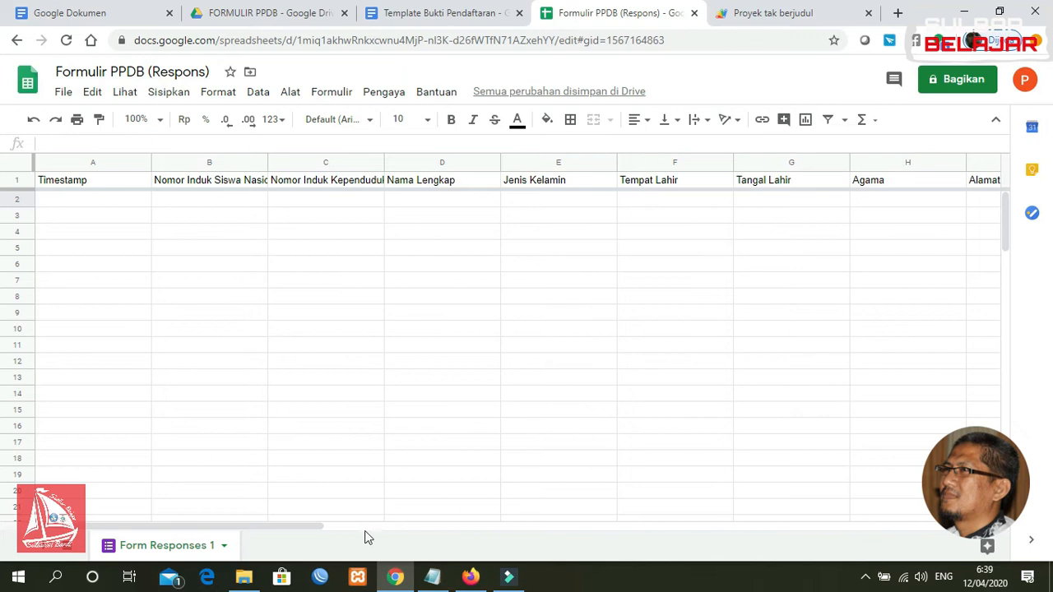
{"action": "left_click_drag", "start_coordinate": [294, 527], "coordinate": [939, 506]}
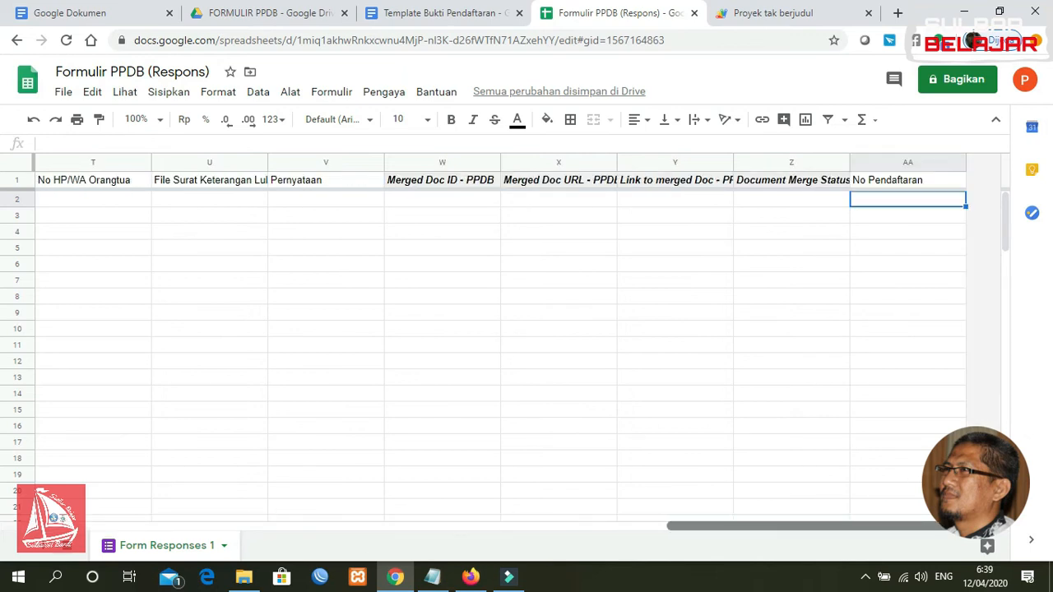
{"action": "left_click", "coordinate": [893, 218]}
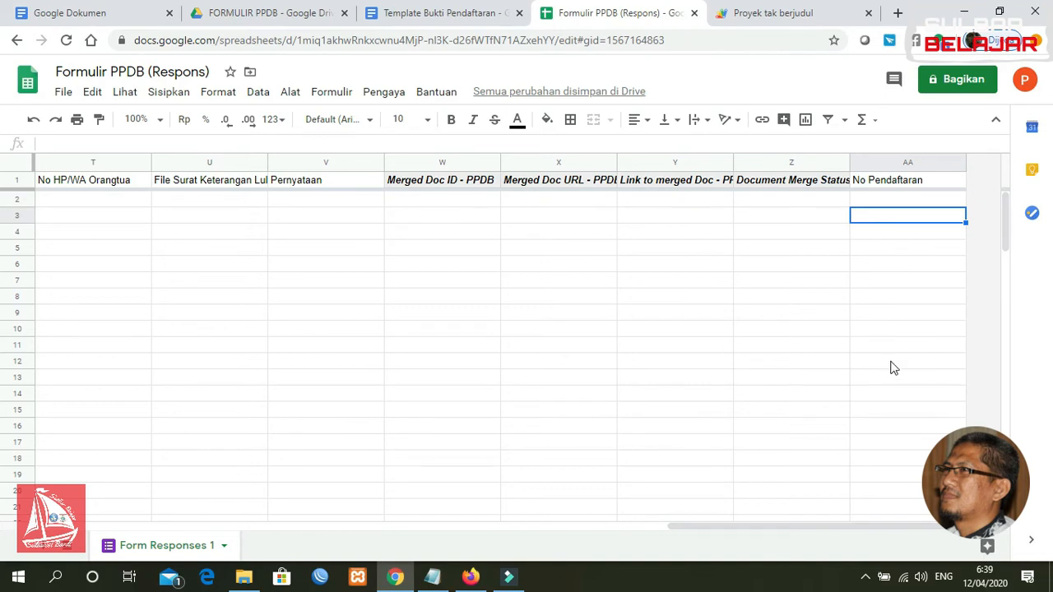
{"action": "left_click", "coordinate": [791, 13]}
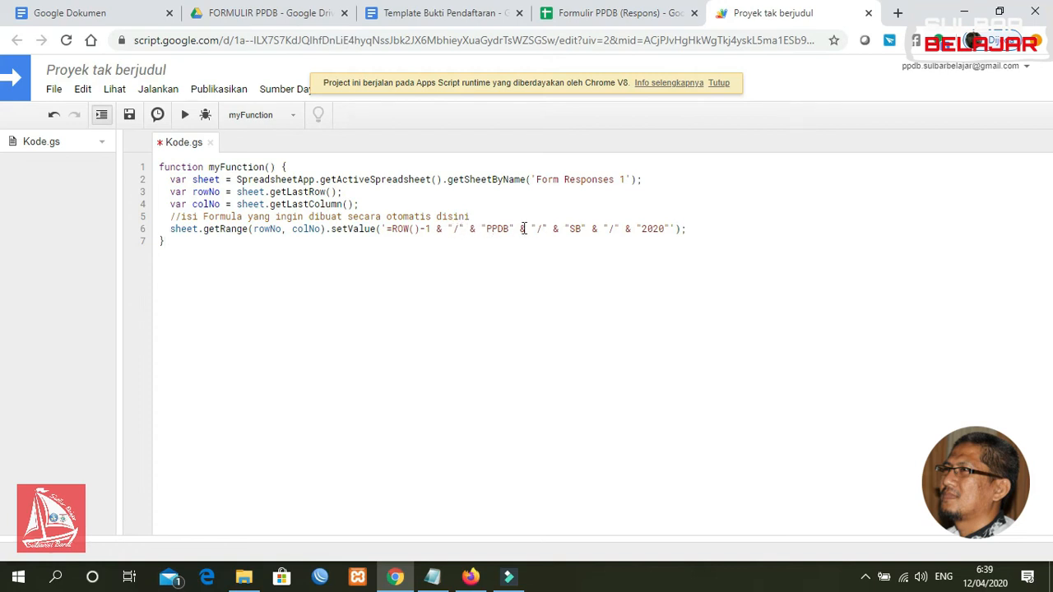
{"action": "left_click", "coordinate": [437, 229]}
{"action": "left_click", "coordinate": [451, 229]}
{"action": "left_click", "coordinate": [454, 231]}
{"action": "left_click", "coordinate": [449, 229]}
{"action": "left_click", "coordinate": [462, 228]}
{"action": "left_click_drag", "start_coordinate": [487, 229], "coordinate": [503, 227]}
{"action": "left_click", "coordinate": [541, 229]}
{"action": "left_click", "coordinate": [130, 116]}
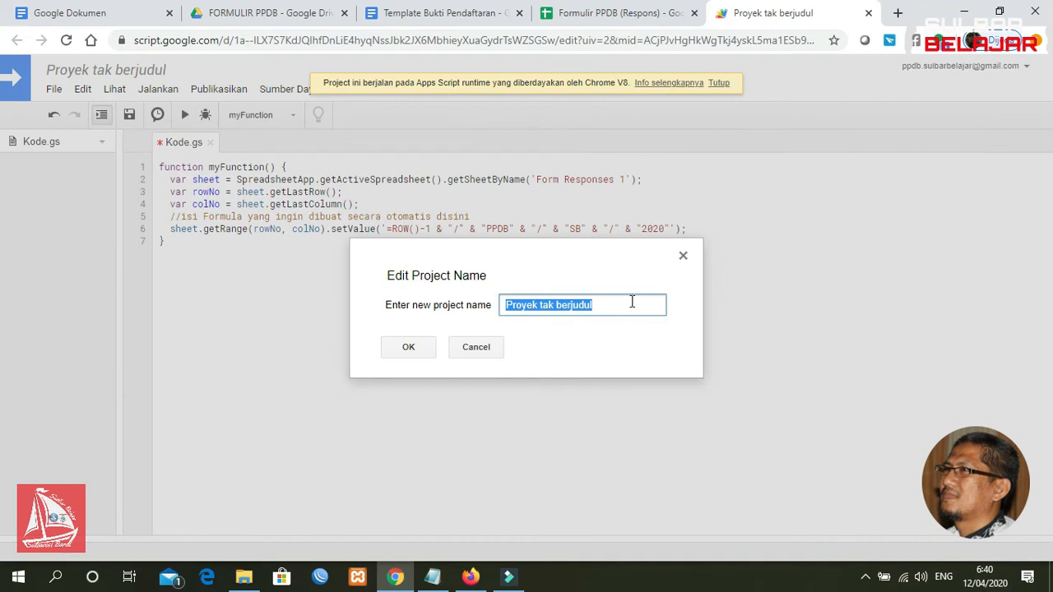
Save the project under the name PDDB and start adding a trigger from its triggers page
{"action": "type", "text": "ppdb"}
{"action": "key", "text": "BackSpace"}
{"action": "key", "text": "BackSpace"}
{"action": "key", "text": "BackSpace"}
{"action": "type", "text": "PDDB"}
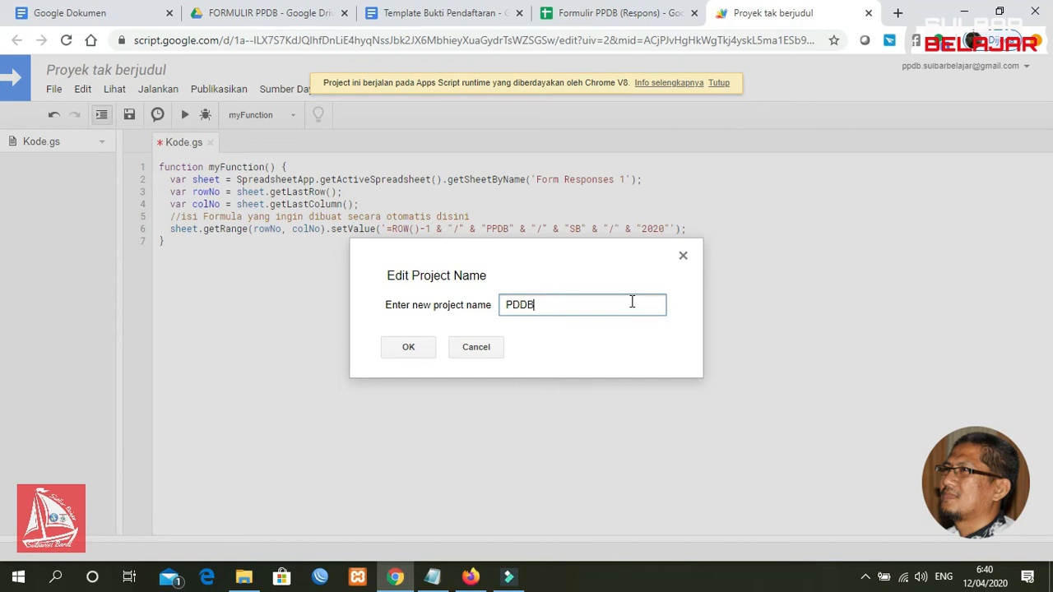
{"action": "left_click", "coordinate": [410, 351]}
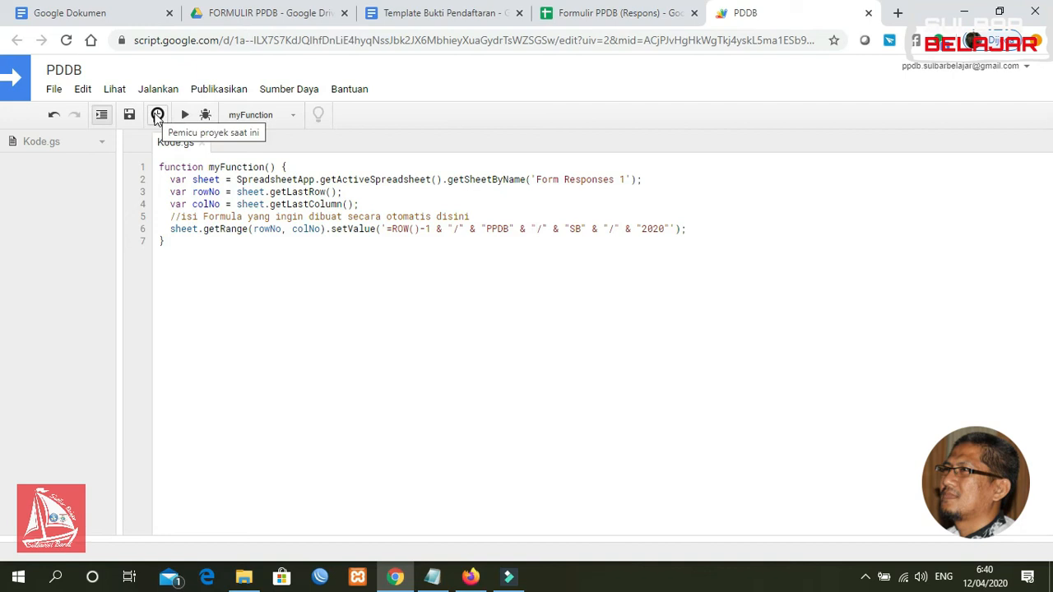
{"action": "left_click", "coordinate": [157, 116]}
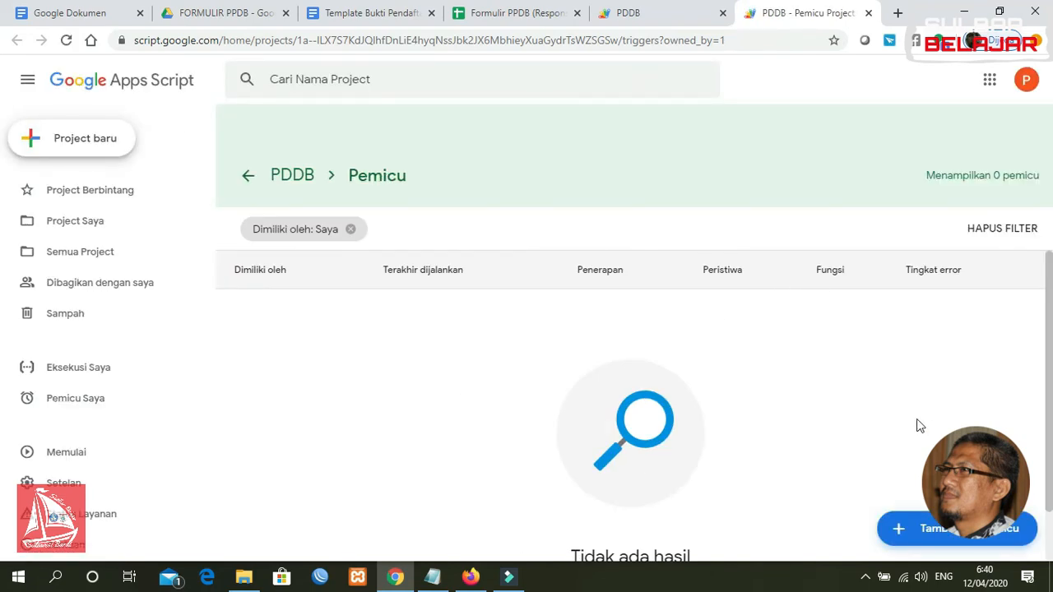
{"action": "left_click", "coordinate": [959, 532]}
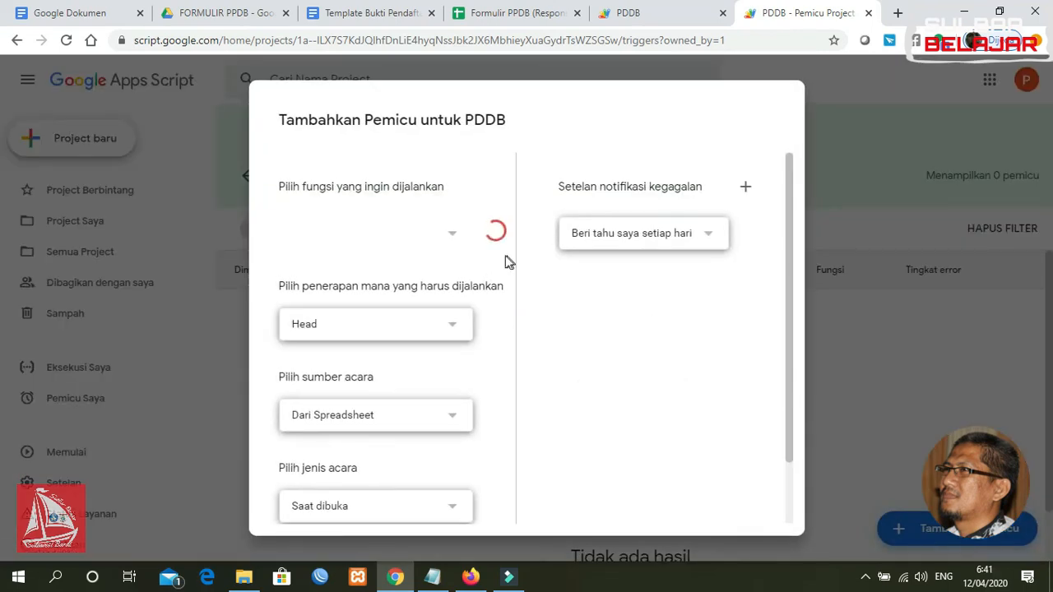
Set the trigger to run myFunction on Head, from the spreadsheet, on form submit
{"action": "left_click", "coordinate": [453, 229]}
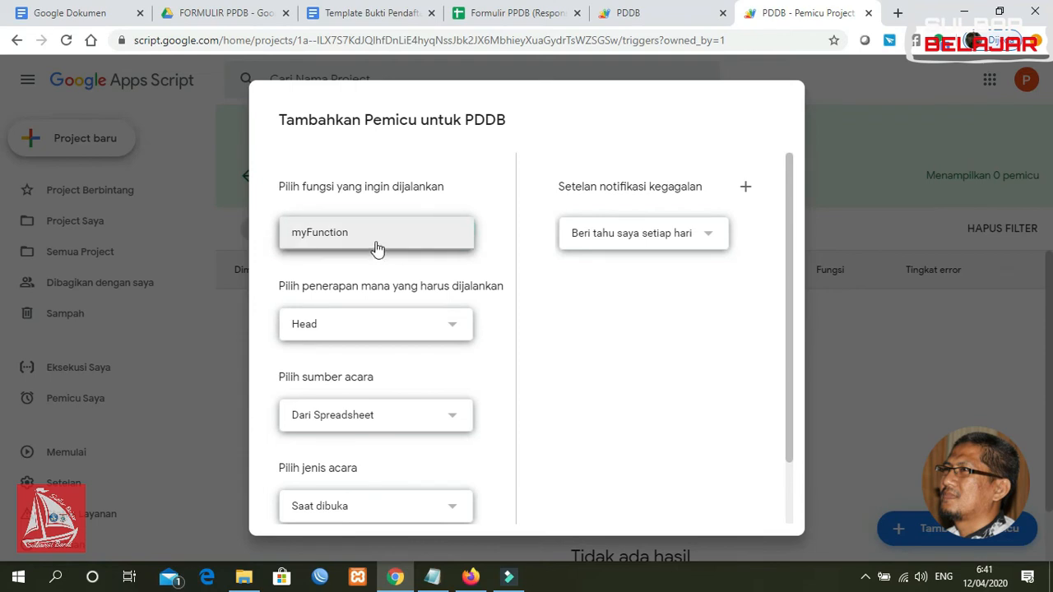
{"action": "left_click", "coordinate": [453, 329]}
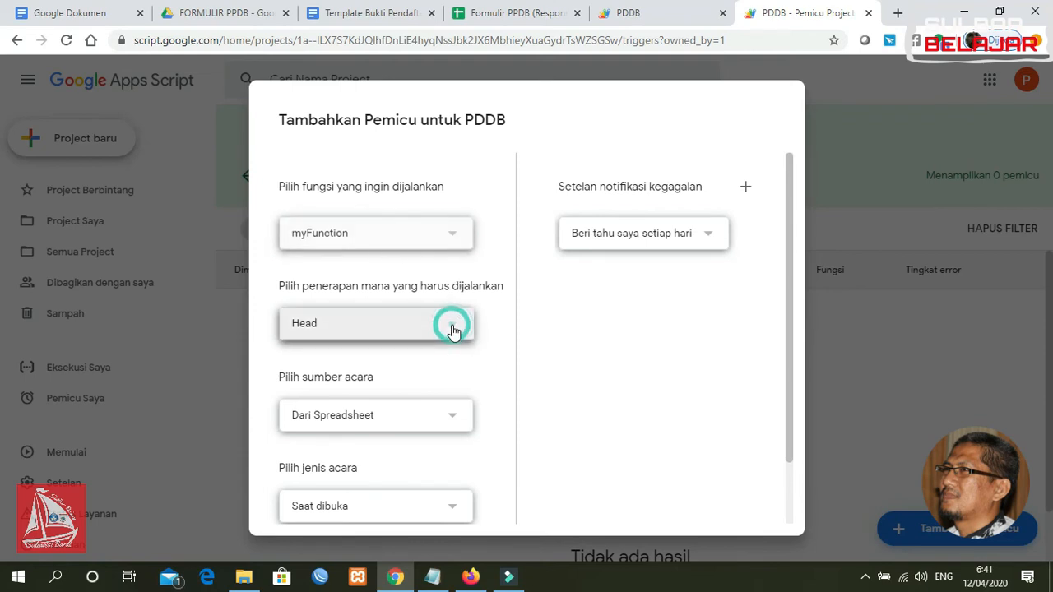
{"action": "left_click", "coordinate": [451, 427]}
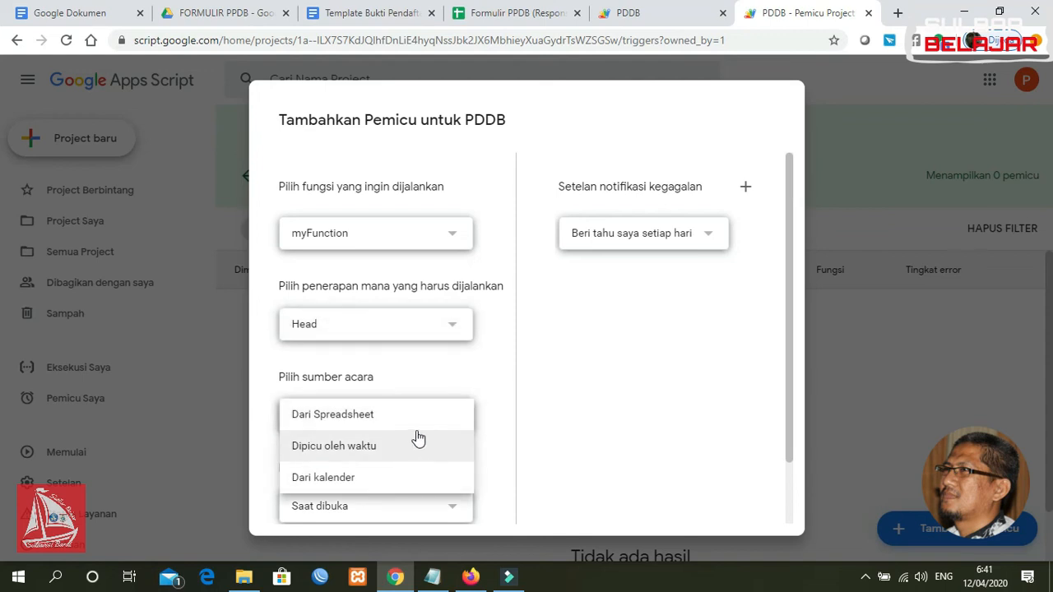
{"action": "left_click", "coordinate": [412, 421]}
{"action": "left_click", "coordinate": [572, 97]}
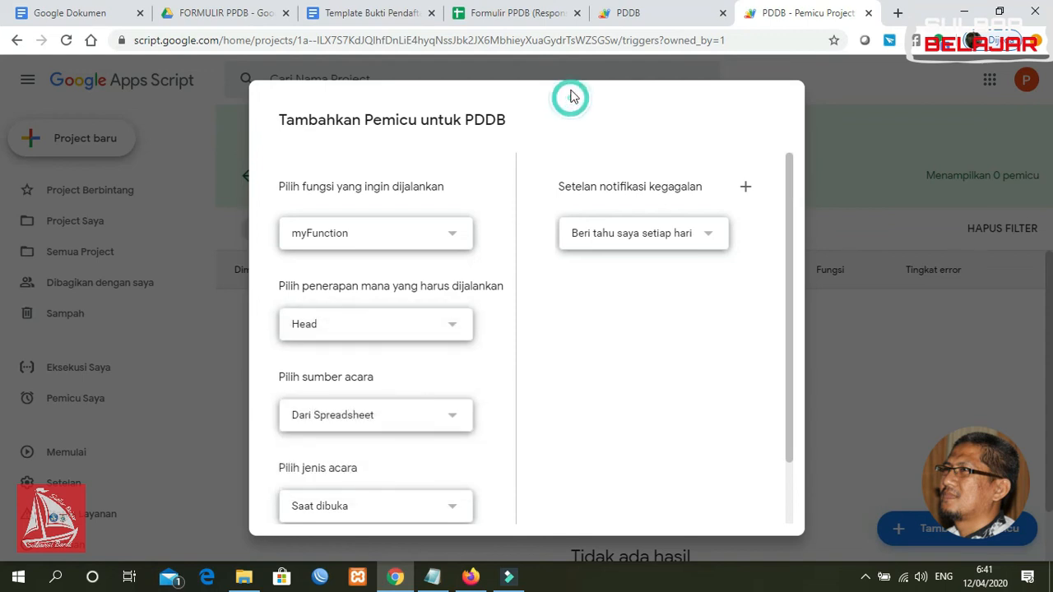
{"action": "left_click", "coordinate": [369, 505]}
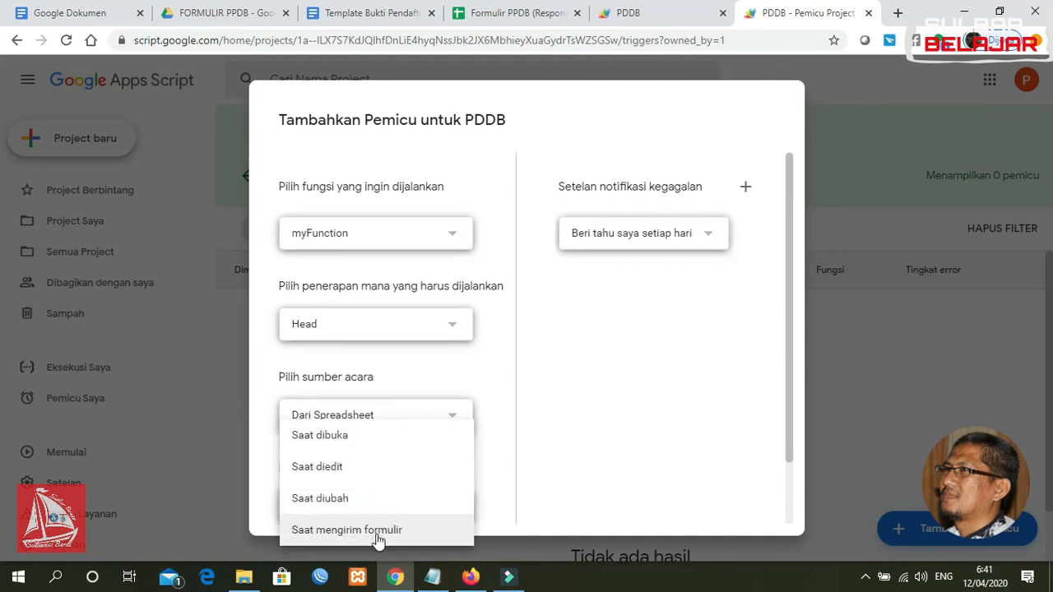
{"action": "left_click", "coordinate": [377, 537]}
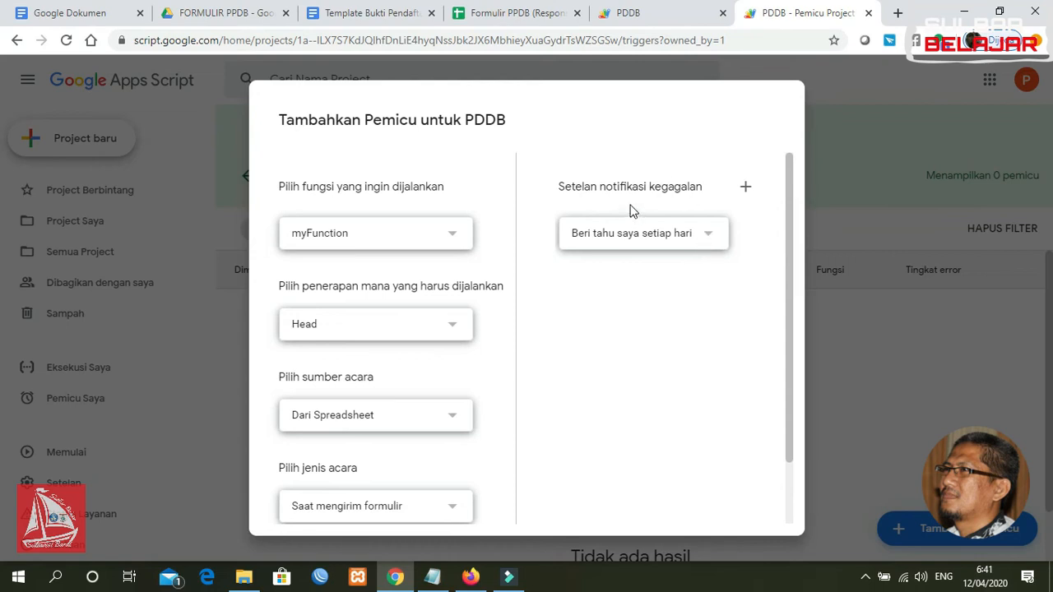
Set failure notifications to immediate, save the trigger, and choose the Google account to authorize
{"action": "left_click", "coordinate": [700, 236]}
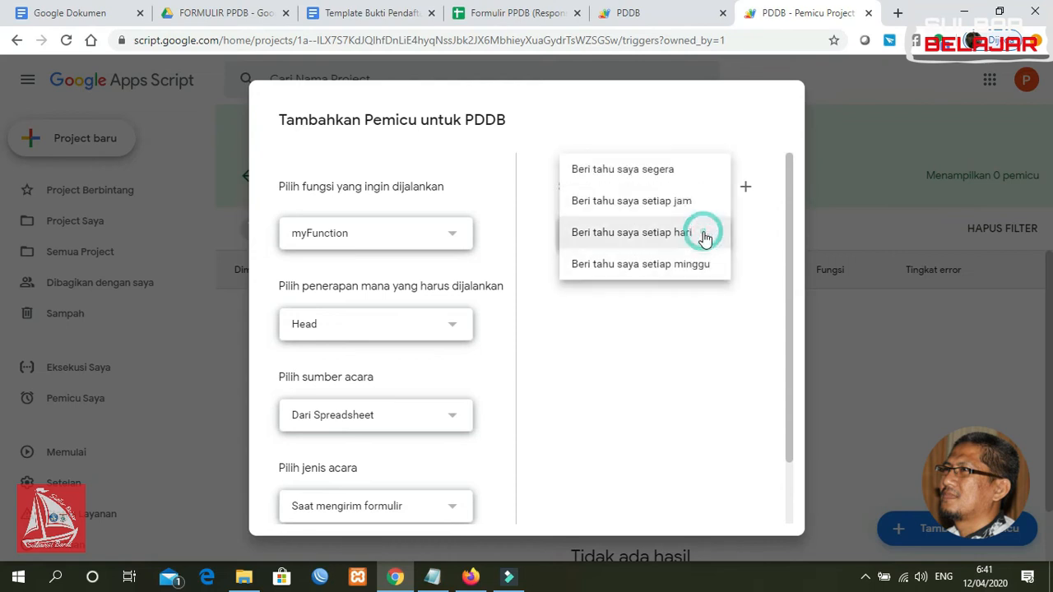
{"action": "left_click", "coordinate": [673, 172]}
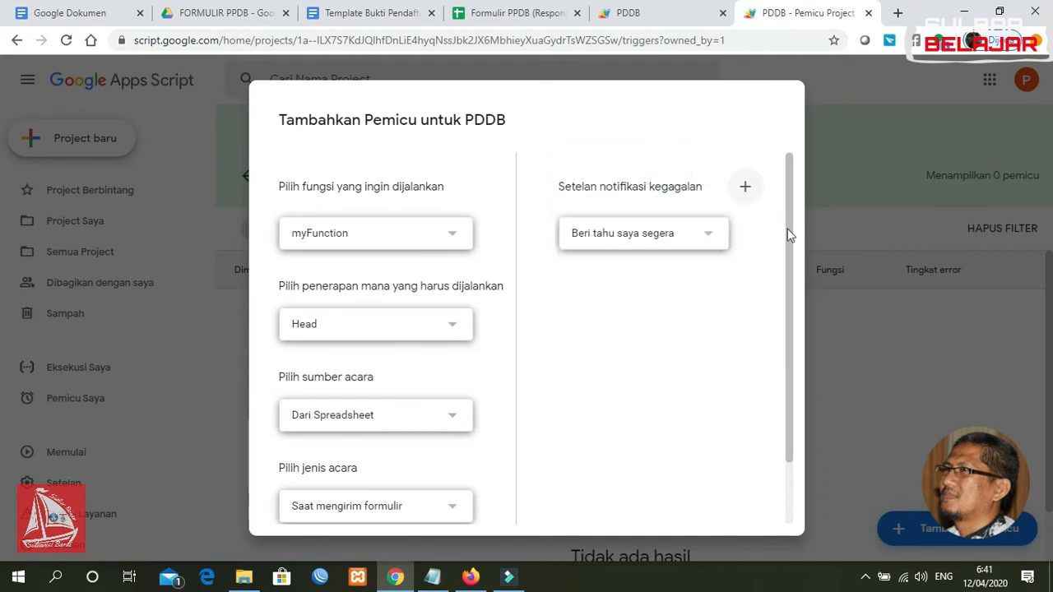
{"action": "scroll", "coordinate": [792, 239], "scroll_direction": "down", "scroll_amount": 2}
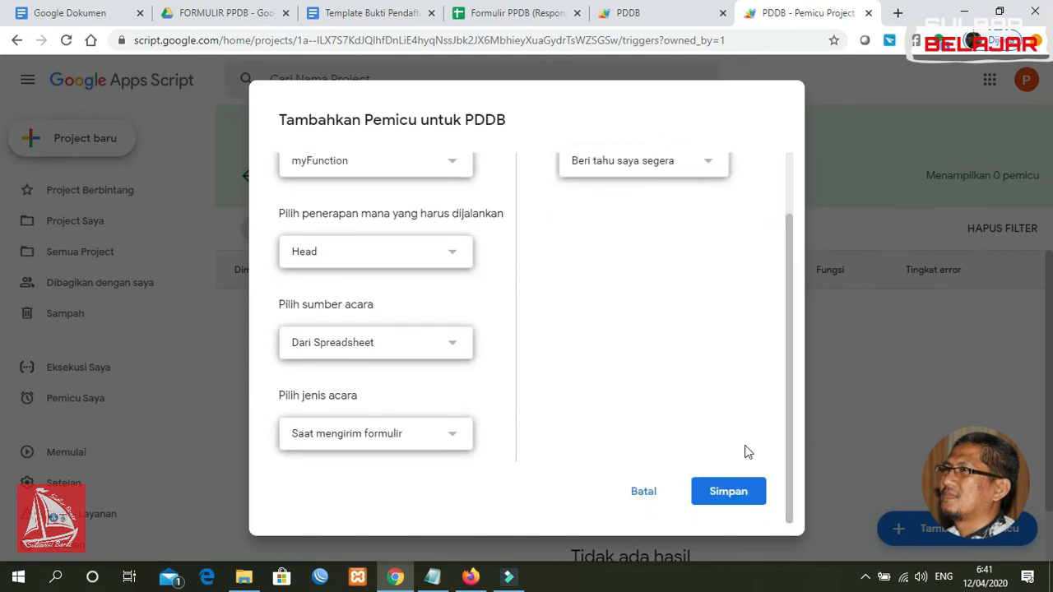
{"action": "left_click", "coordinate": [729, 495]}
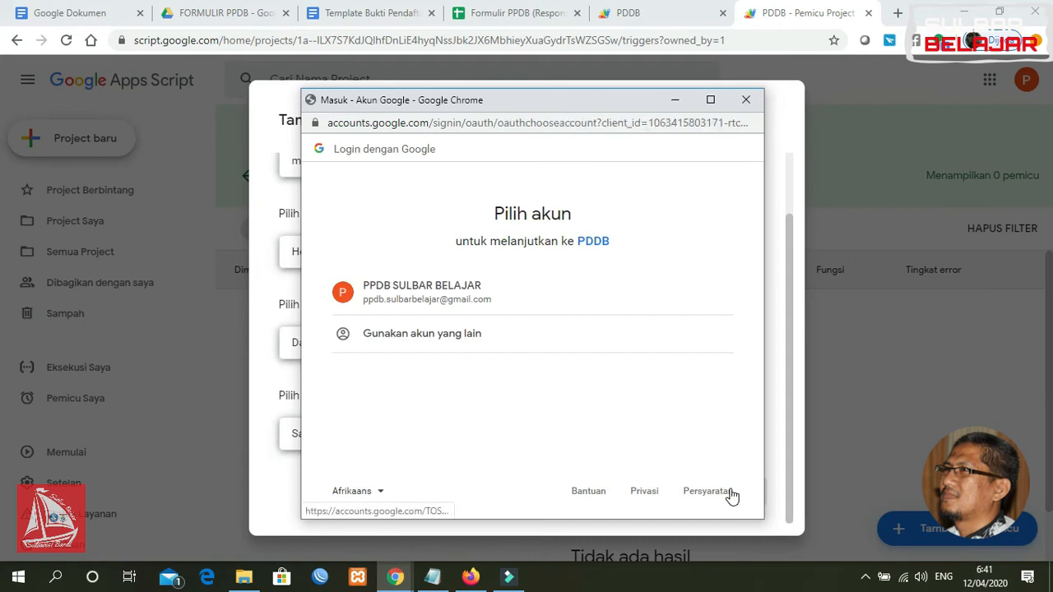
{"action": "left_click", "coordinate": [452, 299]}
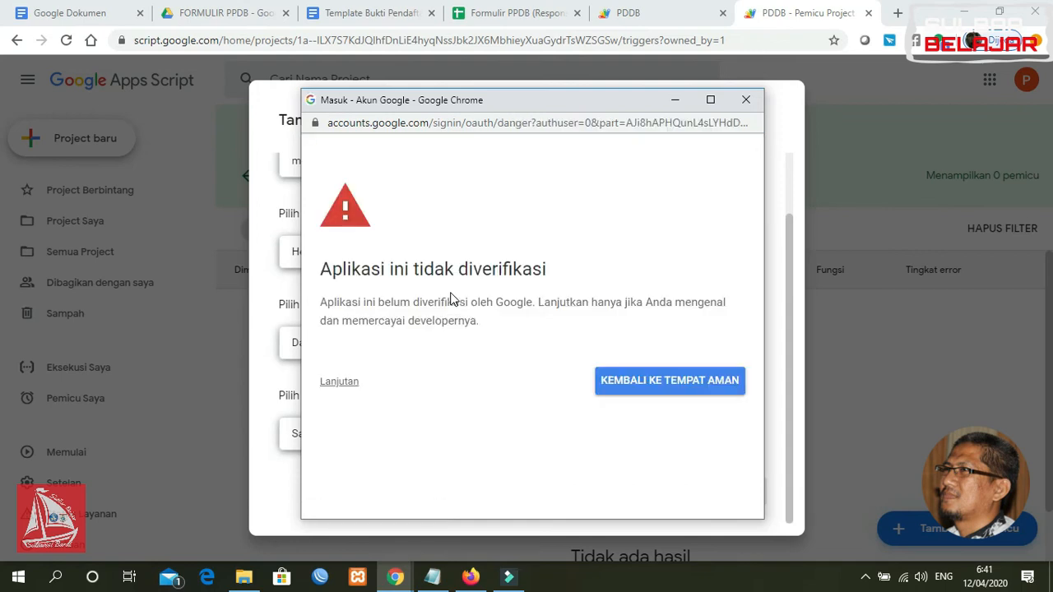
Proceed past the unverified-app warning, allow PDDB access, and return to the response spreadsheet
{"action": "left_click", "coordinate": [341, 380]}
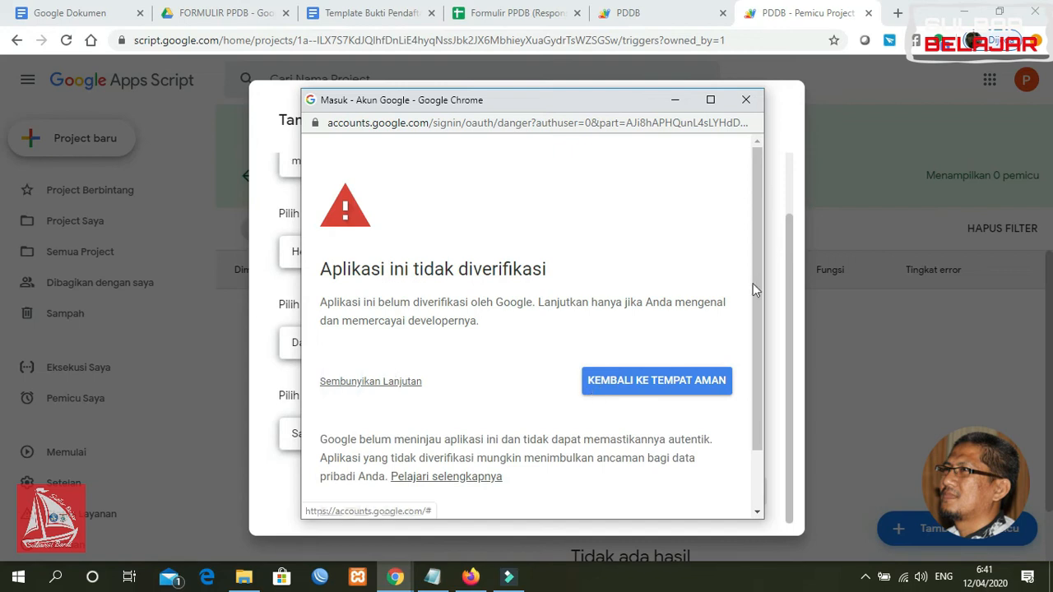
{"action": "left_click_drag", "start_coordinate": [758, 273], "coordinate": [757, 343]}
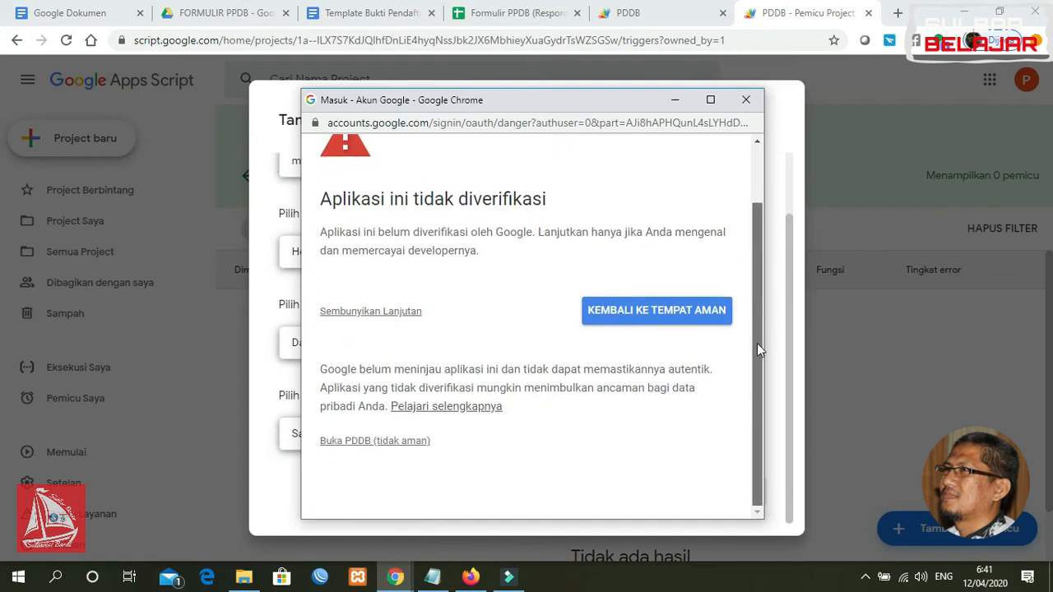
{"action": "left_click", "coordinate": [367, 448]}
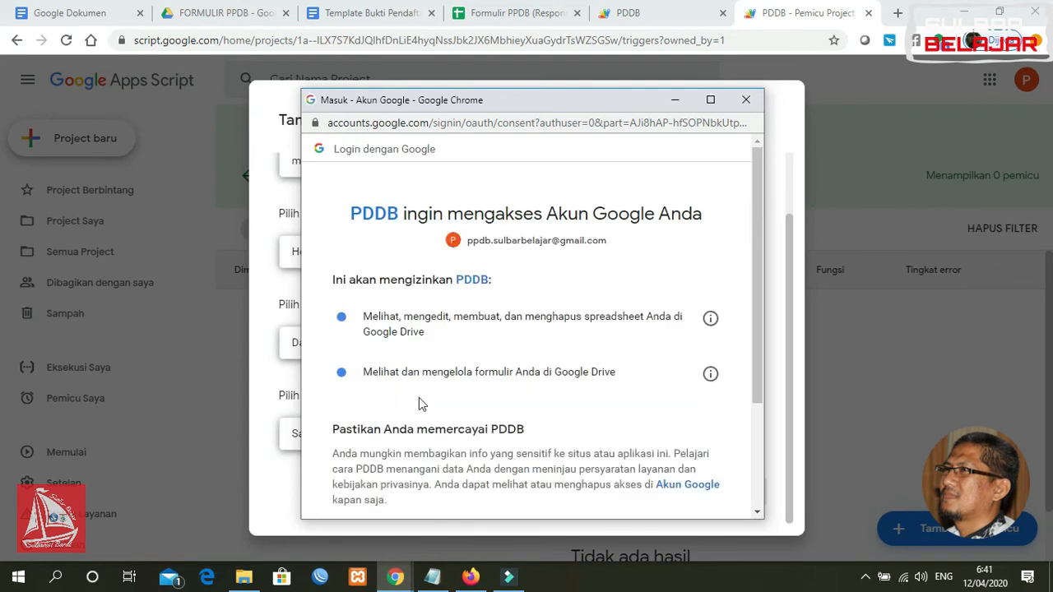
{"action": "scroll", "coordinate": [758, 261], "scroll_direction": "down", "scroll_amount": 2}
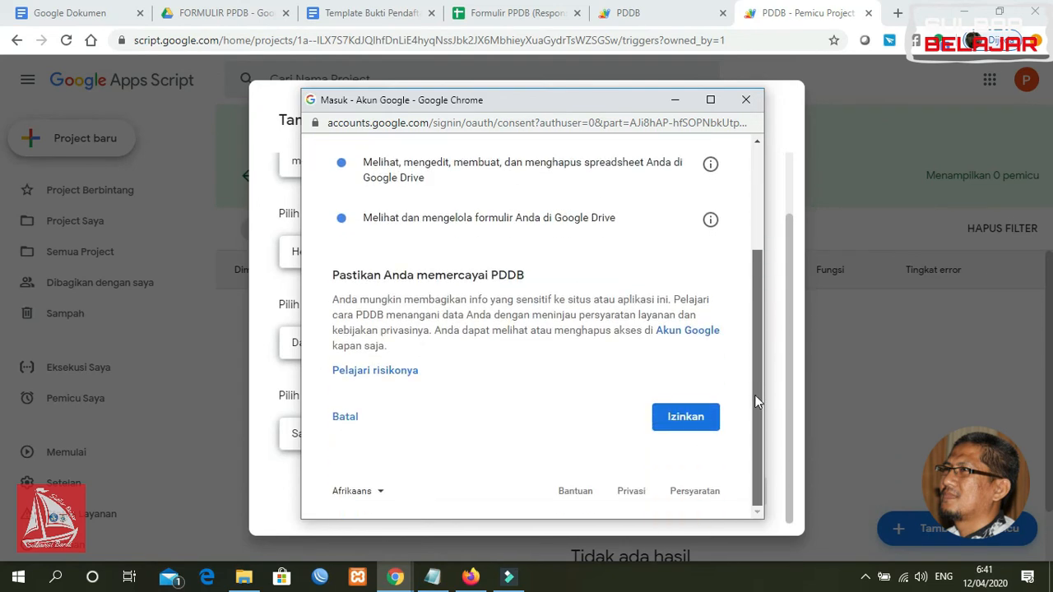
{"action": "left_click", "coordinate": [691, 423]}
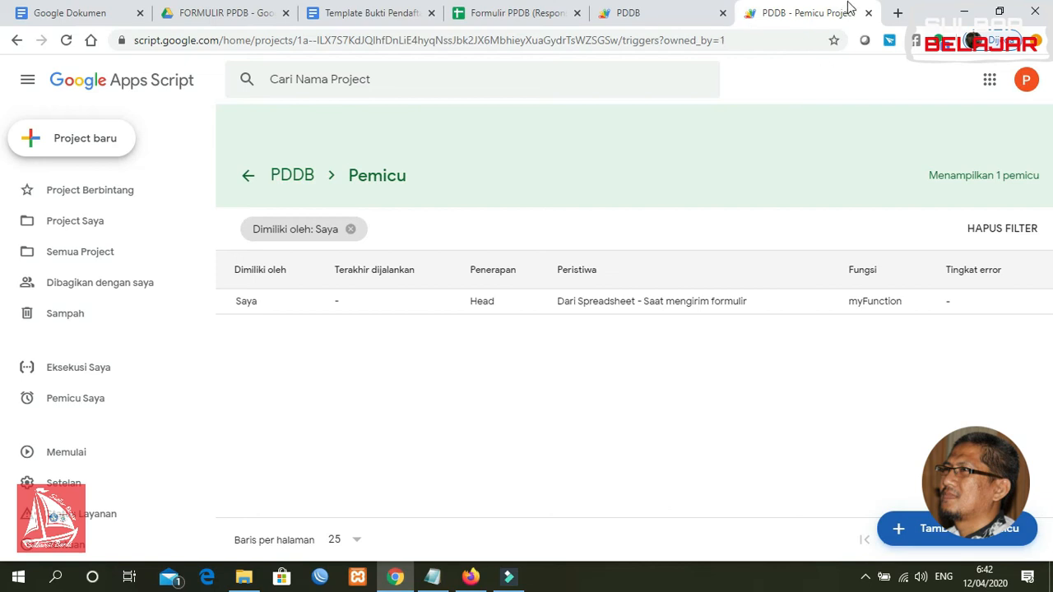
{"action": "left_click", "coordinate": [563, 14]}
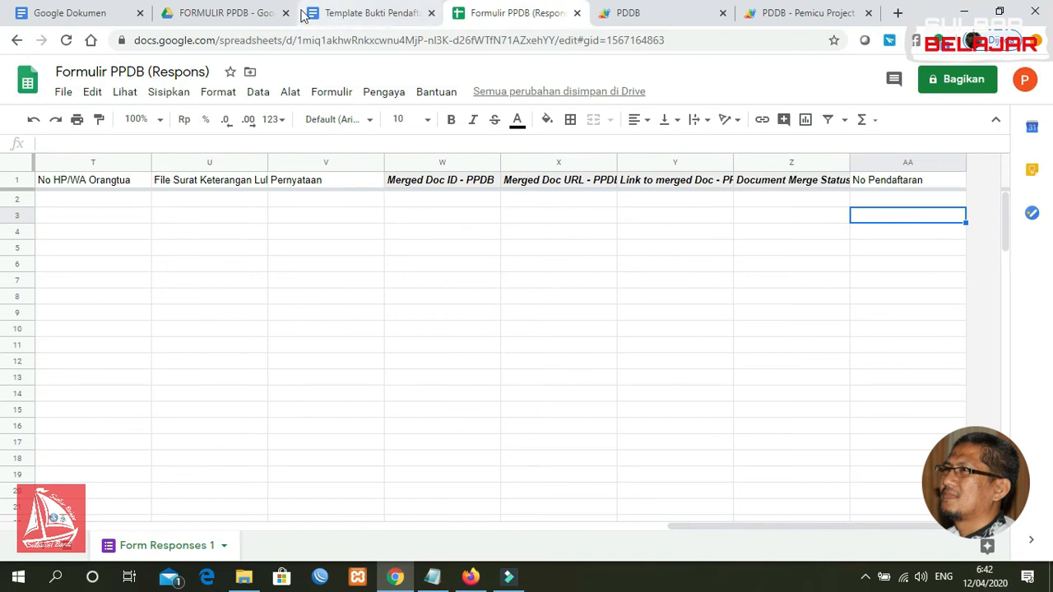
Open the Formulir PPDB form for editing from the FORMULIR PPDB Drive folder
{"action": "left_click", "coordinate": [346, 16]}
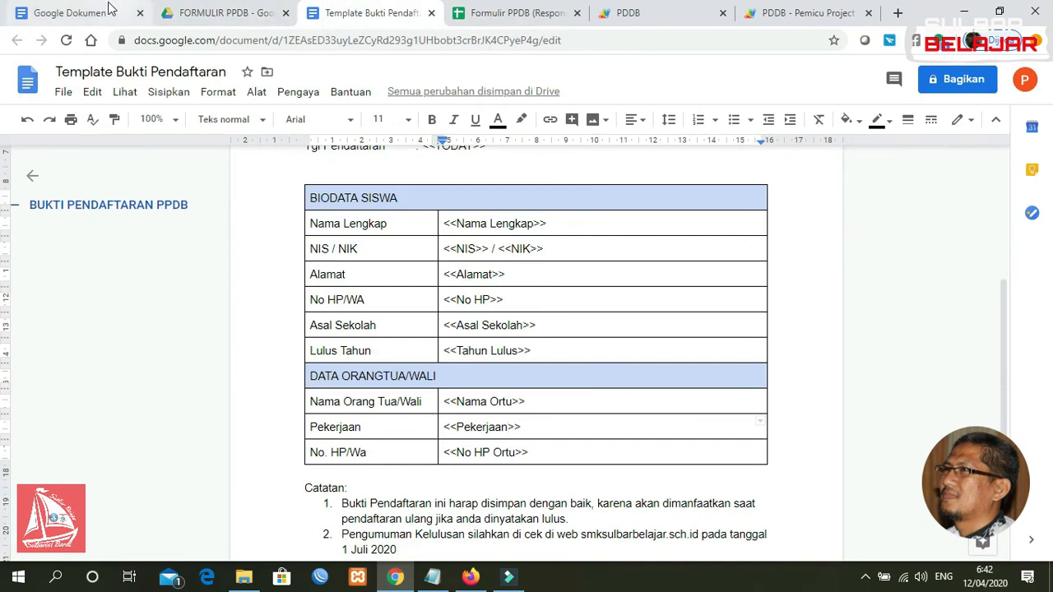
{"action": "left_click", "coordinate": [198, 16]}
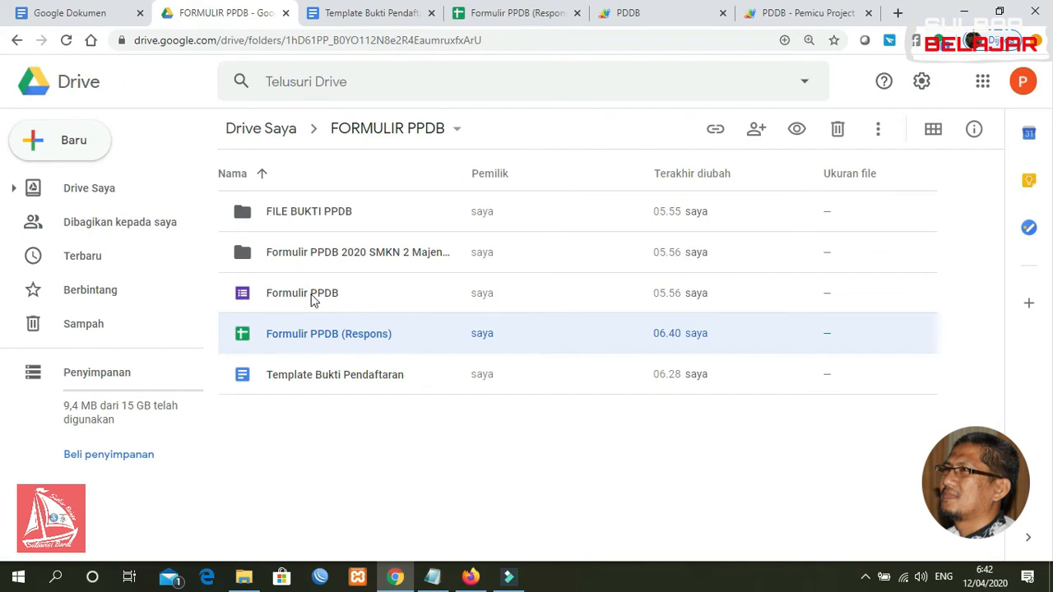
{"action": "double_click", "coordinate": [310, 296]}
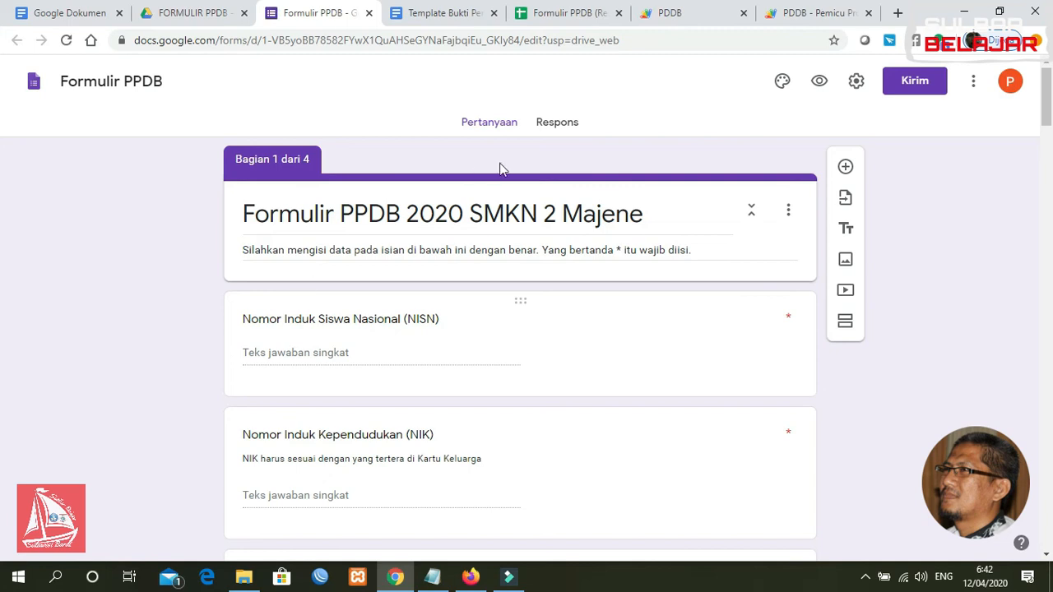
Copy the Formulir PPDB share link from the Send dialog and open a new browser tab
{"action": "left_click", "coordinate": [563, 125]}
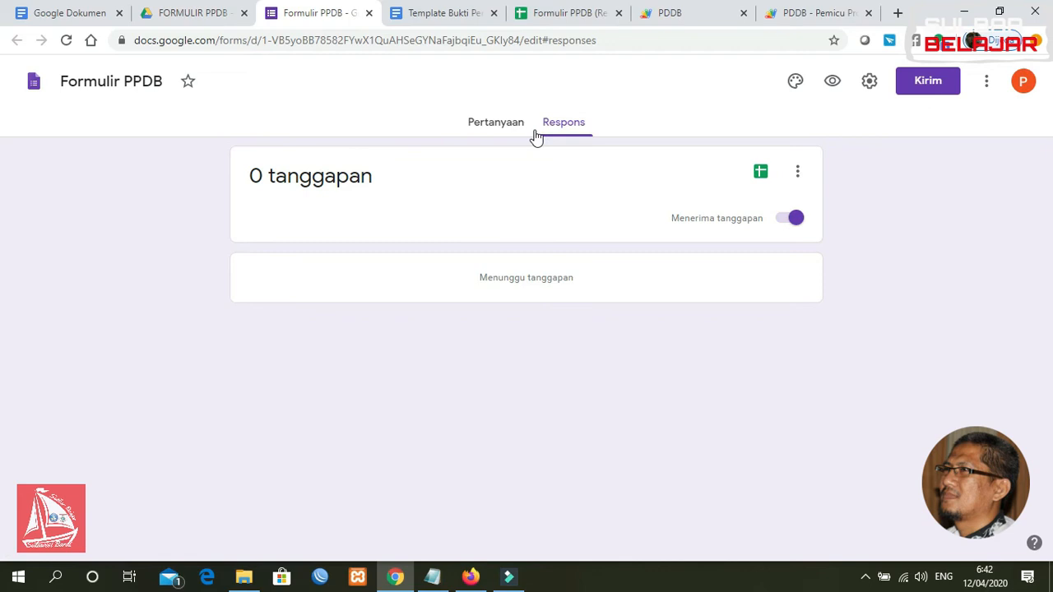
{"action": "left_click", "coordinate": [484, 126]}
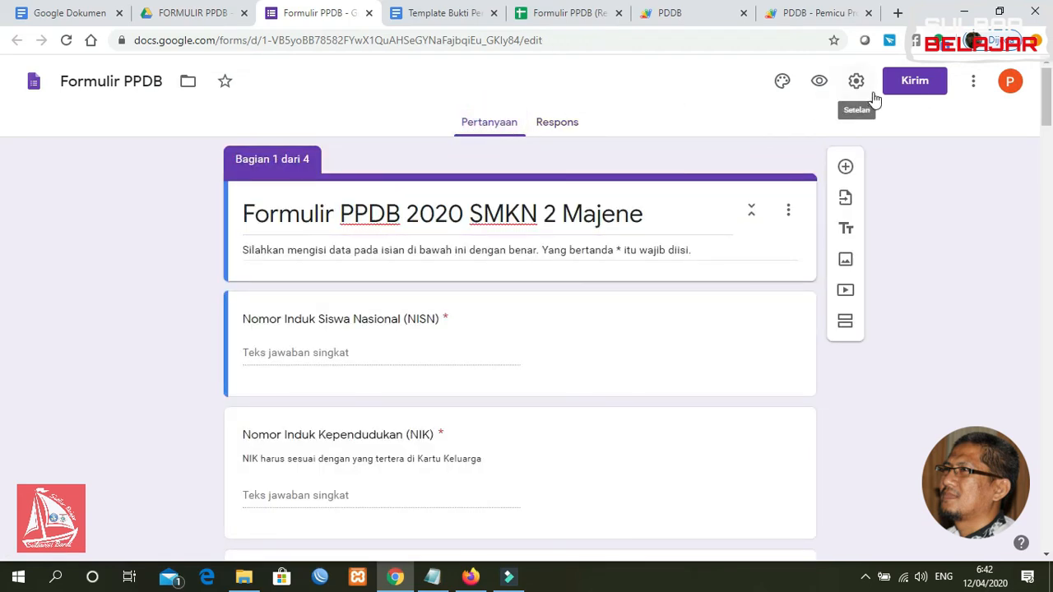
{"action": "left_click", "coordinate": [922, 90]}
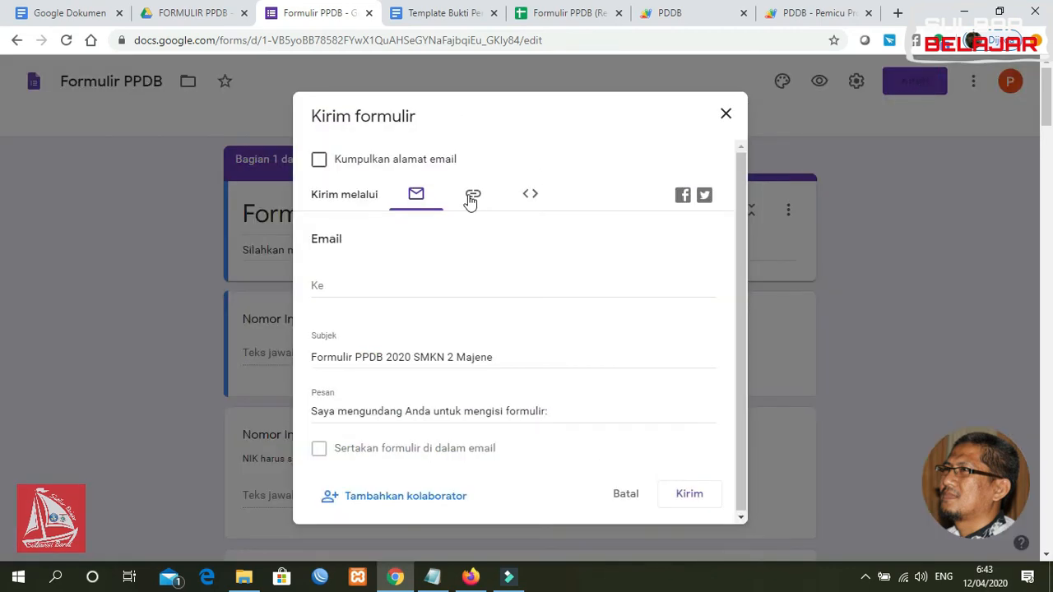
{"action": "left_click", "coordinate": [470, 200]}
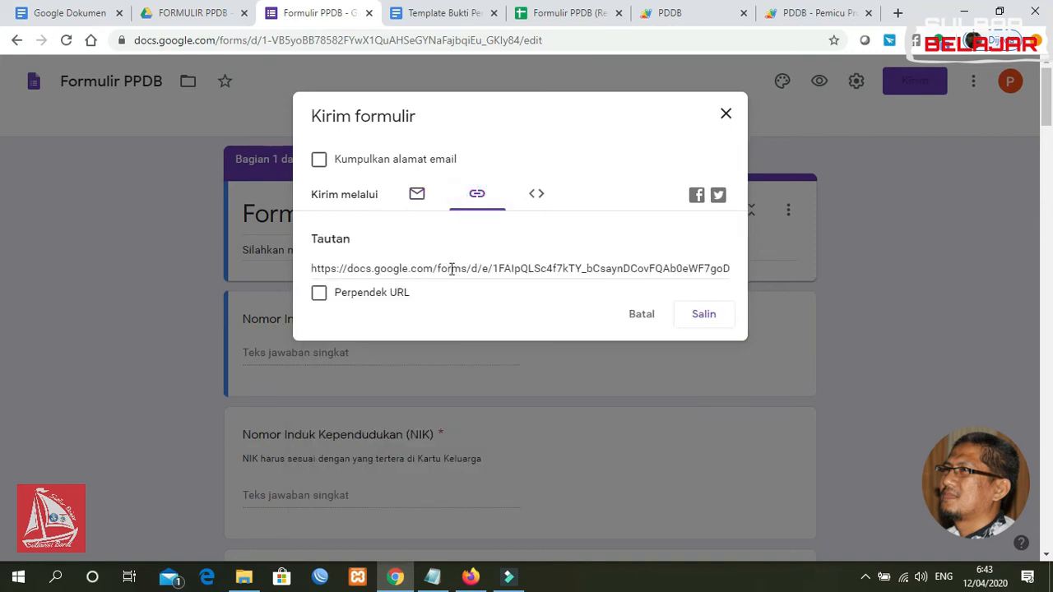
{"action": "left_click", "coordinate": [514, 265]}
{"action": "left_click", "coordinate": [704, 317]}
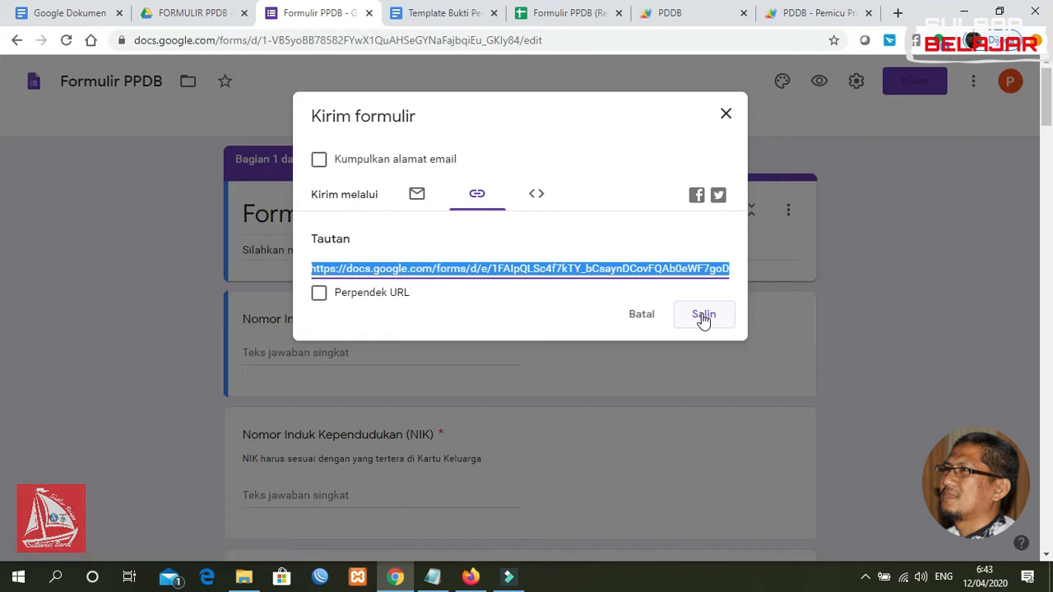
{"action": "left_click", "coordinate": [725, 115]}
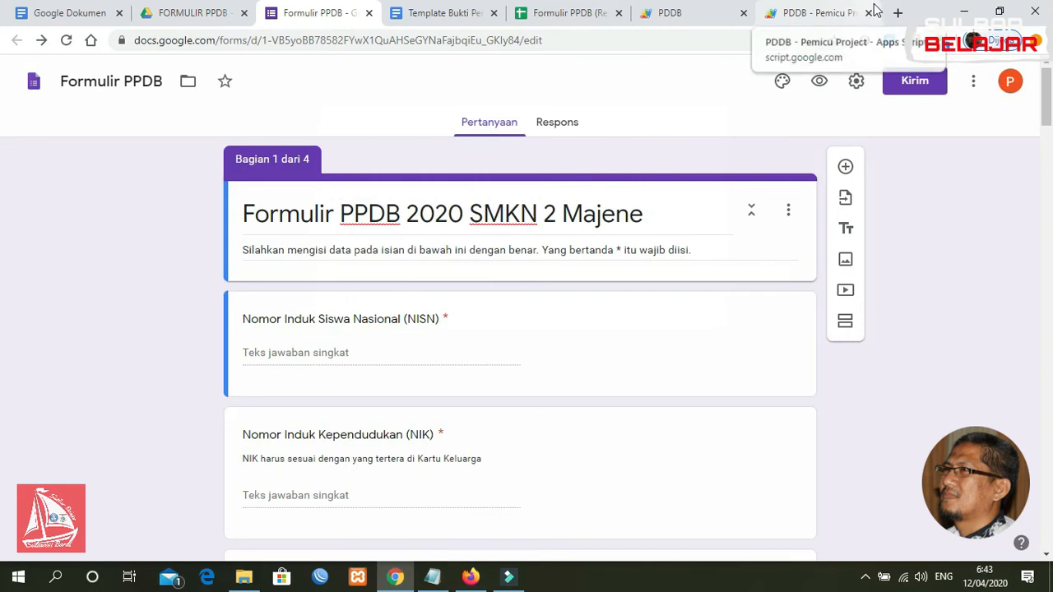
{"action": "left_click", "coordinate": [898, 14]}
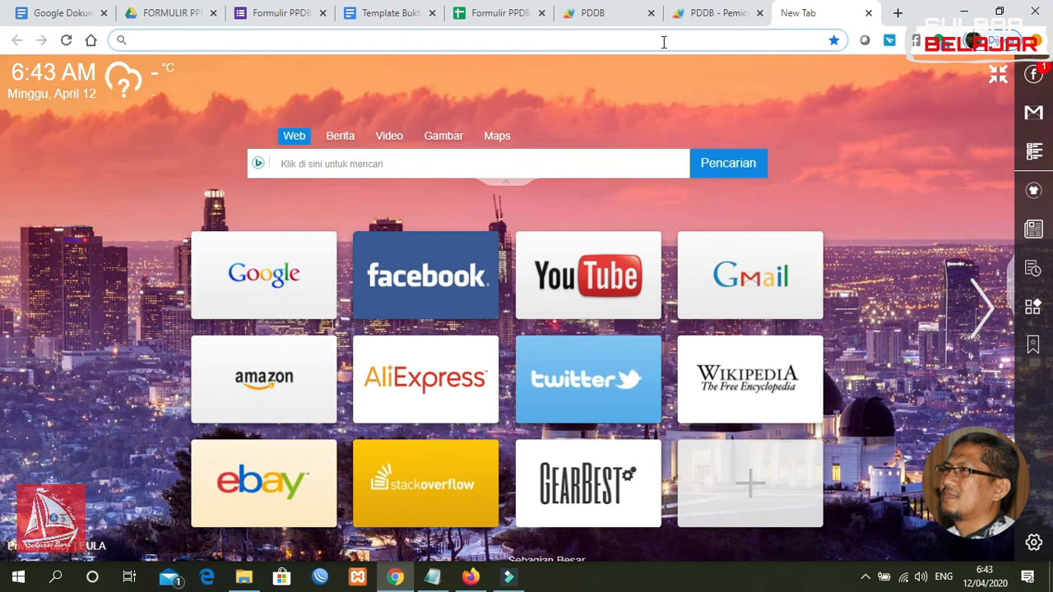
Load s.id and shorten the pasted form link
{"action": "type", "text": "S"}
{"action": "key", "text": "BackSpace"}
{"action": "key", "text": "BackSpace"}
{"action": "type", "text": "s.id"}
{"action": "key", "text": "Return"}
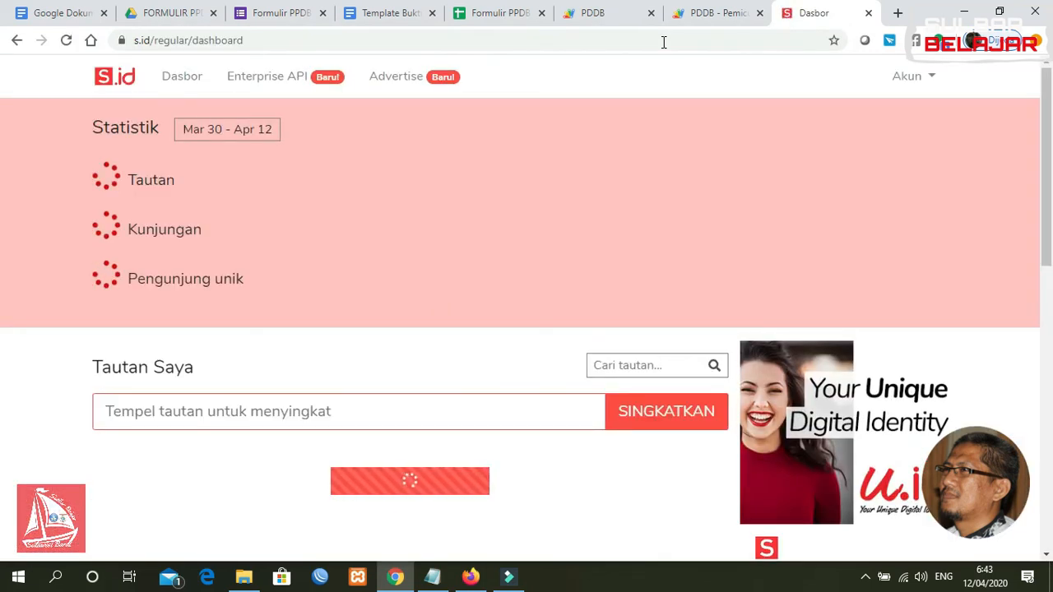
{"action": "left_click", "coordinate": [196, 412]}
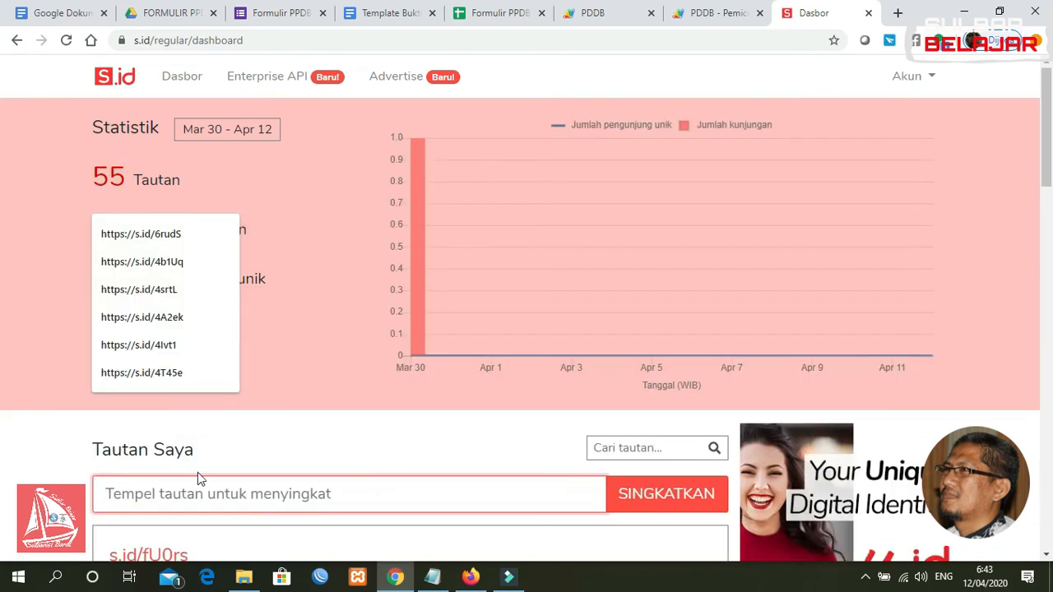
{"action": "left_click", "coordinate": [184, 495]}
{"action": "type", "text": "https://docs.google.com/forms/d/e/1FAIpQLSc4f7kTY_bCsaynDCovFQAb0eWF7goD6gCN8kKPBeIBru5sOQ/viewform?usp=sf_link"}
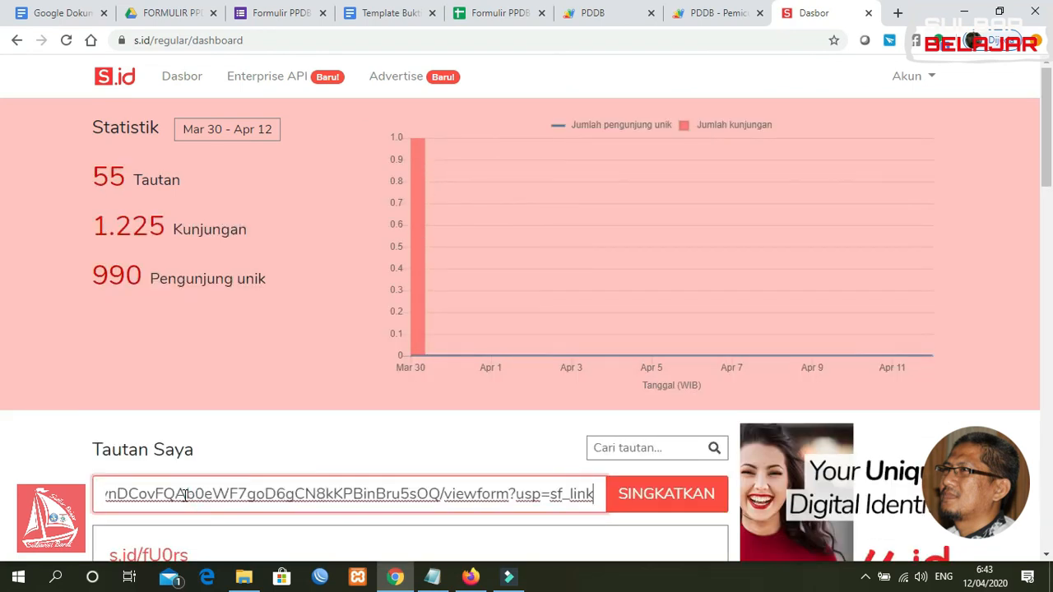
{"action": "key", "text": "Return"}
{"action": "left_click_drag", "start_coordinate": [1046, 155], "coordinate": [1047, 216]}
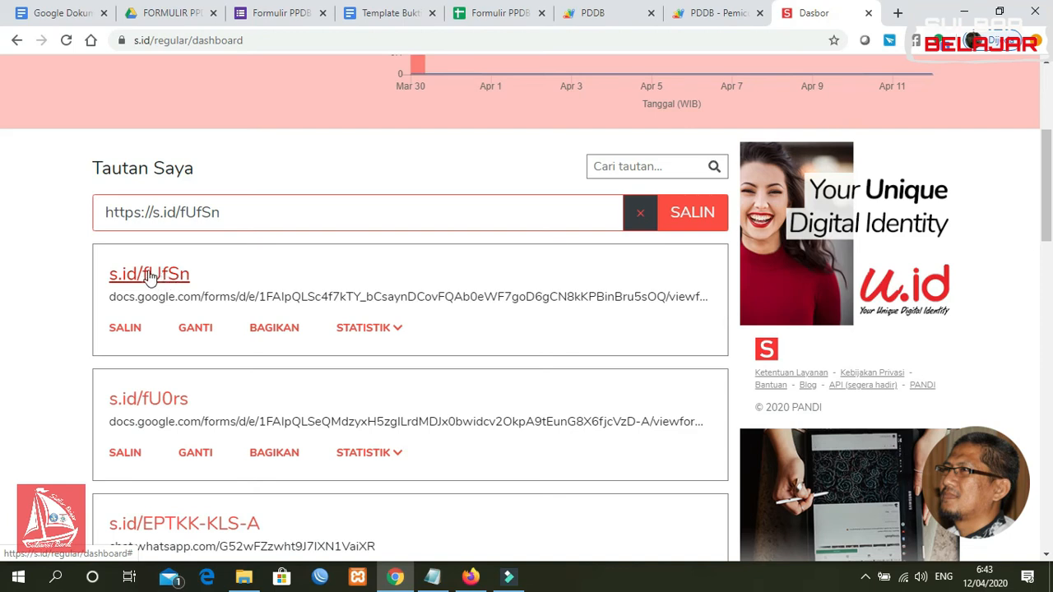
Rename the short link to s.id/ppdbsmknsulbarbelajar, copy it, and switch to the emailed proof
{"action": "left_click", "coordinate": [195, 329]}
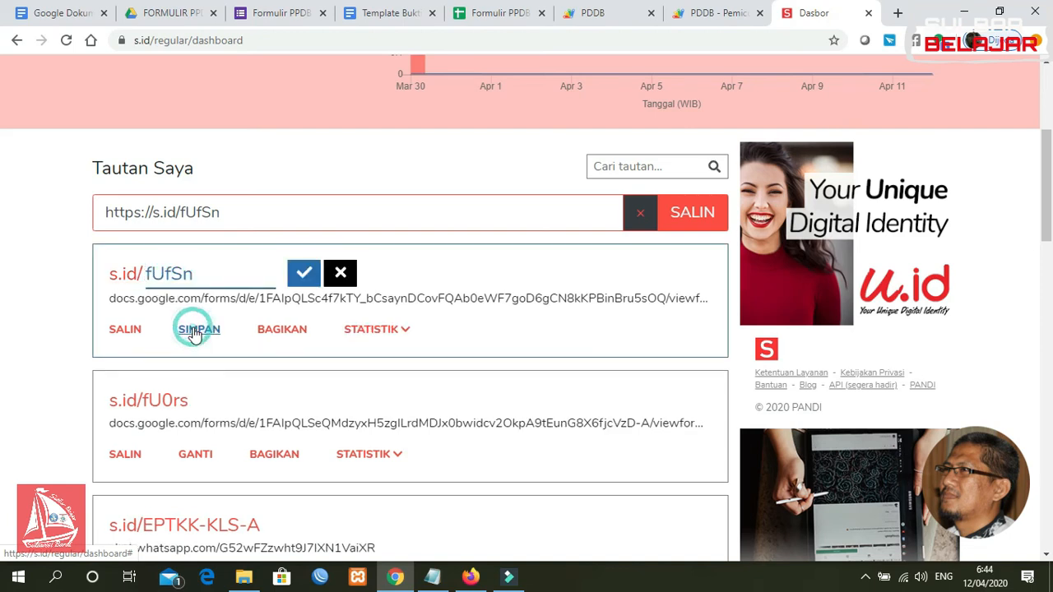
{"action": "left_click", "coordinate": [189, 277]}
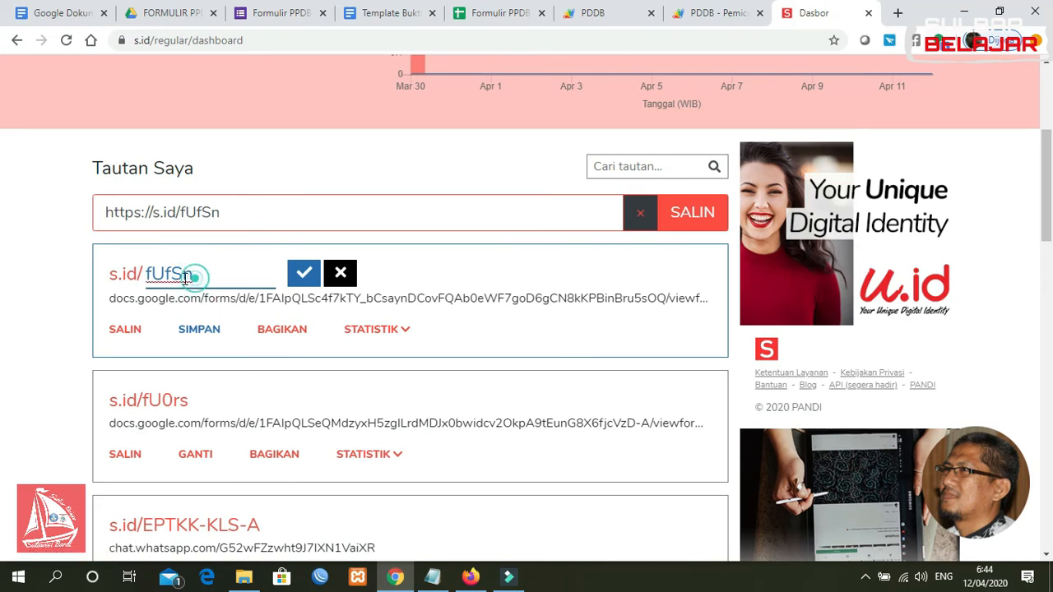
{"action": "left_click_drag", "start_coordinate": [186, 280], "coordinate": [149, 280]}
{"action": "type", "text": "ppd"}
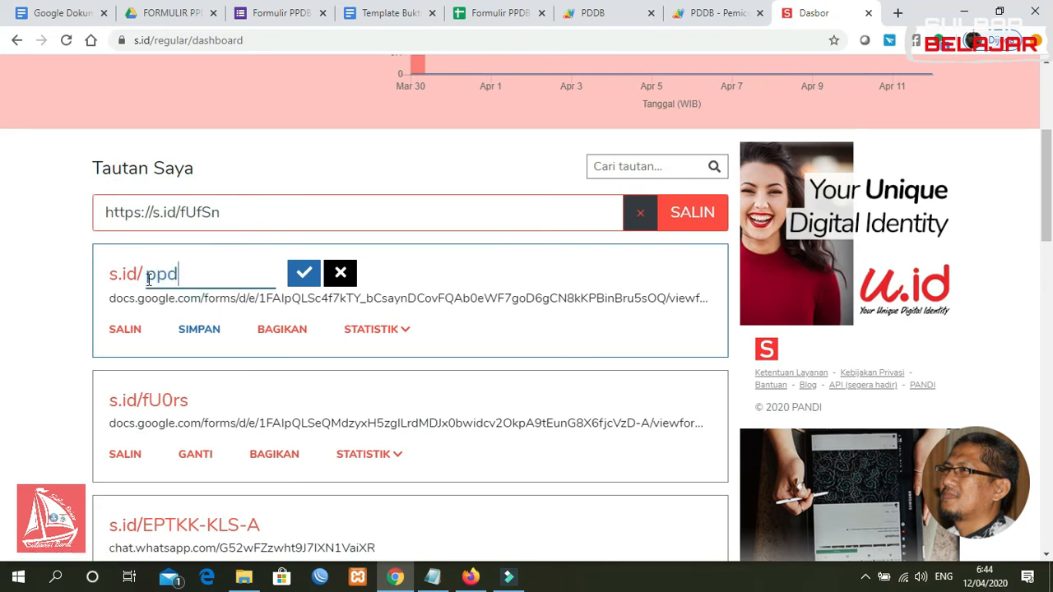
{"action": "type", "text": "bsmkn"}
{"action": "type", "text": "sulbarbelajar"}
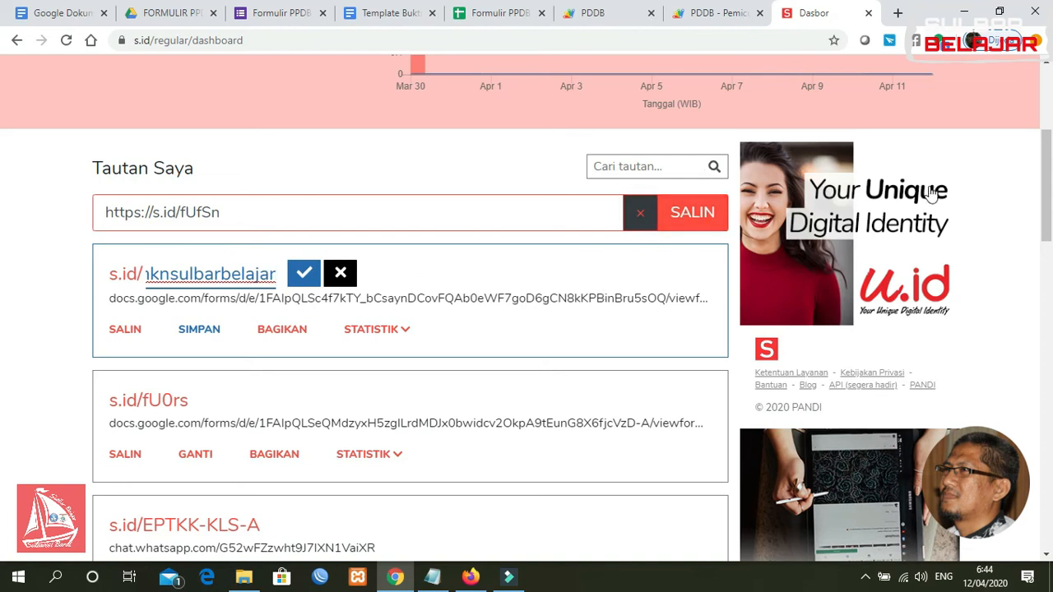
{"action": "left_click", "coordinate": [302, 274]}
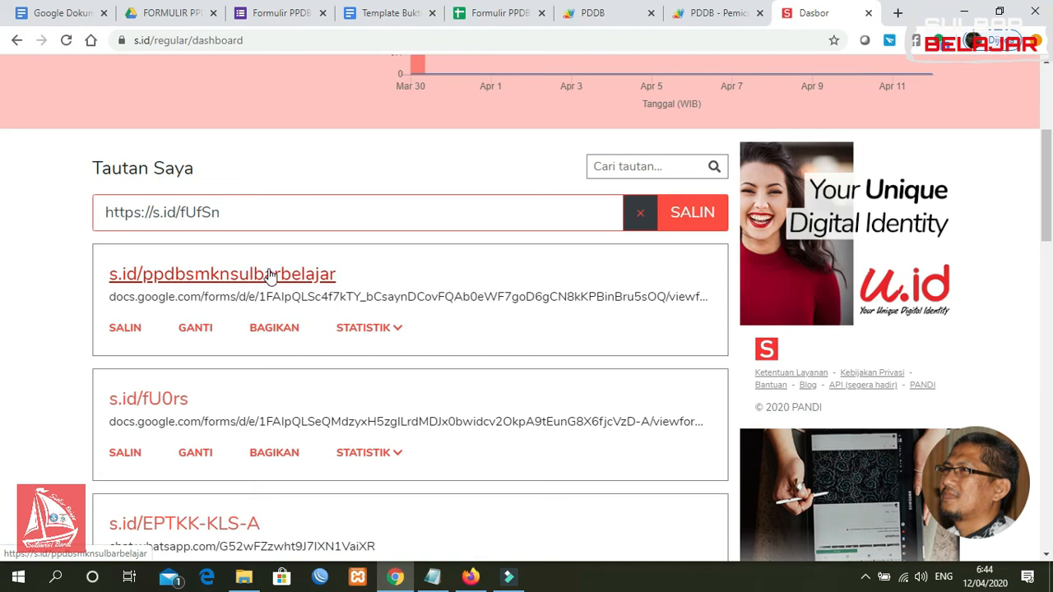
{"action": "left_click", "coordinate": [126, 328]}
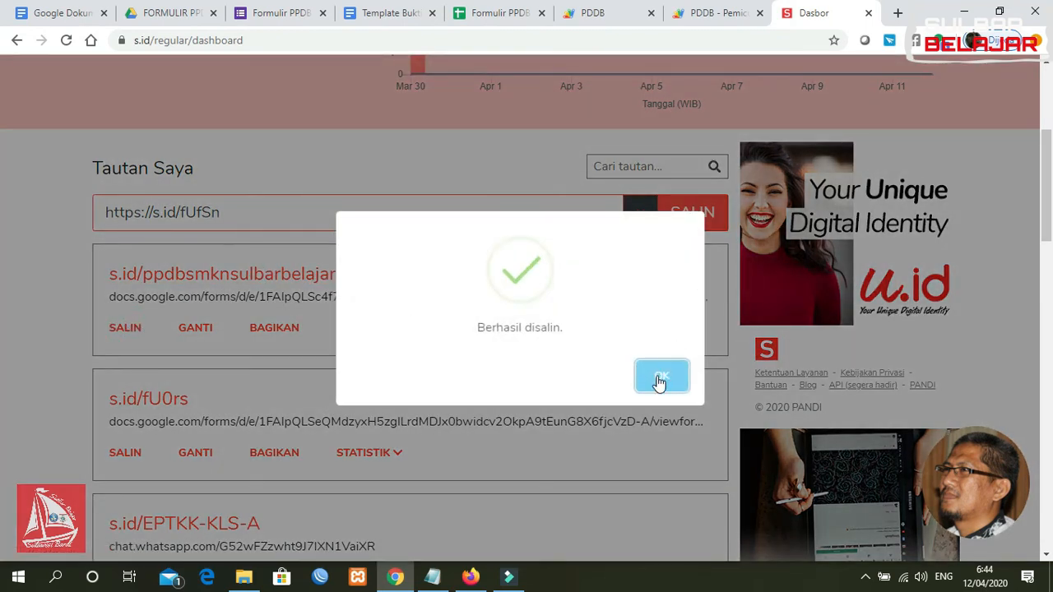
{"action": "left_click", "coordinate": [661, 379]}
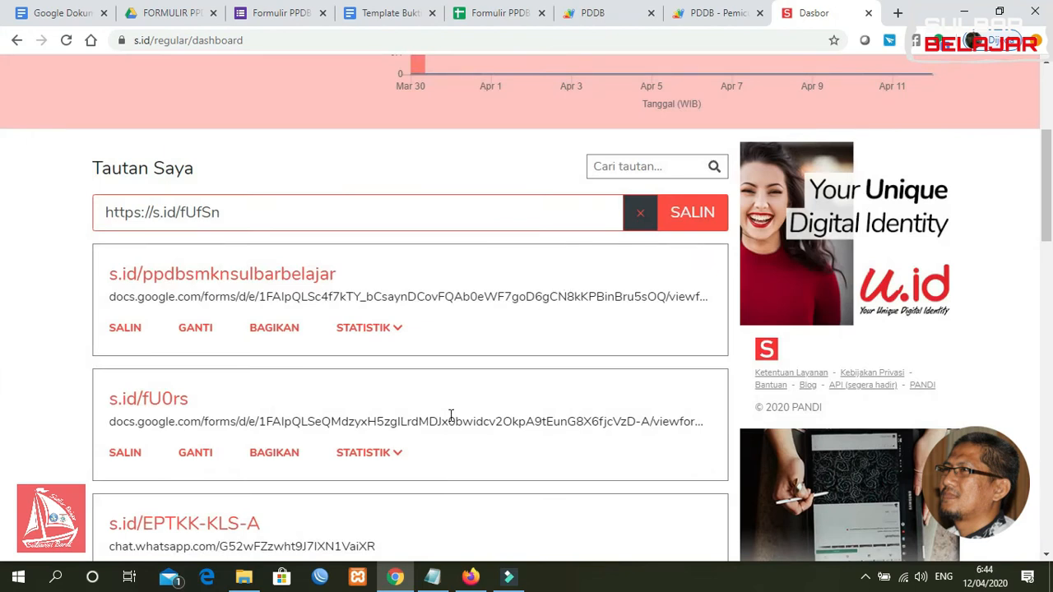
{"action": "left_click", "coordinate": [471, 576]}
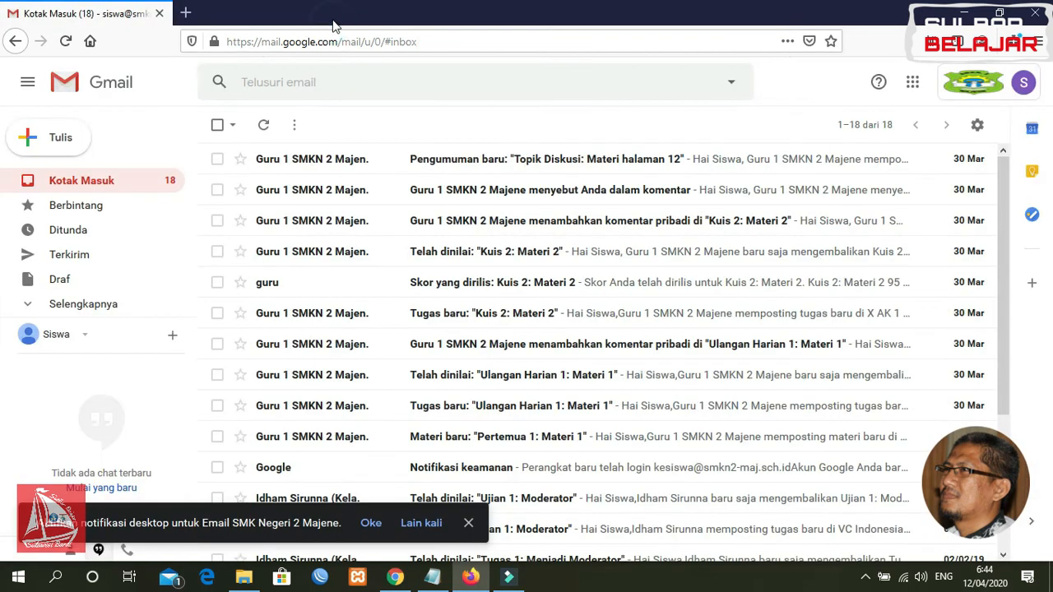
{"action": "left_click", "coordinate": [333, 13]}
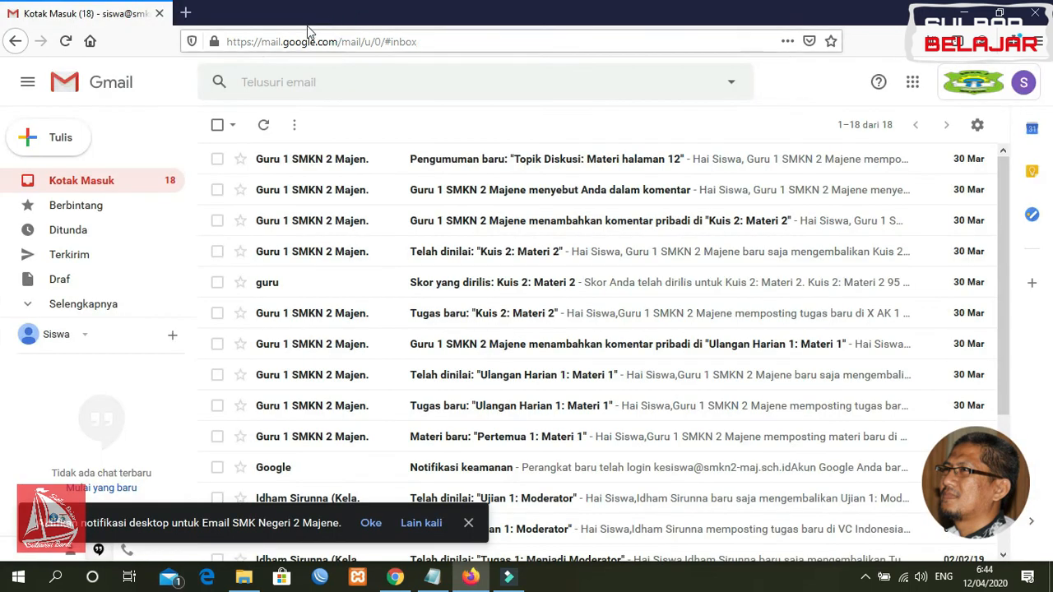
Load the PPDB registration form from its s.id short link in a new tab
{"action": "left_click", "coordinate": [186, 14]}
{"action": "type", "text": "https://s.id/ppdbsmknsulbarbelajar"}
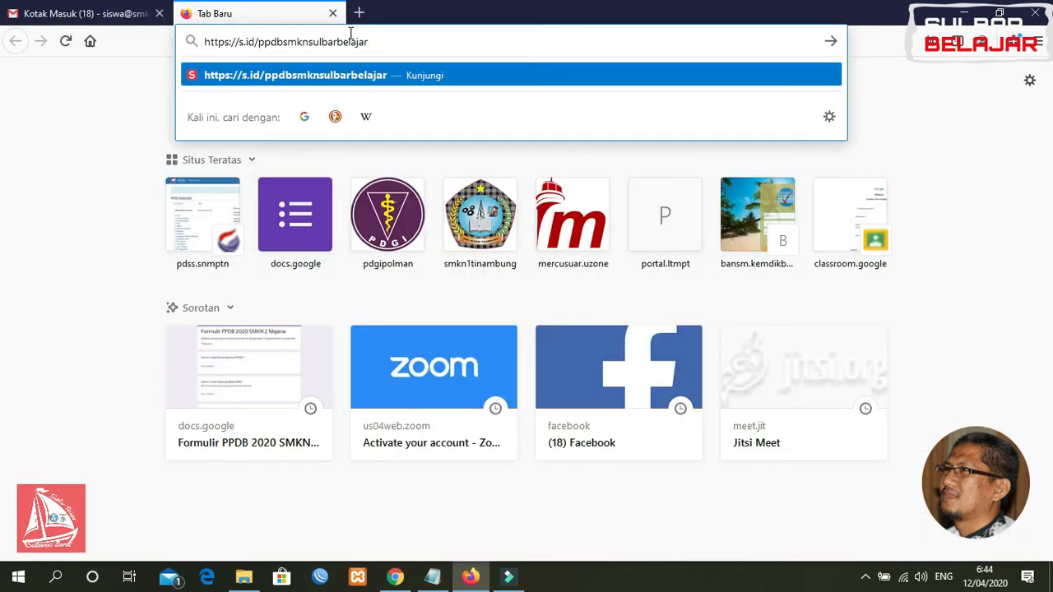
{"action": "key", "text": "Return"}
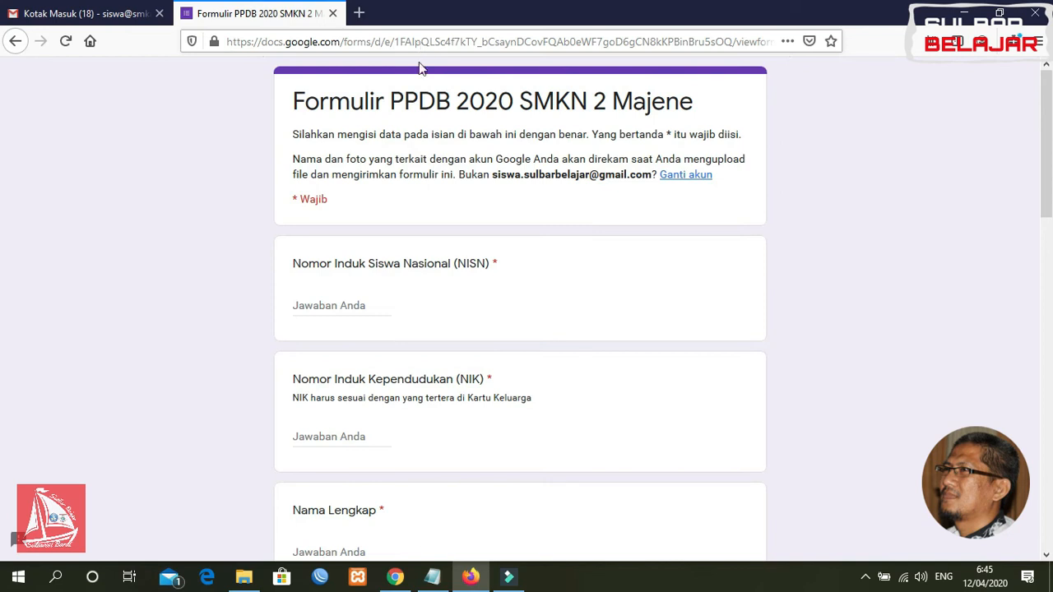
Answer the NISN, NIK and Nama Lengkap questions with test values
{"action": "left_click", "coordinate": [346, 306]}
{"action": "type", "text": "4353454543"}
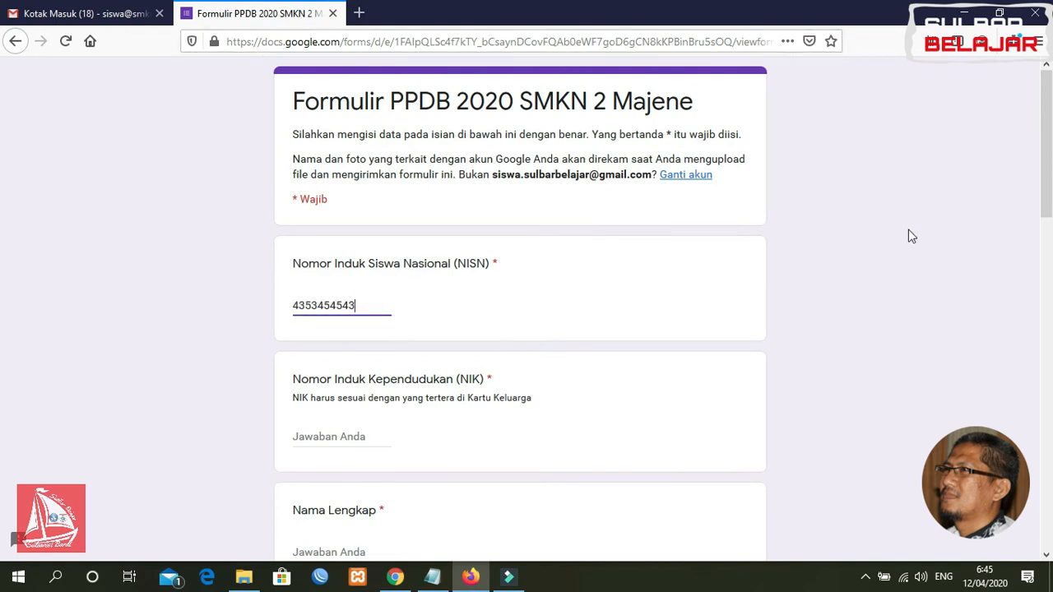
{"action": "scroll", "coordinate": [668, 255], "scroll_direction": "down", "scroll_amount": 3}
{"action": "left_click", "coordinate": [325, 321]}
{"action": "type", "text": "768978798"}
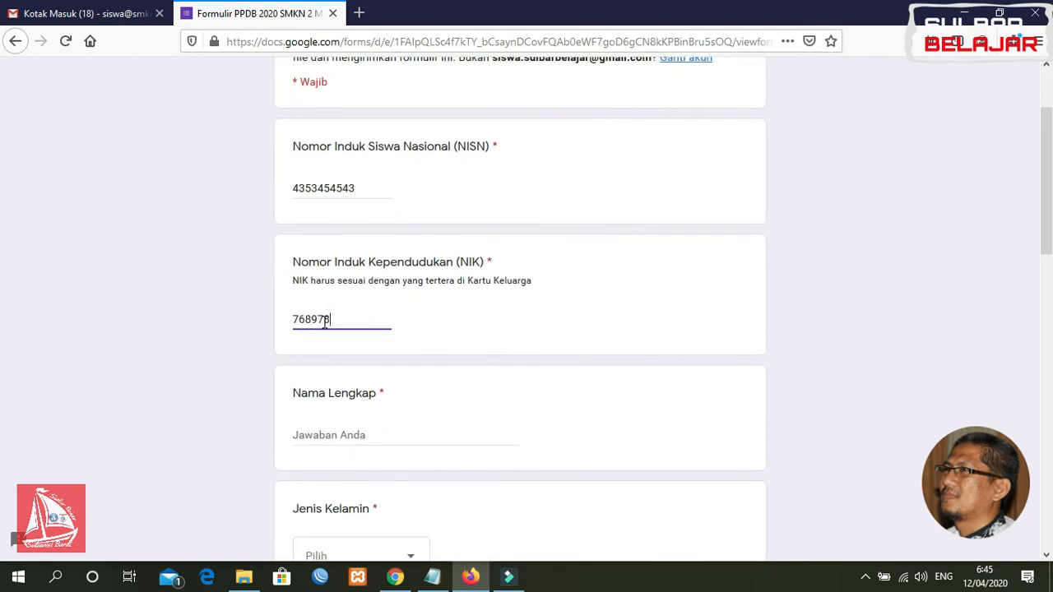
{"action": "left_click", "coordinate": [328, 434]}
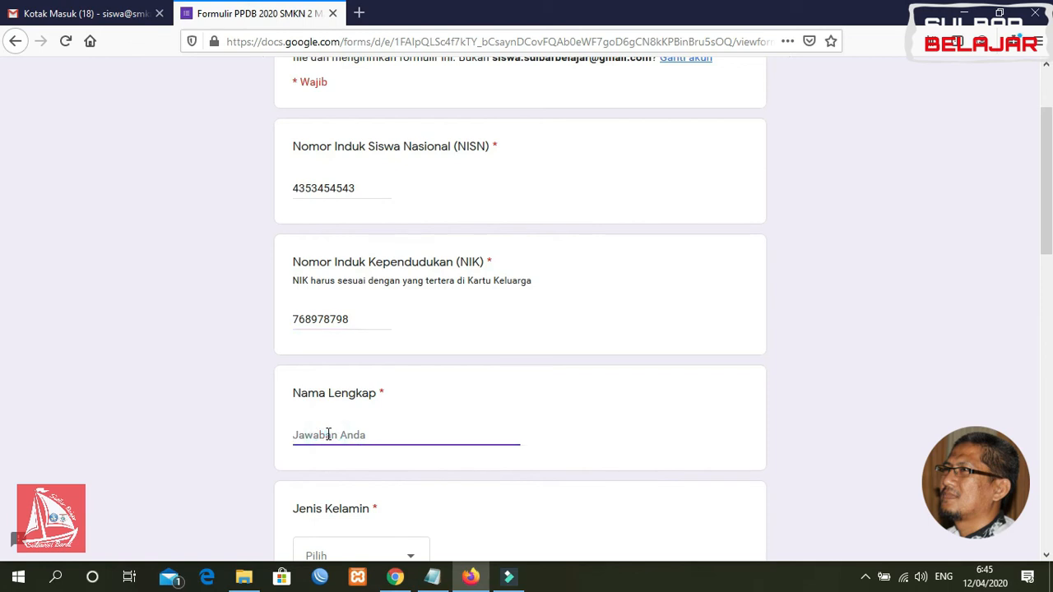
{"action": "type", "text": "Amirullah"}
{"action": "left_click_drag", "start_coordinate": [1049, 240], "coordinate": [1047, 218]}
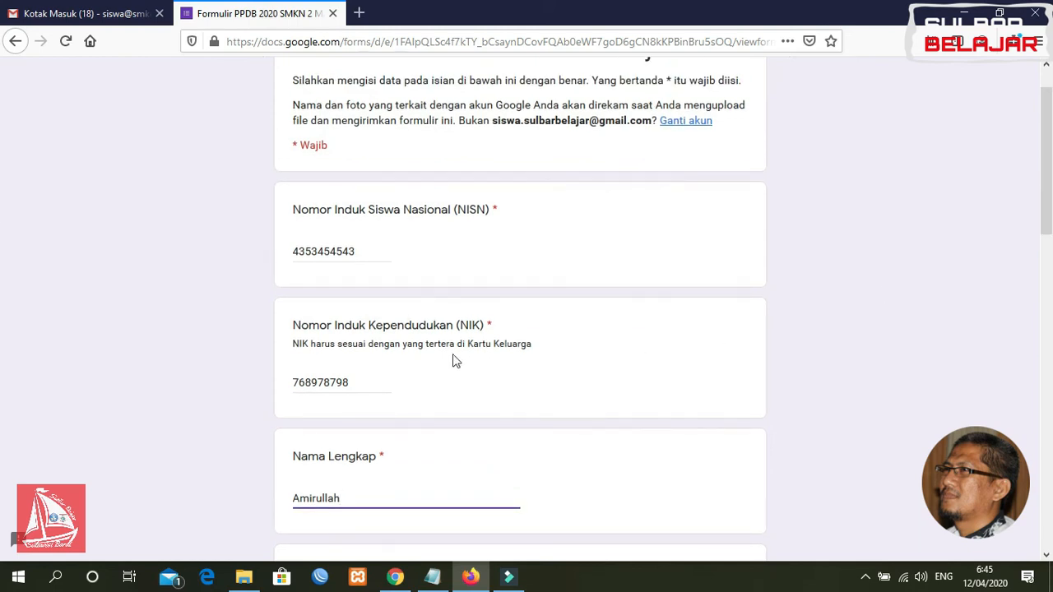
{"action": "left_click", "coordinate": [395, 577]}
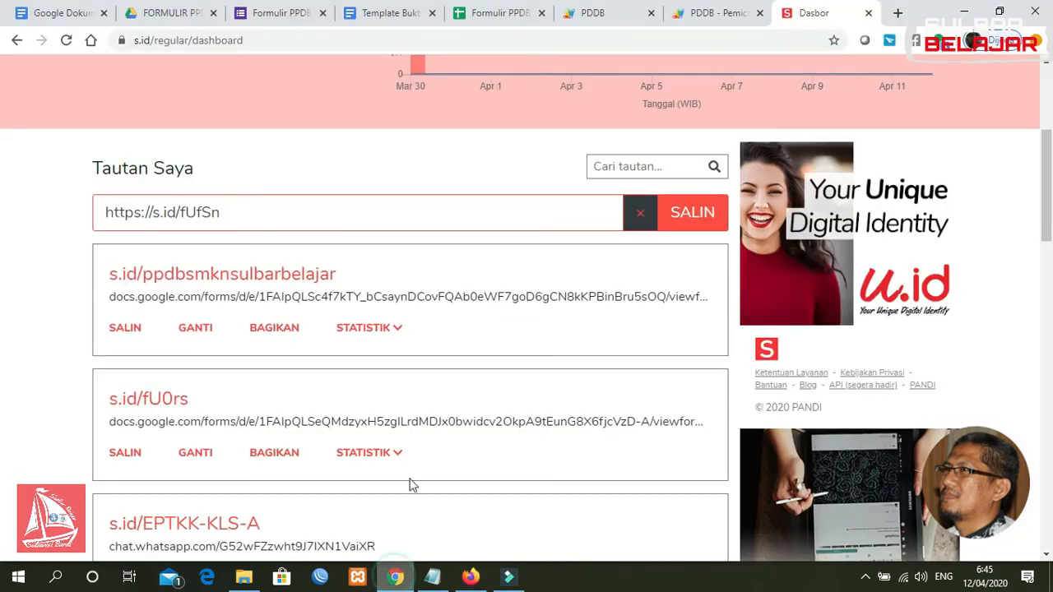
Launch AutoCrat on the Formulir PPDB responses sheet and edit the existing PPDB merge job
{"action": "left_click", "coordinate": [483, 17]}
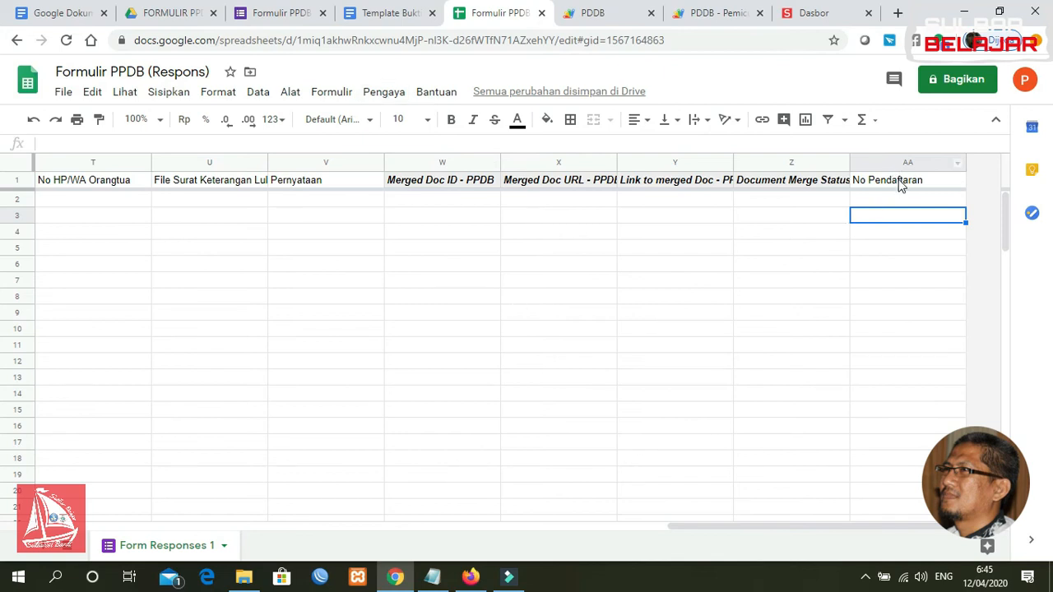
{"action": "left_click", "coordinate": [378, 95]}
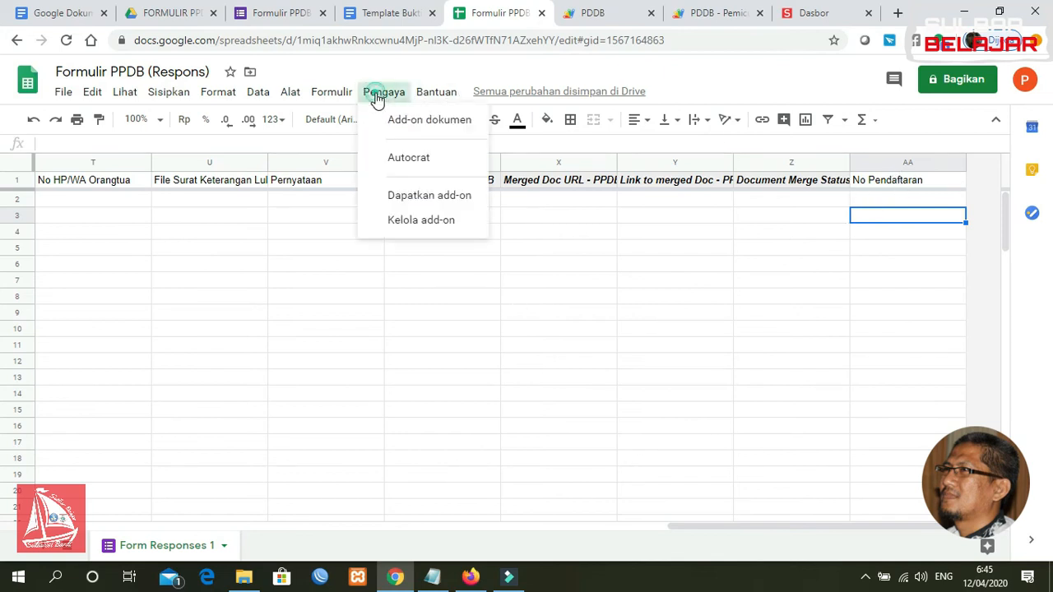
{"action": "mouse_move", "coordinate": [463, 160]}
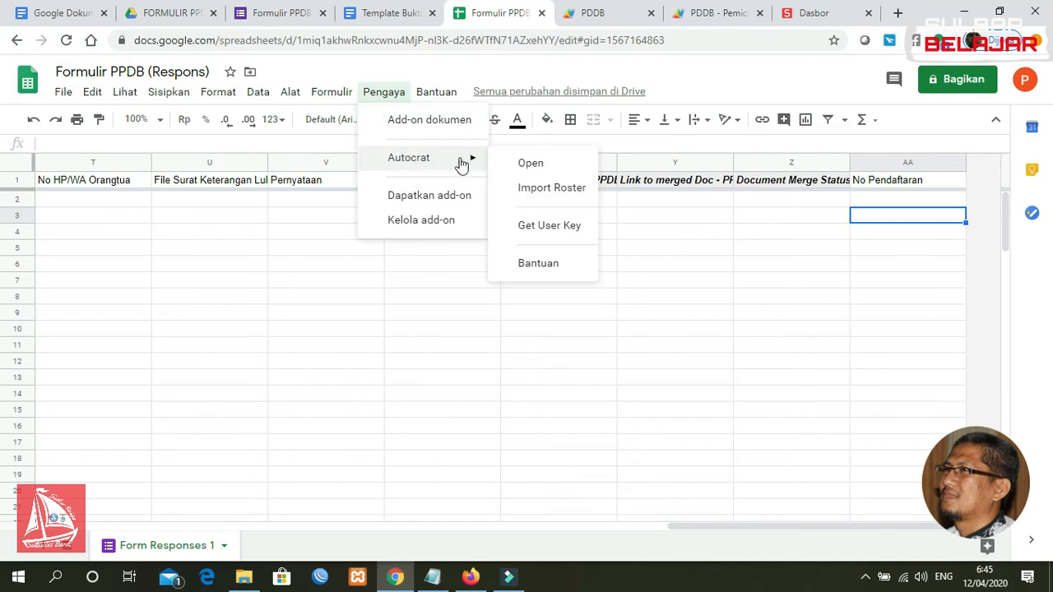
{"action": "left_click", "coordinate": [531, 164]}
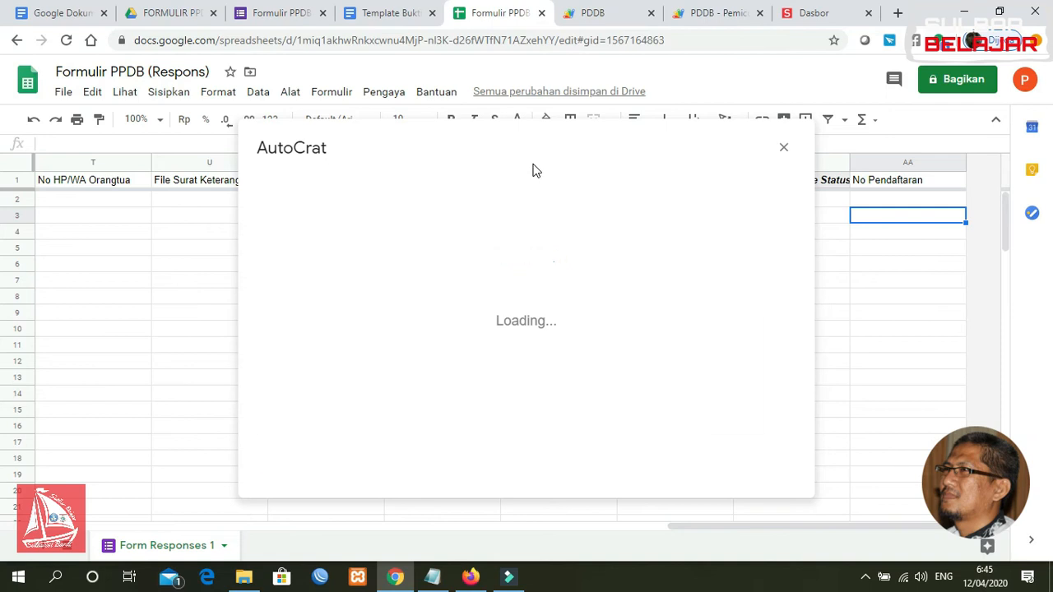
{"action": "left_click", "coordinate": [540, 248]}
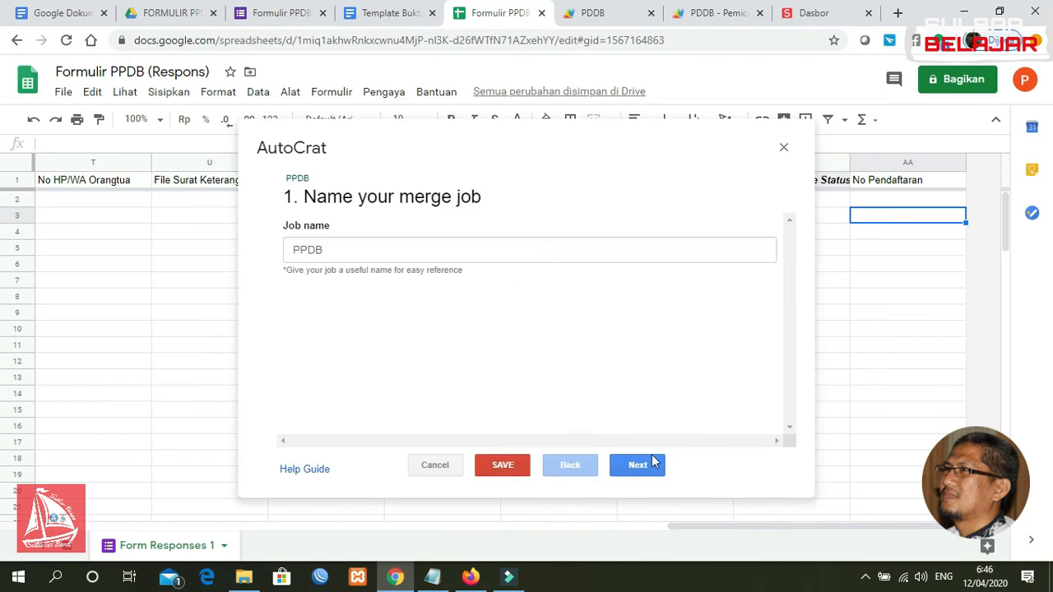
Map the No Pendafataran template field to the No Pendaftaran column
{"action": "left_click", "coordinate": [651, 464]}
{"action": "left_click", "coordinate": [648, 466]}
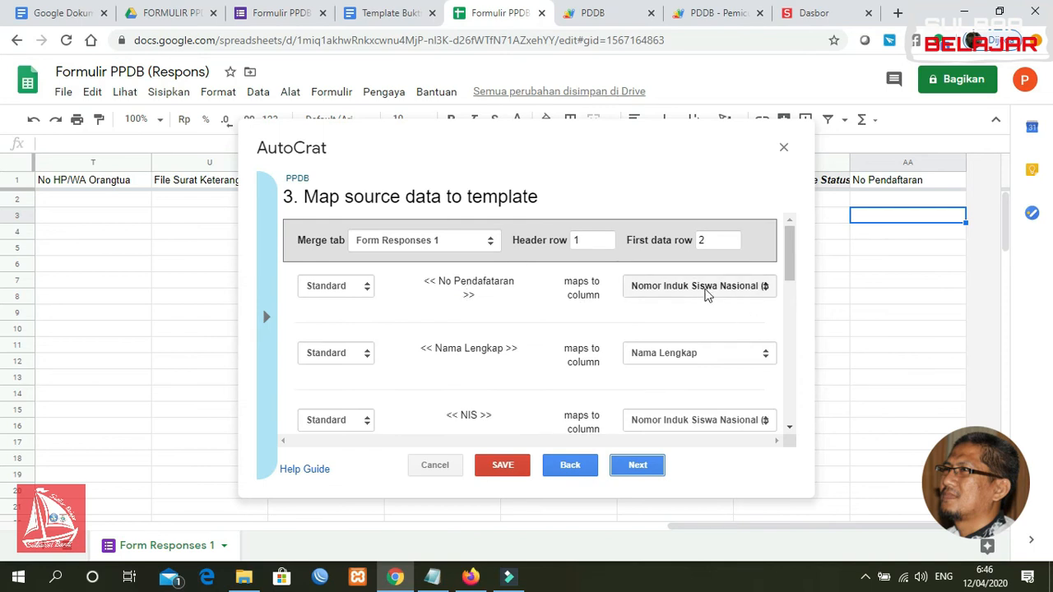
{"action": "left_click", "coordinate": [706, 290]}
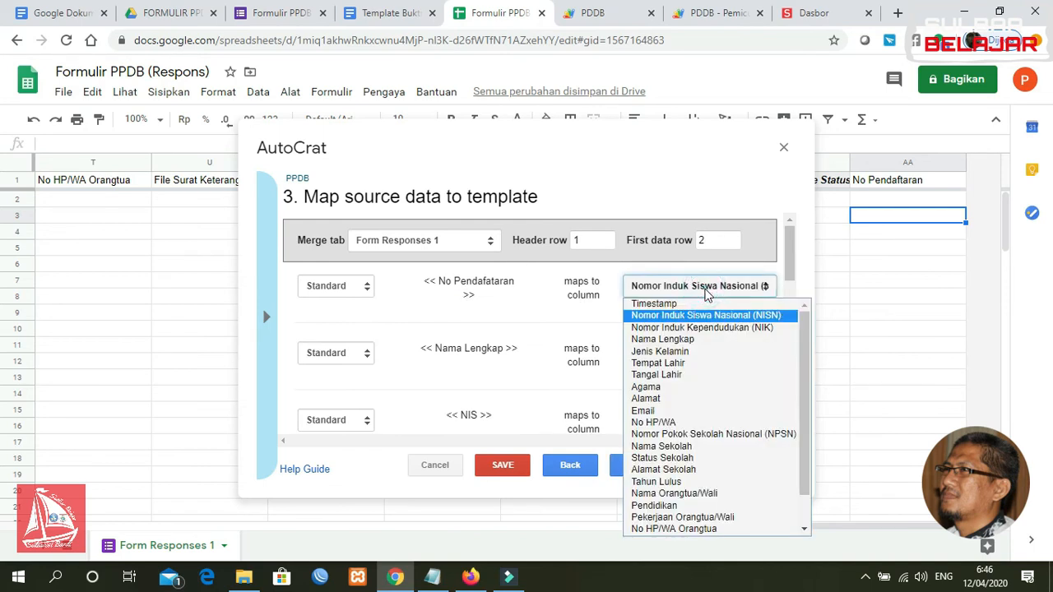
{"action": "scroll", "coordinate": [813, 373], "scroll_direction": "down", "scroll_amount": 1}
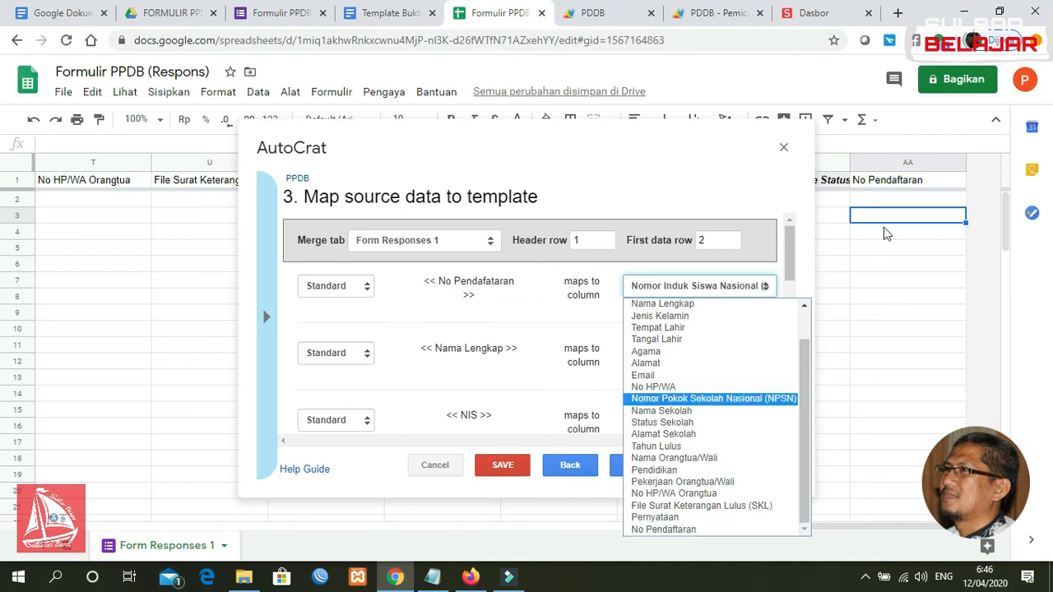
{"action": "left_click", "coordinate": [724, 530]}
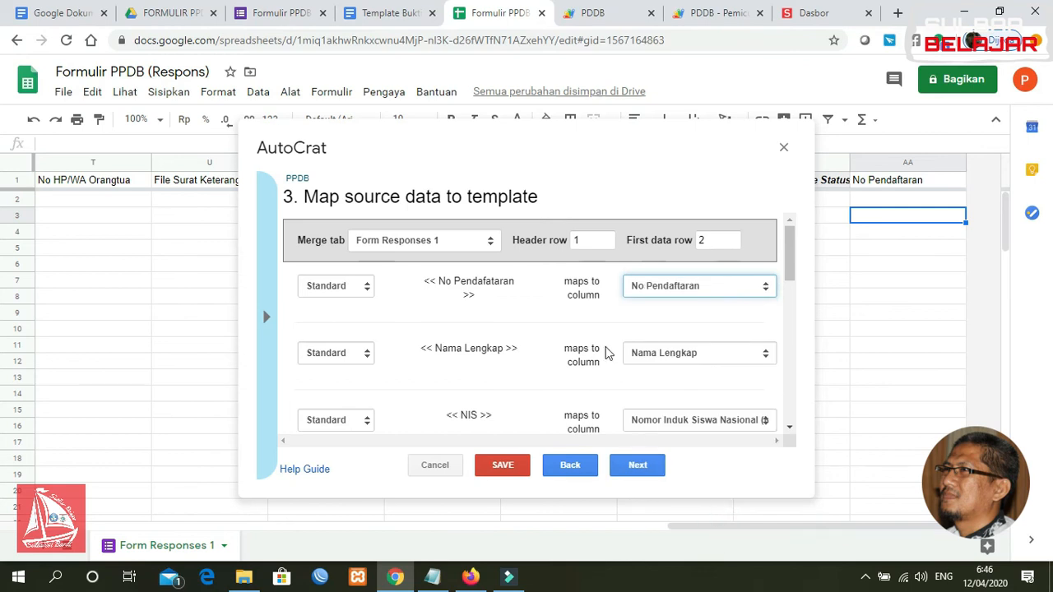
Save and run the PPDB merge job, then close AutoCrat
{"action": "left_click", "coordinate": [505, 463]}
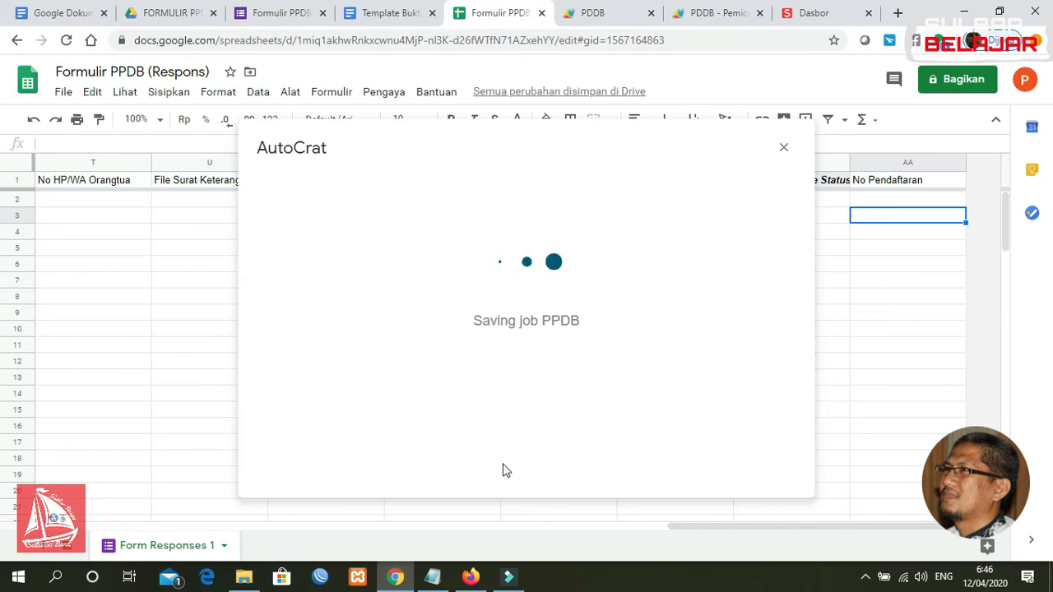
{"action": "left_click", "coordinate": [496, 251]}
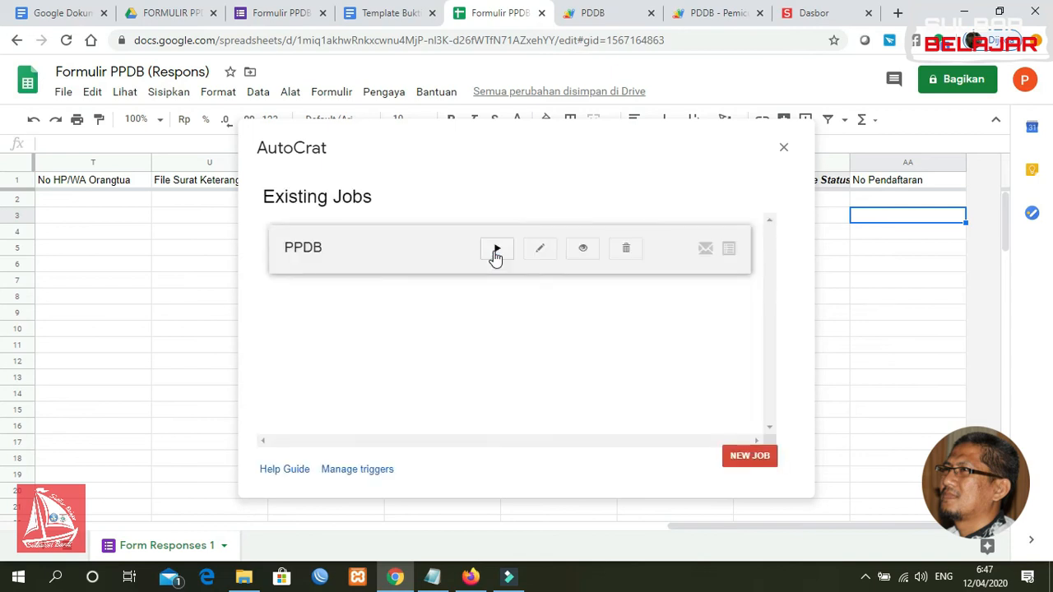
{"action": "left_click", "coordinate": [784, 148]}
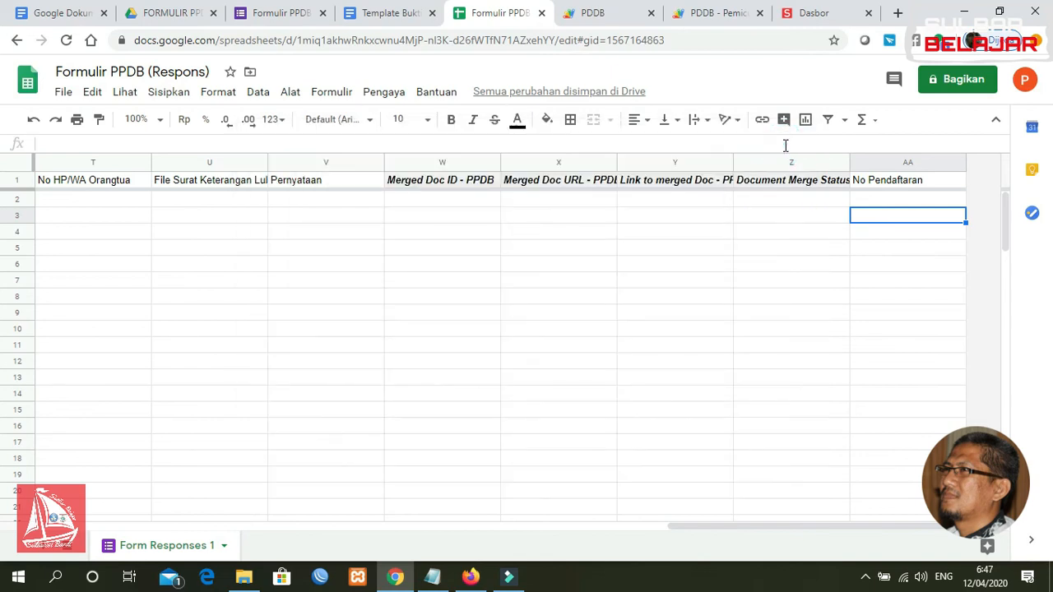
Reload the PPDB form from its s.id short link, discarding the partly filled answers
{"action": "left_click", "coordinate": [470, 576]}
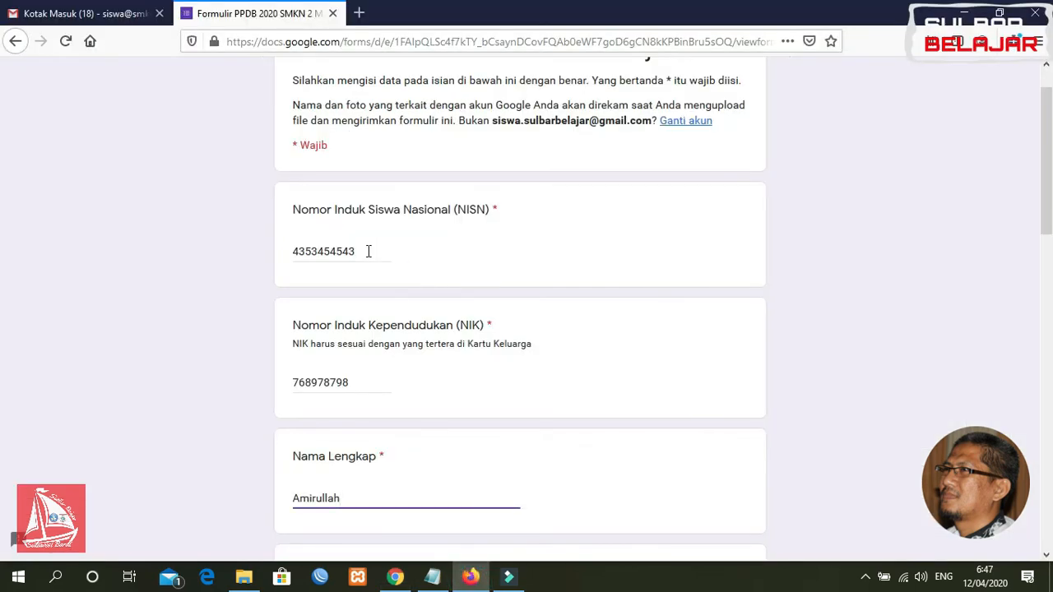
{"action": "left_click", "coordinate": [312, 41]}
{"action": "type", "text": "https://s.id/ppdbsmknsulbarbelajar"}
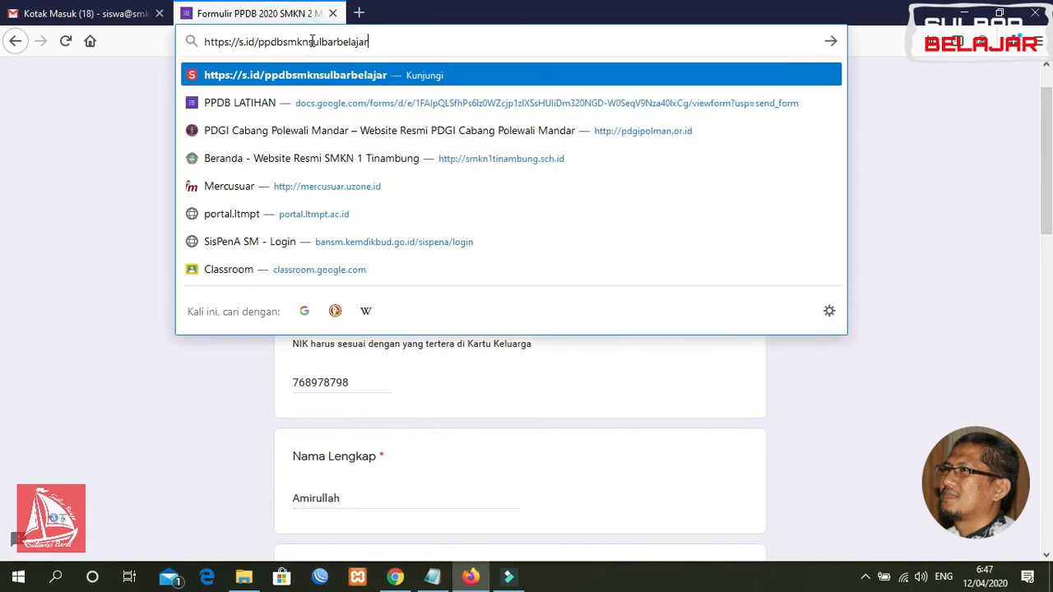
{"action": "key", "text": "Return"}
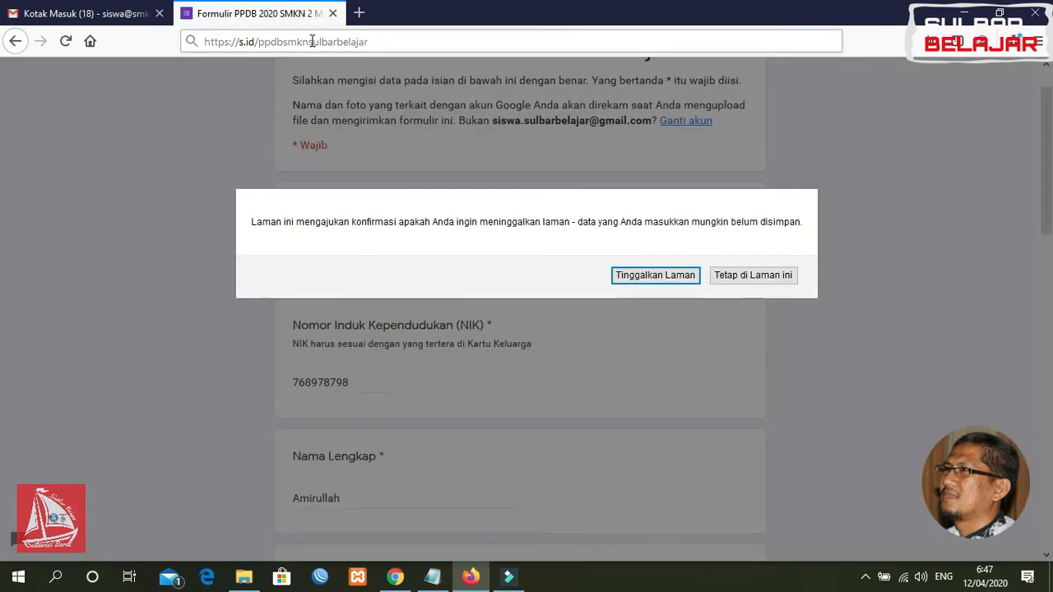
{"action": "left_click", "coordinate": [675, 275]}
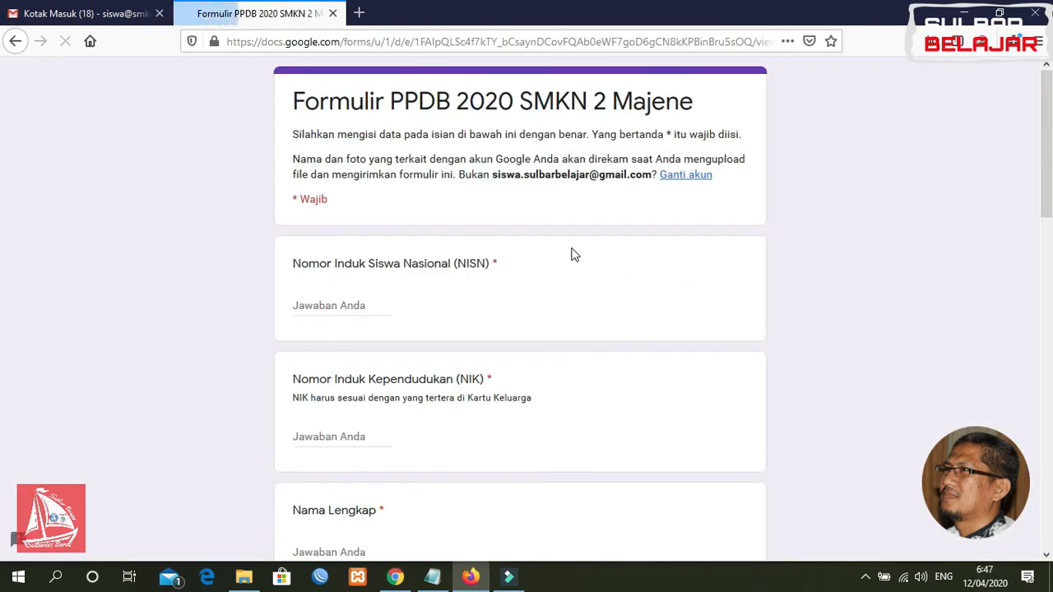
Enter the NISN, NIK and full name, and choose Laki-Laki as gender
{"action": "left_click", "coordinate": [360, 306]}
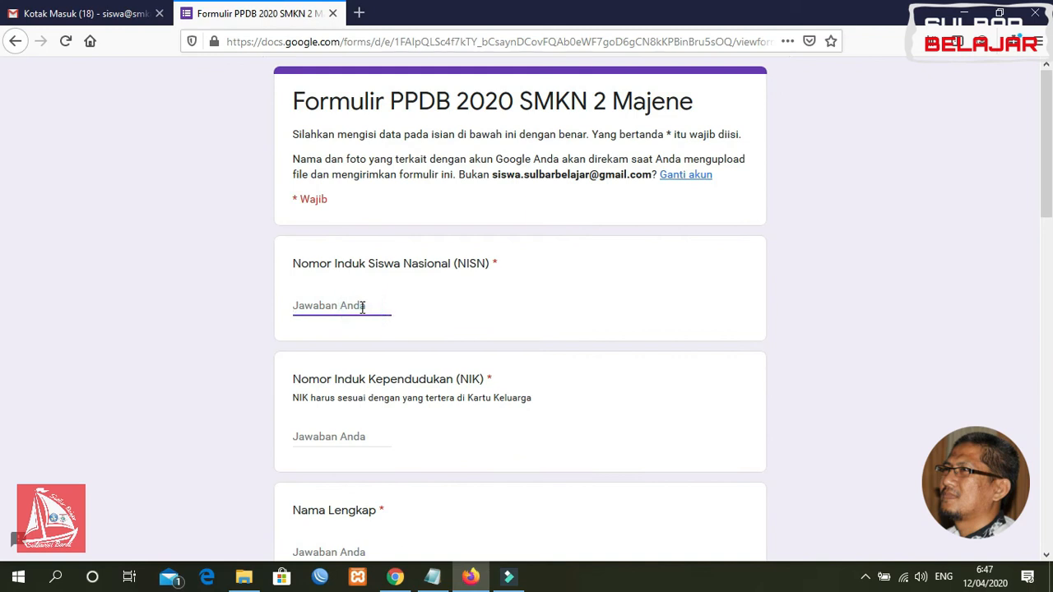
{"action": "type", "text": "3424343"}
{"action": "left_click", "coordinate": [351, 437]}
{"action": "type", "text": "32535345345"}
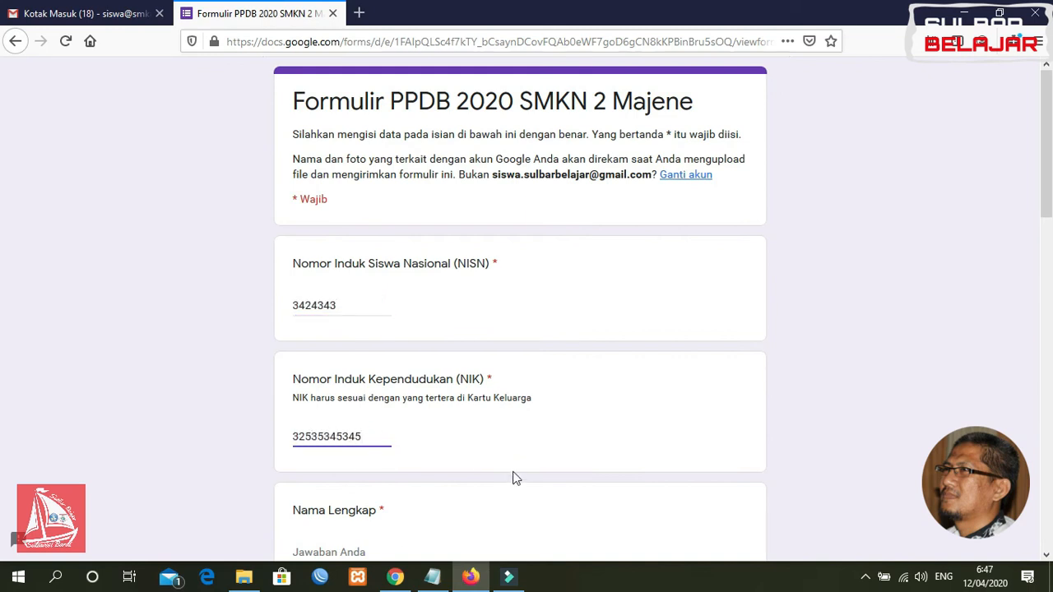
{"action": "scroll", "coordinate": [954, 360], "scroll_direction": "down", "scroll_amount": 3}
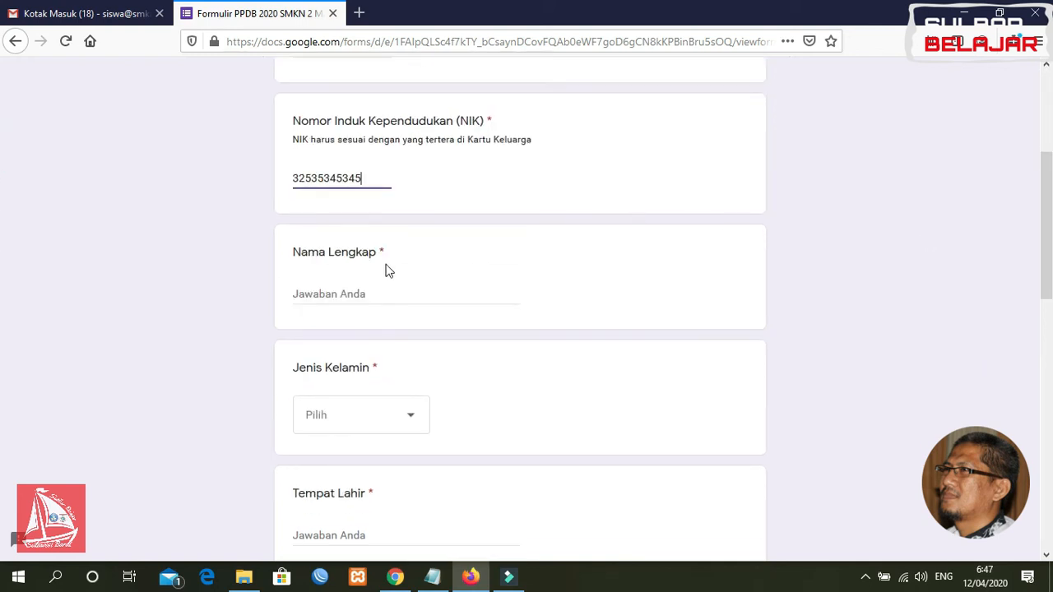
{"action": "left_click", "coordinate": [366, 295]}
{"action": "type", "text": "AS"}
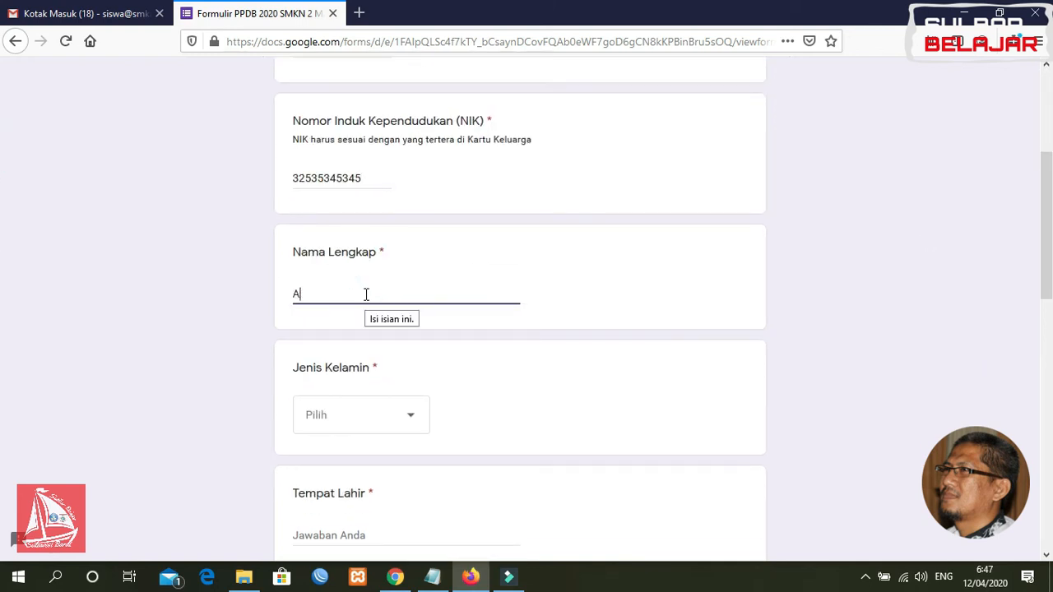
{"action": "left_click", "coordinate": [353, 414]}
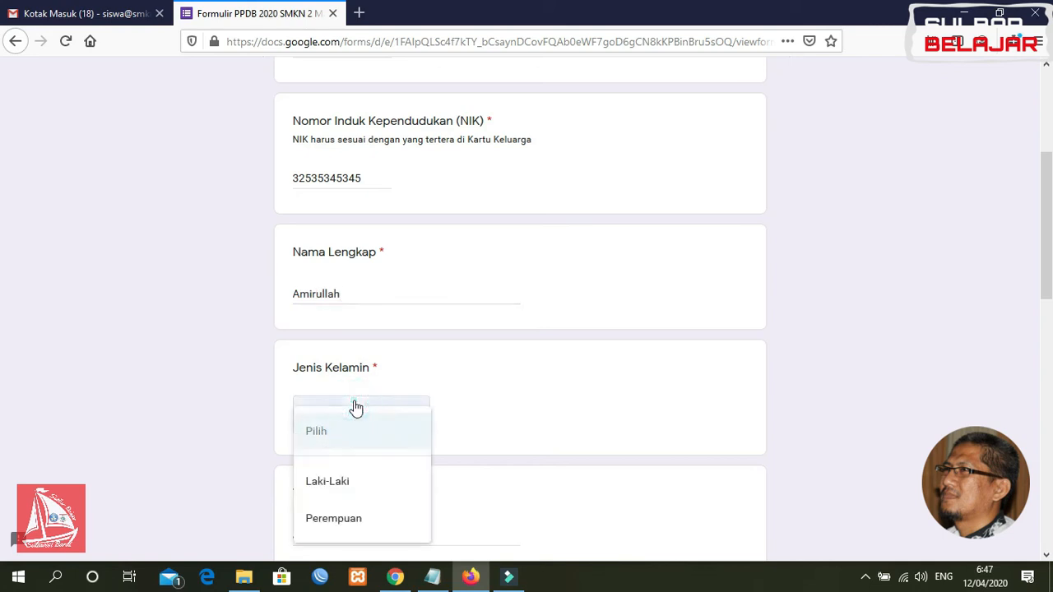
{"action": "left_click", "coordinate": [345, 479]}
{"action": "left_click_drag", "start_coordinate": [1048, 247], "coordinate": [1044, 334]}
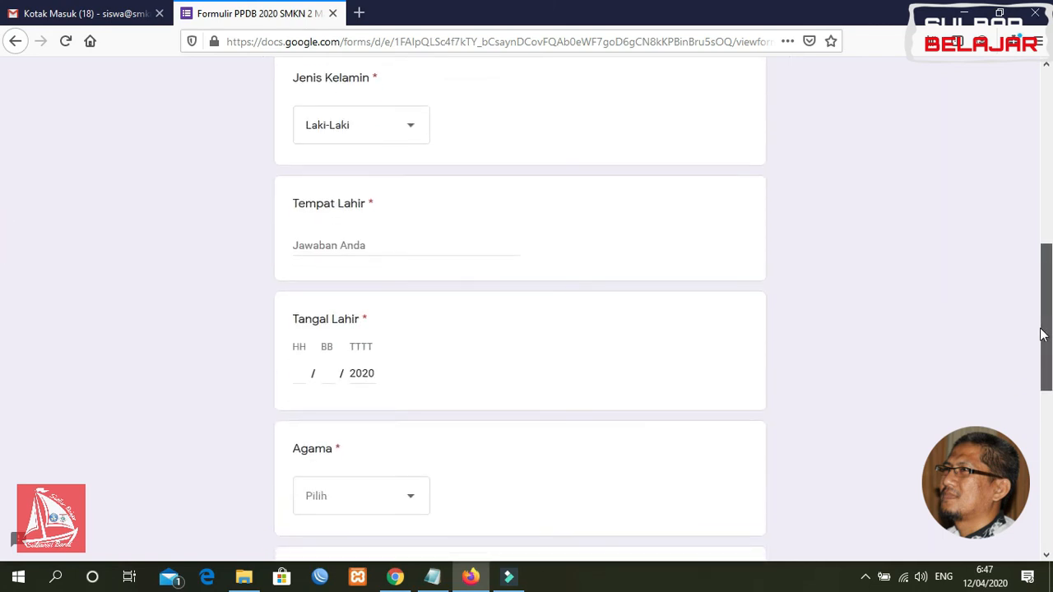
{"action": "left_click", "coordinate": [343, 244]}
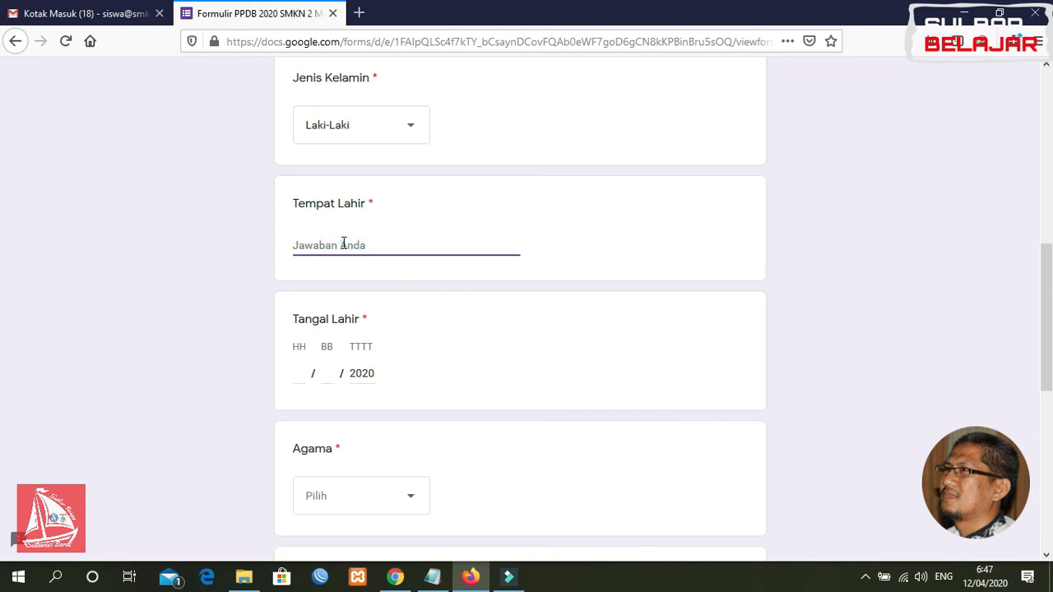
{"action": "type", "text": "Majene"}
{"action": "left_click", "coordinate": [304, 377]}
{"action": "type", "text": "22"}
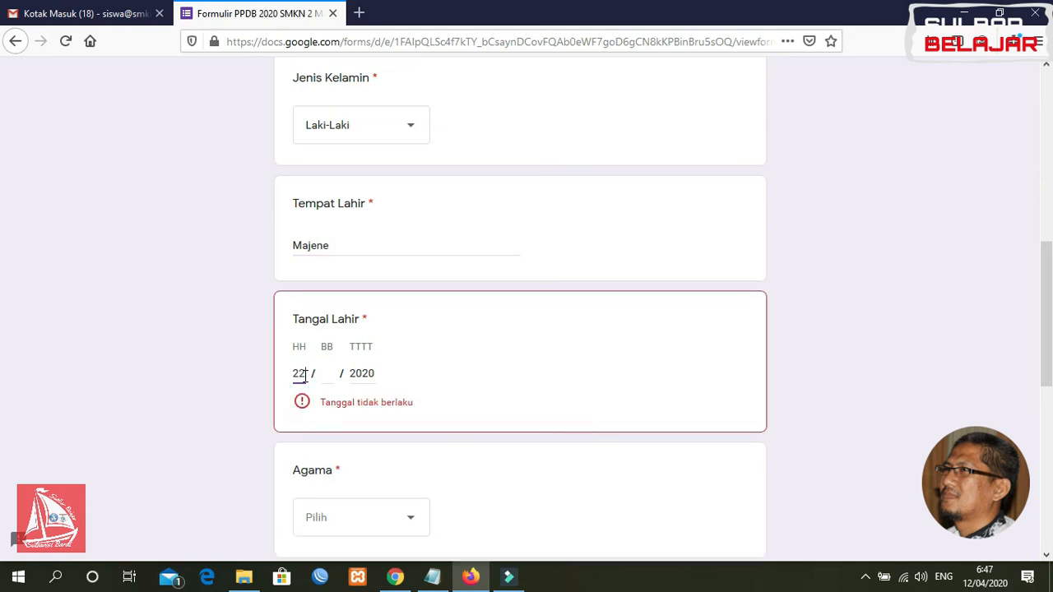
{"action": "type", "text": "01"}
{"action": "type", "text": "2"}
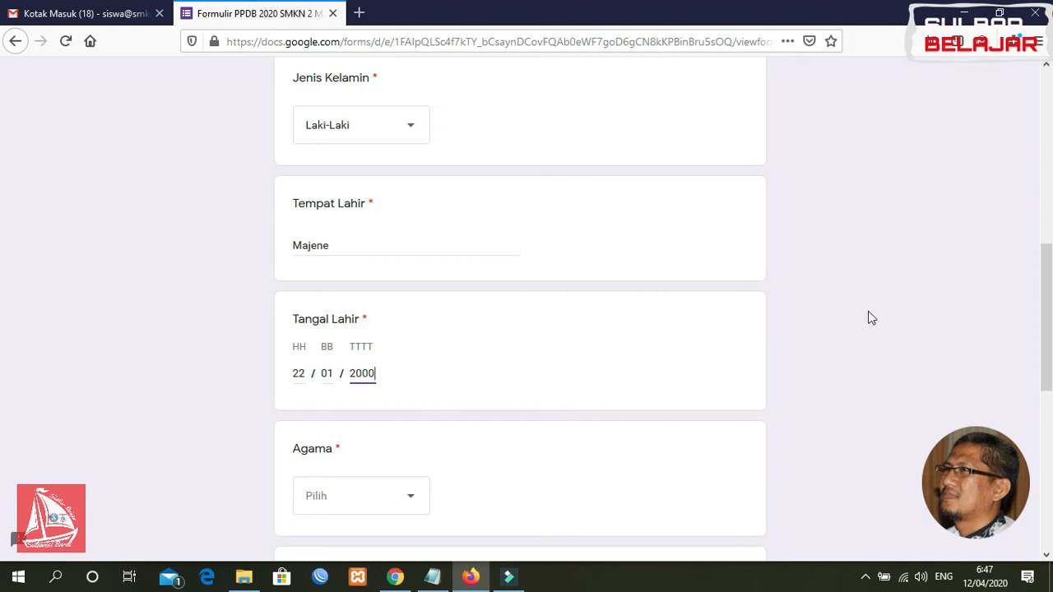
{"action": "scroll", "coordinate": [4, 296], "scroll_direction": "down", "scroll_amount": 5}
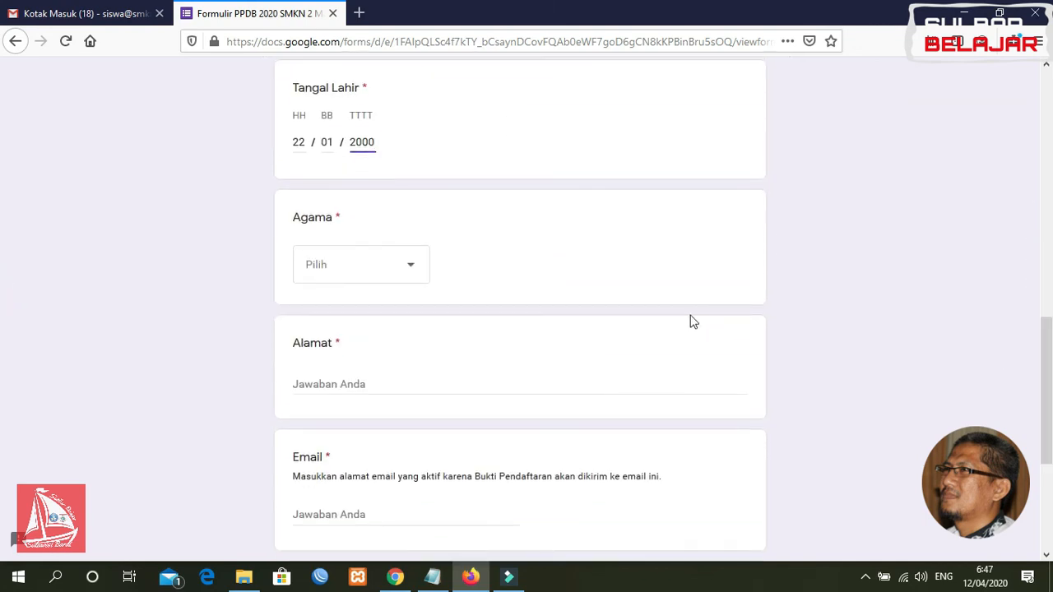
{"action": "left_click", "coordinate": [369, 273]}
{"action": "left_click", "coordinate": [355, 319]}
Fill in the applicant's home address, e-mail and phone number, then continue
{"action": "left_click", "coordinate": [347, 387]}
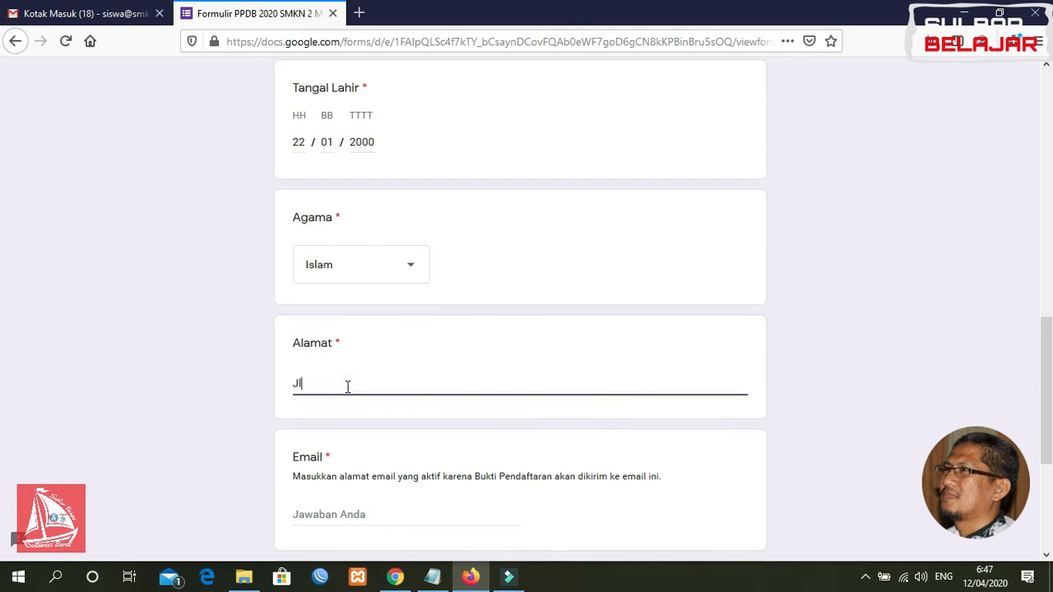
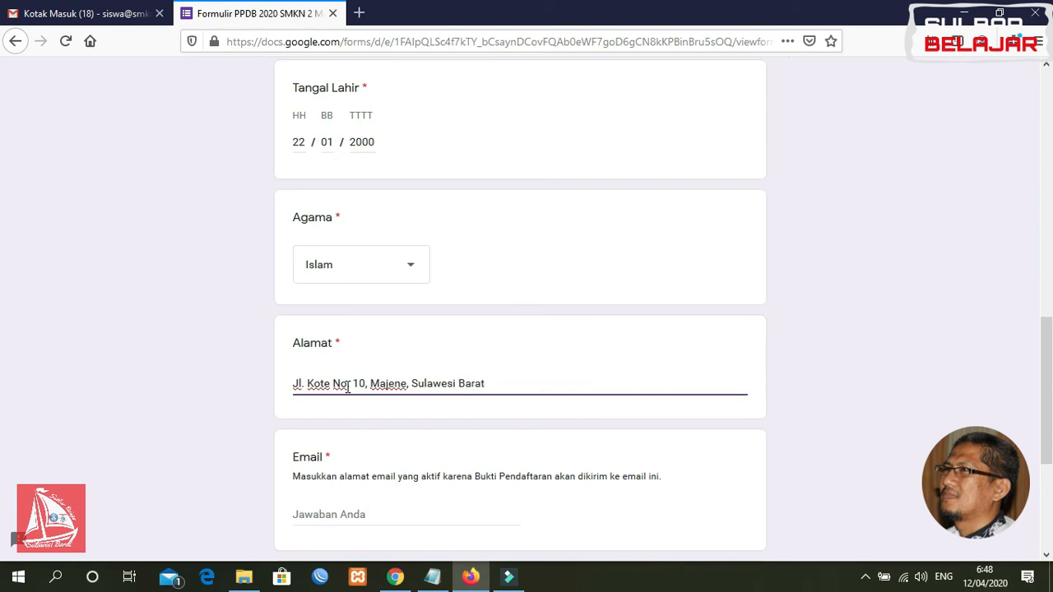
{"action": "scroll", "coordinate": [757, 425], "scroll_direction": "down", "scroll_amount": 3}
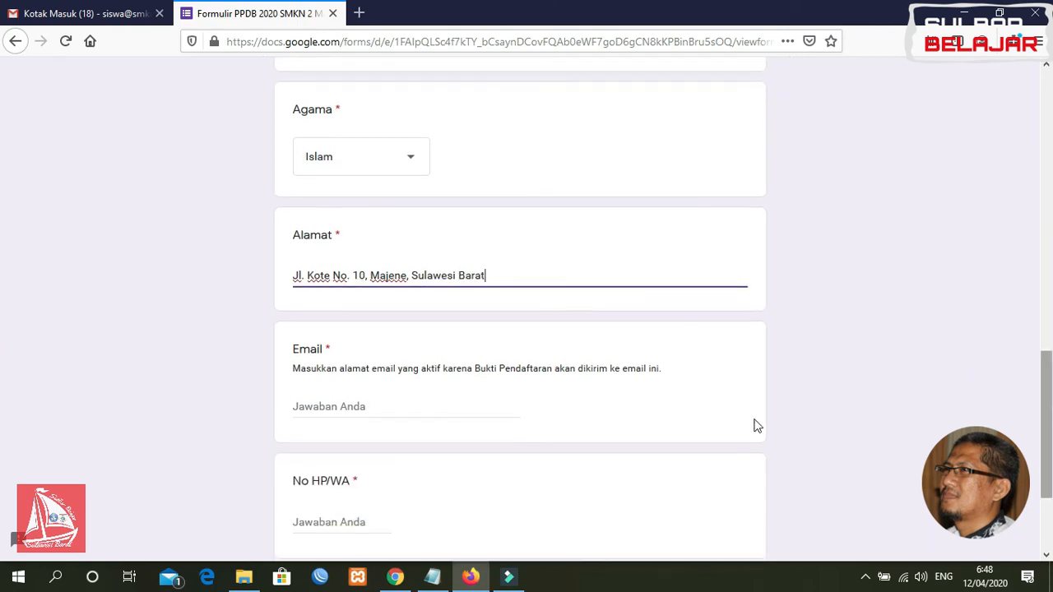
{"action": "left_click", "coordinate": [344, 411]}
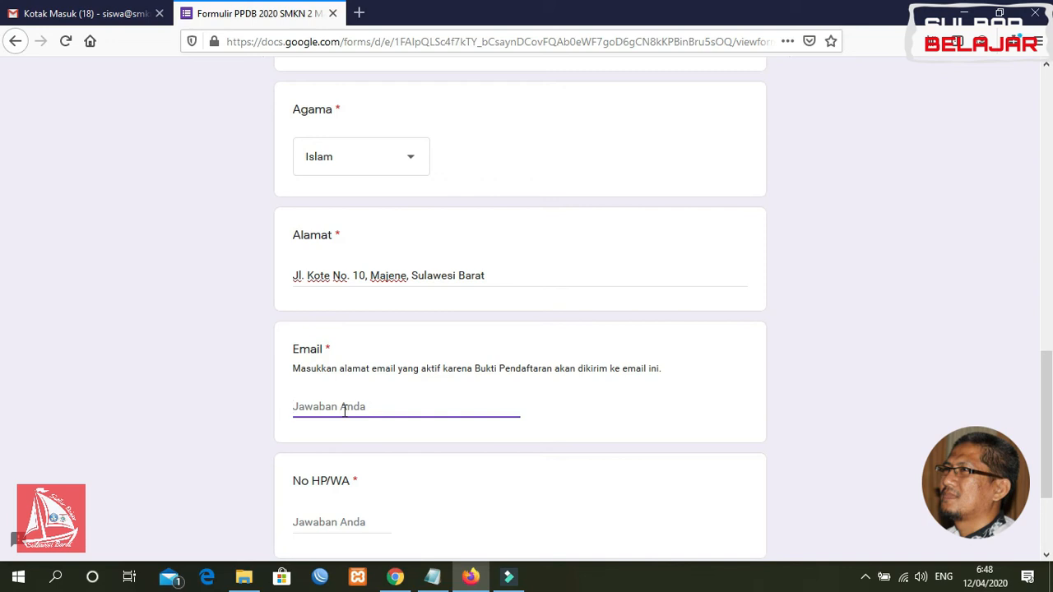
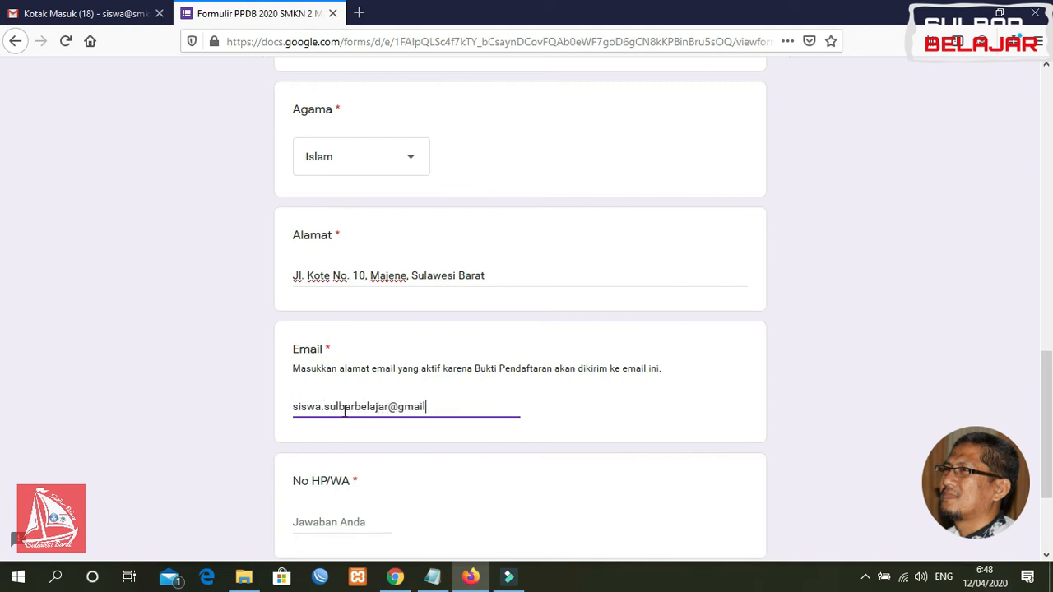
{"action": "scroll", "coordinate": [2, 387], "scroll_direction": "down", "scroll_amount": 3}
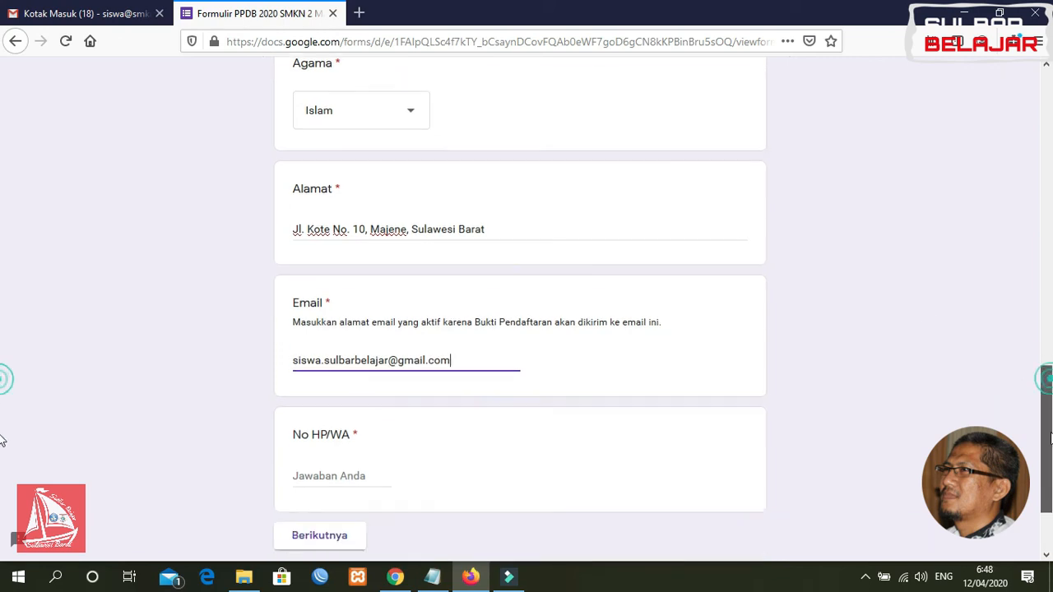
{"action": "left_click", "coordinate": [342, 366]}
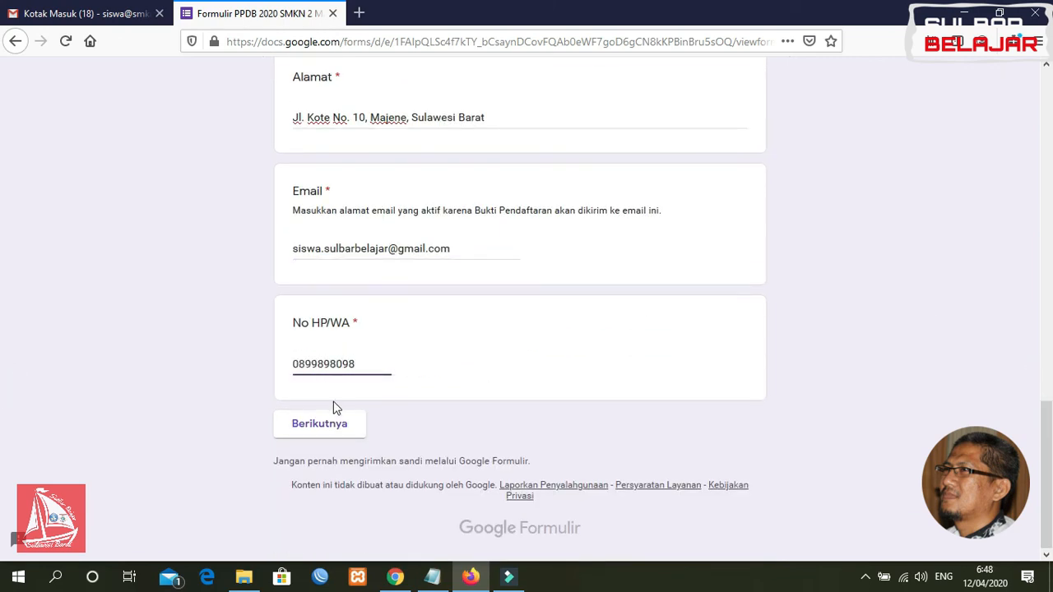
{"action": "left_click", "coordinate": [330, 431]}
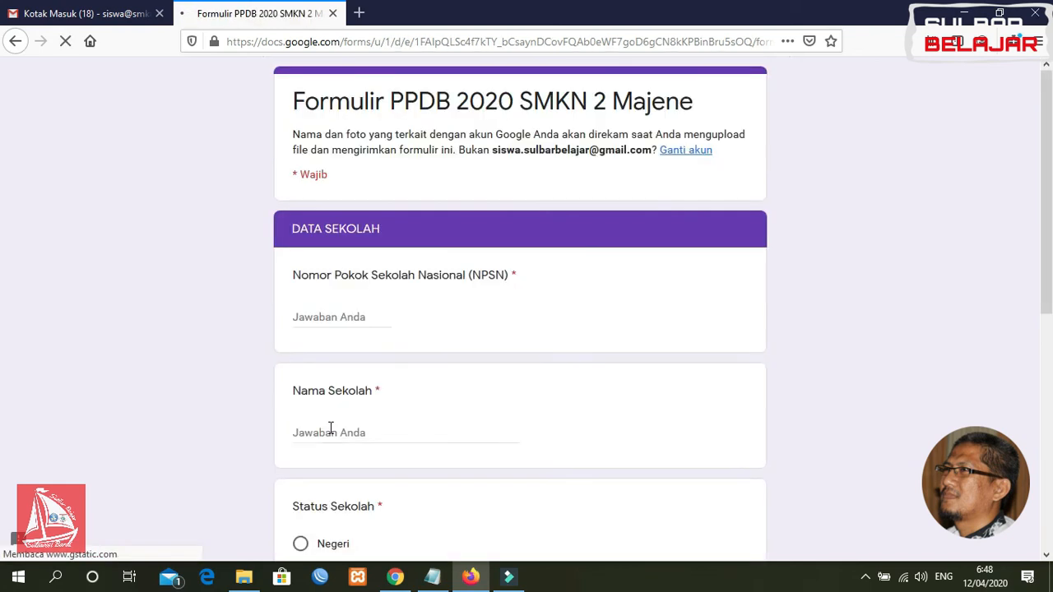
Enter NPSN 34545, school name SMPN 1 Sulbar Belajar and status Negeri
{"action": "left_click", "coordinate": [345, 317]}
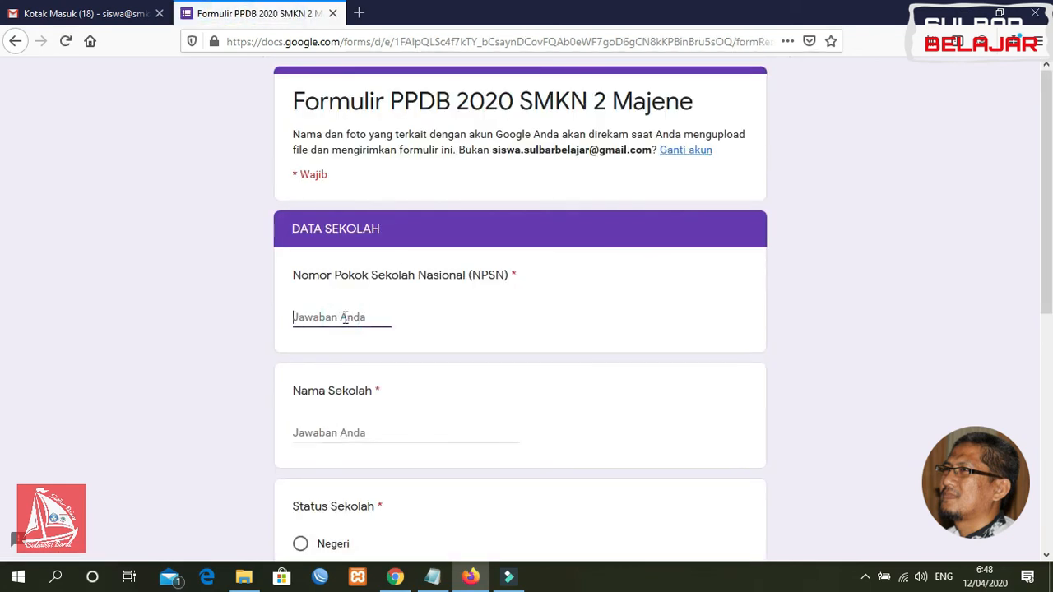
{"action": "type", "text": "34545"}
{"action": "left_click", "coordinate": [341, 429]}
{"action": "type", "text": "SMPN"}
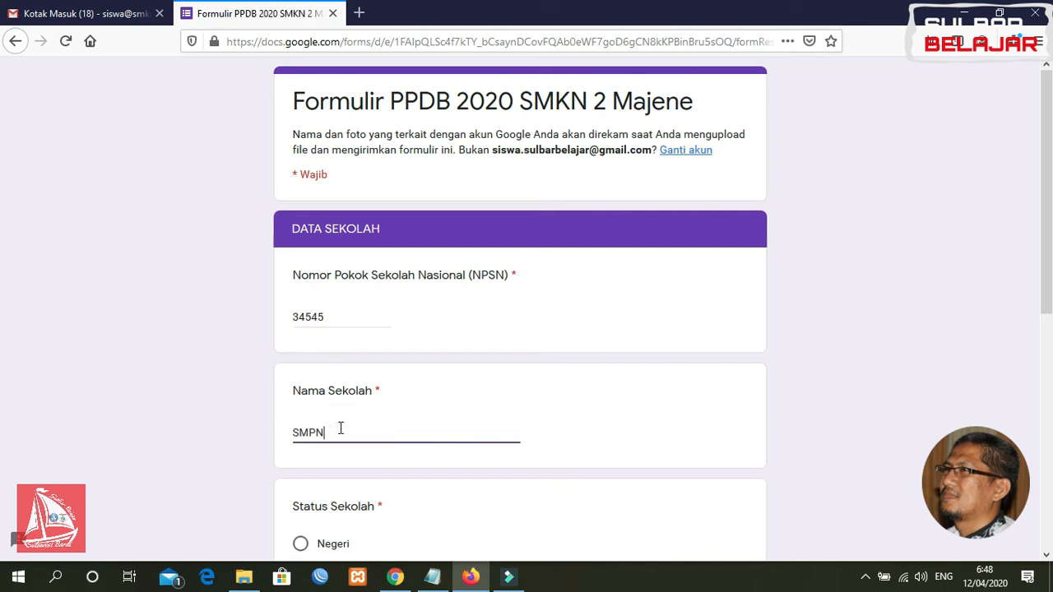
{"action": "type", "text": " 1 Sulbar Belajar"}
{"action": "scroll", "coordinate": [1029, 247], "scroll_direction": "down", "scroll_amount": 3}
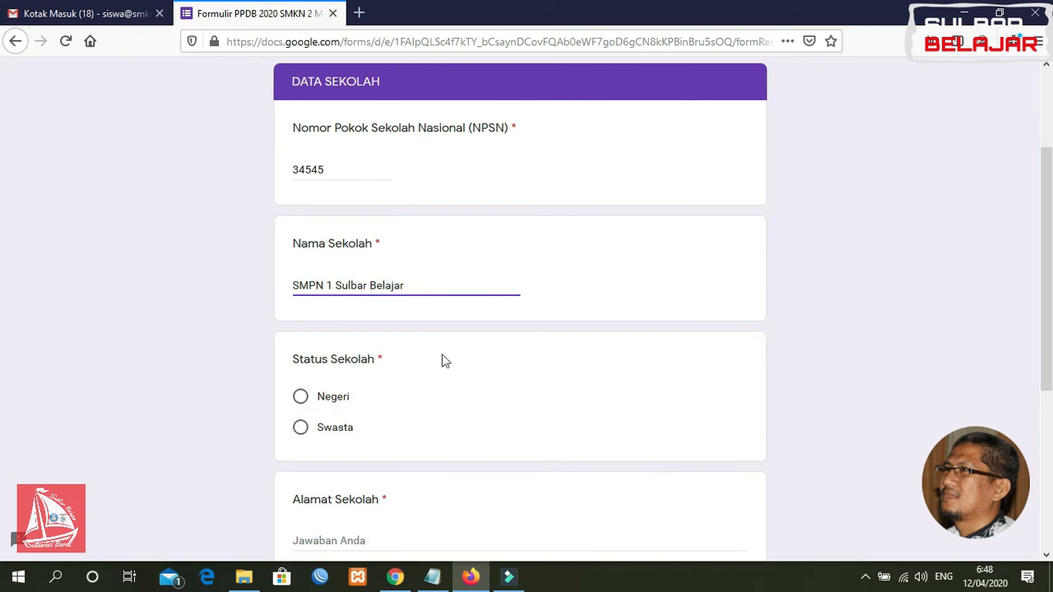
{"action": "left_click", "coordinate": [301, 397]}
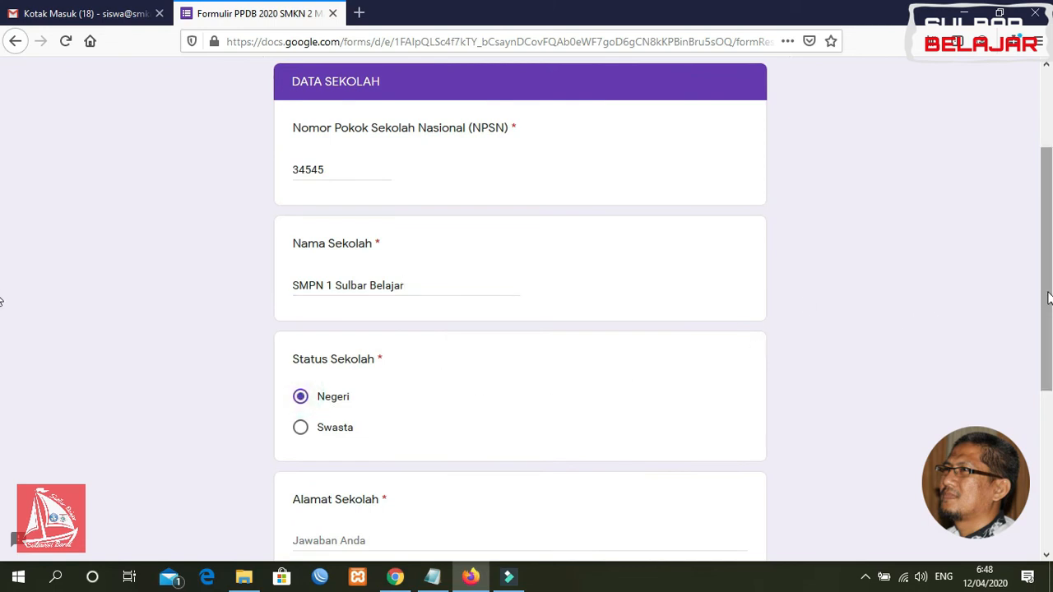
Enter the school address and graduation year 2020, then continue to parent data
{"action": "scroll", "coordinate": [1049, 302], "scroll_direction": "down", "scroll_amount": 3}
{"action": "left_click", "coordinate": [371, 417]}
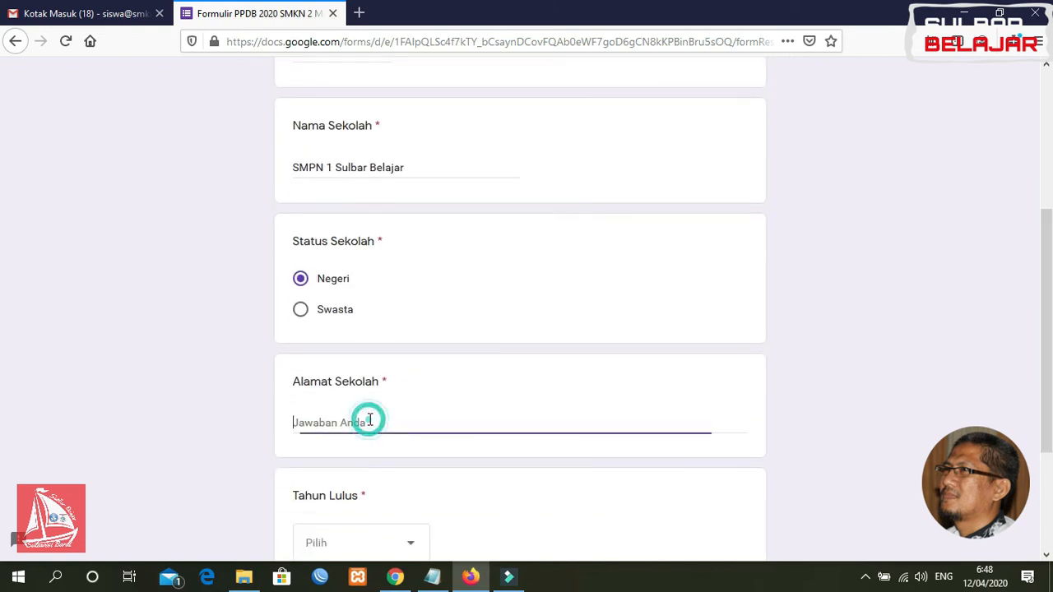
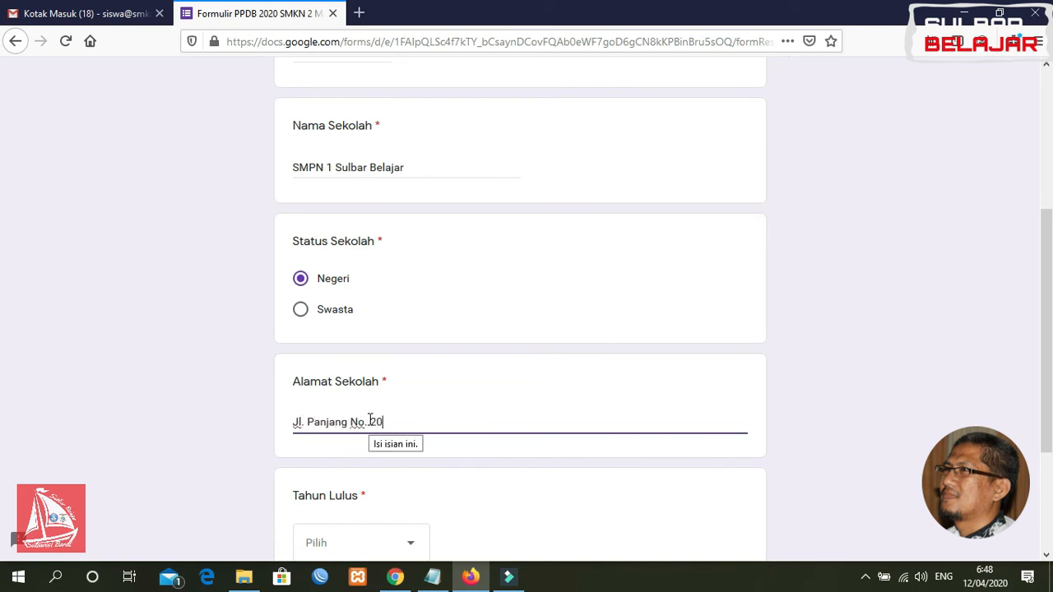
{"action": "scroll", "coordinate": [2, 362], "scroll_direction": "down", "scroll_amount": 3}
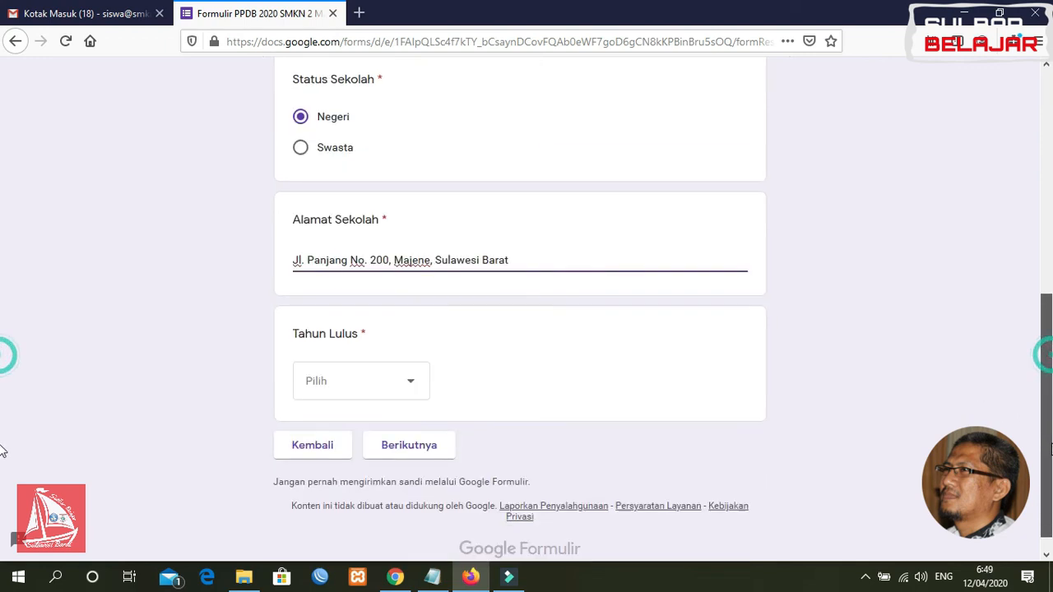
{"action": "left_click", "coordinate": [374, 390]}
{"action": "left_click", "coordinate": [330, 418]}
{"action": "left_click", "coordinate": [408, 443]}
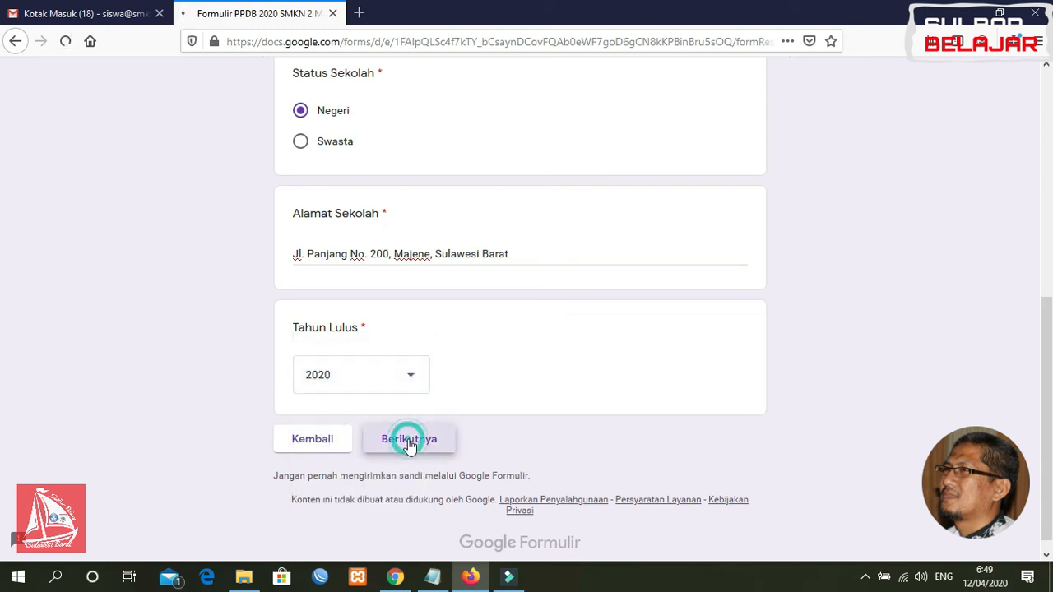
Enter the parent's name with education S3 and occupation Wirausaha
{"action": "left_click", "coordinate": [336, 316]}
{"action": "type", "text": "Abdullah"}
{"action": "left_click", "coordinate": [365, 439]}
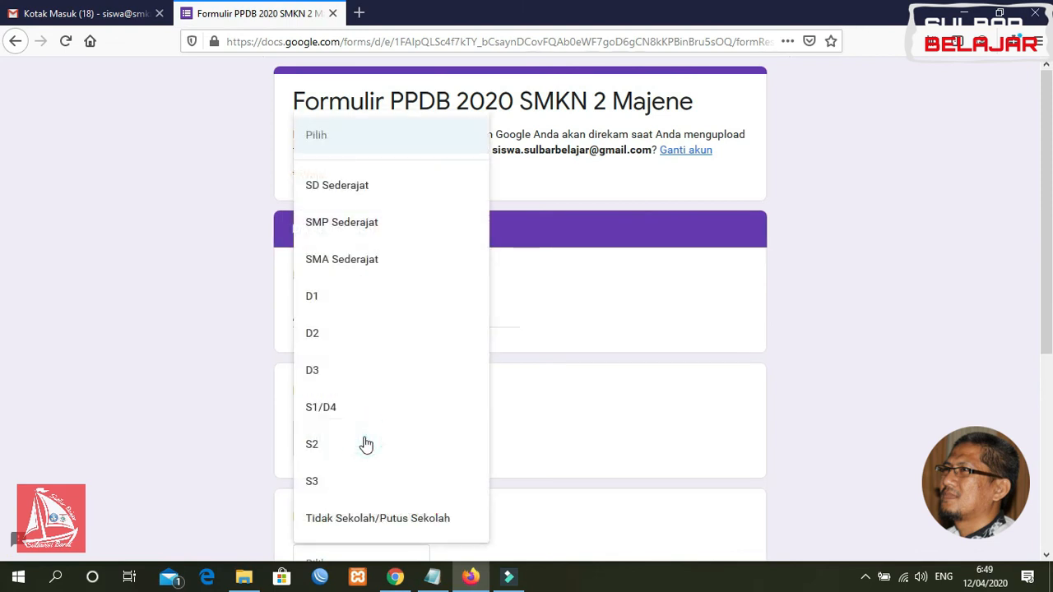
{"action": "left_click", "coordinate": [342, 485]}
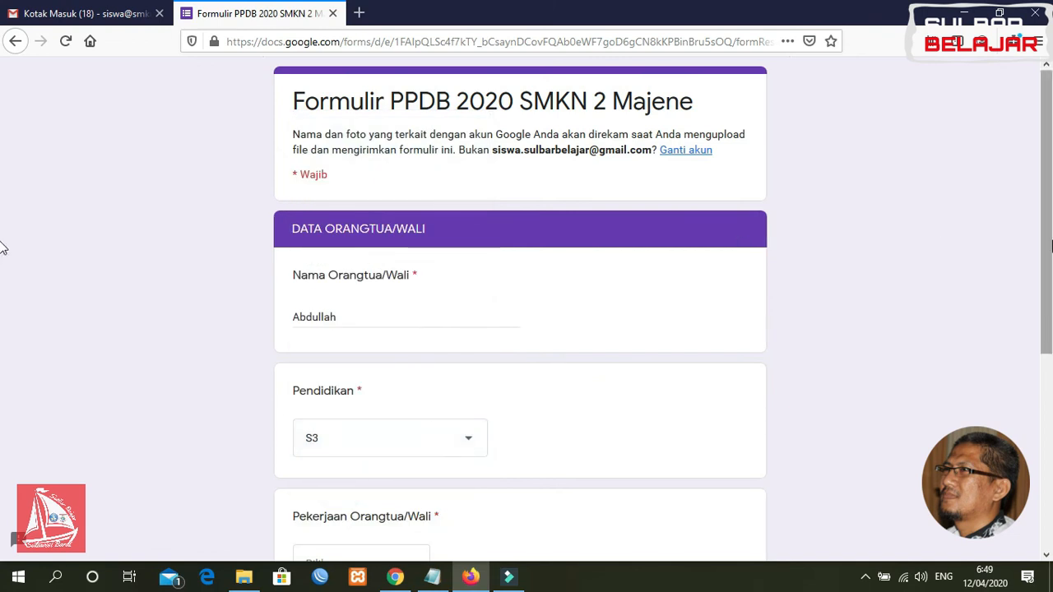
{"action": "scroll", "coordinate": [3, 353], "scroll_direction": "down", "scroll_amount": 1}
{"action": "scroll", "coordinate": [4, 352], "scroll_direction": "down", "scroll_amount": 3}
{"action": "left_click", "coordinate": [399, 340]}
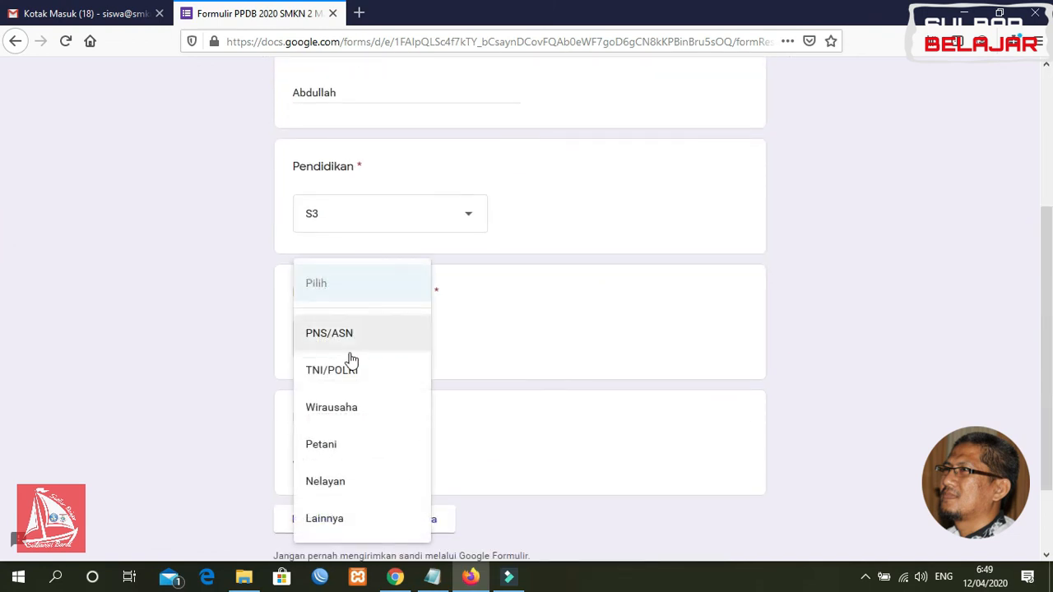
{"action": "left_click", "coordinate": [342, 416]}
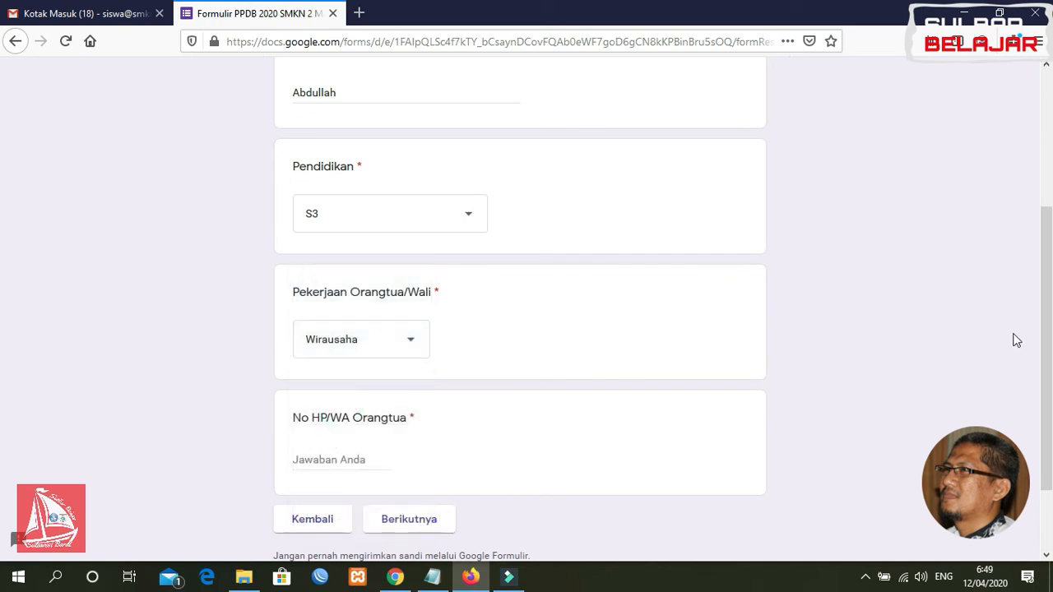
Enter the parent's phone number and proceed to the documents page to attach the SKL
{"action": "scroll", "coordinate": [1050, 325], "scroll_direction": "down", "scroll_amount": 2}
{"action": "left_click", "coordinate": [338, 363]}
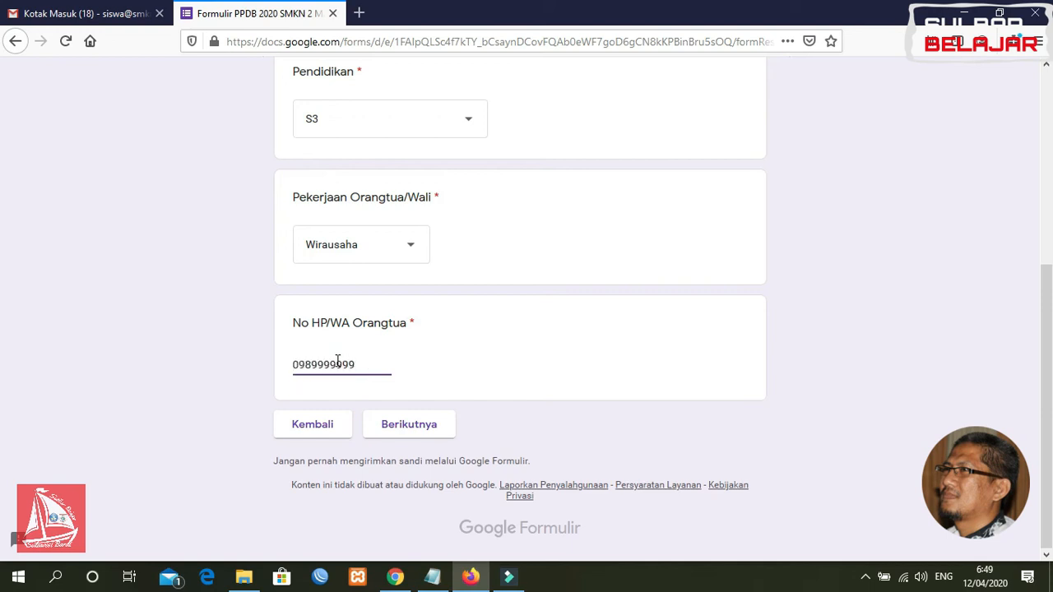
{"action": "left_click", "coordinate": [412, 432]}
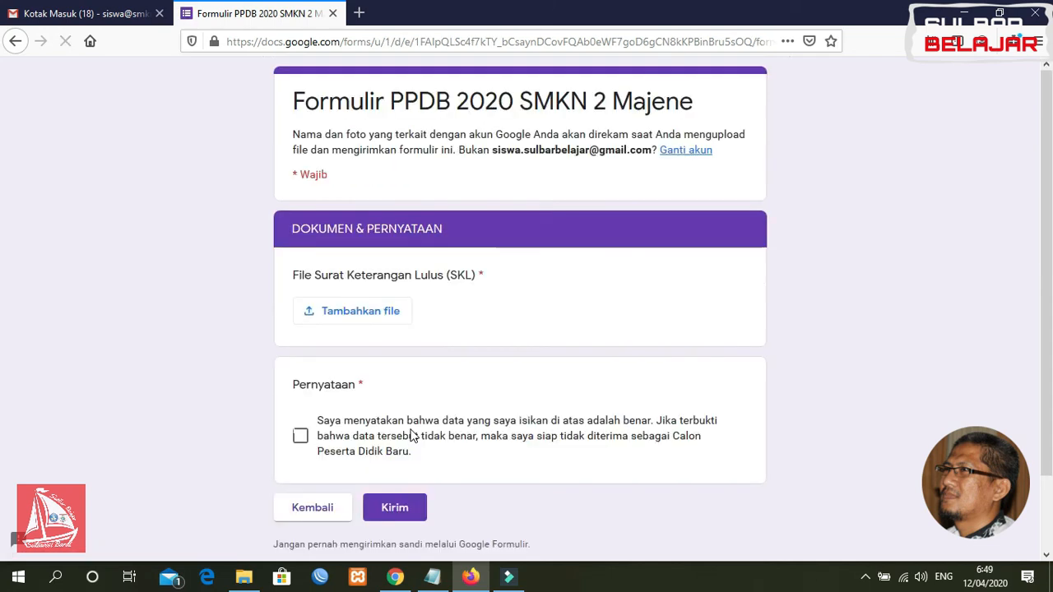
{"action": "left_click", "coordinate": [381, 313]}
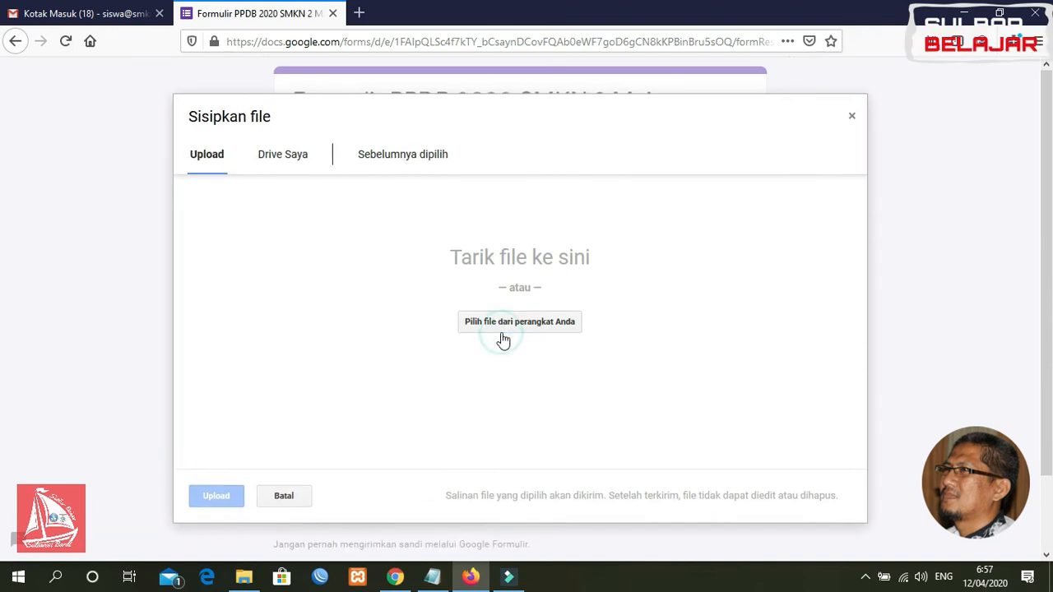
Upload Office 365.pdf as the SKL certificate file
{"action": "left_click", "coordinate": [500, 328]}
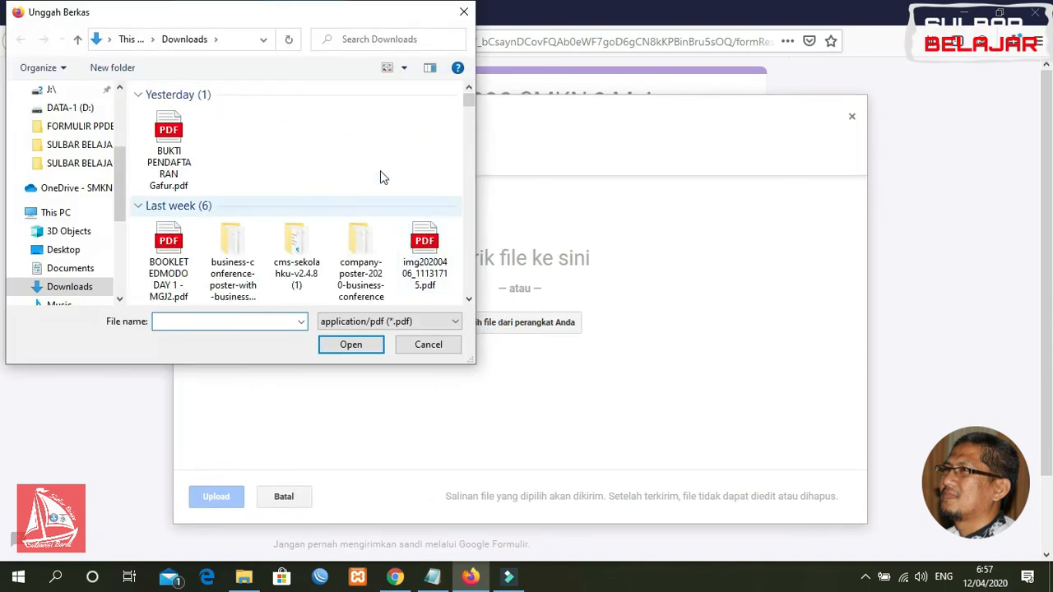
{"action": "left_click", "coordinate": [470, 300]}
{"action": "left_click", "coordinate": [470, 300]}
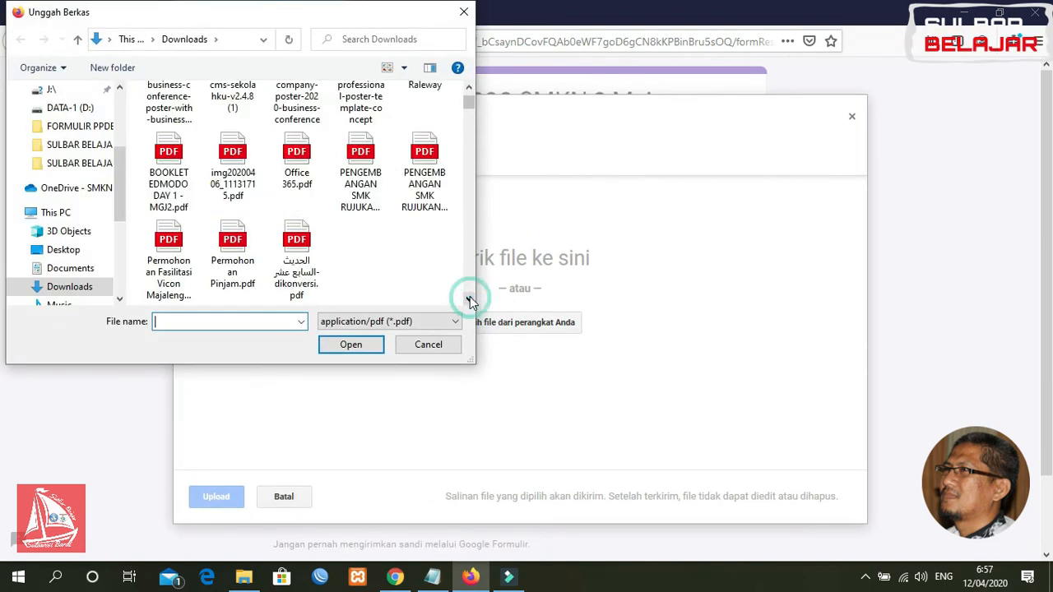
{"action": "left_click", "coordinate": [469, 86]}
{"action": "left_click", "coordinate": [297, 210]}
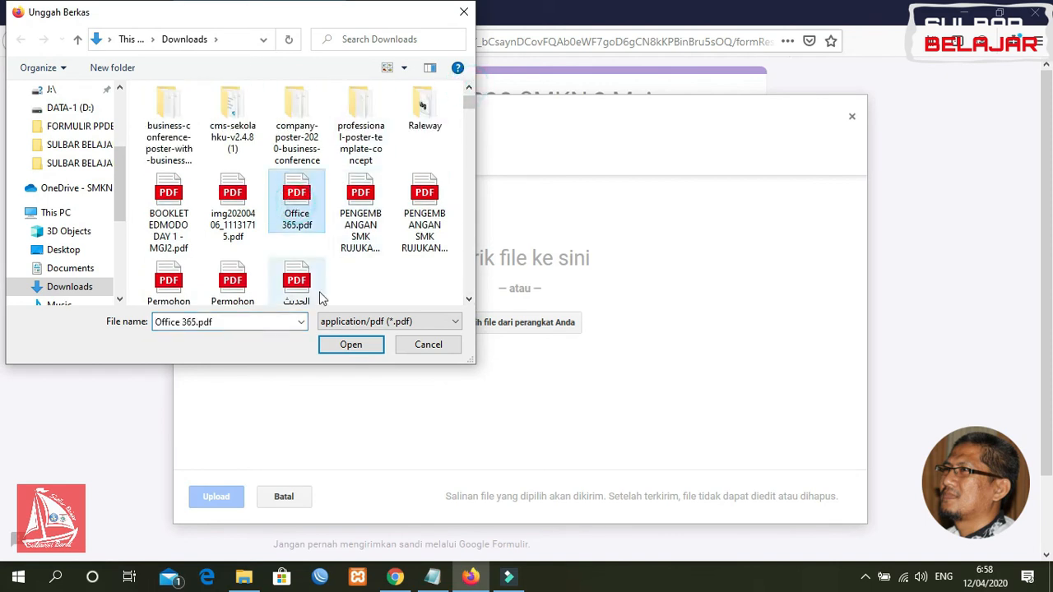
{"action": "left_click", "coordinate": [347, 344]}
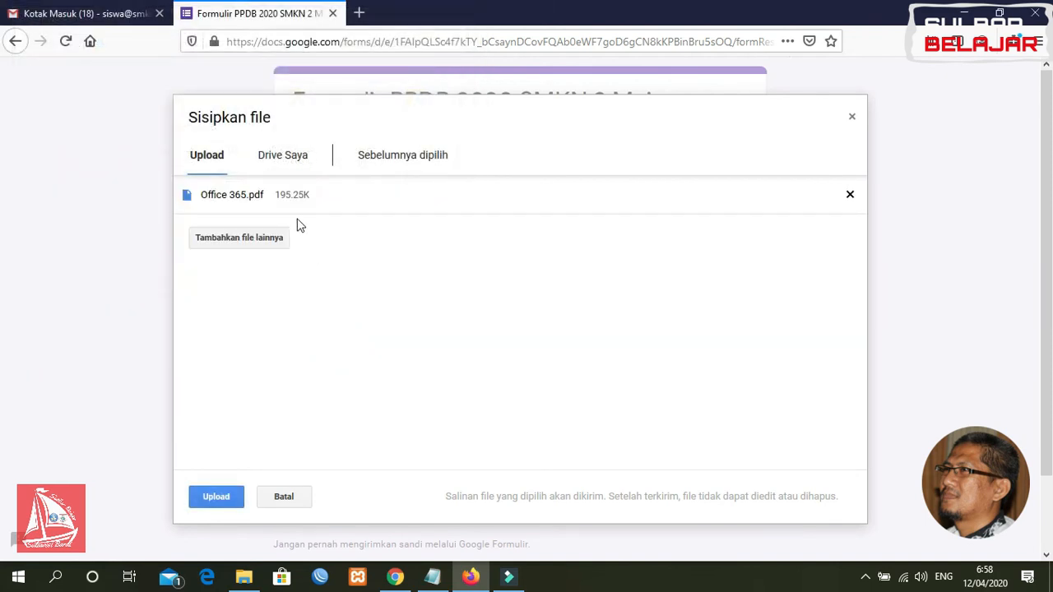
{"action": "left_click", "coordinate": [216, 497]}
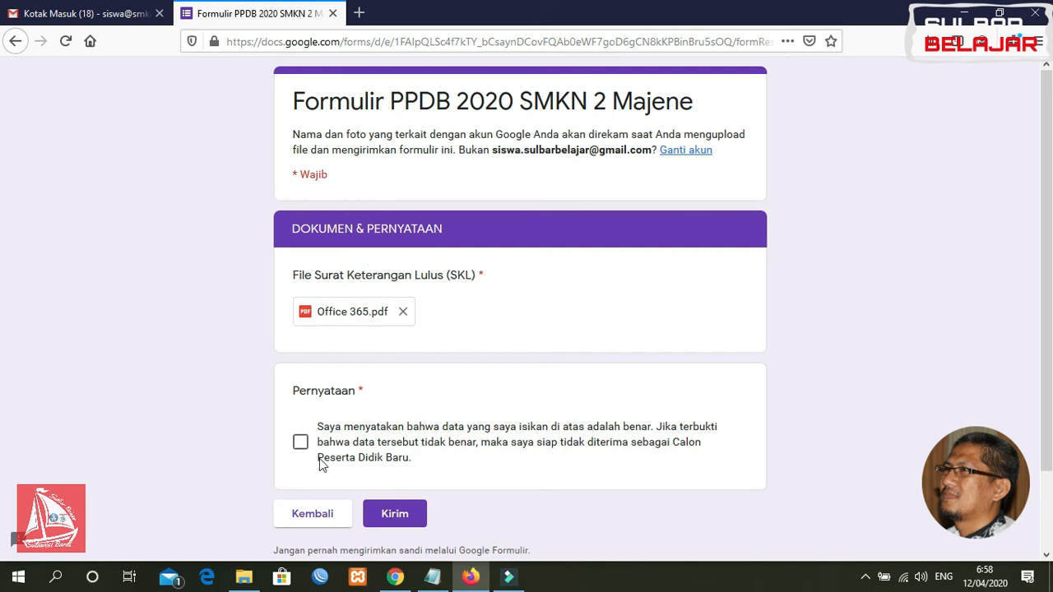
Agree to the Pernyataan statement and submit the registration form
{"action": "left_click", "coordinate": [300, 445]}
{"action": "left_click", "coordinate": [395, 514]}
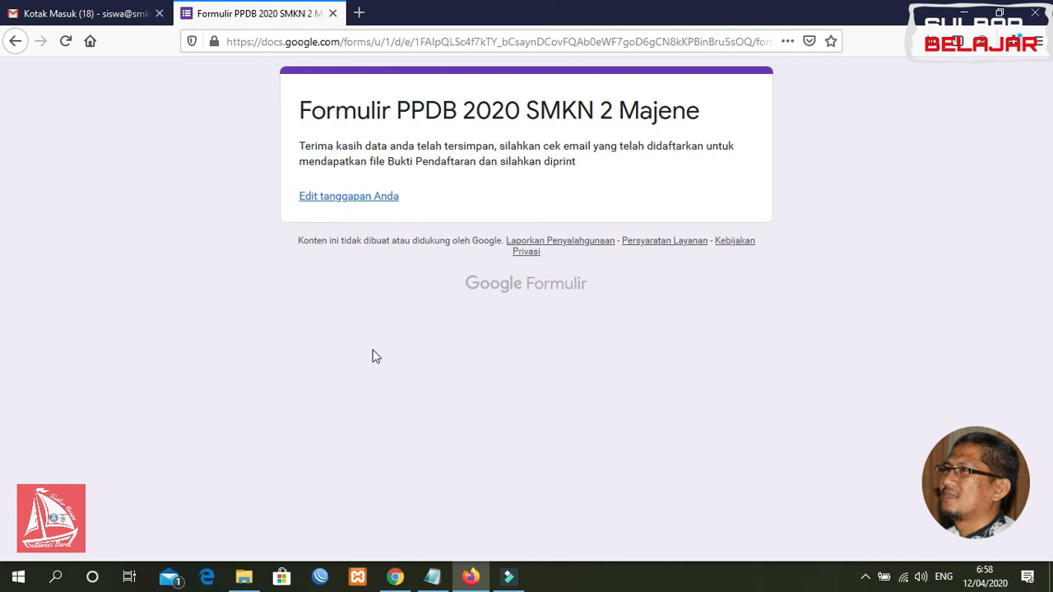
{"action": "left_click", "coordinate": [359, 14]}
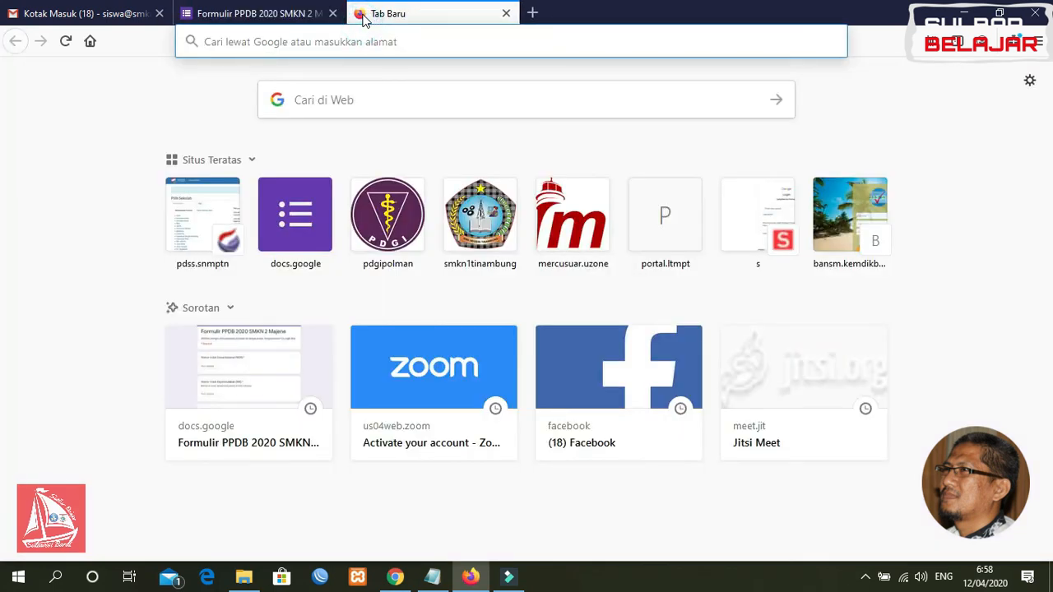
Open gmail.com and switch to the applicant's other Gmail account
{"action": "type", "text": "gmail"}
{"action": "key", "text": "BackSpace"}
{"action": "key", "text": "BackSpace"}
{"action": "key", "text": "BackSpace"}
{"action": "key", "text": "BackSpace"}
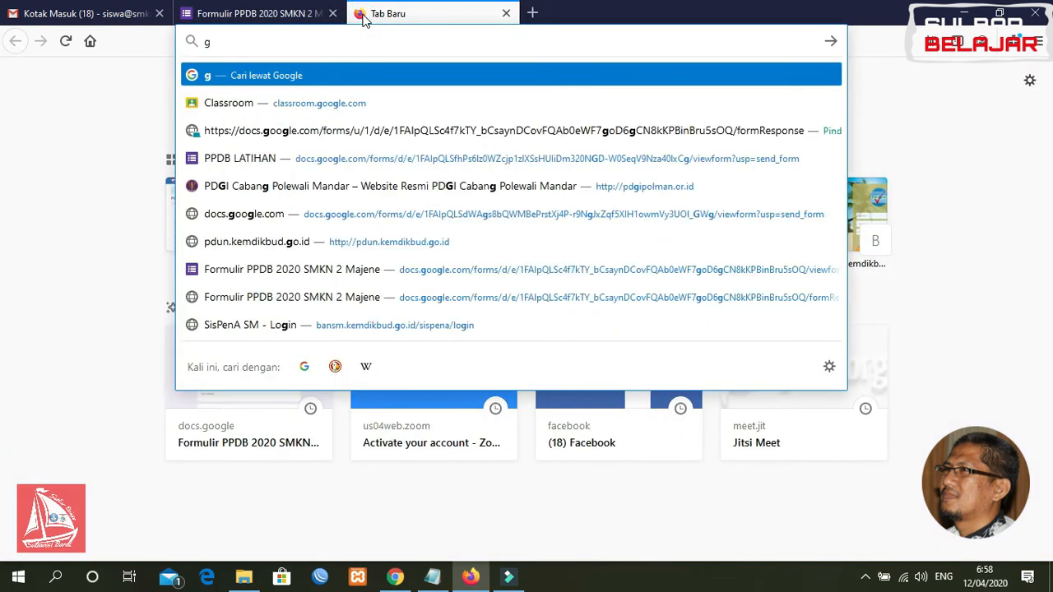
{"action": "key", "text": "BackSpace"}
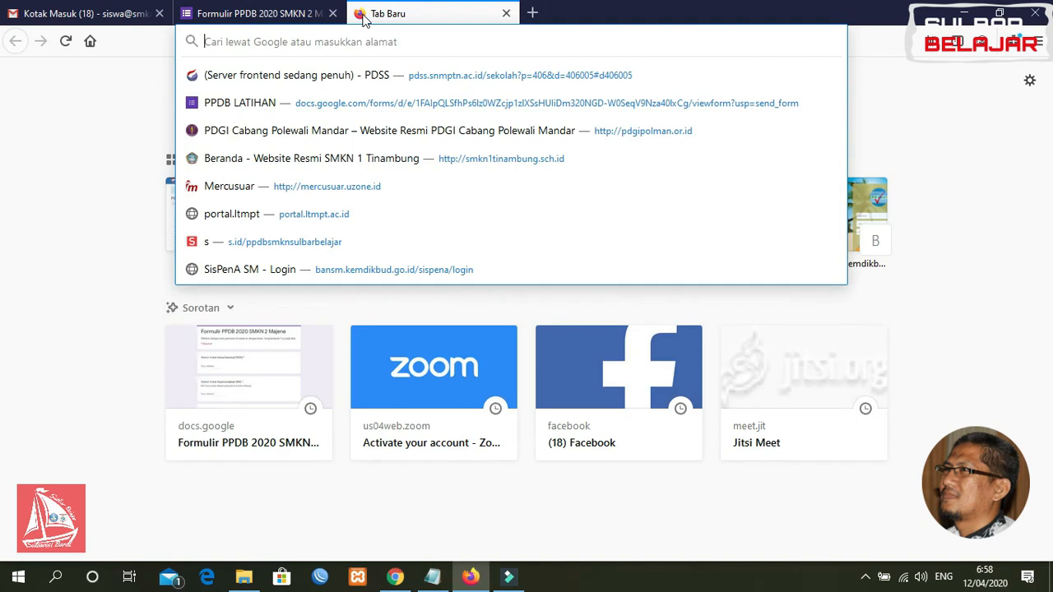
{"action": "type", "text": "gmail.com"}
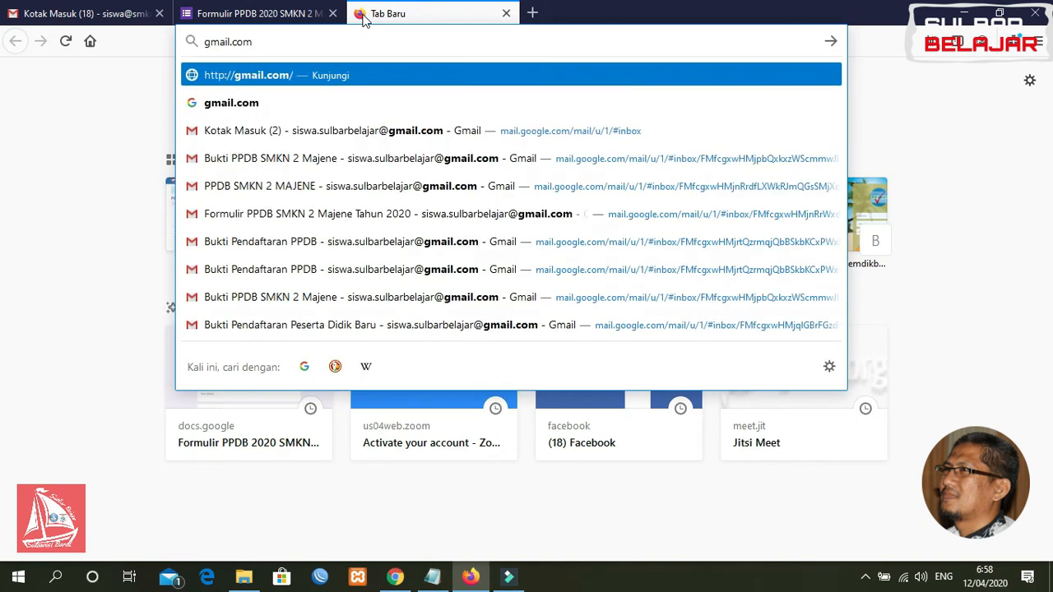
{"action": "key", "text": "Return"}
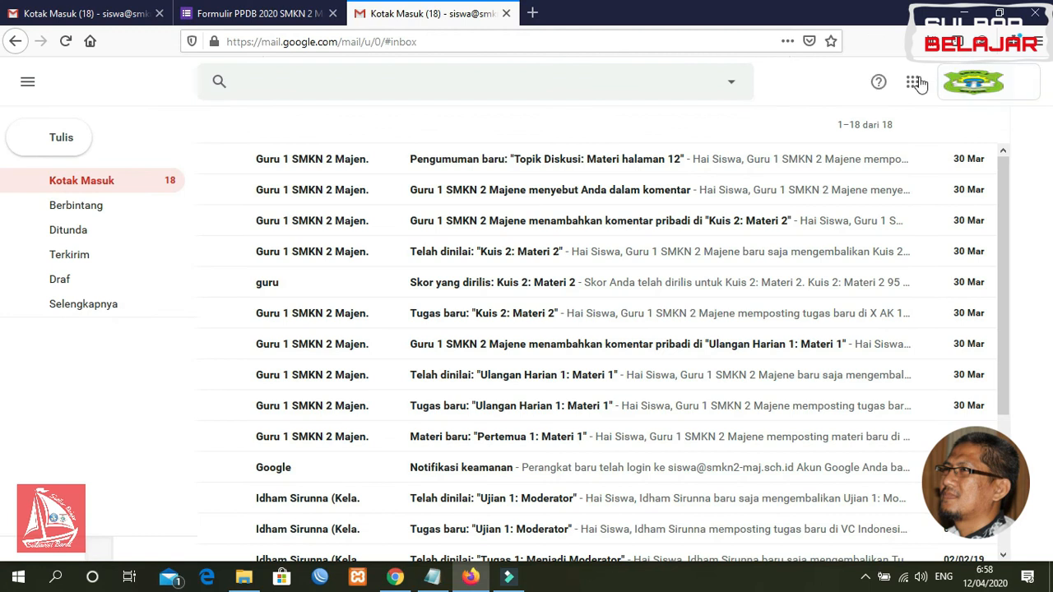
{"action": "left_click", "coordinate": [974, 81]}
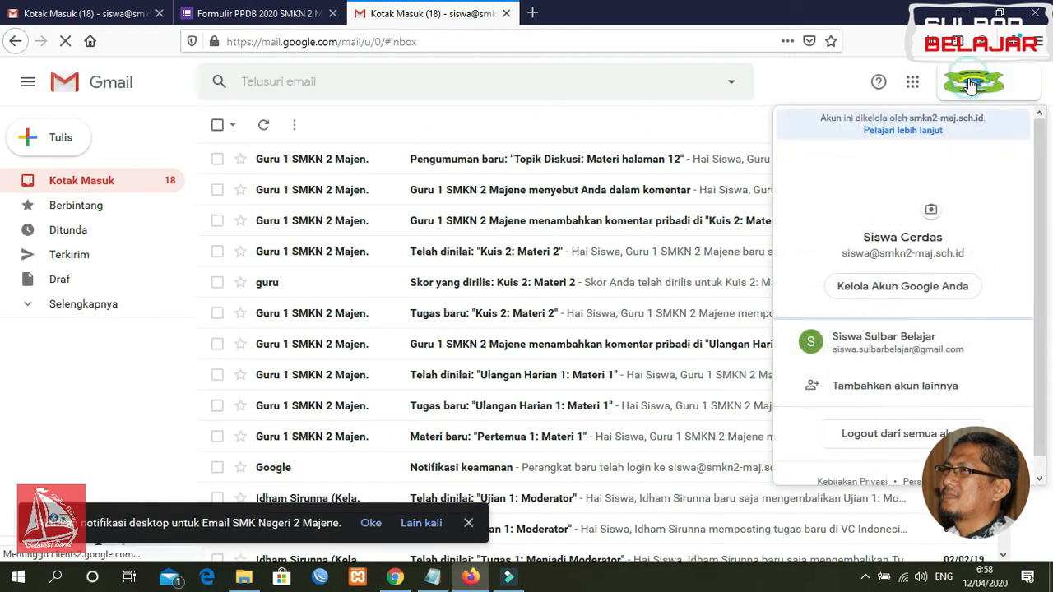
{"action": "left_click", "coordinate": [877, 349]}
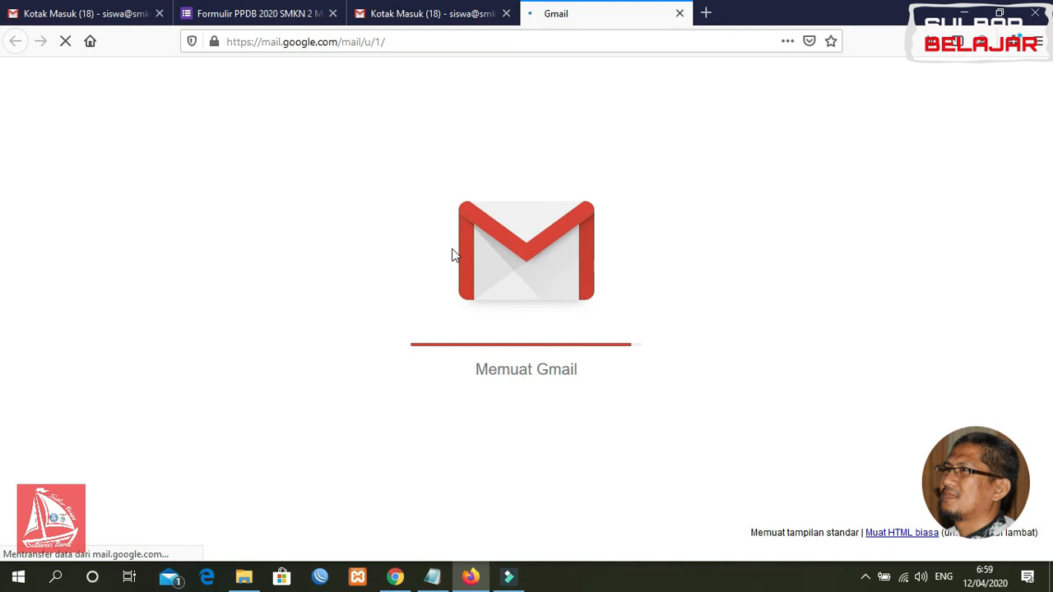
{"action": "left_click", "coordinate": [394, 578]}
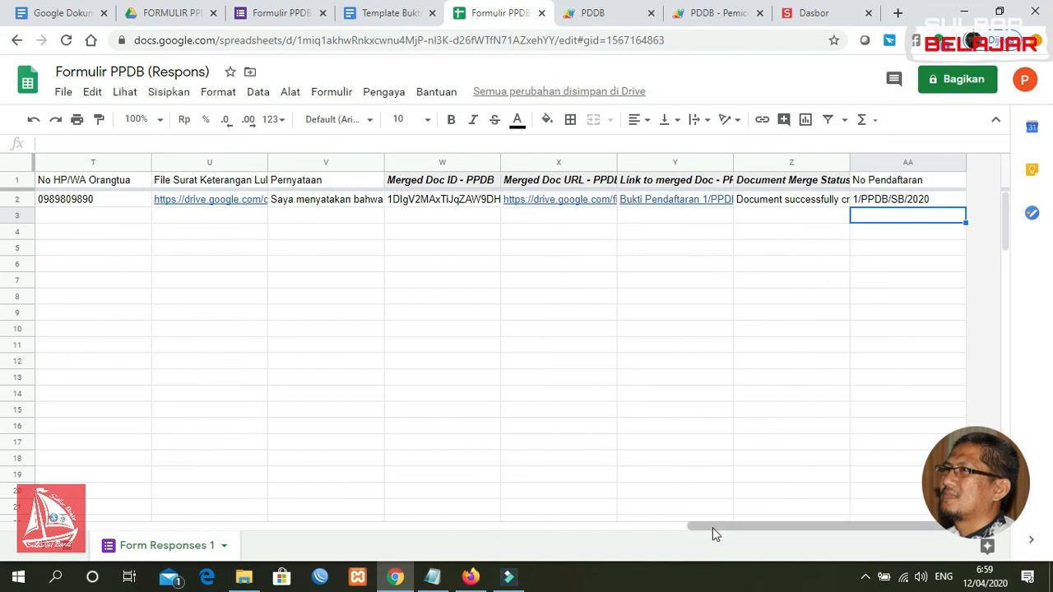
Inspect row 2's response values, merged document link, merge status and number 1/PPDB/SB/2020
{"action": "left_click_drag", "start_coordinate": [712, 526], "coordinate": [160, 579]}
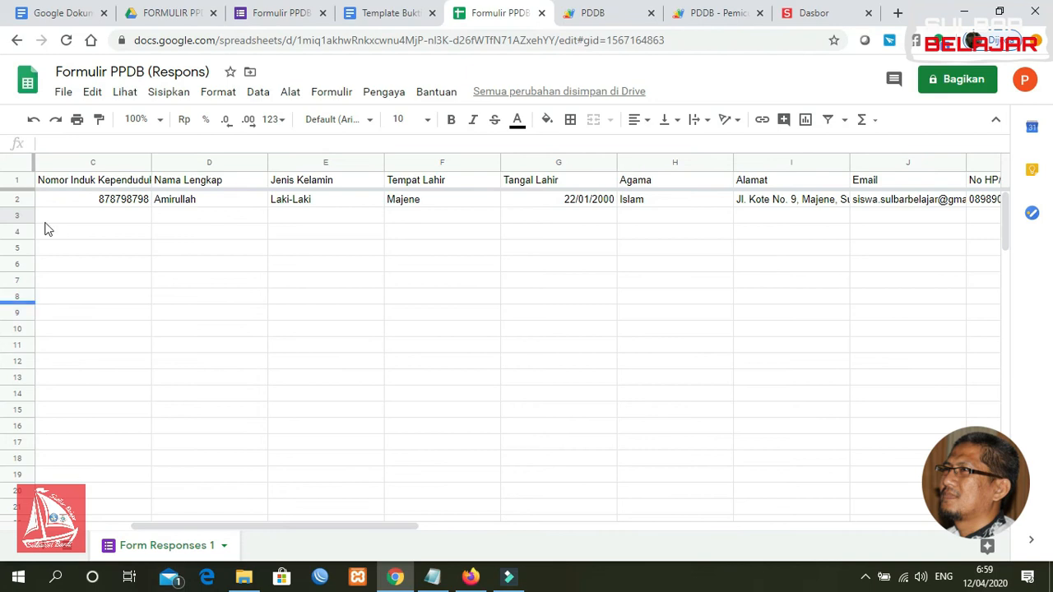
{"action": "left_click", "coordinate": [166, 206]}
{"action": "key", "text": "Right"}
{"action": "key", "text": "Right"}
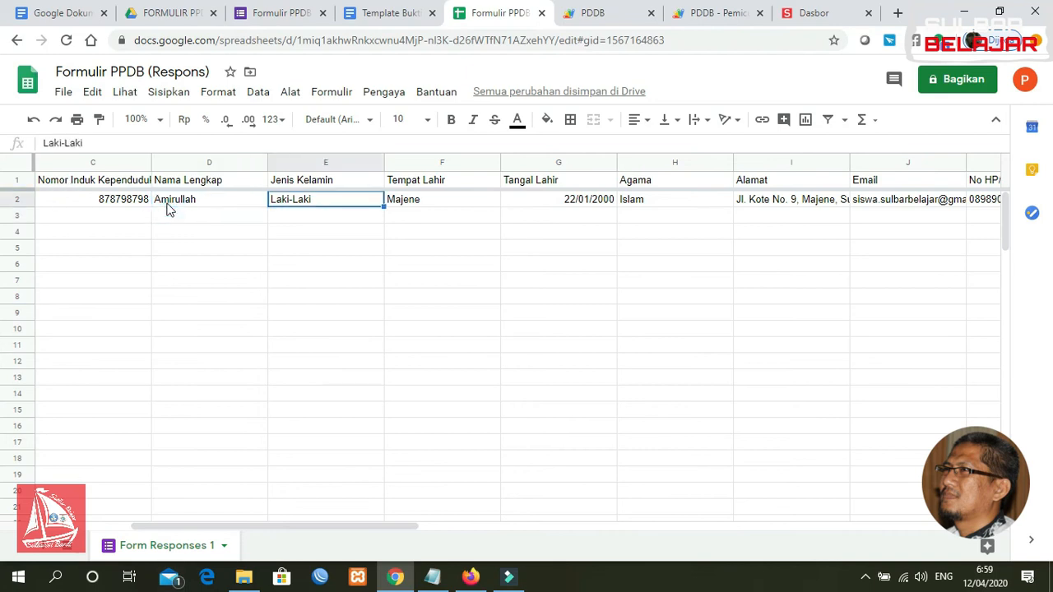
{"action": "key", "text": "Right"}
{"action": "key", "text": "Right"}
{"action": "key", "text": "Right"}
{"action": "key", "text": "Right"}
{"action": "key", "text": "Right"}
{"action": "key", "text": "Right"}
{"action": "key", "text": "Right"}
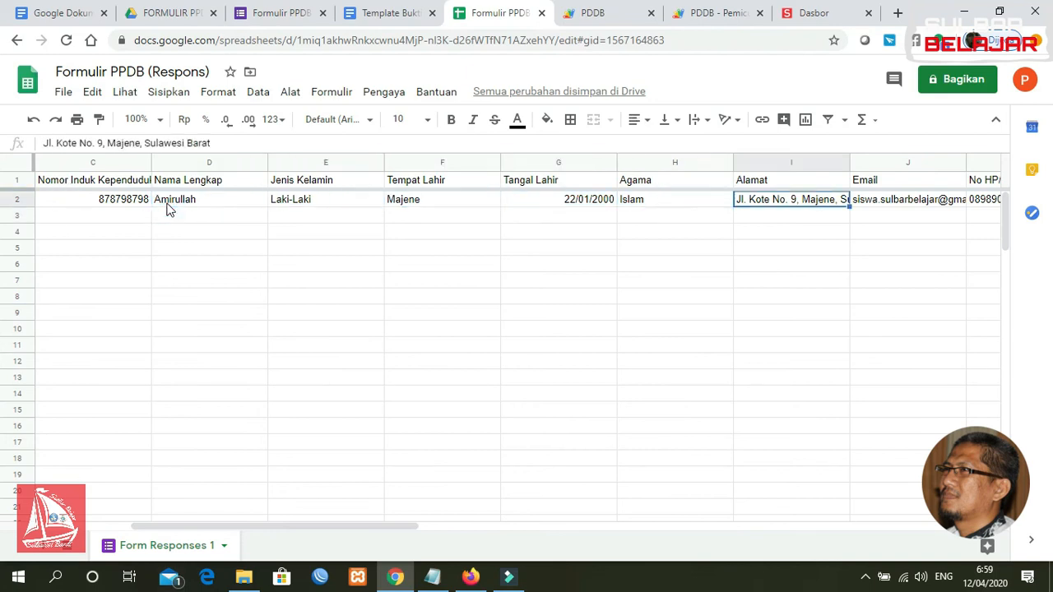
{"action": "key", "text": "Right"}
{"action": "key", "text": "Right"}
{"action": "key", "text": "Right"}
{"action": "key", "text": "Right"}
{"action": "key", "text": "Right"}
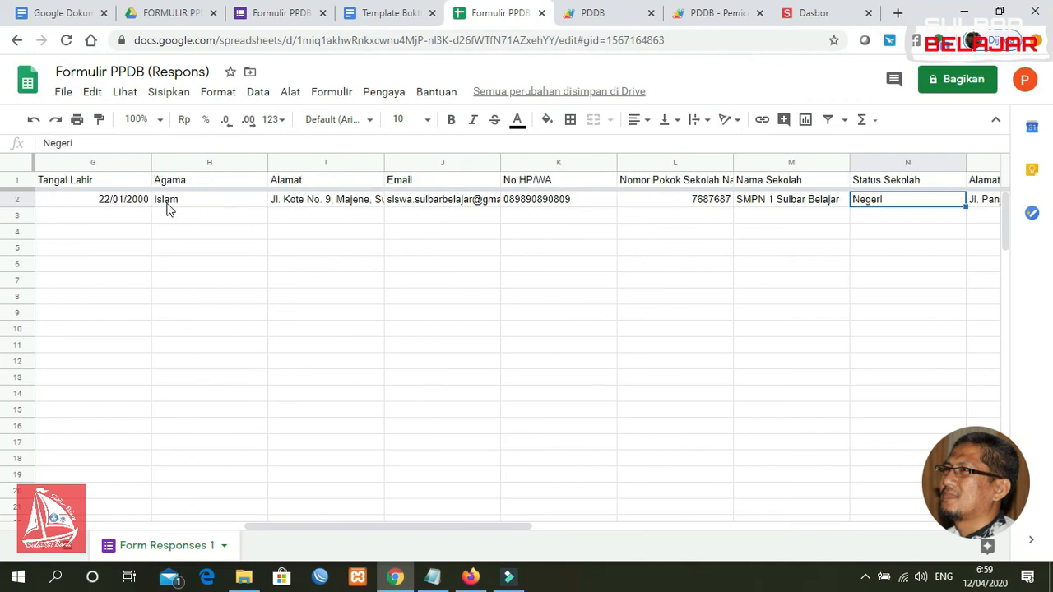
{"action": "key", "text": "Right"}
{"action": "key", "text": "Right"}
{"action": "key", "text": "Right"}
{"action": "key", "text": "Right"}
{"action": "key", "text": "Right"}
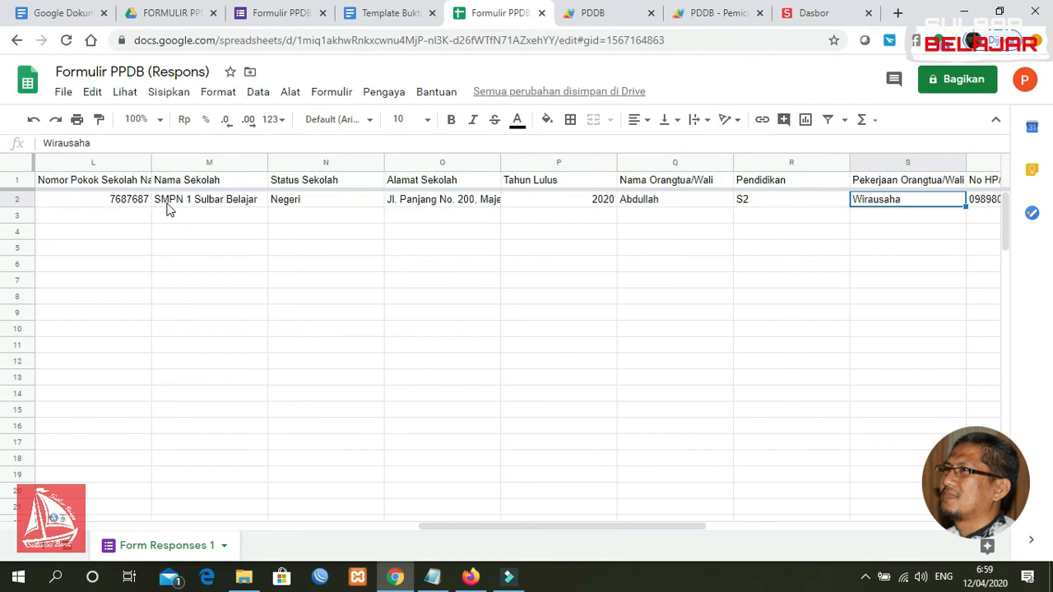
{"action": "key", "text": "Right"}
{"action": "key", "text": "Right"}
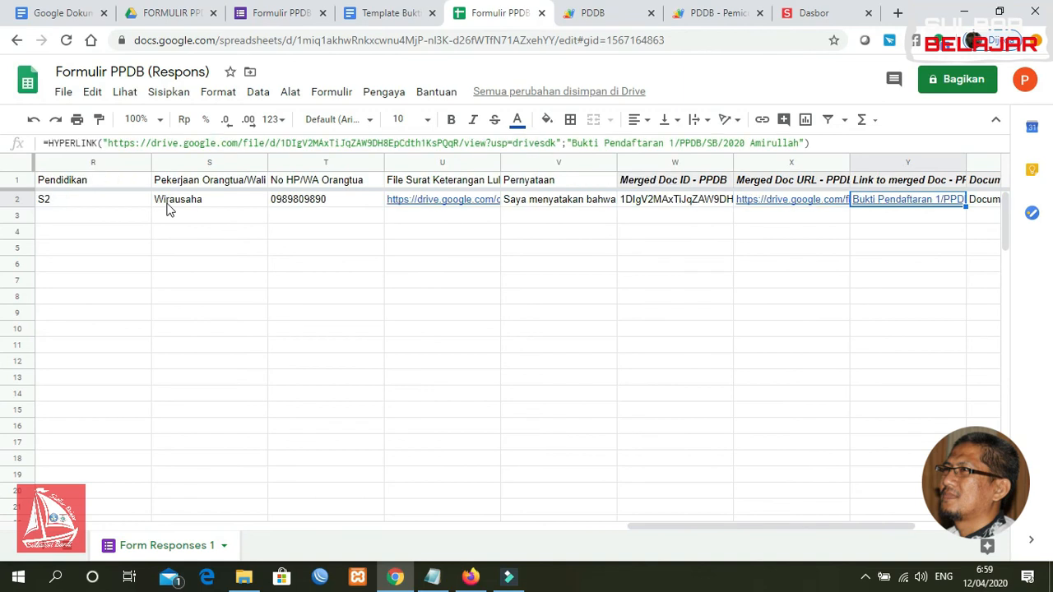
{"action": "key", "text": "Right"}
{"action": "key", "text": "Right"}
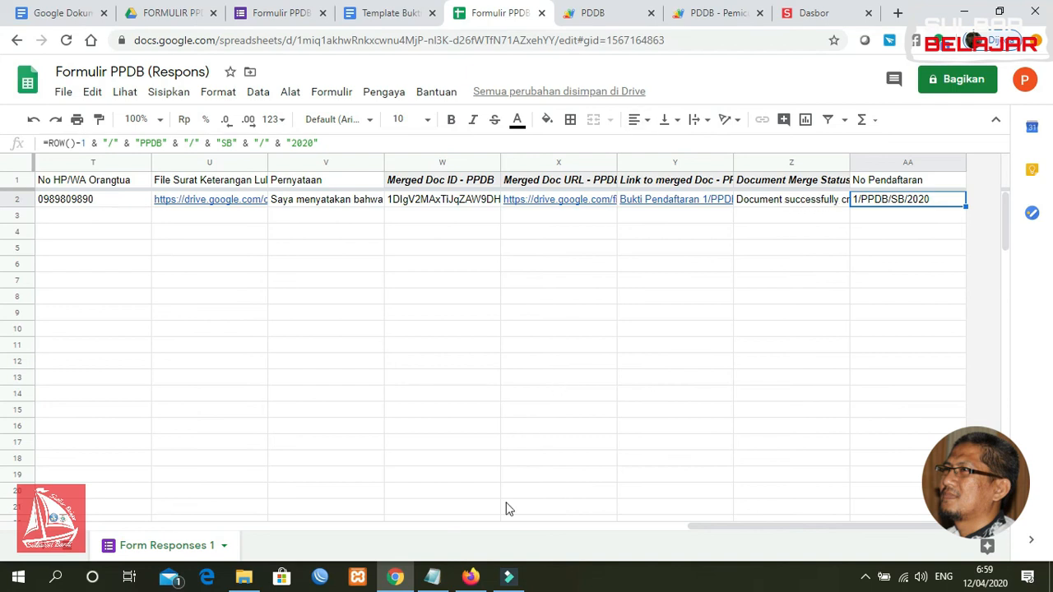
{"action": "left_click", "coordinate": [471, 576]}
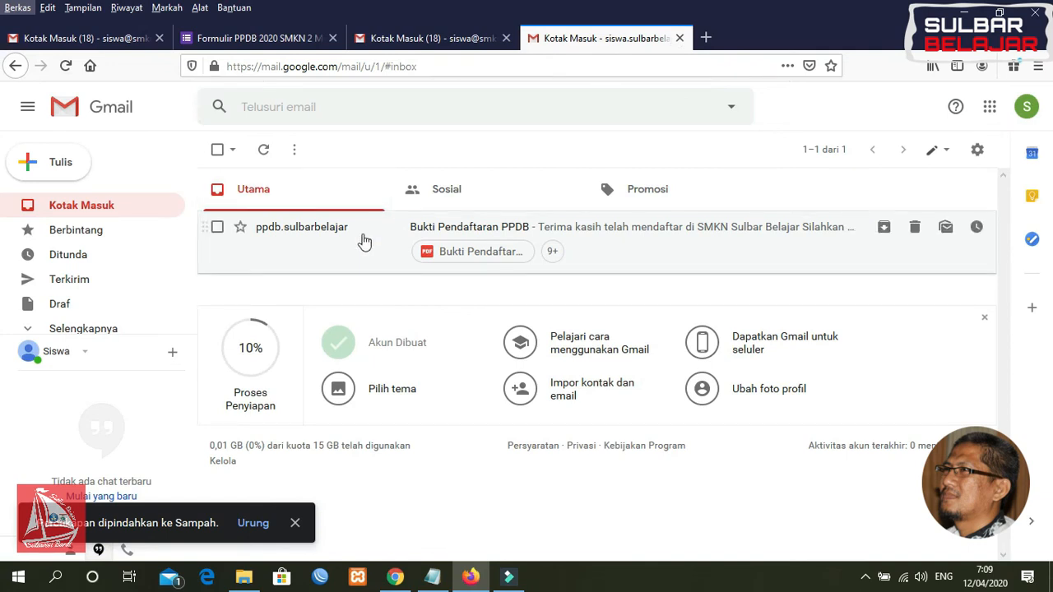
Preview the Bukti Pendaftaran PPDB email's PDF (1/PPDB/SB/2020, 04/12/2020) and scroll through the student data
{"action": "left_click", "coordinate": [364, 241]}
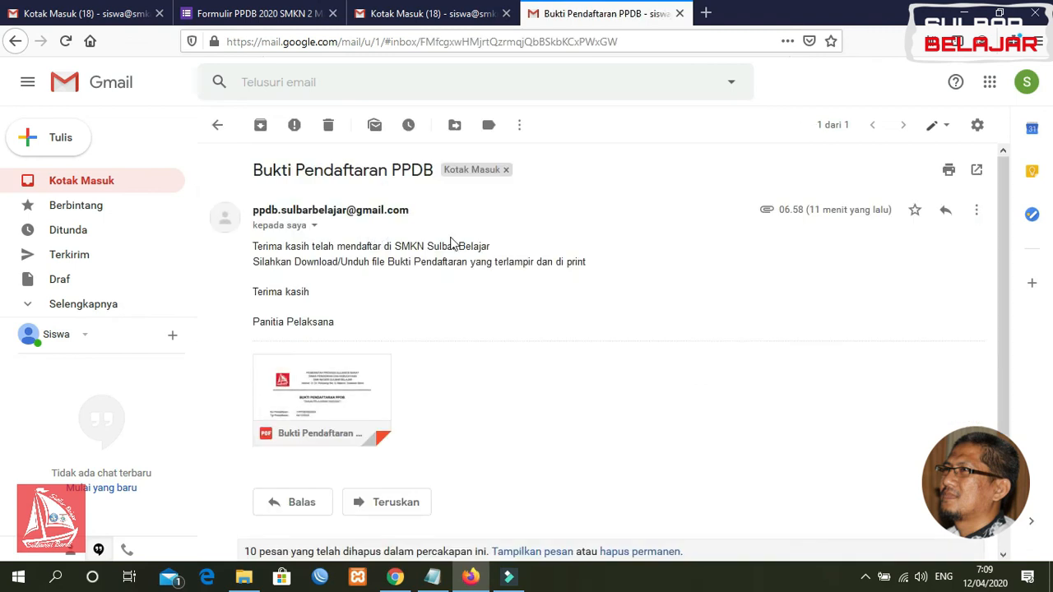
{"action": "mouse_move", "coordinate": [365, 390]}
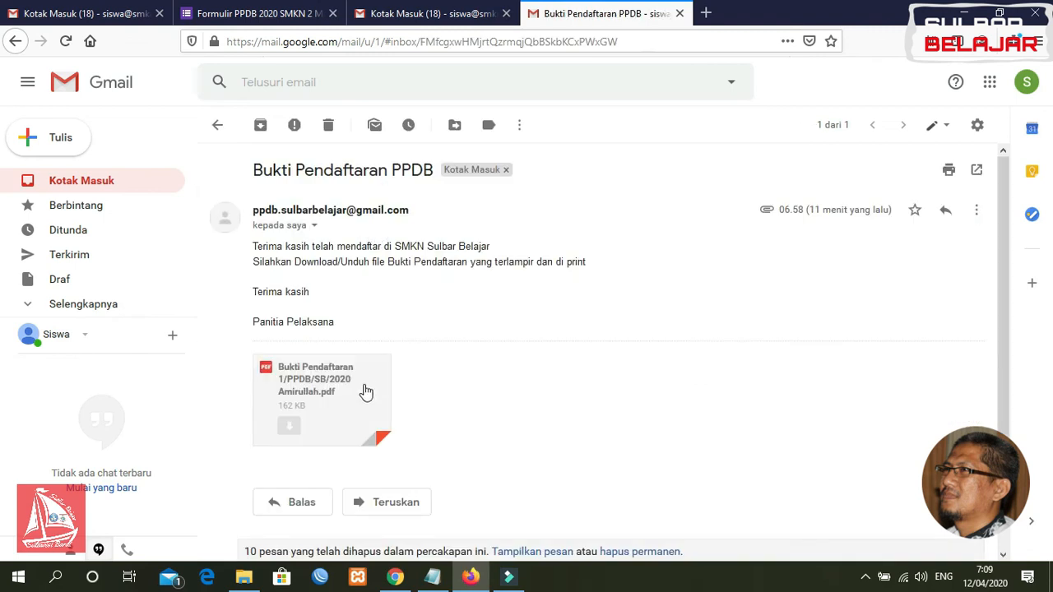
{"action": "left_click", "coordinate": [317, 392]}
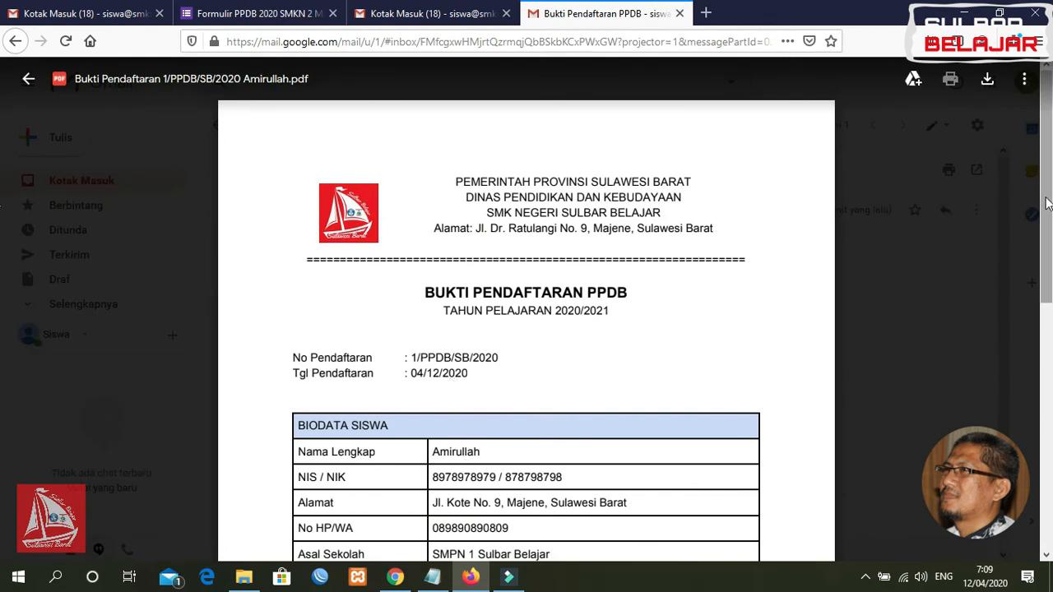
{"action": "left_click_drag", "start_coordinate": [1049, 206], "coordinate": [1035, 357]}
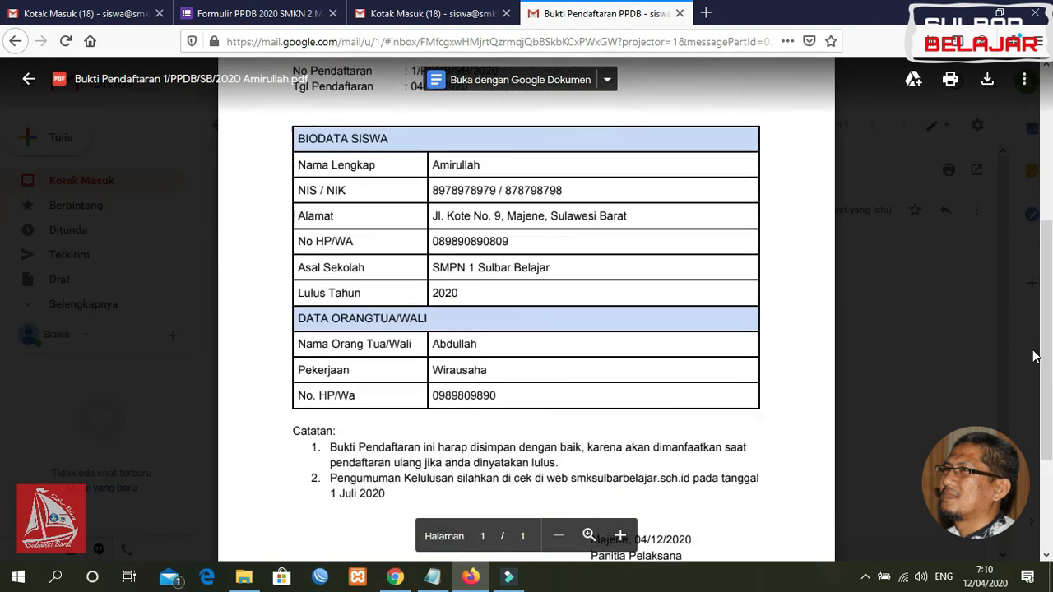
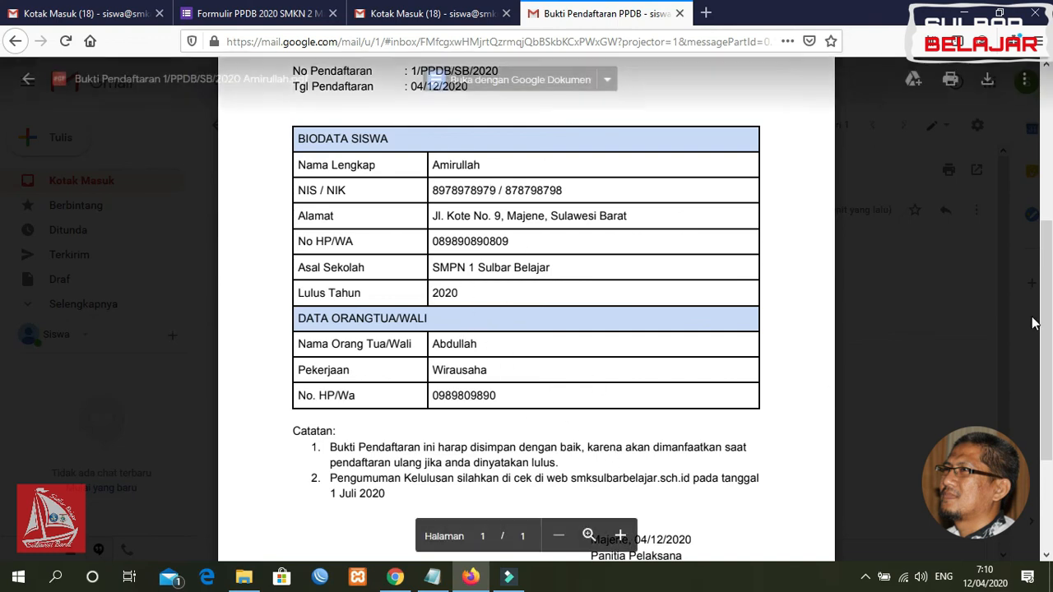
Scroll to the end of the registration-proof PDF, close the preview and go to the response spreadsheet
{"action": "left_click_drag", "start_coordinate": [1050, 315], "coordinate": [1046, 268]}
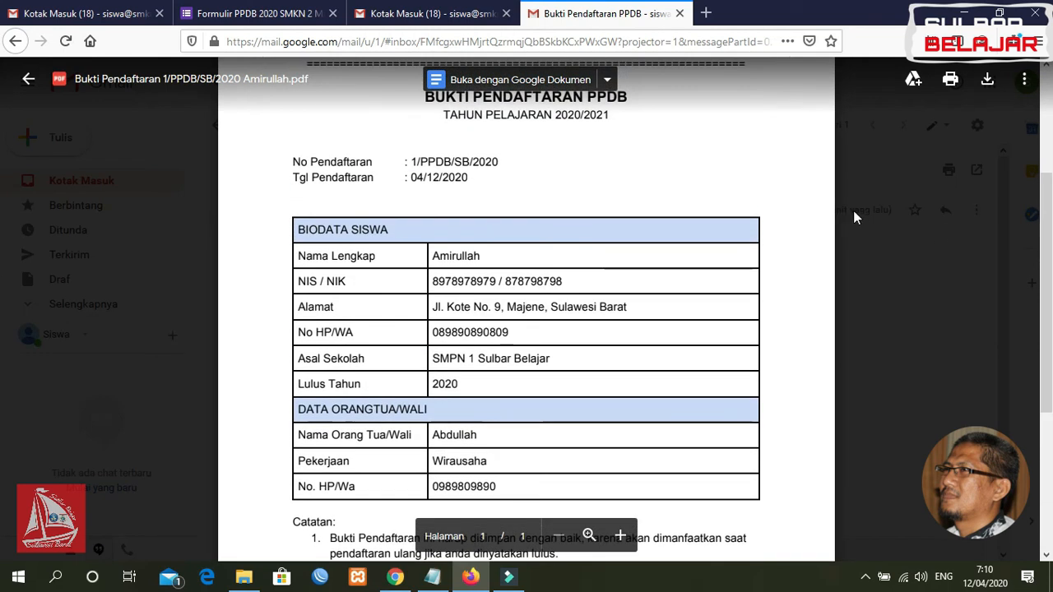
{"action": "left_click", "coordinate": [28, 79]}
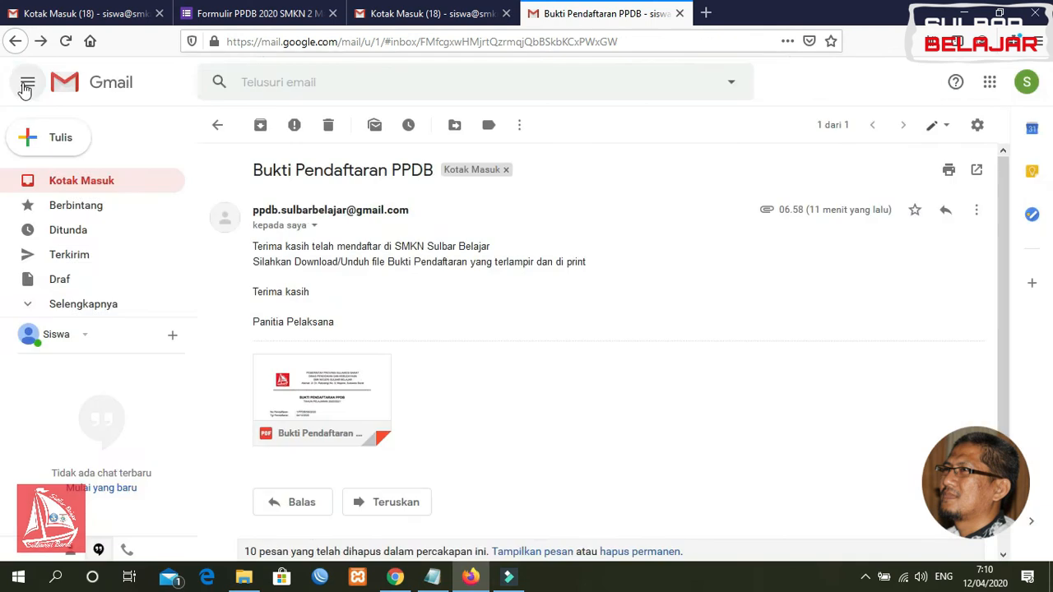
{"action": "left_click", "coordinate": [396, 578]}
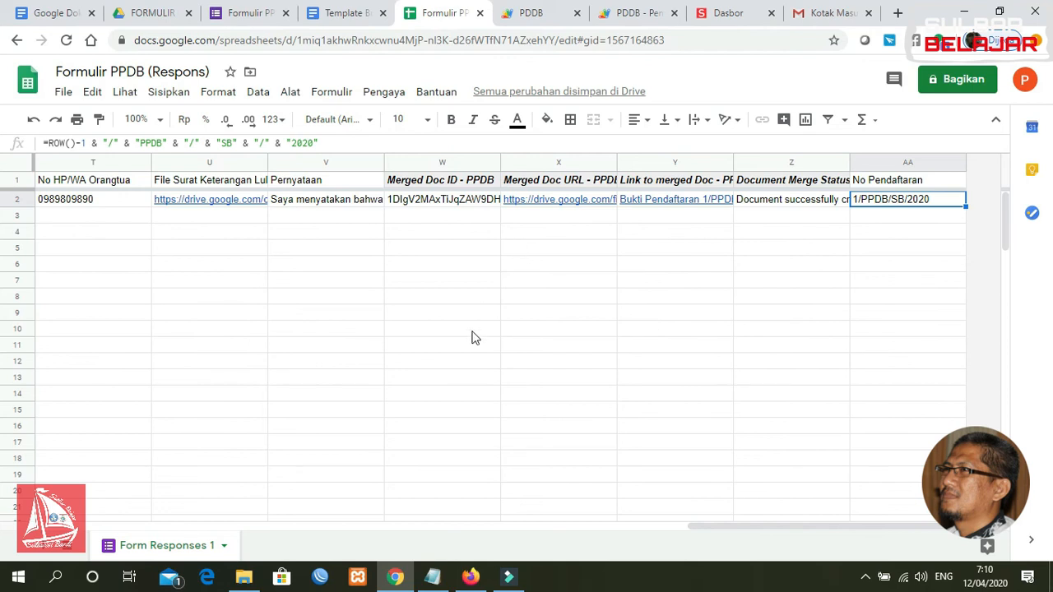
Return to the emailed proof, then bring up the Formulir PPDB registration form page
{"action": "left_click", "coordinate": [471, 577]}
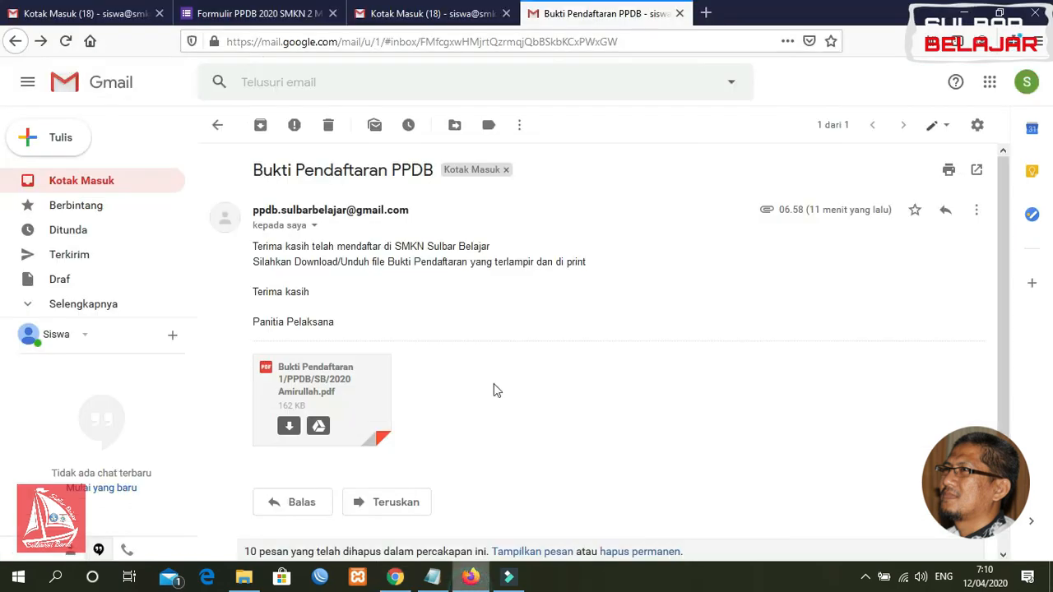
{"action": "left_click", "coordinate": [284, 17]}
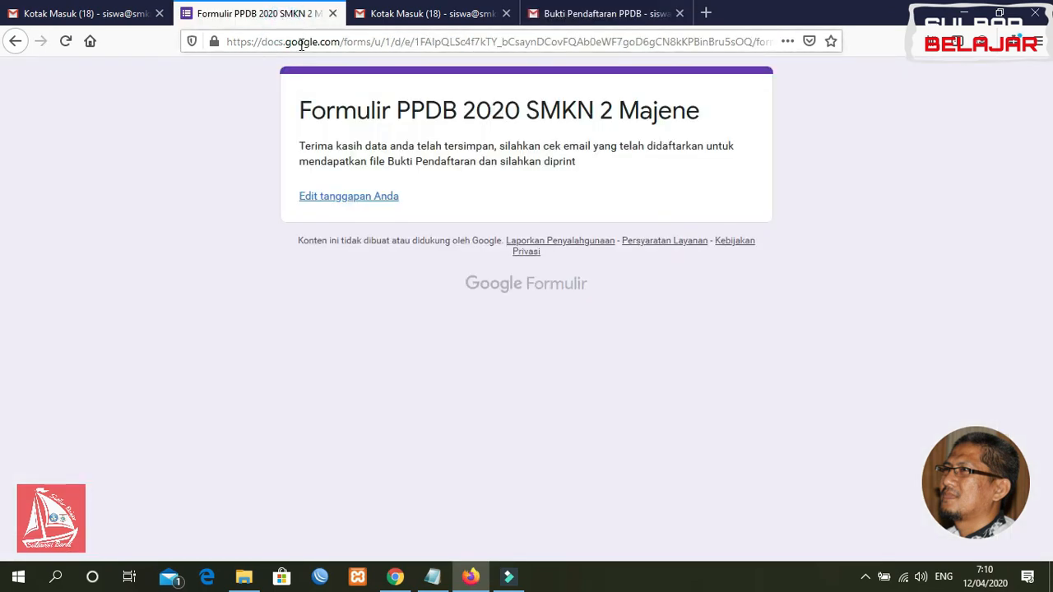
Open the registration form from the pasted short link and enter the applicant's NISN and NIK
{"action": "left_click", "coordinate": [301, 45]}
{"action": "type", "text": "https://s.id/ppdbsmknsulbarbelajar"}
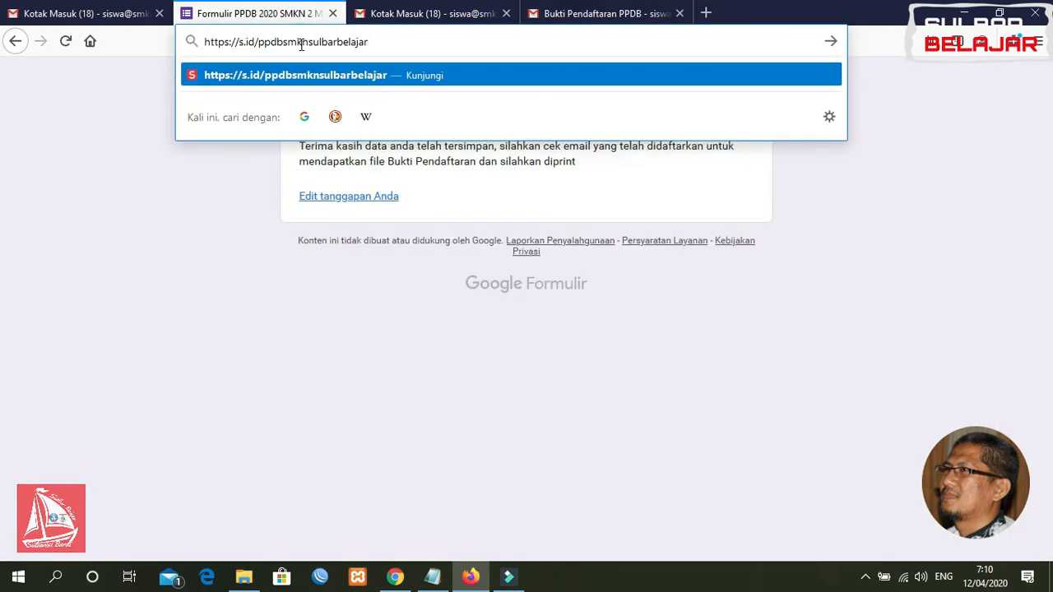
{"action": "key", "text": "Return"}
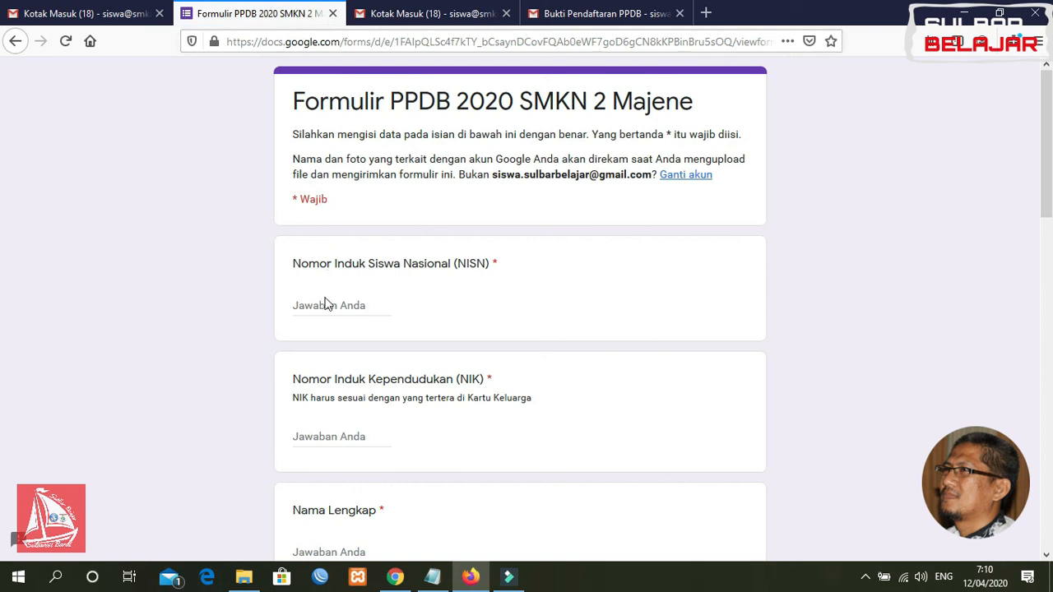
{"action": "left_click", "coordinate": [326, 306]}
{"action": "type", "text": "7878979"}
{"action": "left_click", "coordinate": [333, 431]}
{"action": "type", "text": "988980"}
{"action": "scroll", "coordinate": [4, 129], "scroll_direction": "down", "scroll_amount": 4}
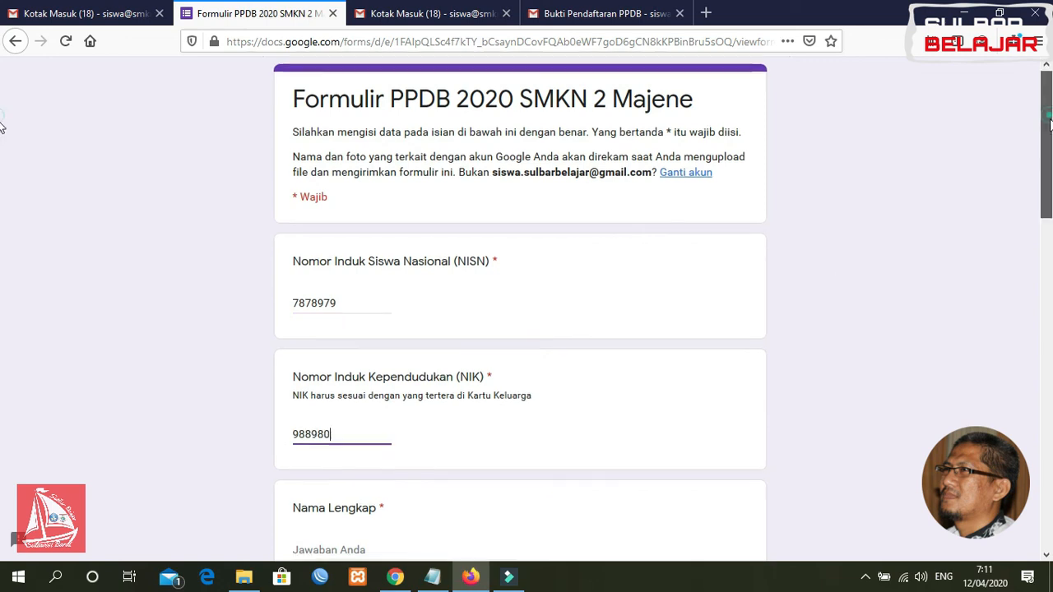
{"action": "left_click", "coordinate": [376, 250]}
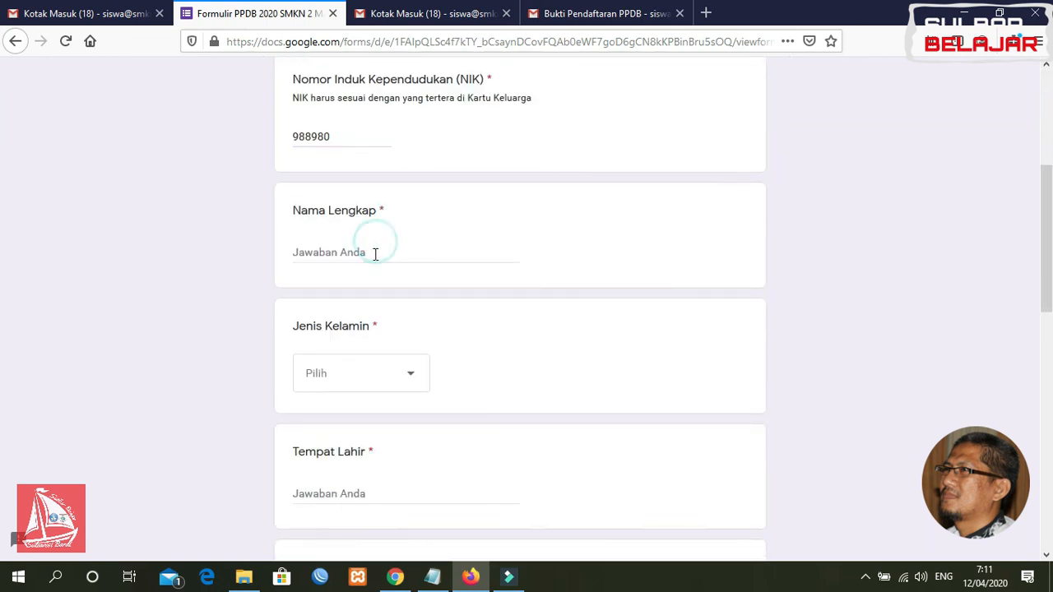
{"action": "type", "text": "Abdul Ma"}
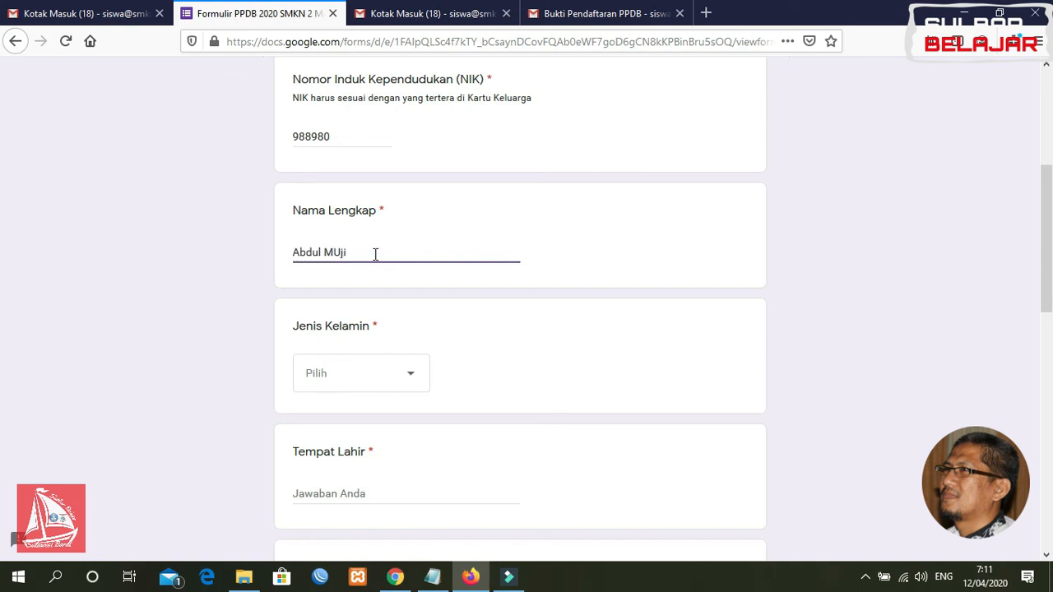
{"action": "left_click", "coordinate": [360, 381]}
{"action": "left_click", "coordinate": [348, 437]}
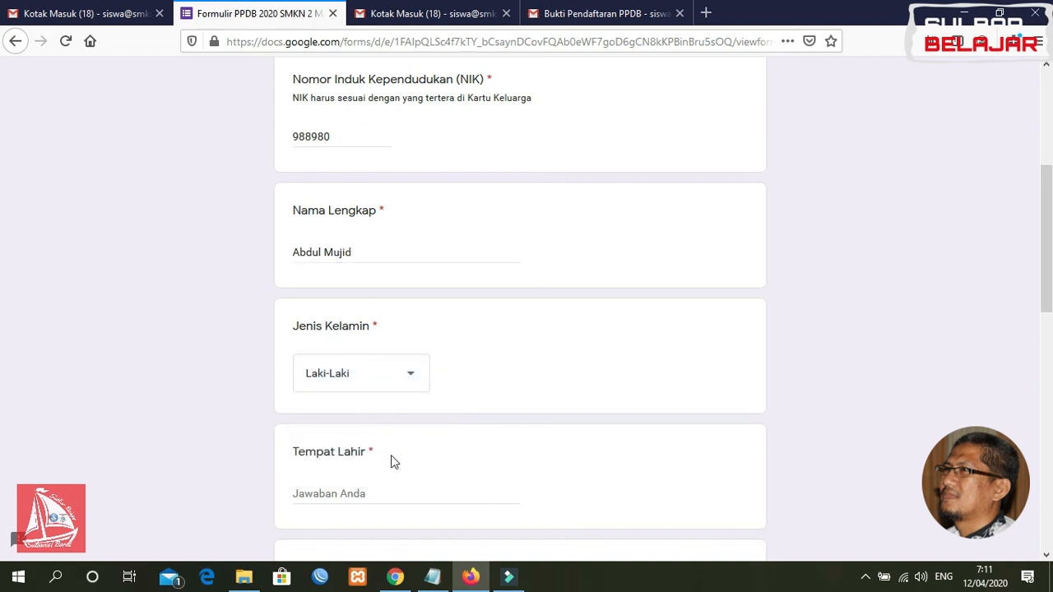
{"action": "left_click_drag", "start_coordinate": [1045, 228], "coordinate": [1046, 275]}
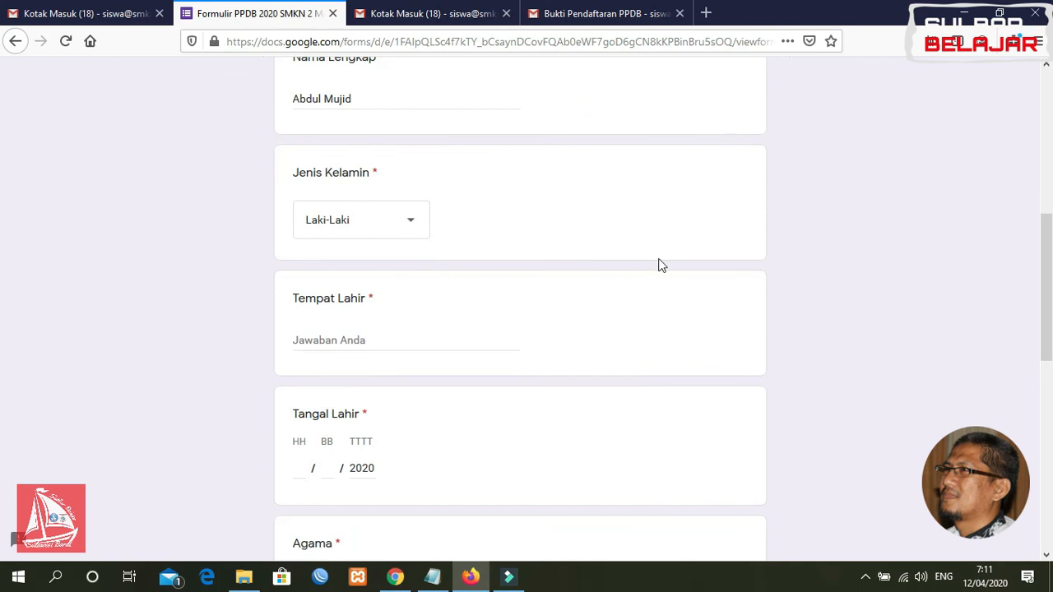
{"action": "left_click", "coordinate": [325, 342]}
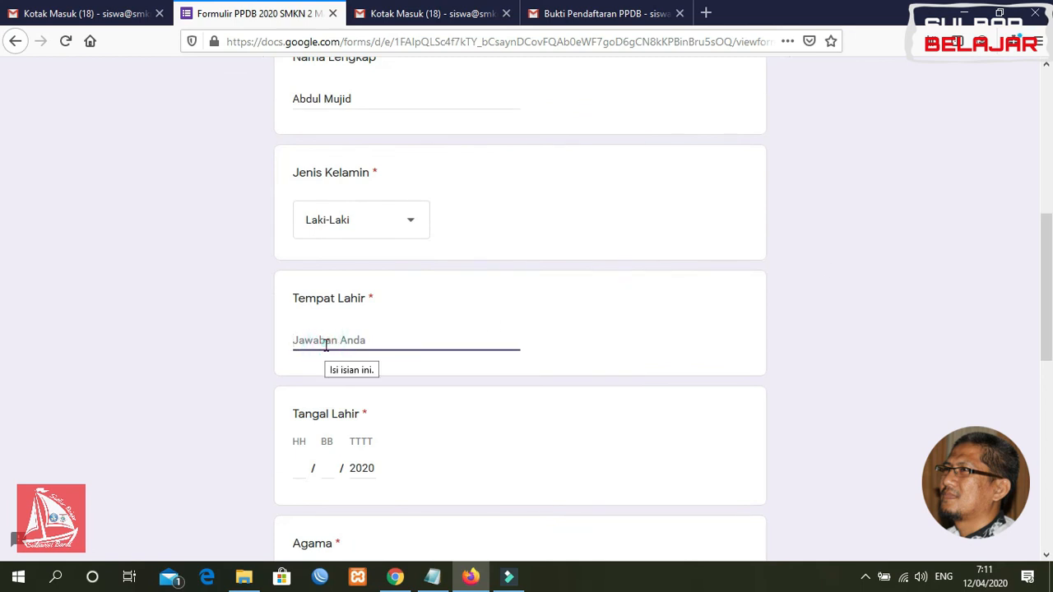
{"action": "type", "text": "Tinambung"}
{"action": "left_click", "coordinate": [300, 469]}
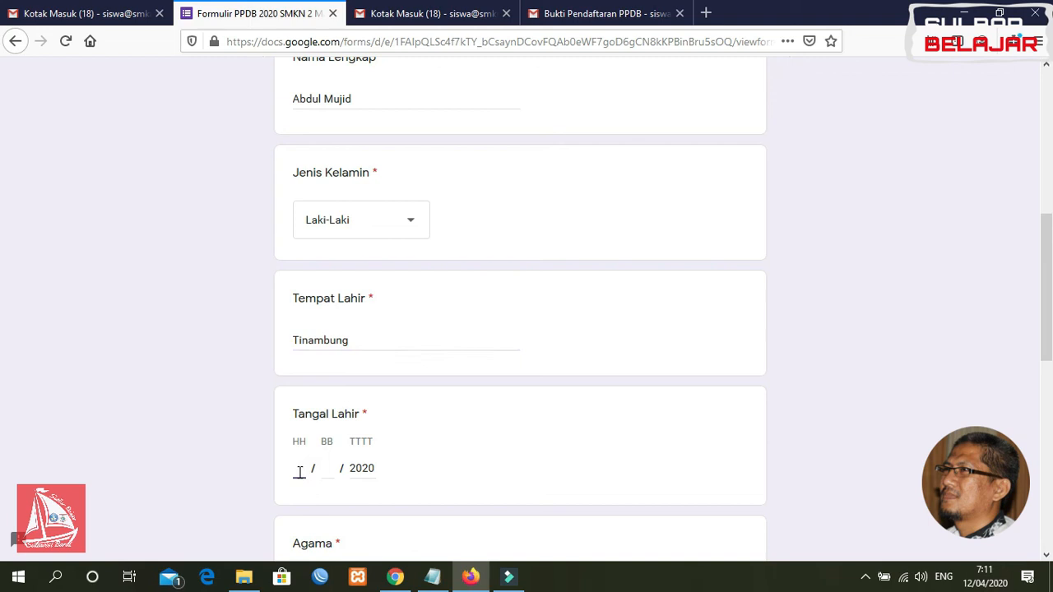
{"action": "type", "text": "31 / "}
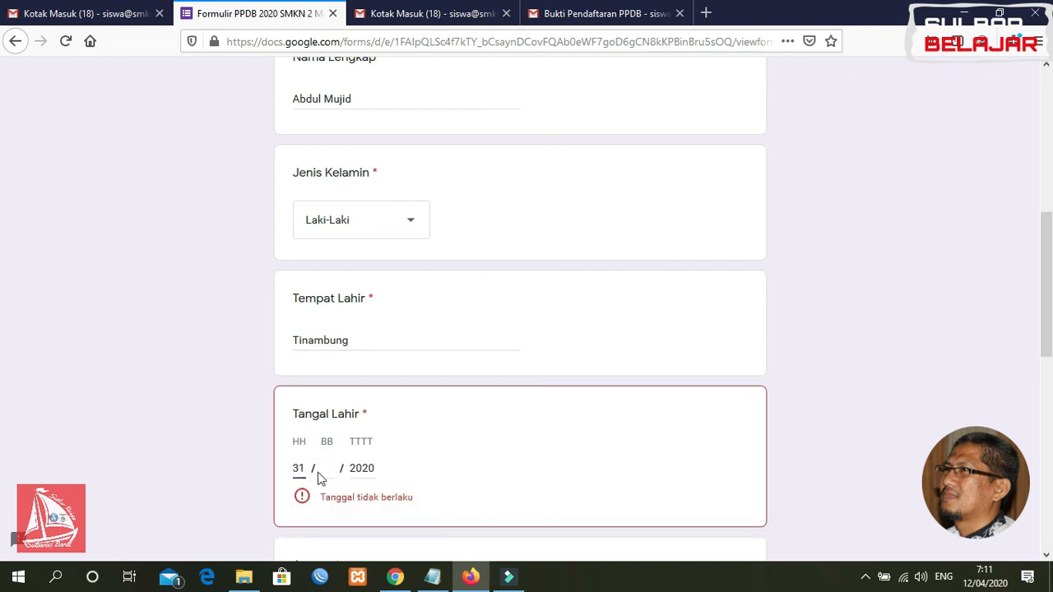
{"action": "type", "text": "12 / "}
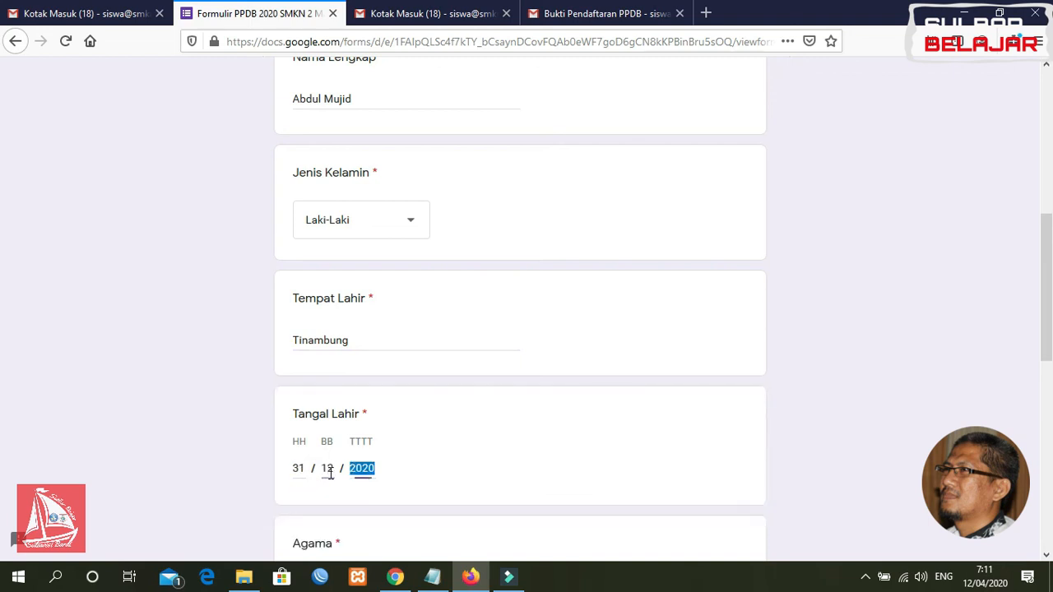
{"action": "type", "text": "2000"}
Choose Islam as the religion and enter the applicant's home address, correcting typos
{"action": "left_click_drag", "start_coordinate": [1046, 293], "coordinate": [1043, 376]}
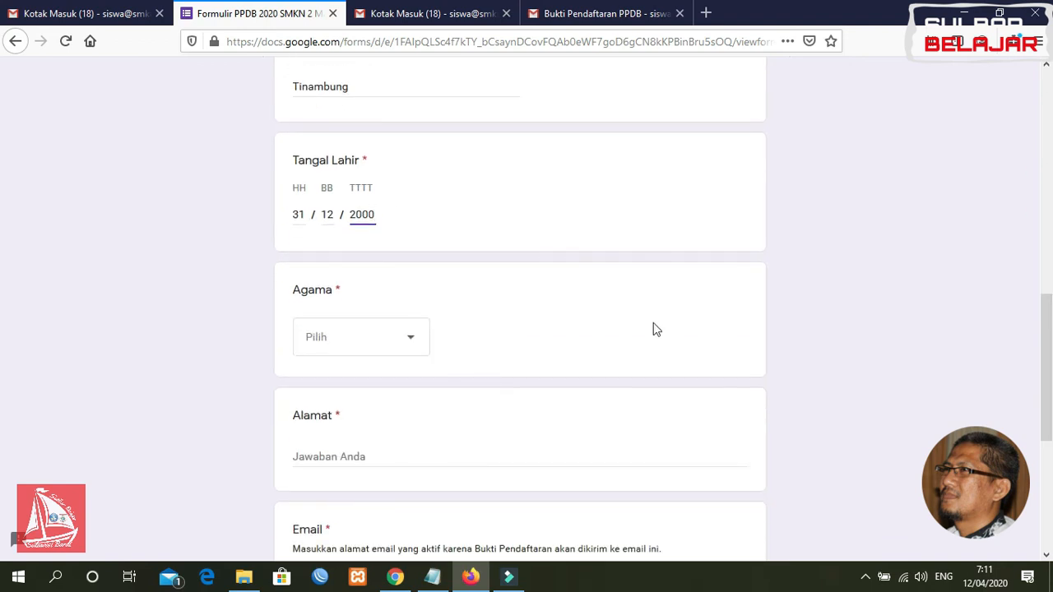
{"action": "left_click", "coordinate": [383, 335]}
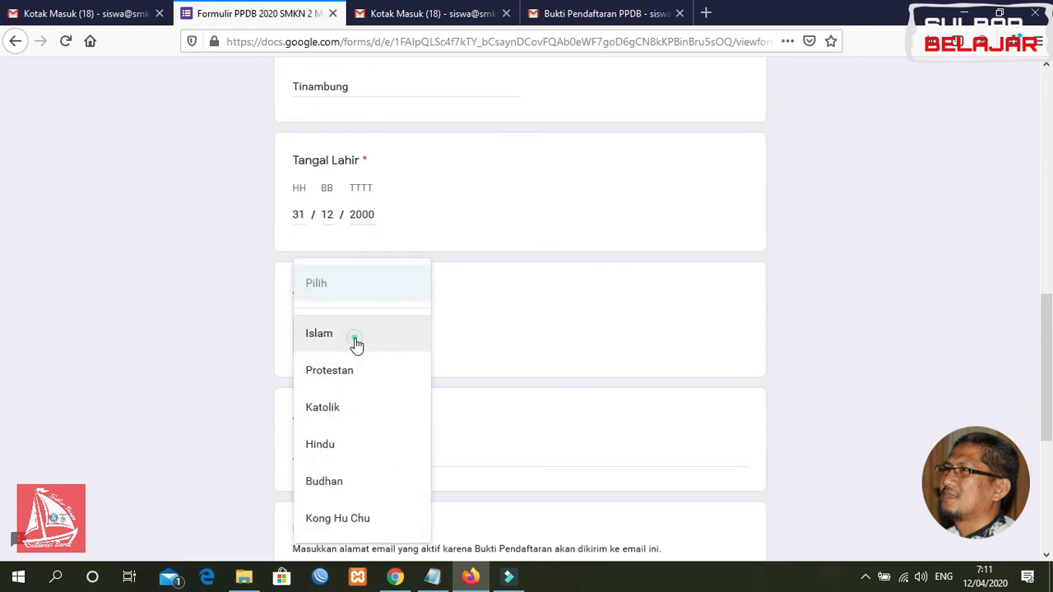
{"action": "left_click", "coordinate": [355, 344]}
{"action": "left_click", "coordinate": [350, 455]}
{"action": "type", "text": "Tl"}
{"action": "key", "text": "BackSpace"}
{"action": "type", "text": "J"}
{"action": "key", "text": "BackSpace"}
{"action": "type", "text": "Tinambung"}
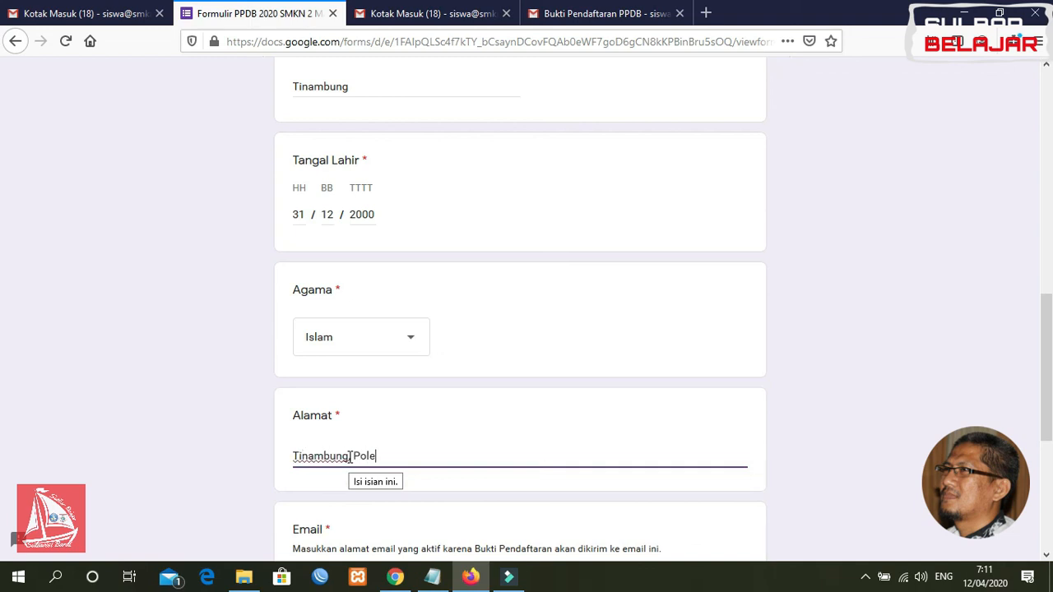
{"action": "type", "text": " Polewali Mandar, Sulawesi"}
{"action": "key", "text": "BackSpace"}
{"action": "key", "text": "BackSpace"}
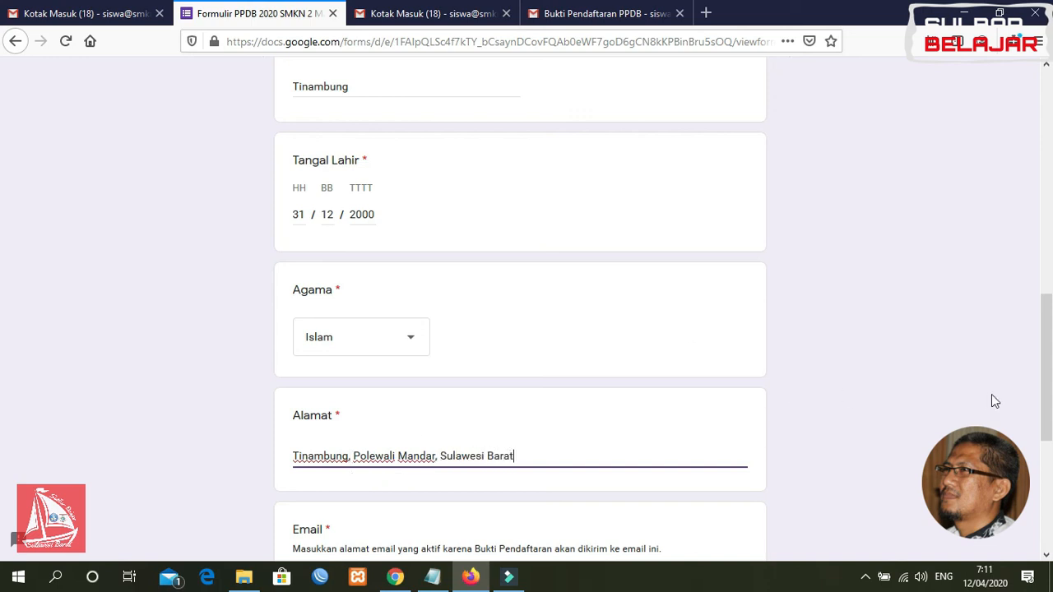
Fill in the applicant's email address and No HP/WA phone number, then advance to the next page
{"action": "scroll", "coordinate": [788, 365], "scroll_direction": "down", "scroll_amount": 3}
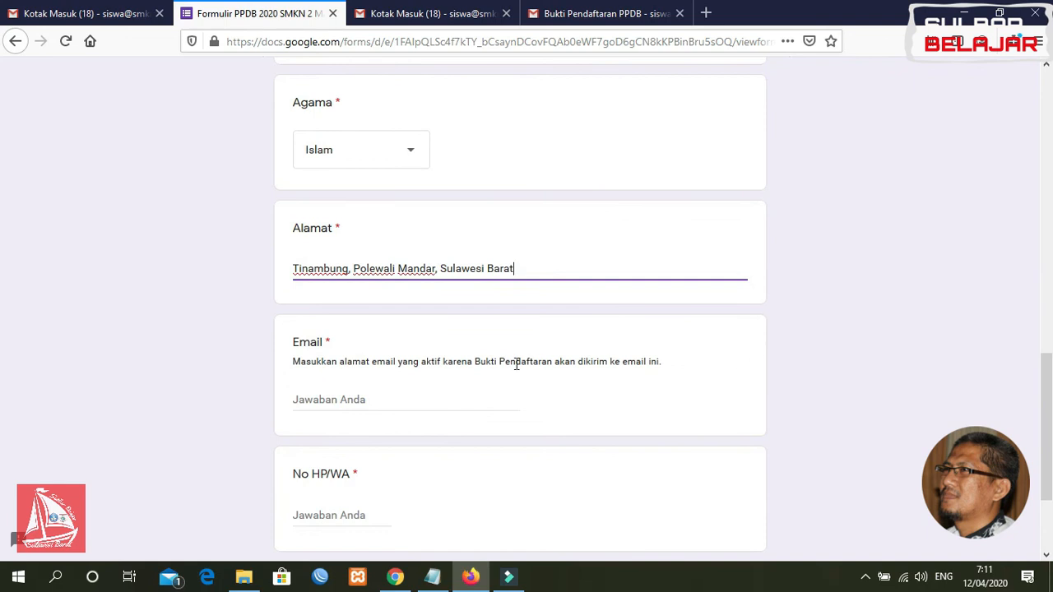
{"action": "left_click", "coordinate": [390, 406]}
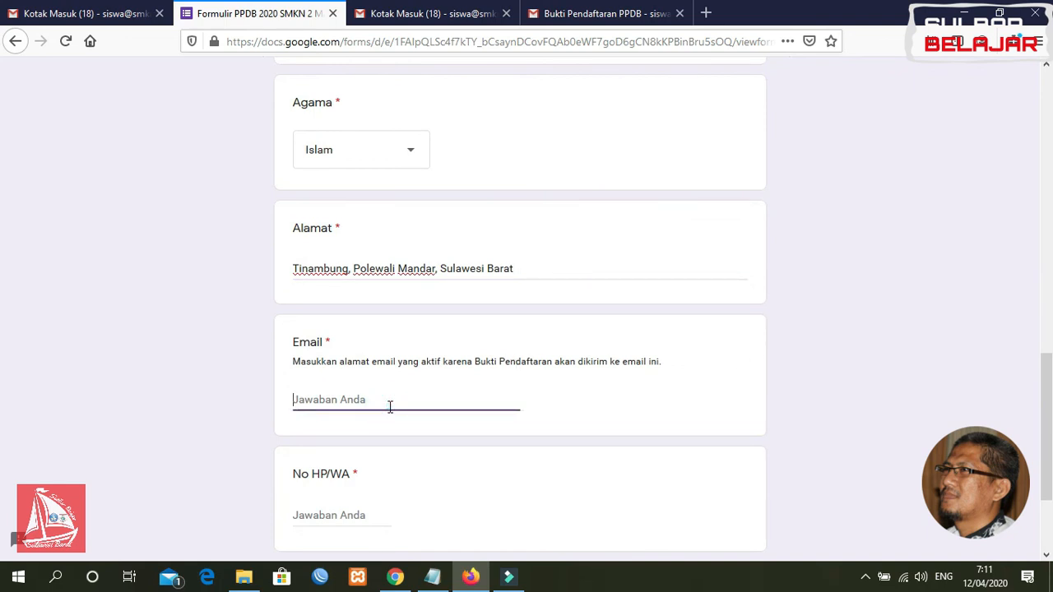
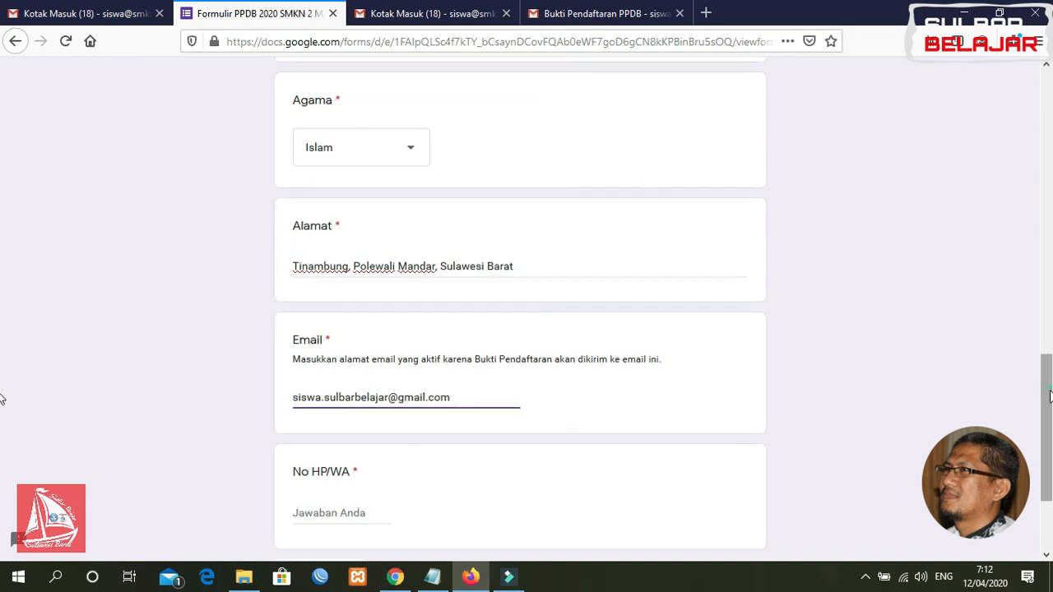
{"action": "scroll", "coordinate": [673, 380], "scroll_direction": "down", "scroll_amount": 3}
{"action": "left_click", "coordinate": [318, 379]}
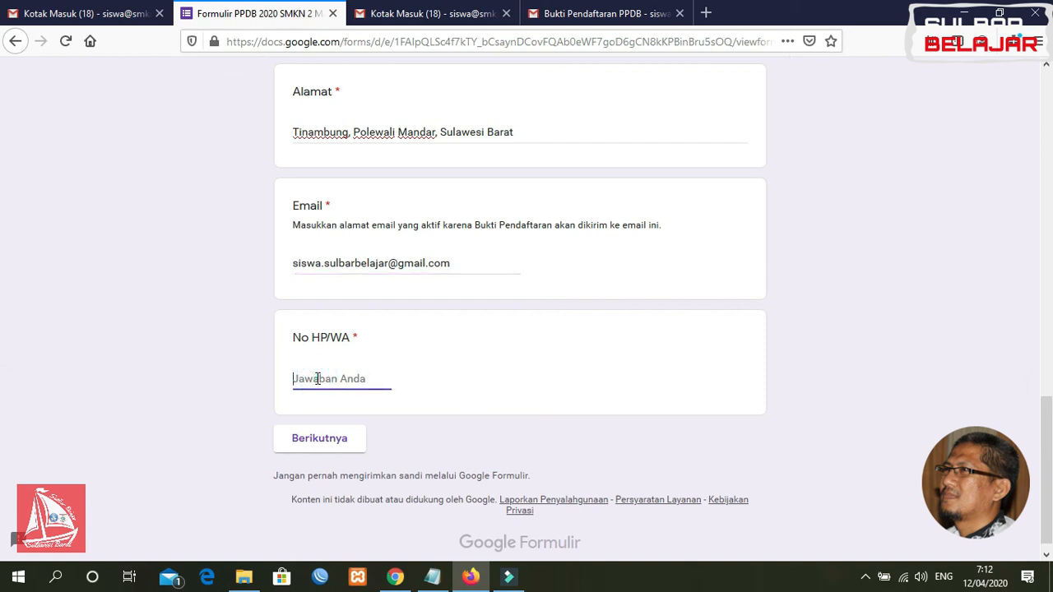
{"action": "type", "text": "099999999"}
{"action": "left_click", "coordinate": [336, 448]}
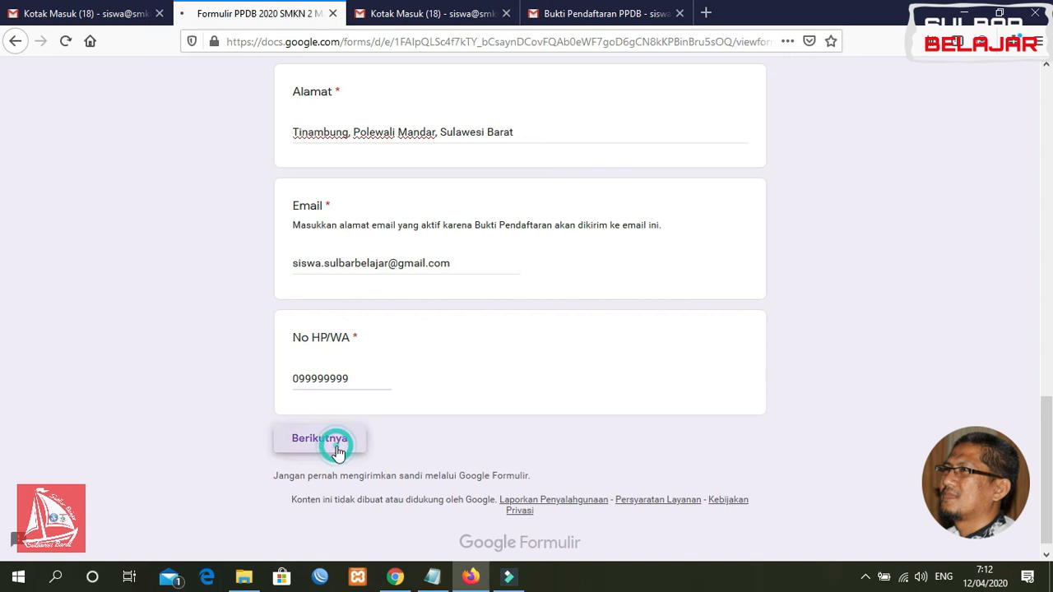
Enter NPSN 435345, school name 'SMPN 1 Tand' and school status Negeri
{"action": "left_click", "coordinate": [362, 316]}
{"action": "type", "text": "435345"}
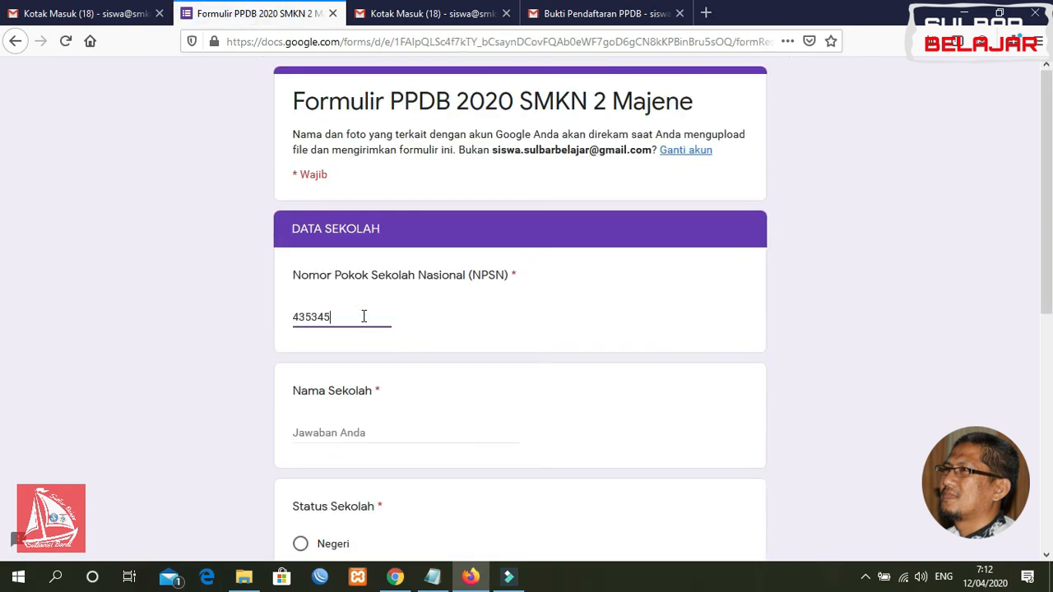
{"action": "left_click", "coordinate": [347, 434]}
{"action": "type", "text": "SMPN 1 Tandung"}
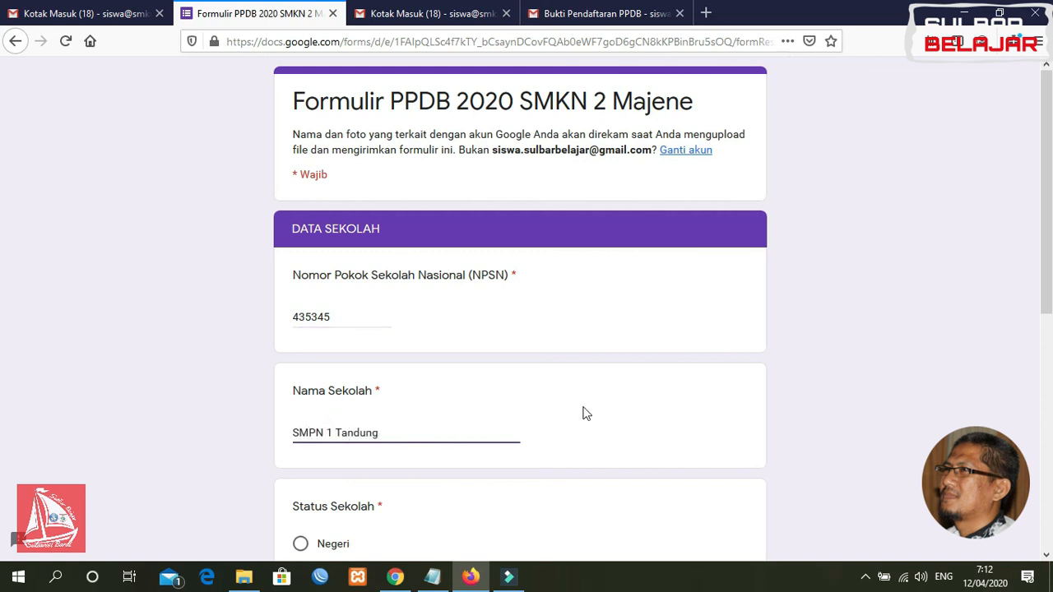
{"action": "scroll", "coordinate": [1051, 336], "scroll_direction": "down", "scroll_amount": 2}
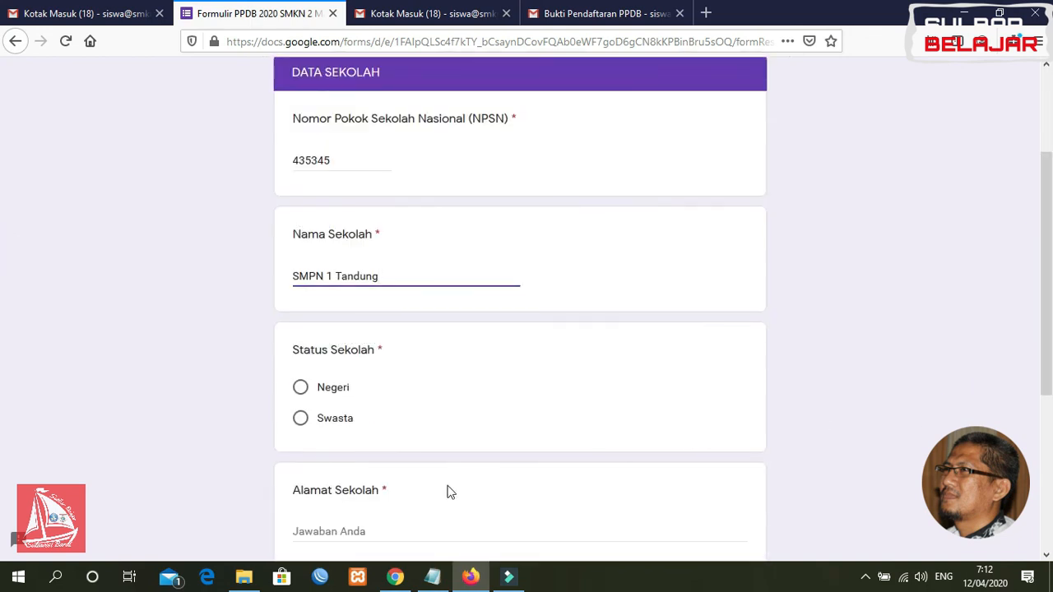
{"action": "left_click", "coordinate": [299, 387]}
Enter the school address, choose graduation year 2020 and continue to the parent data page
{"action": "left_click_drag", "start_coordinate": [1047, 312], "coordinate": [884, 395]}
{"action": "left_click", "coordinate": [381, 367]}
{"action": "type", "text": "Tinambung,"}
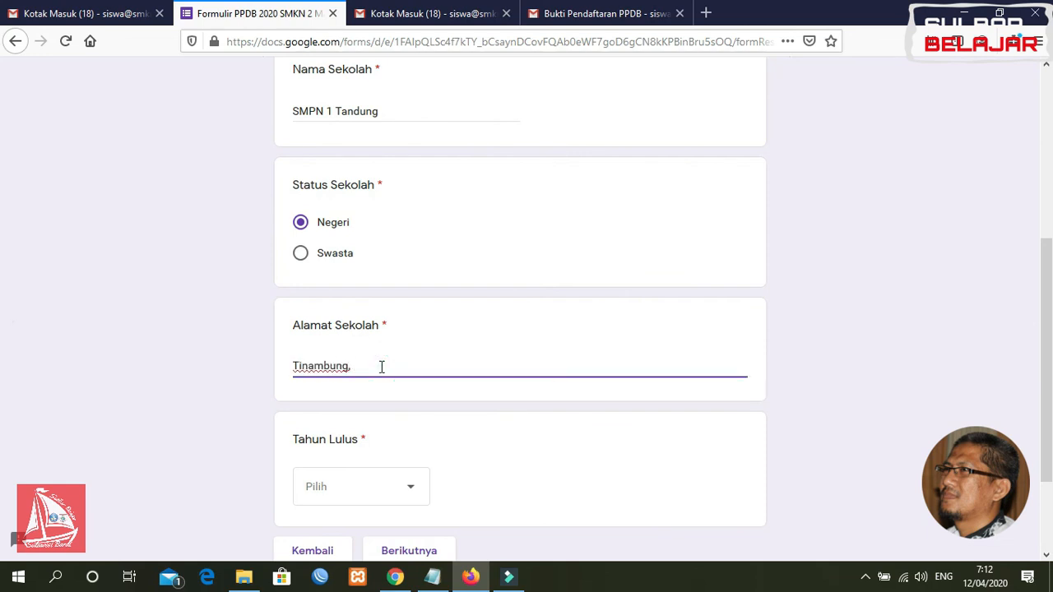
{"action": "type", "text": " Polewali Mandar, Sulawesi Barat"}
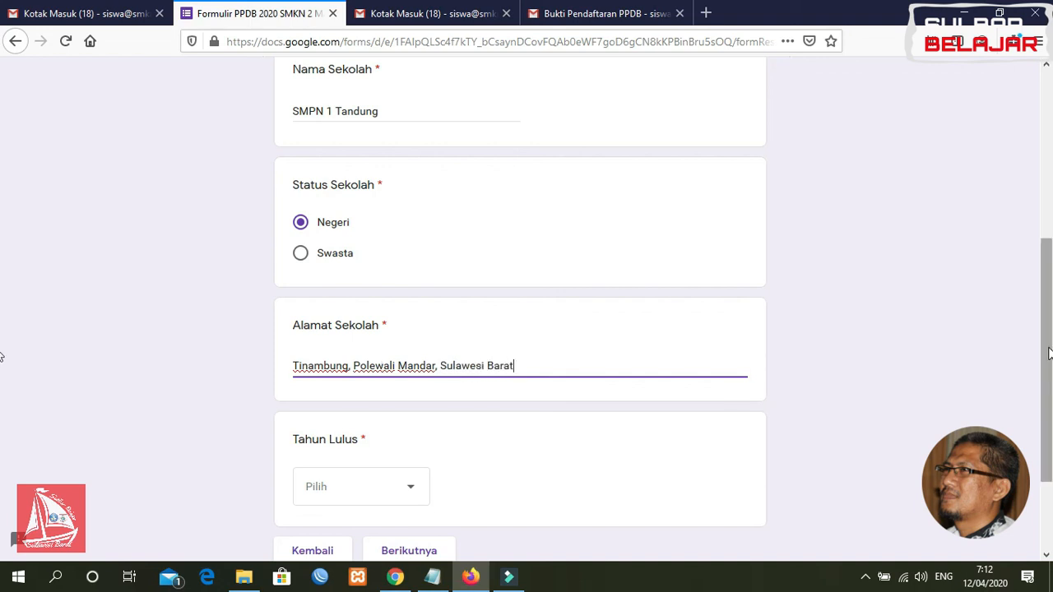
{"action": "scroll", "coordinate": [649, 417], "scroll_direction": "down", "scroll_amount": 3}
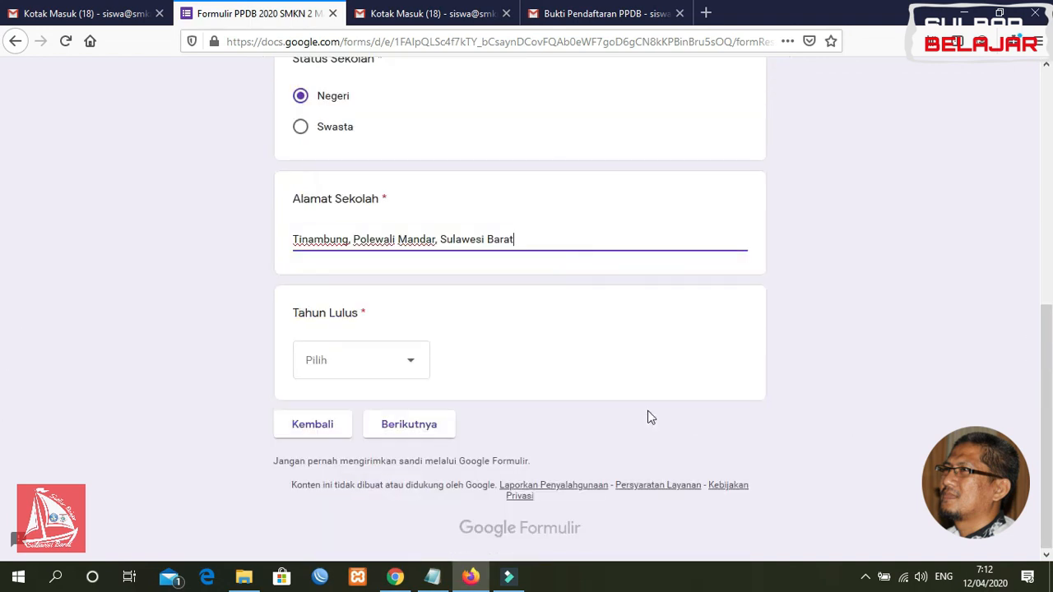
{"action": "left_click", "coordinate": [376, 374]}
{"action": "left_click", "coordinate": [343, 414]}
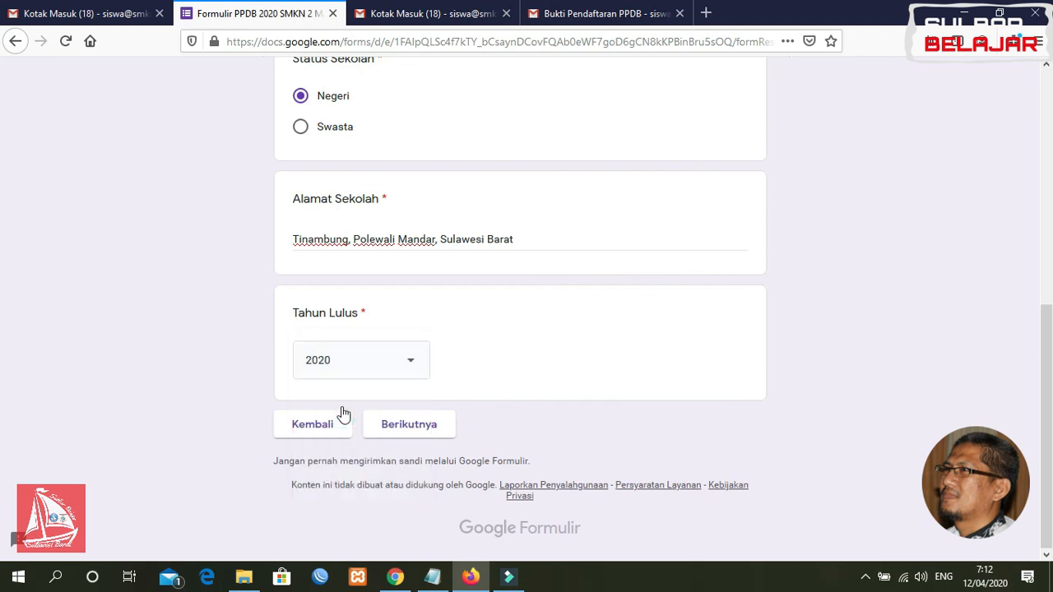
{"action": "left_click", "coordinate": [403, 430]}
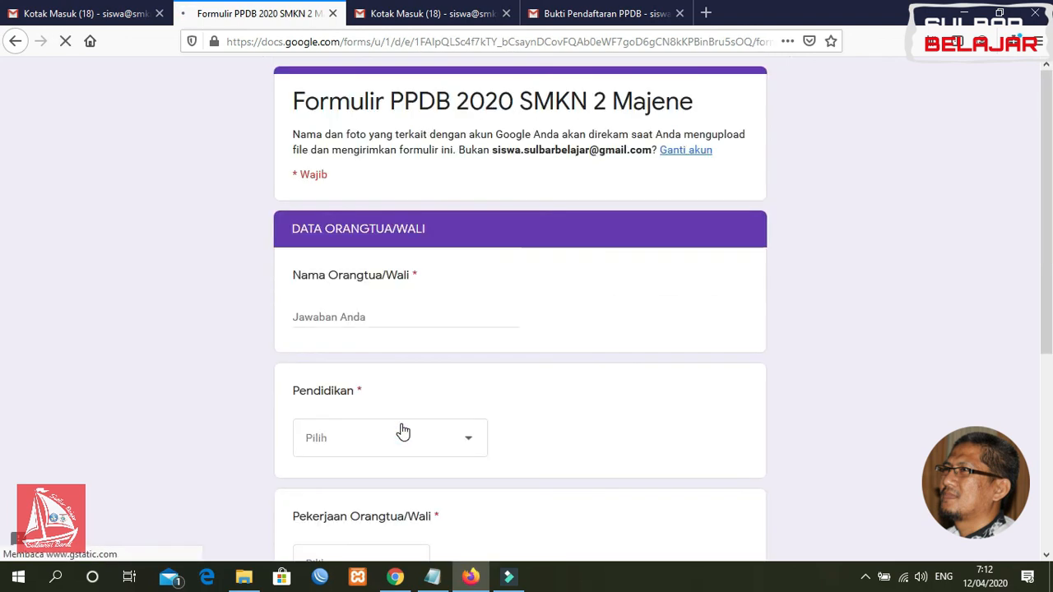
Enter the parent's name, education S3, occupation PNS/ASN and phone number, then continue to Dokumen & Pernyataan
{"action": "left_click", "coordinate": [368, 312]}
{"action": "left_click", "coordinate": [365, 316]}
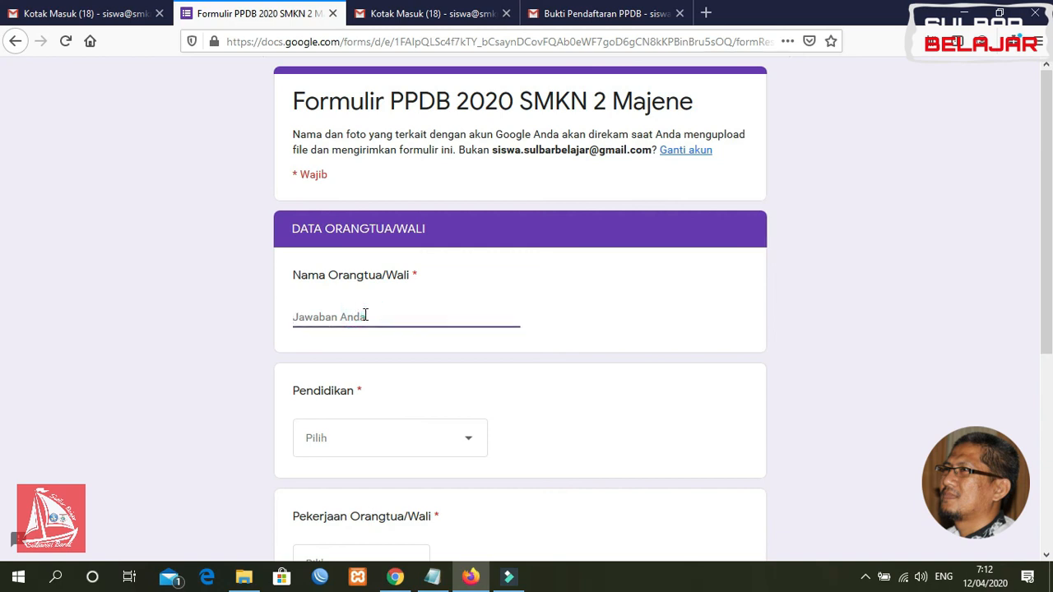
{"action": "left_click", "coordinate": [350, 438]}
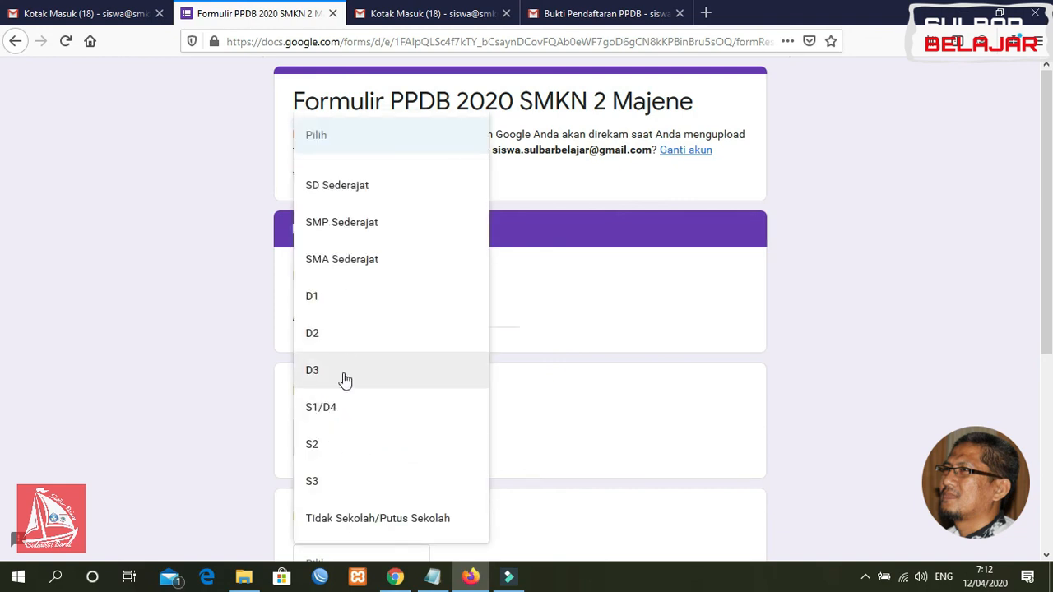
{"action": "left_click", "coordinate": [338, 481]}
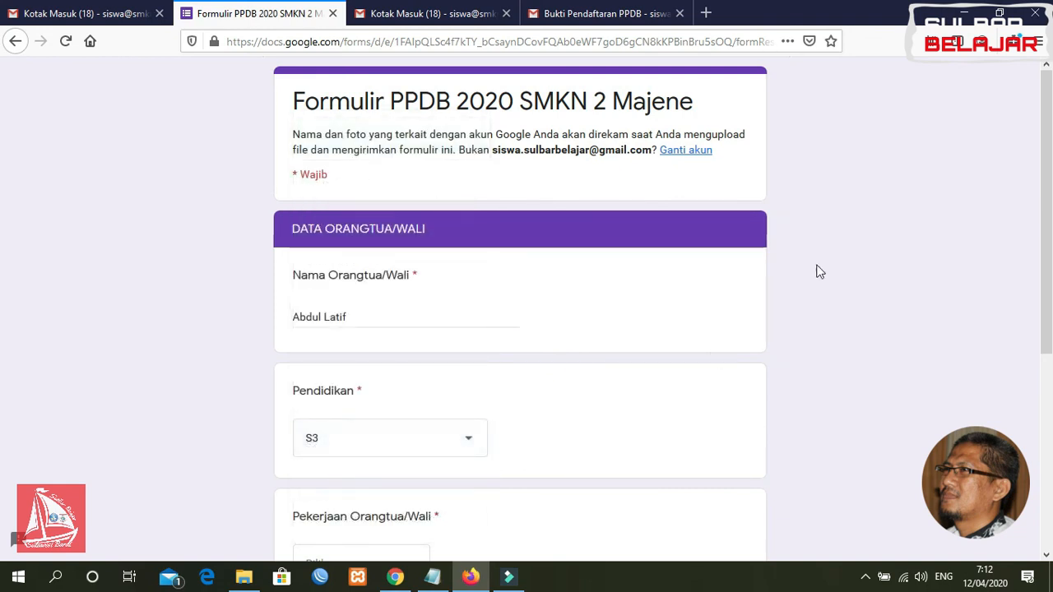
{"action": "scroll", "coordinate": [4, 354], "scroll_direction": "down", "scroll_amount": 3}
{"action": "left_click", "coordinate": [401, 349]}
{"action": "left_click", "coordinate": [377, 344]}
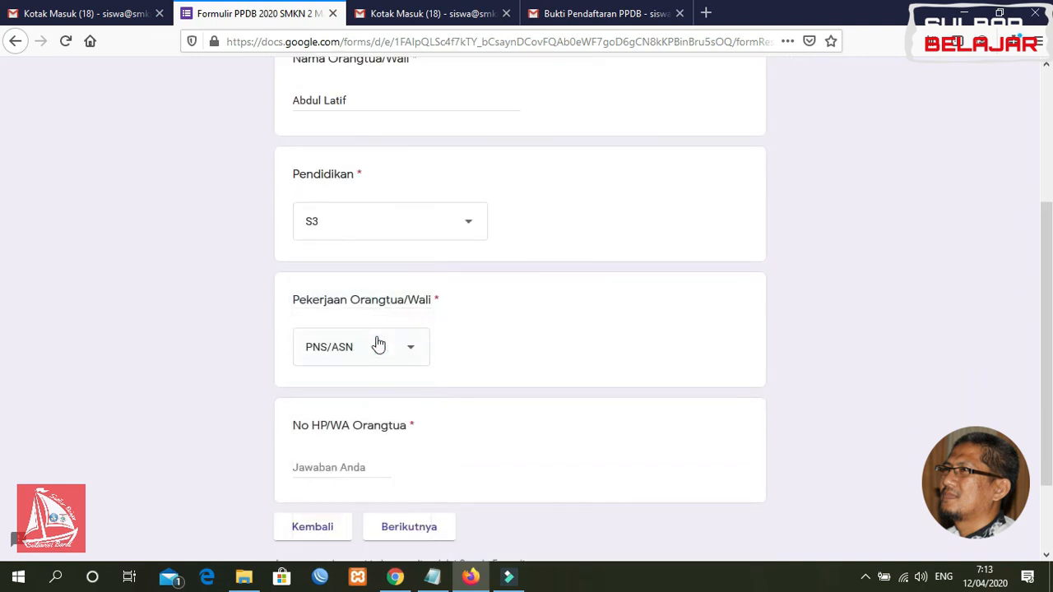
{"action": "scroll", "coordinate": [2, 333], "scroll_direction": "down", "scroll_amount": 3}
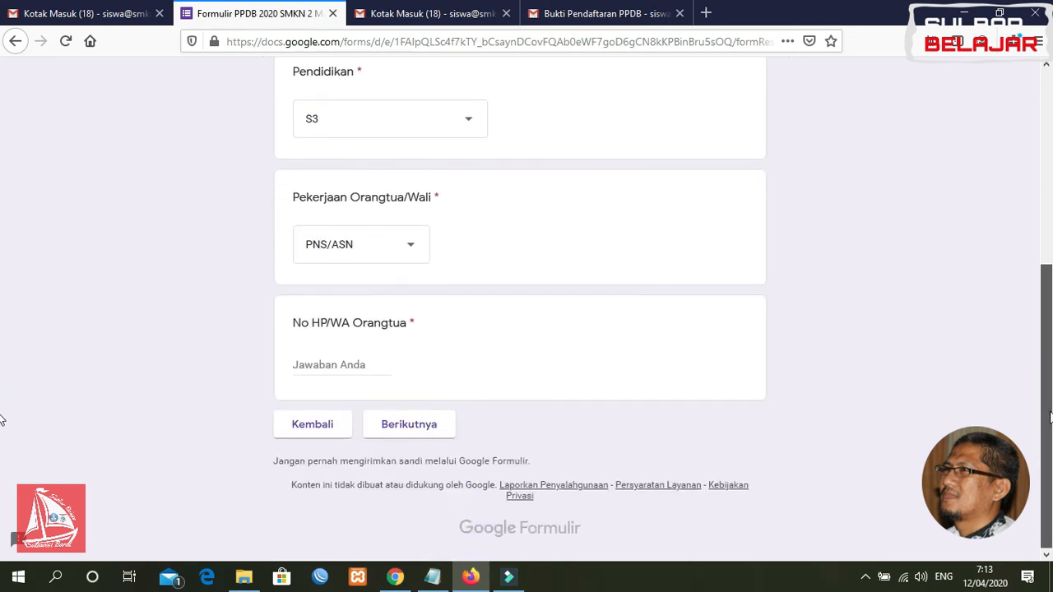
{"action": "left_click", "coordinate": [337, 369]}
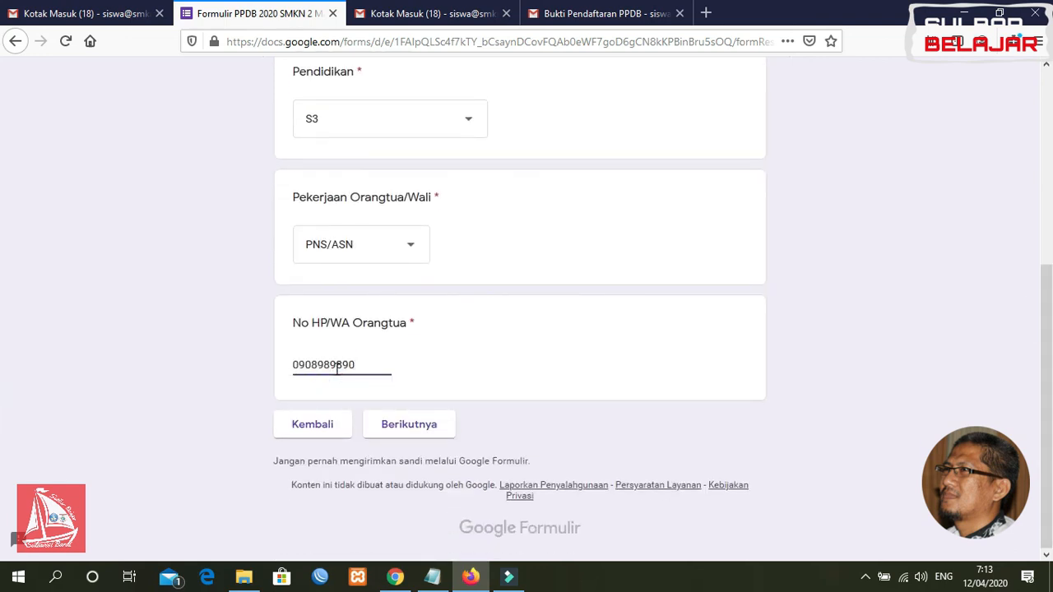
{"action": "left_click", "coordinate": [408, 427]}
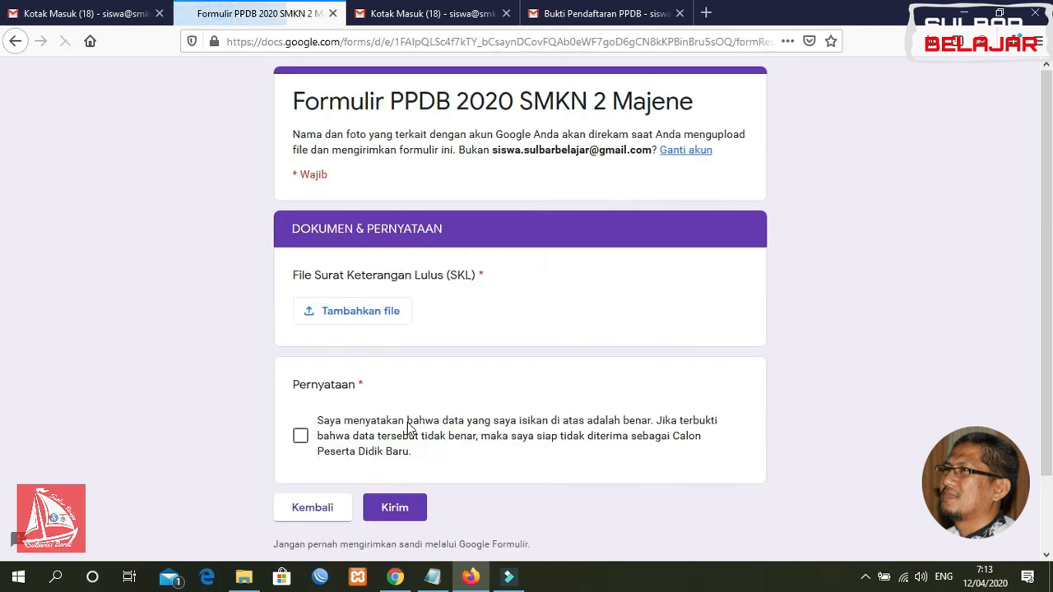
Attach Office 365.pdf from Drive as the SKL, tick the declaration and submit the form
{"action": "left_click", "coordinate": [371, 313]}
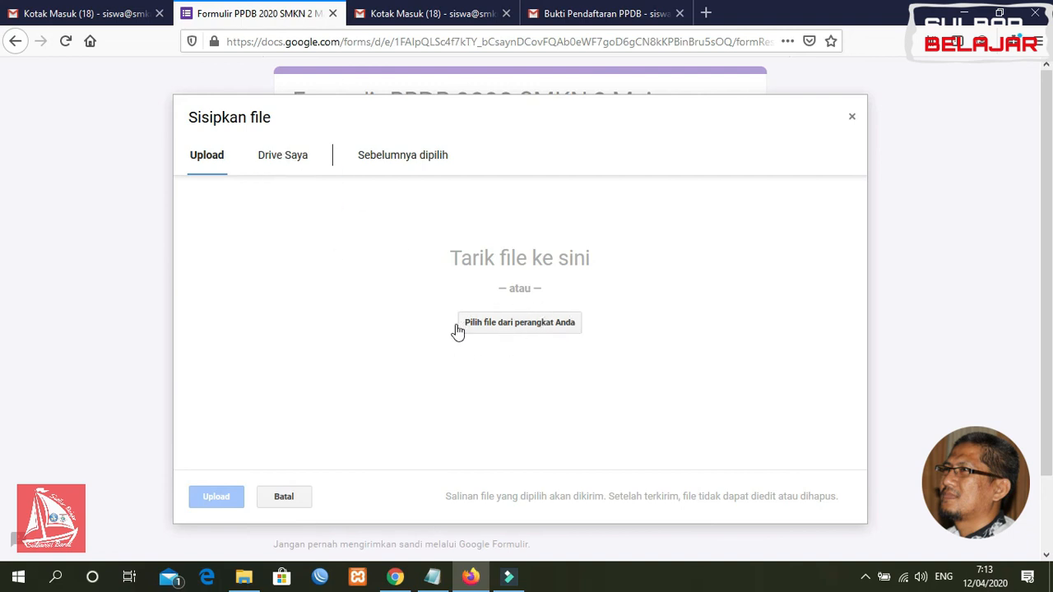
{"action": "left_click", "coordinate": [278, 160]}
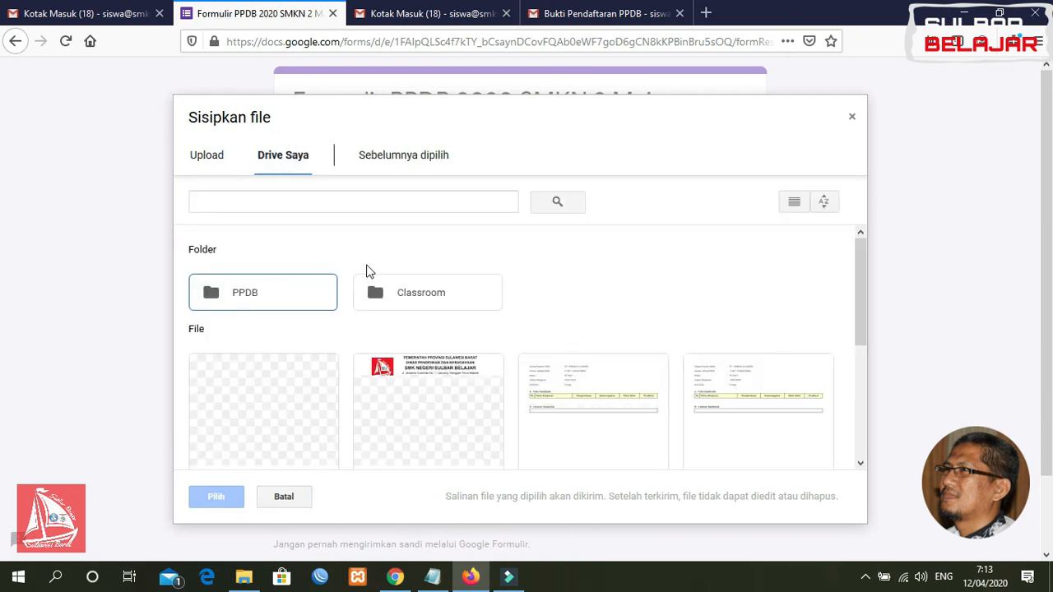
{"action": "left_click", "coordinate": [286, 403]}
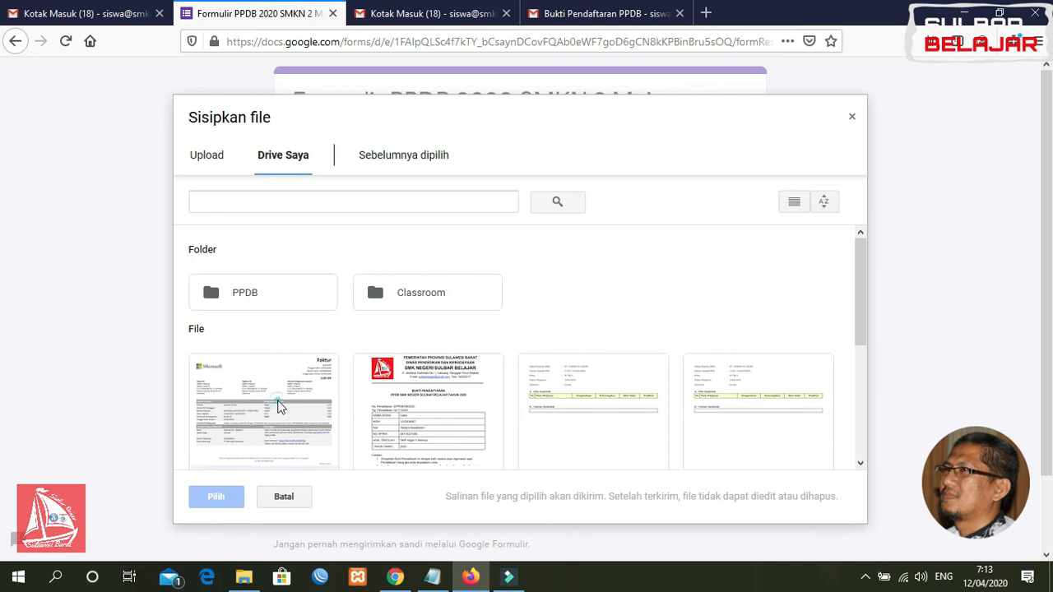
{"action": "left_click", "coordinate": [216, 498]}
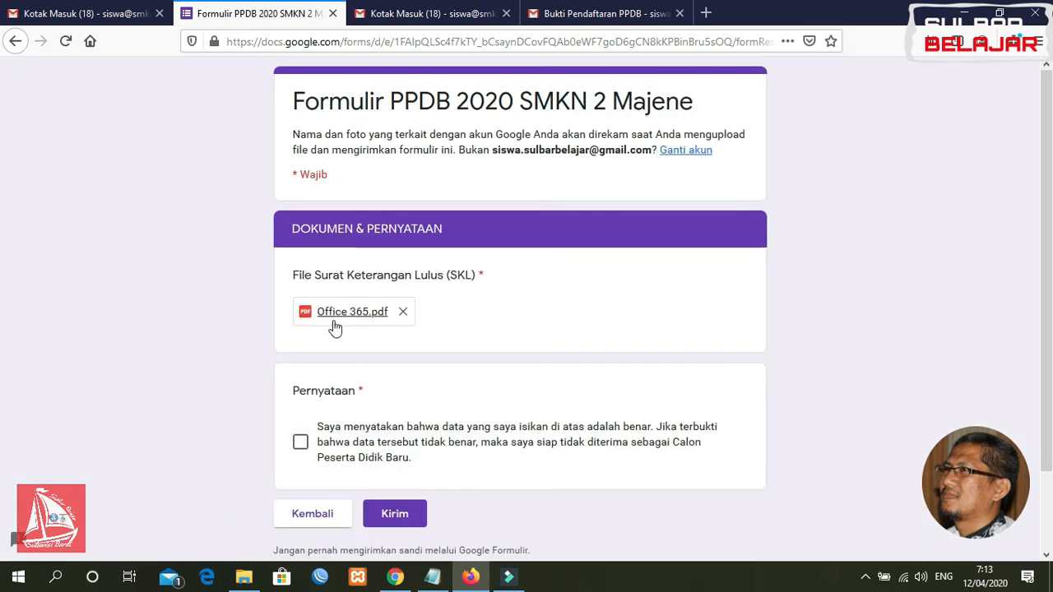
{"action": "left_click", "coordinate": [301, 445]}
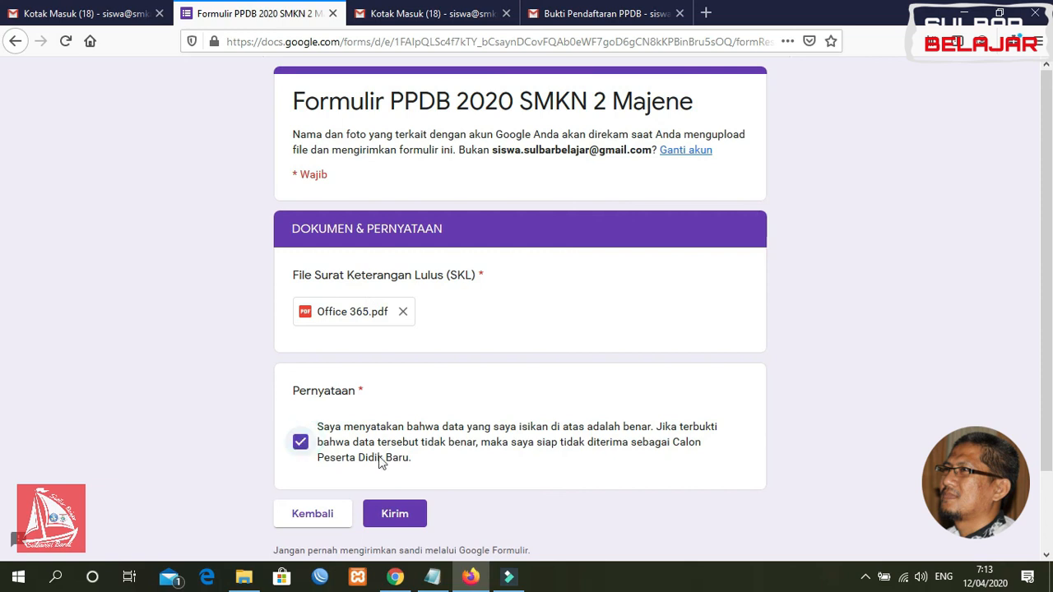
{"action": "left_click", "coordinate": [396, 517]}
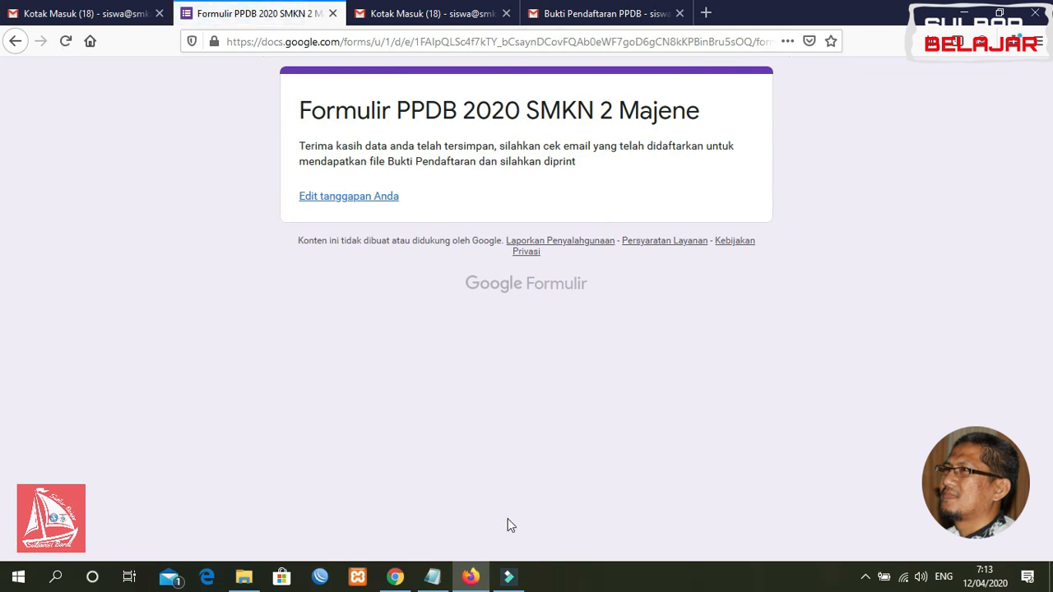
Check the new row 3 entry 2/PPDB/SB/2020 in the responses sheet, then return to the confirmation page
{"action": "left_click", "coordinate": [396, 577]}
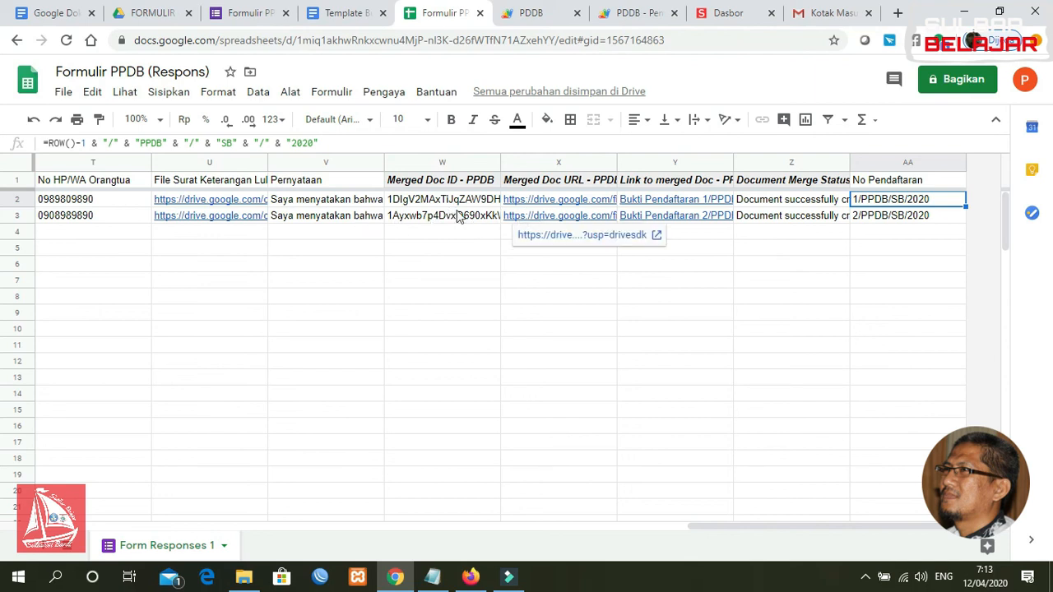
{"action": "left_click", "coordinate": [471, 577]}
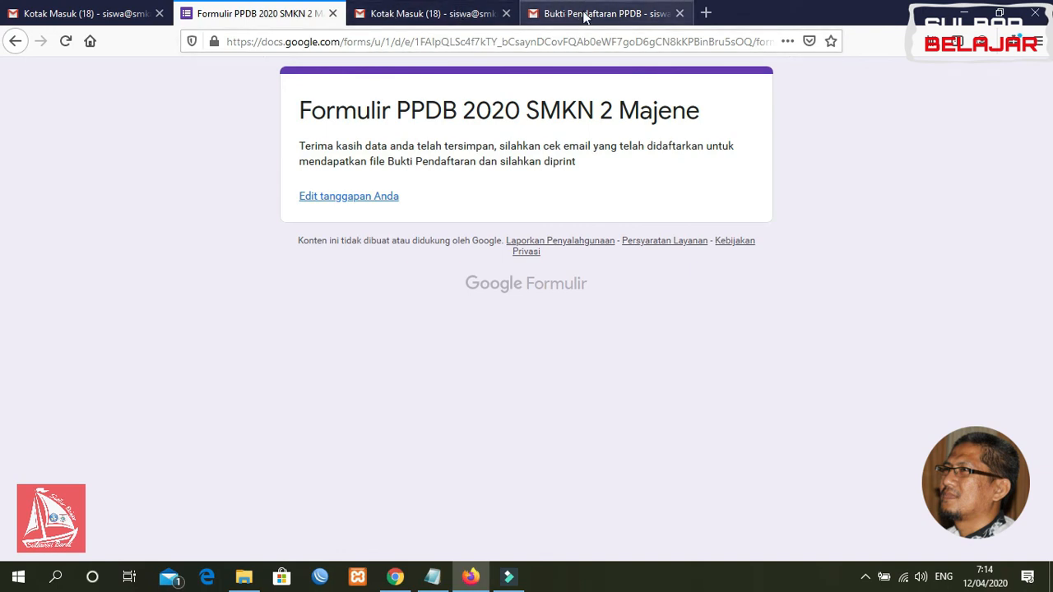
Open the new Bukti Pendaftaran PPDB email, scroll through its attached proof PDF and close the preview
{"action": "left_click", "coordinate": [583, 16]}
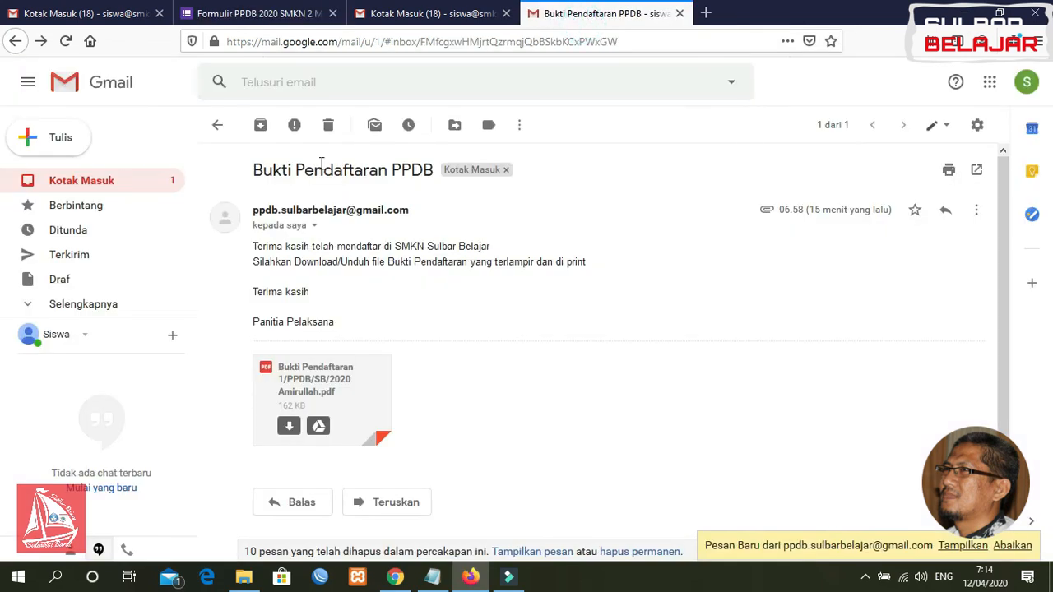
{"action": "left_click", "coordinate": [100, 183]}
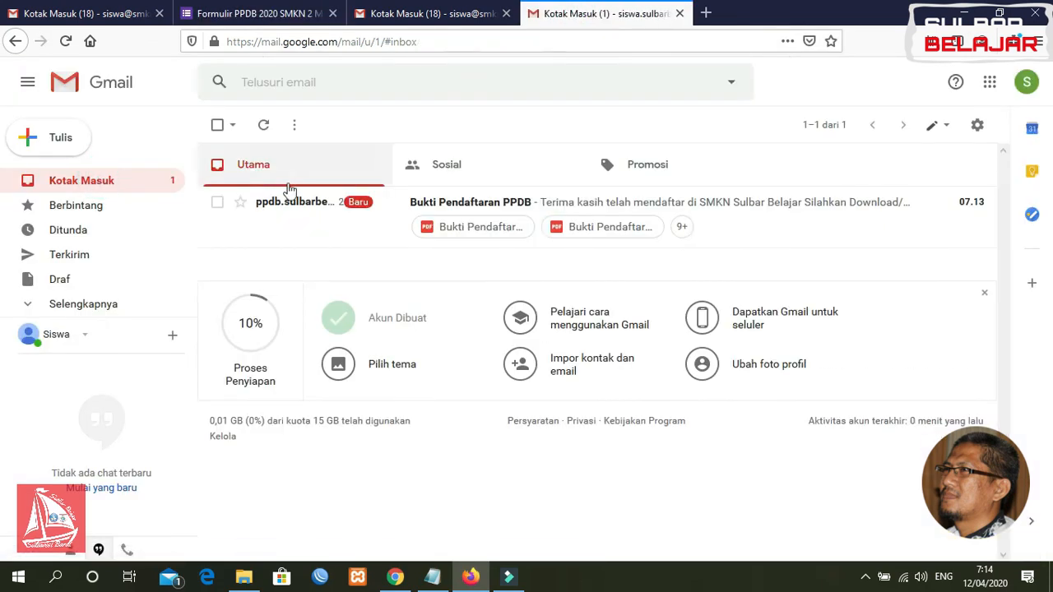
{"action": "left_click", "coordinate": [451, 202]}
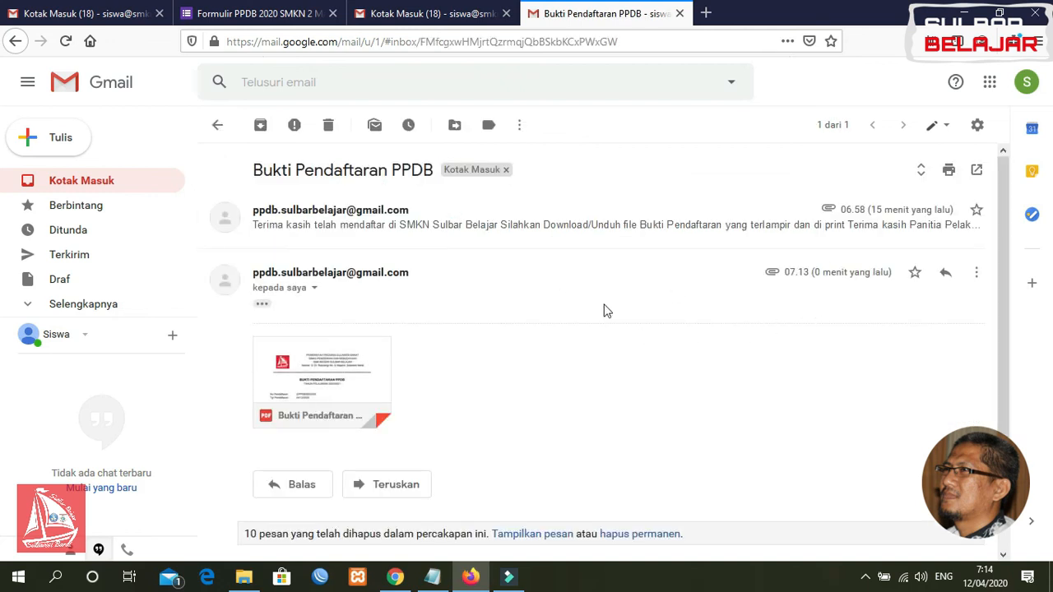
{"action": "left_click", "coordinate": [328, 379]}
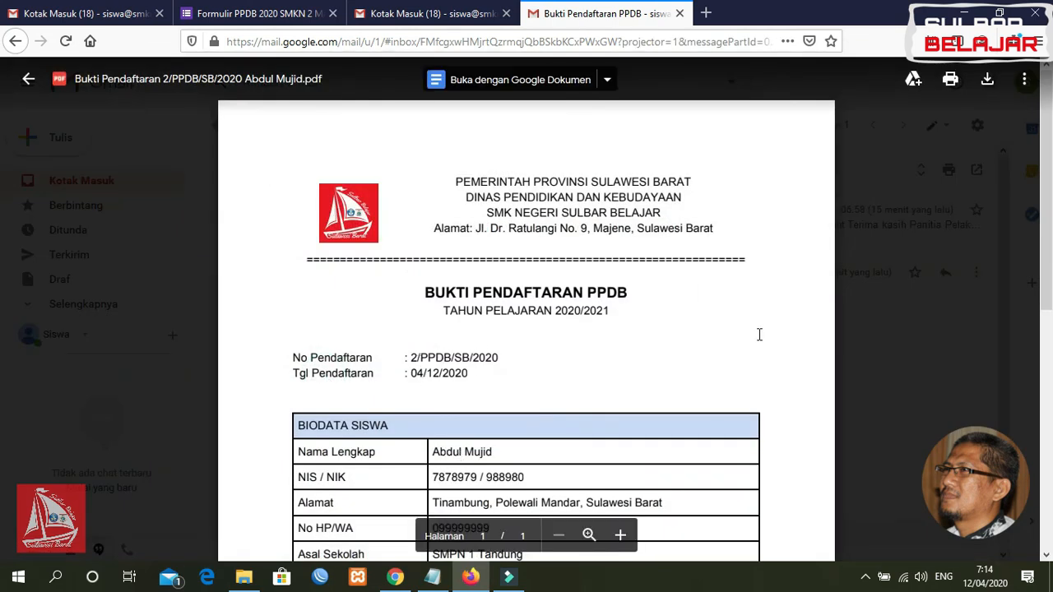
{"action": "mouse_move", "coordinate": [1049, 167]}
{"action": "left_mouse_down"}
{"action": "mouse_move", "coordinate": [1049, 411]}
{"action": "mouse_move", "coordinate": [1048, 398]}
{"action": "left_mouse_up"}
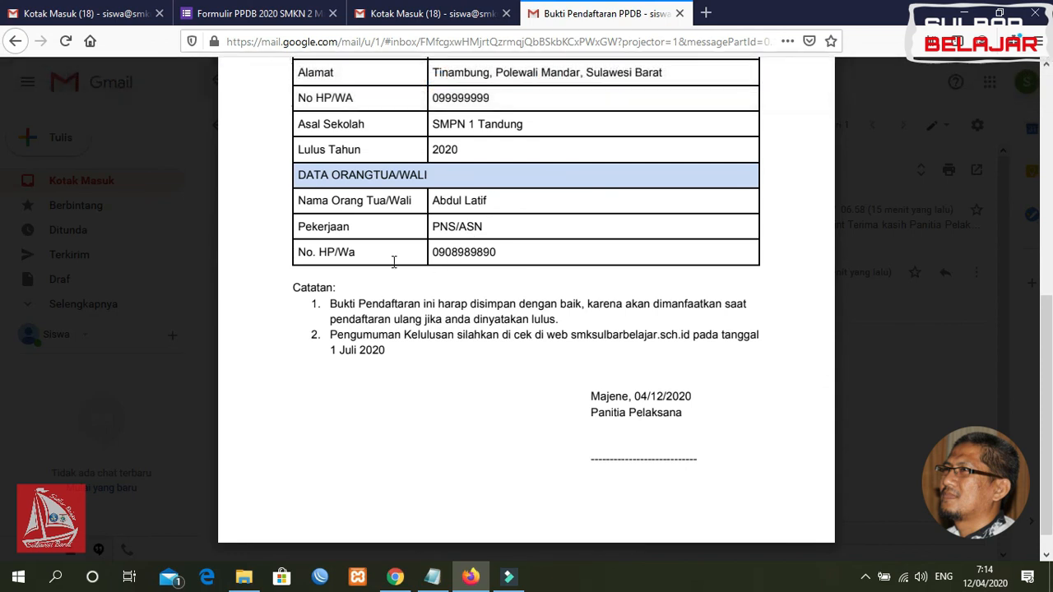
{"action": "left_click_drag", "start_coordinate": [1048, 386], "coordinate": [1049, 155]}
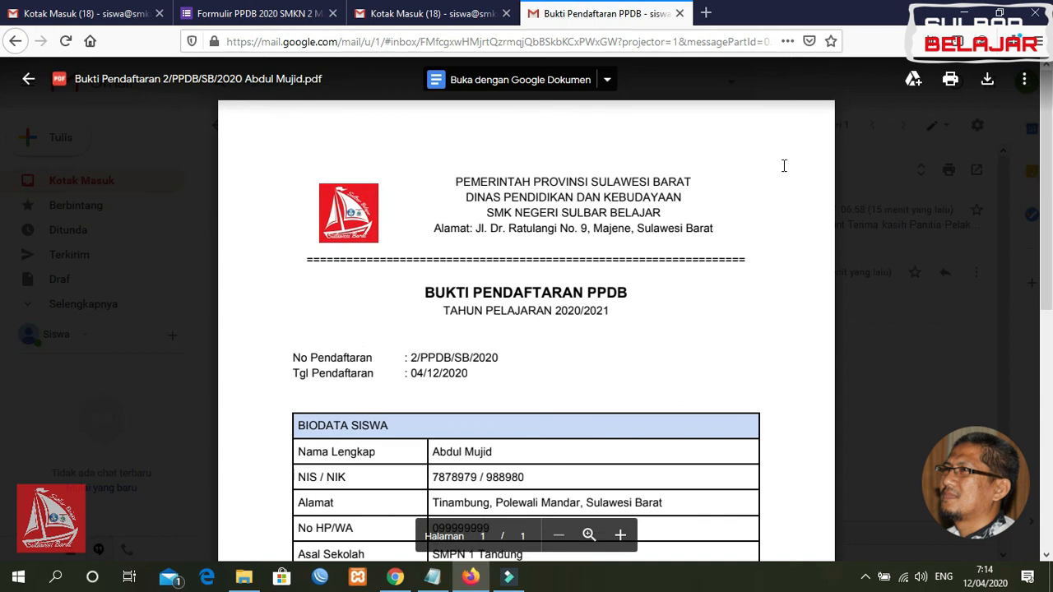
{"action": "left_click", "coordinate": [27, 83]}
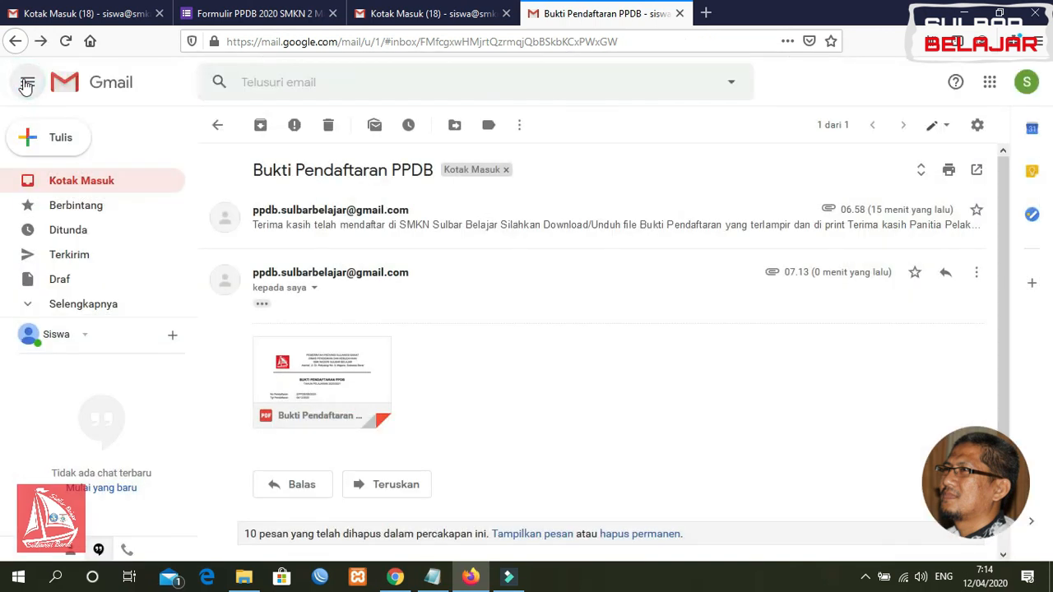
{"action": "left_click", "coordinate": [396, 577]}
Scroll the responses sheet to columns E–L and inspect both applicants' emails in J2 and J3
{"action": "left_click", "coordinate": [527, 333]}
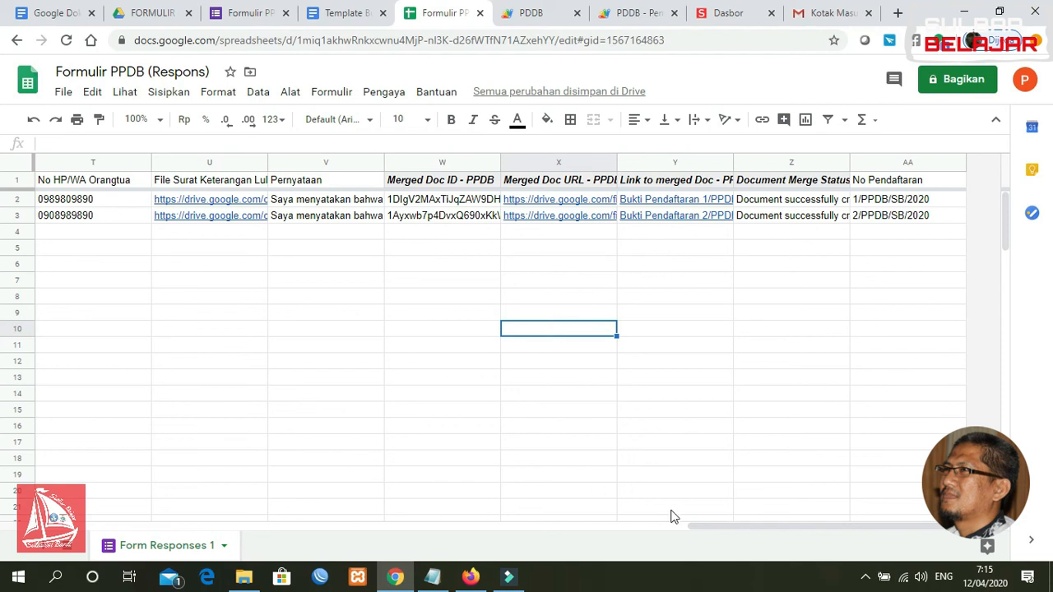
{"action": "left_click", "coordinate": [701, 527]}
{"action": "left_click_drag", "start_coordinate": [701, 528], "coordinate": [208, 470]}
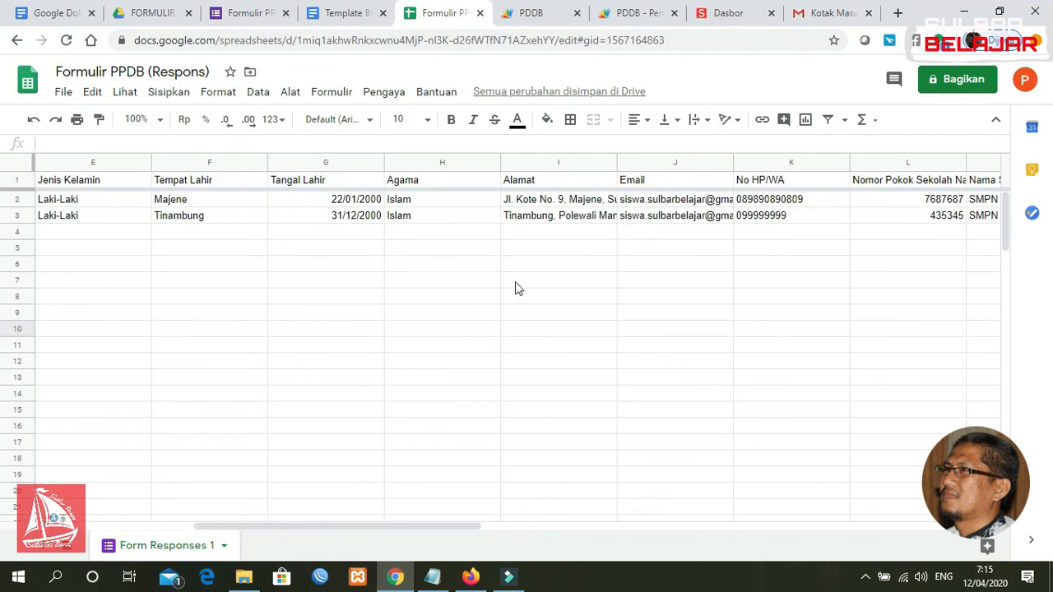
{"action": "left_click", "coordinate": [651, 202]}
{"action": "left_click", "coordinate": [653, 220]}
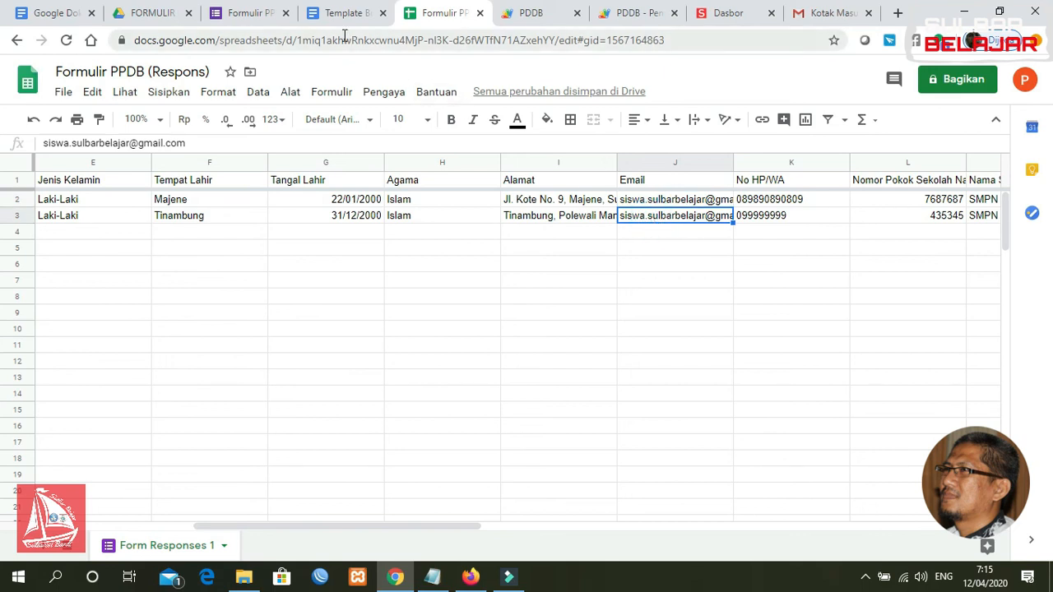
{"action": "left_click", "coordinate": [492, 318]}
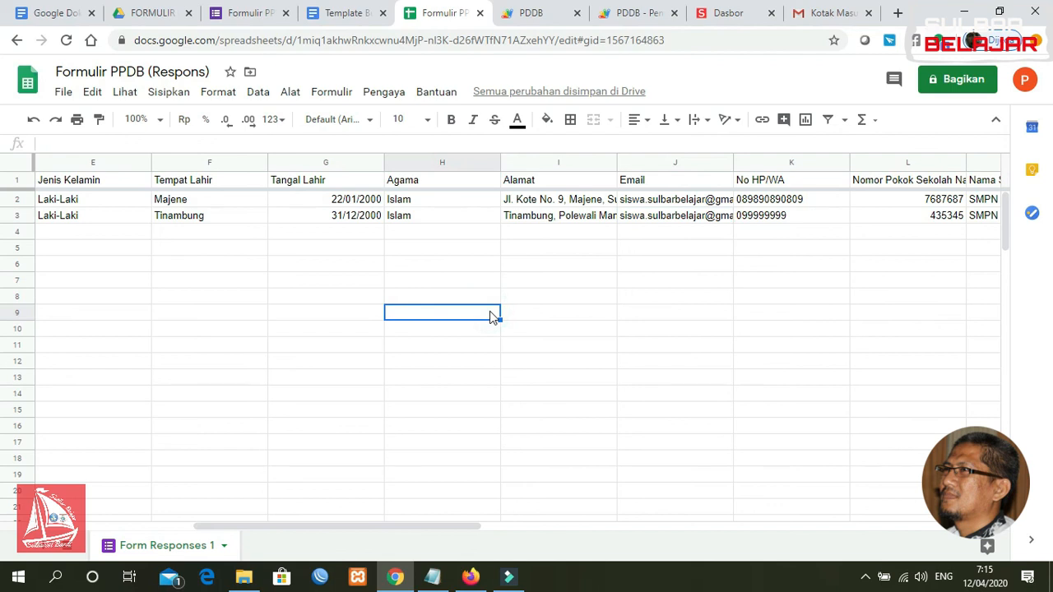
{"action": "left_click", "coordinate": [580, 275]}
{"action": "left_click", "coordinate": [606, 253]}
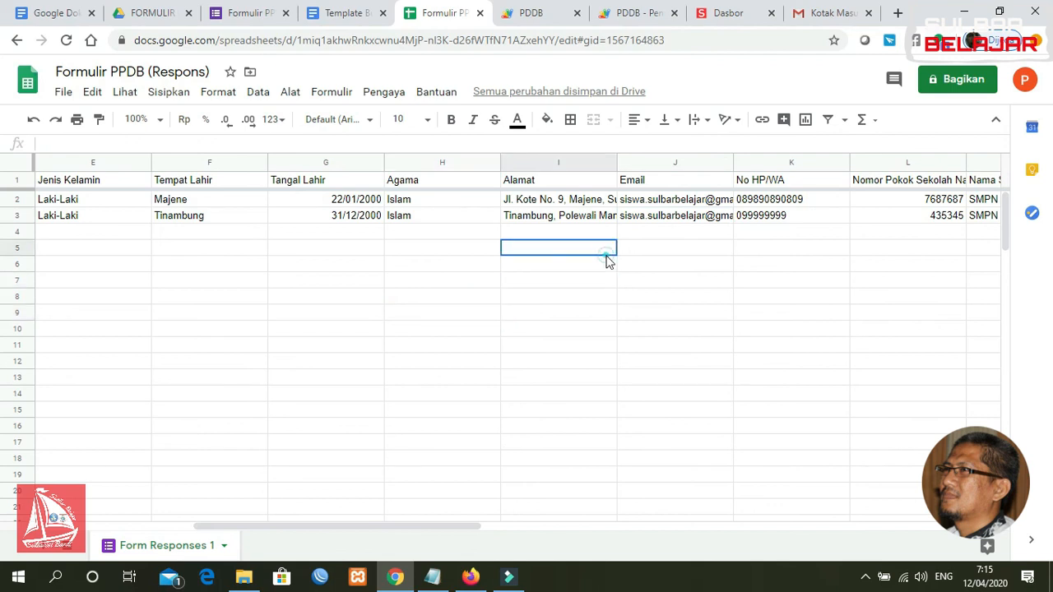
{"action": "left_click", "coordinate": [661, 256]}
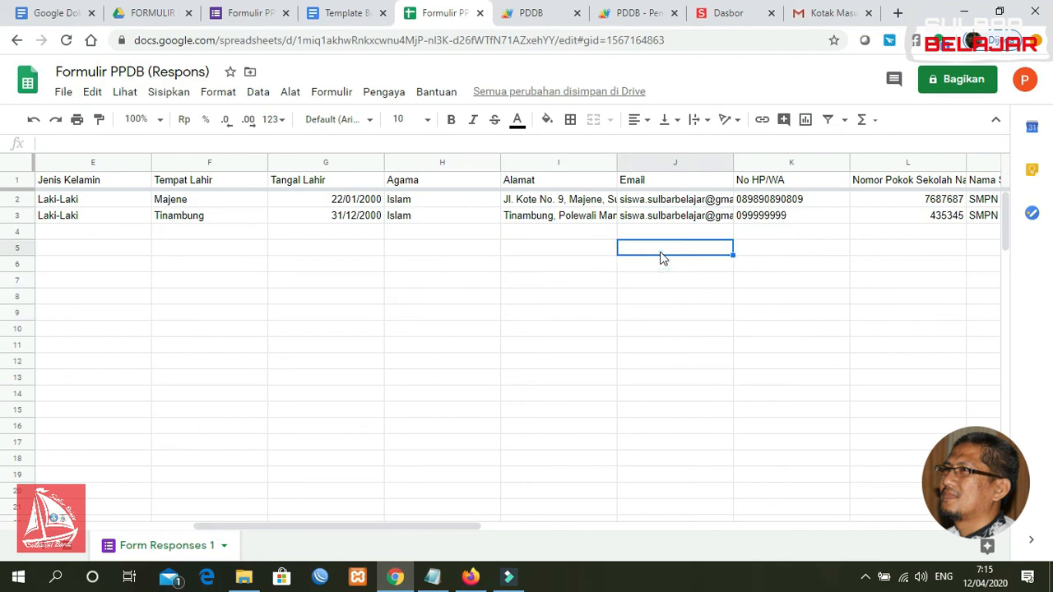
{"action": "left_click", "coordinate": [651, 270]}
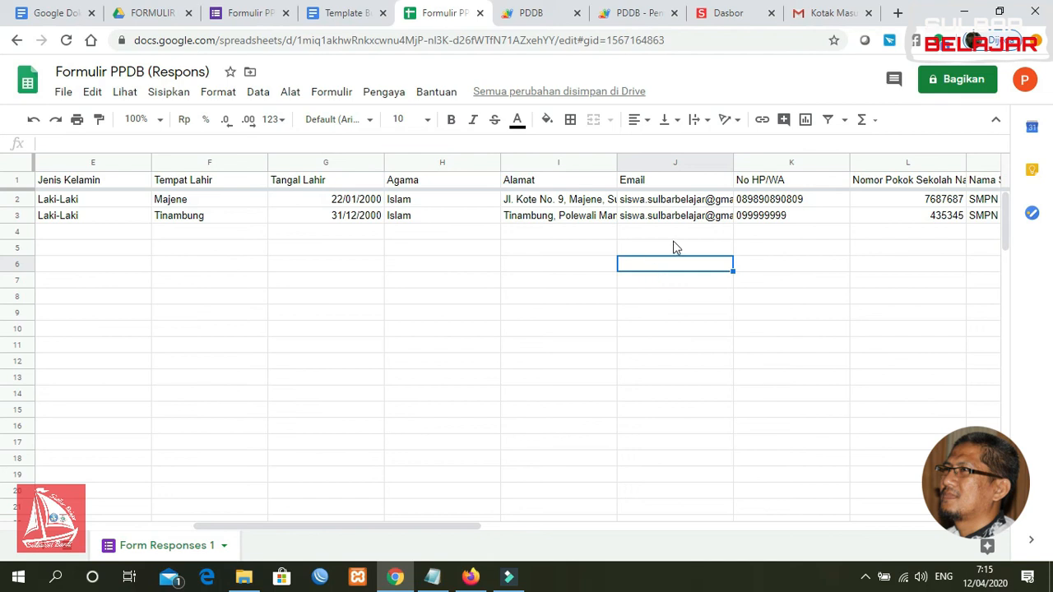
{"action": "left_click", "coordinate": [673, 251]}
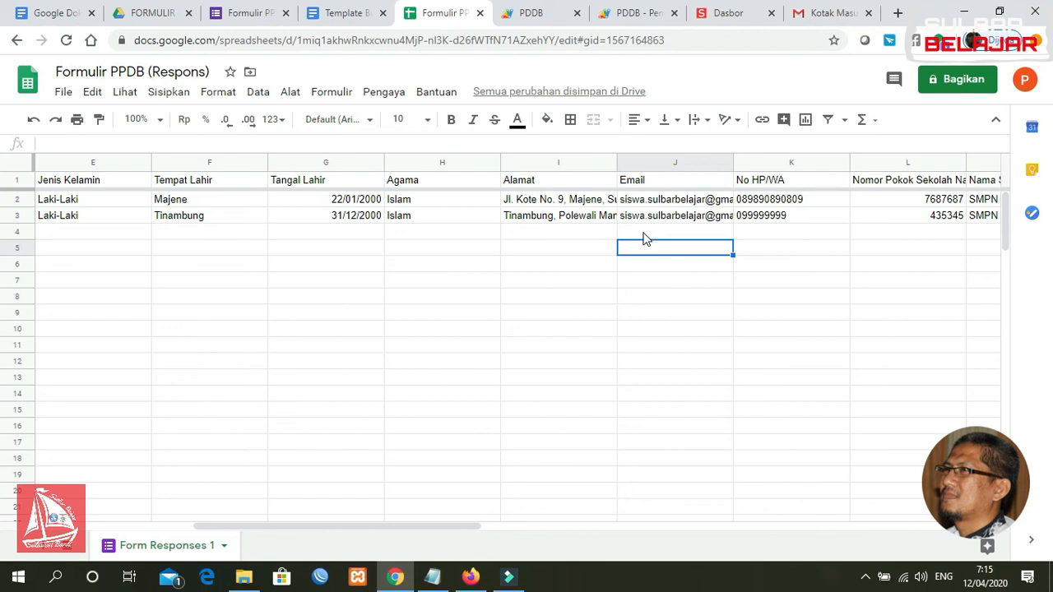
{"action": "left_click", "coordinate": [489, 251]}
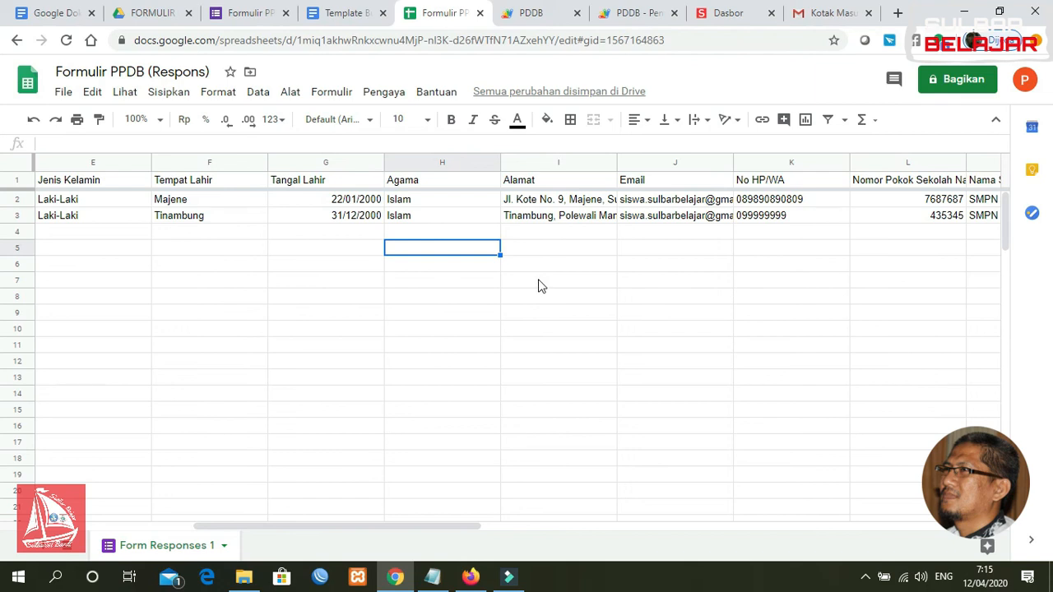
{"action": "left_click", "coordinate": [323, 317]}
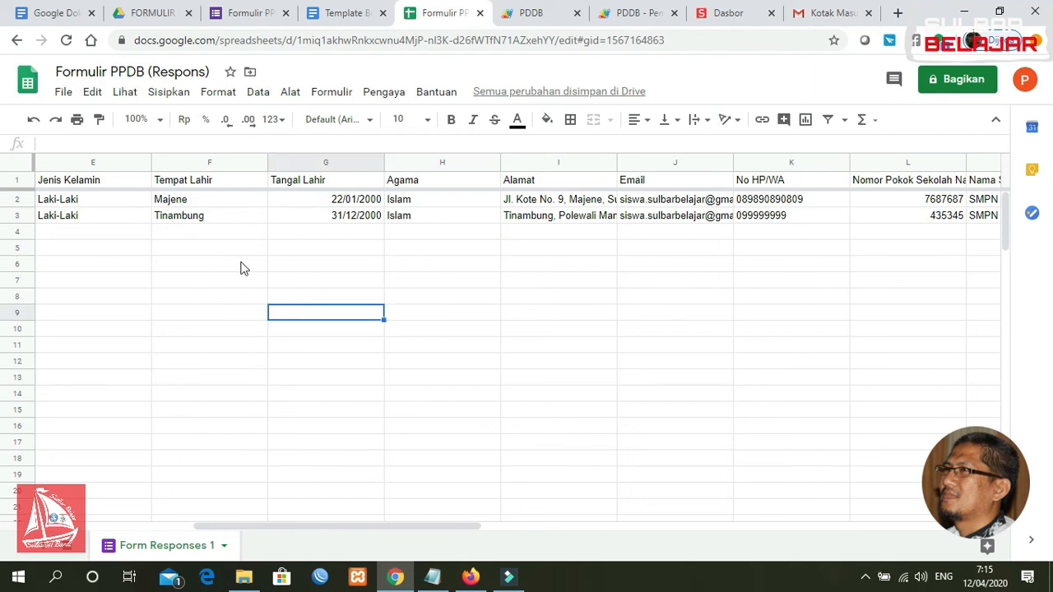